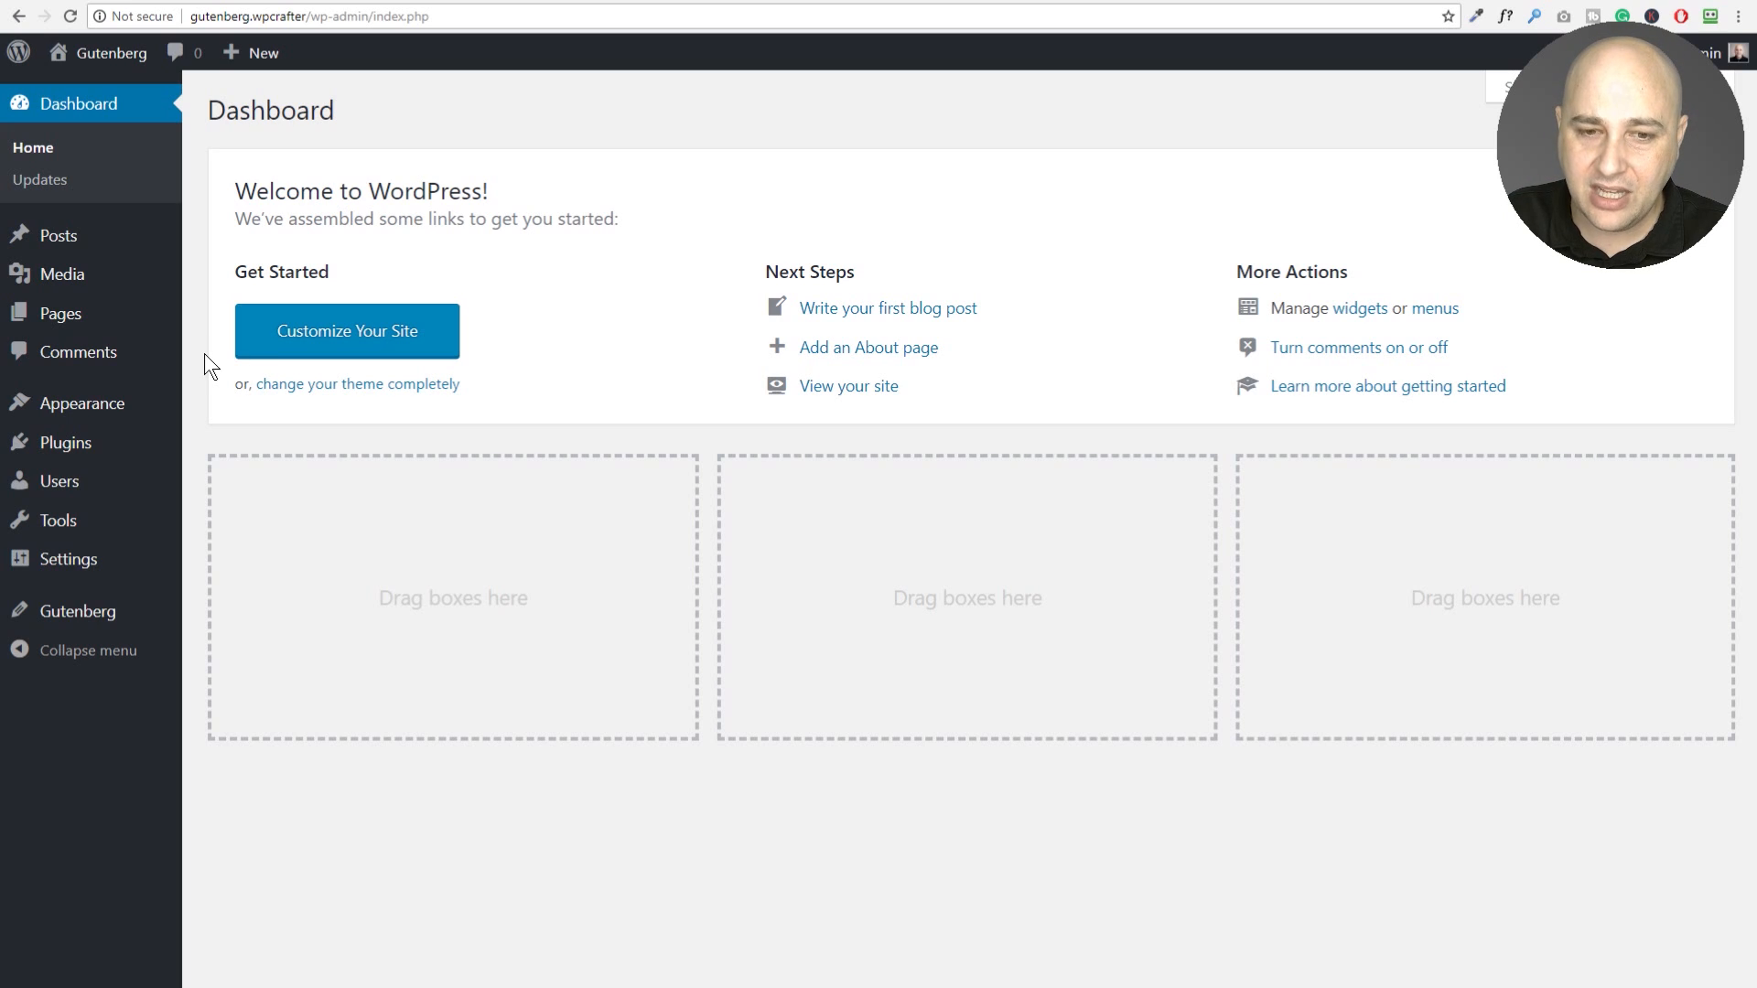
Step: Create a new page with the Gutenberg editor and title it "My first Gutenberg Post"
{"action": "left_click", "coordinate": [143, 316]}
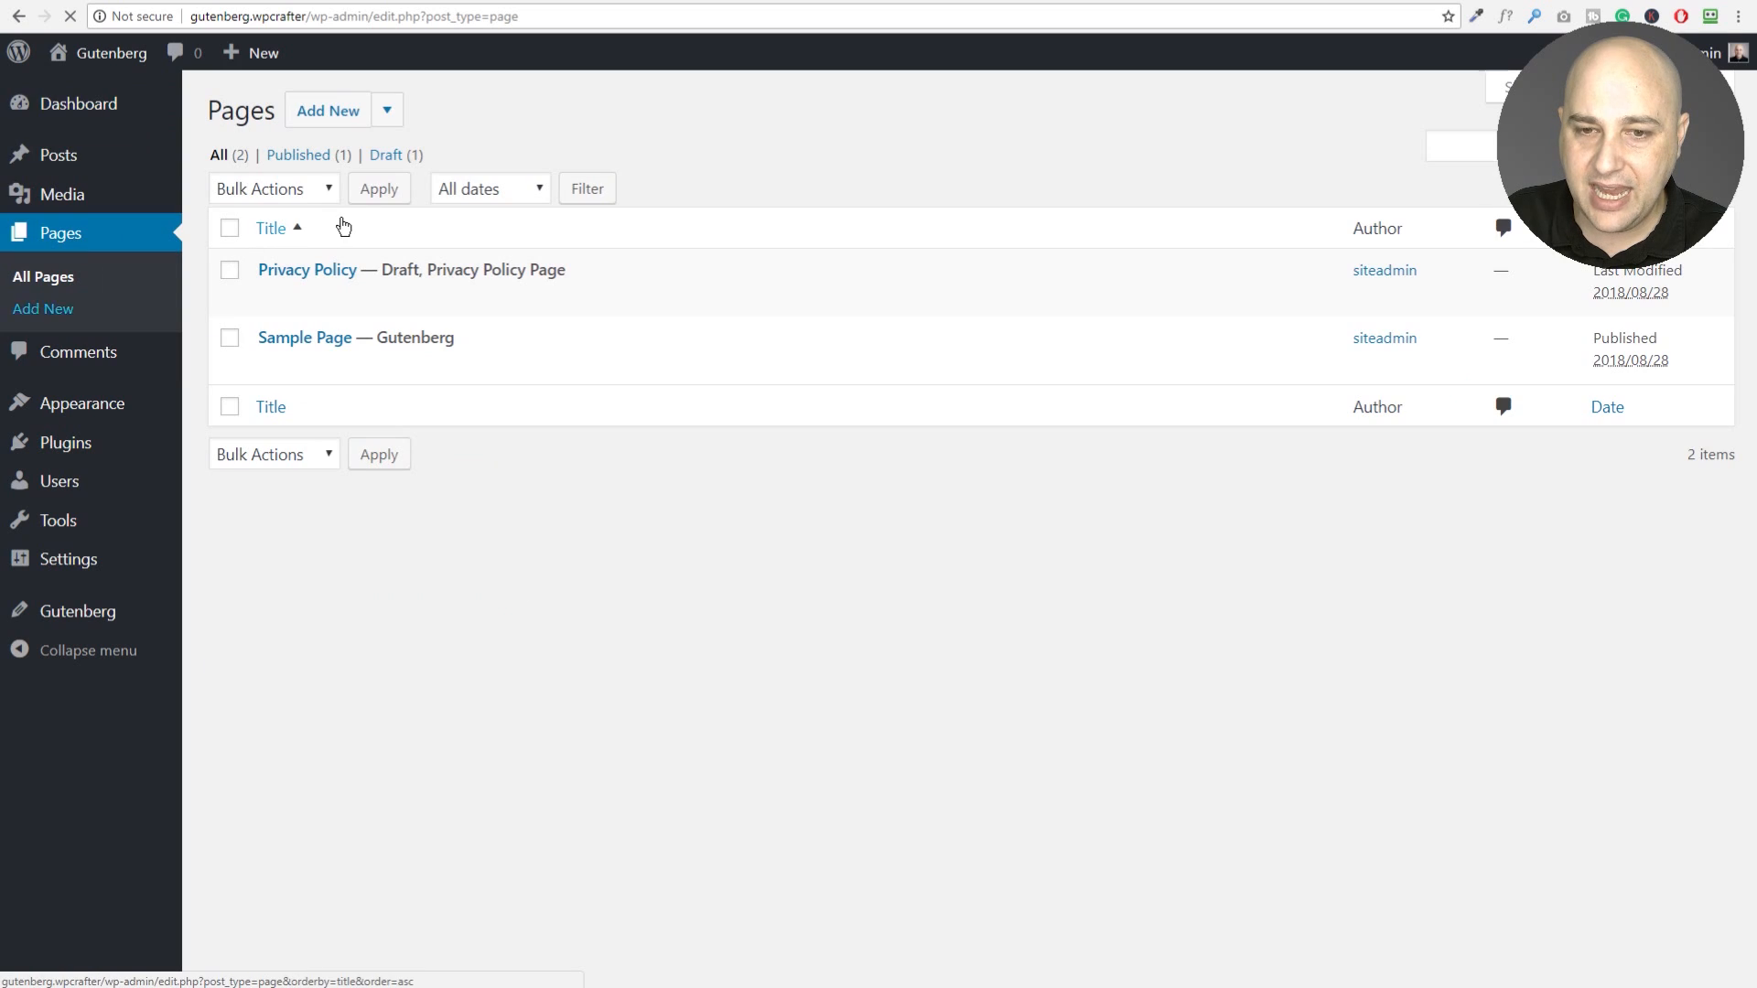
{"action": "left_click", "coordinate": [388, 112]}
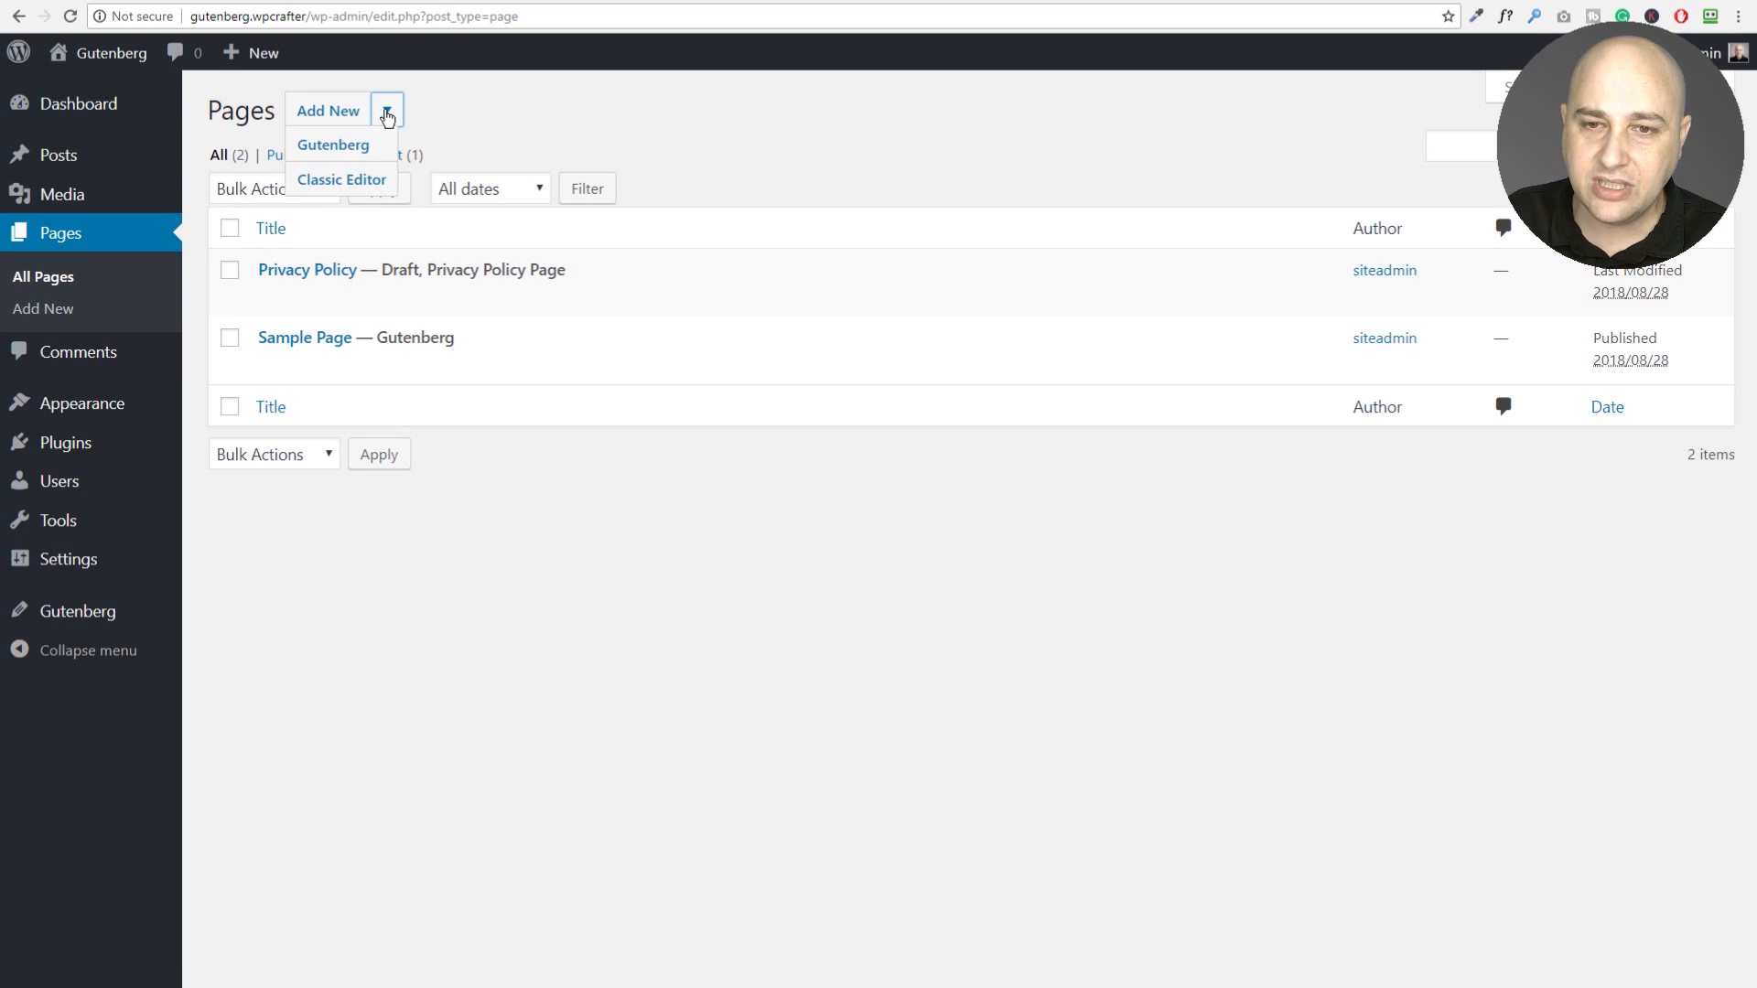
{"action": "left_click", "coordinate": [333, 151]}
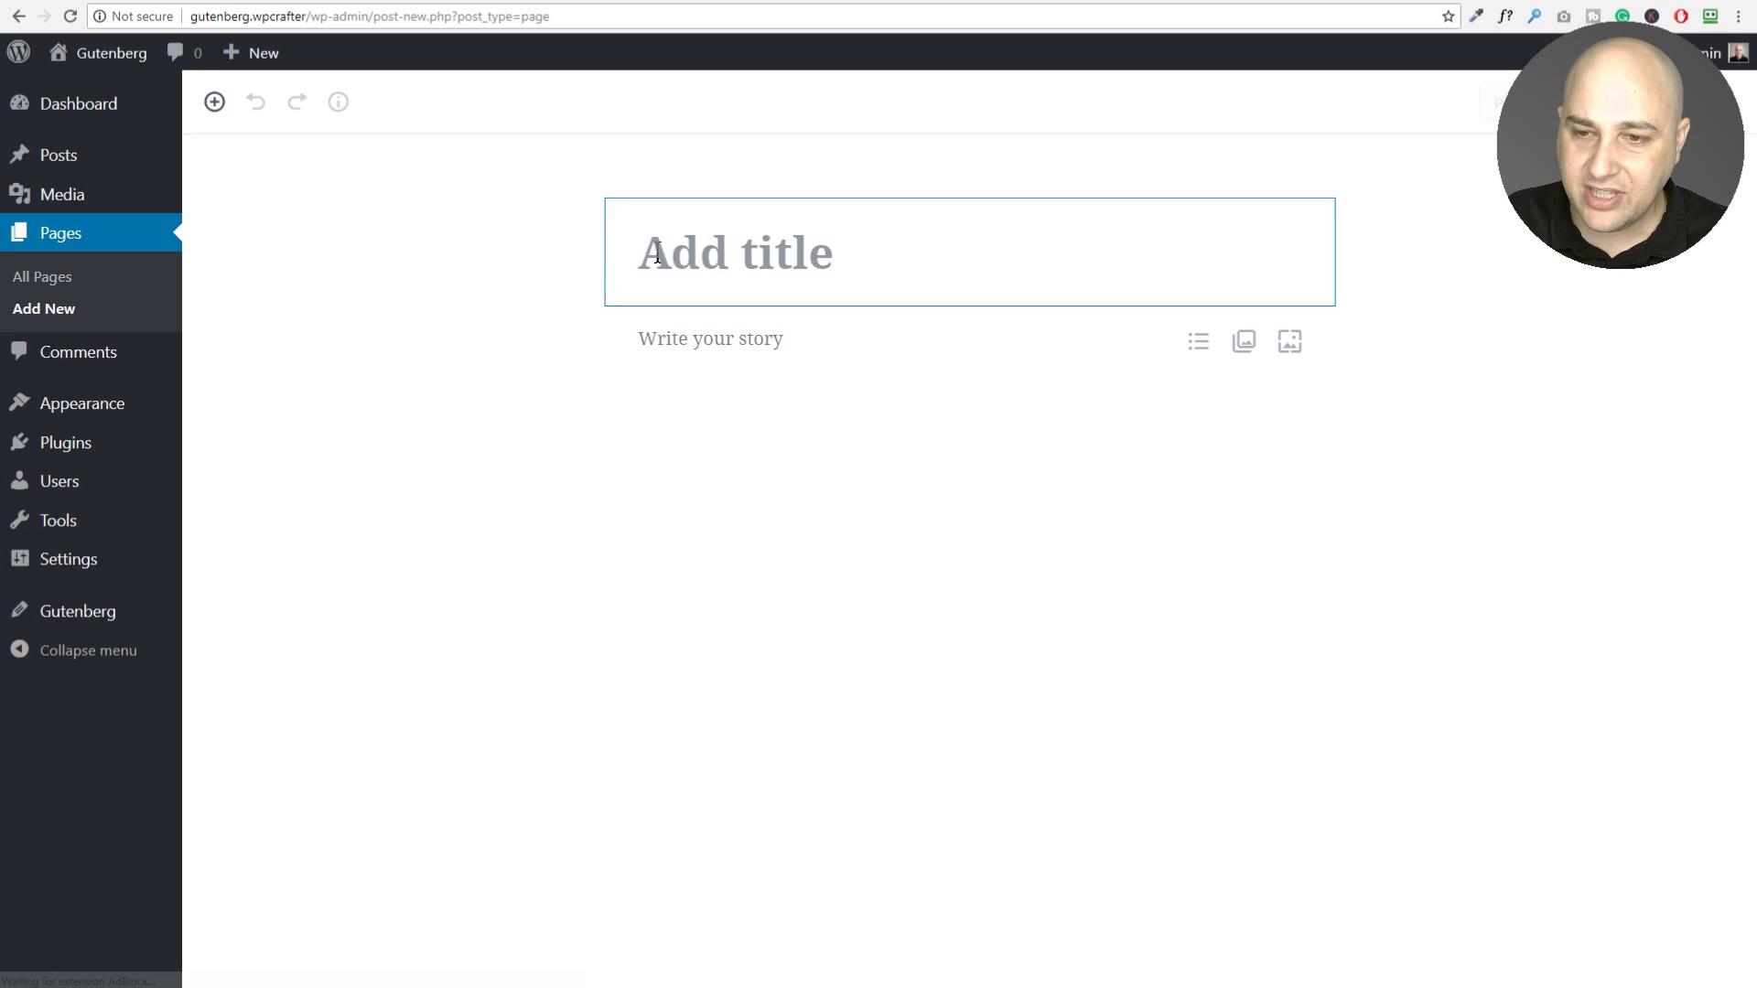
{"action": "left_click", "coordinate": [706, 254]}
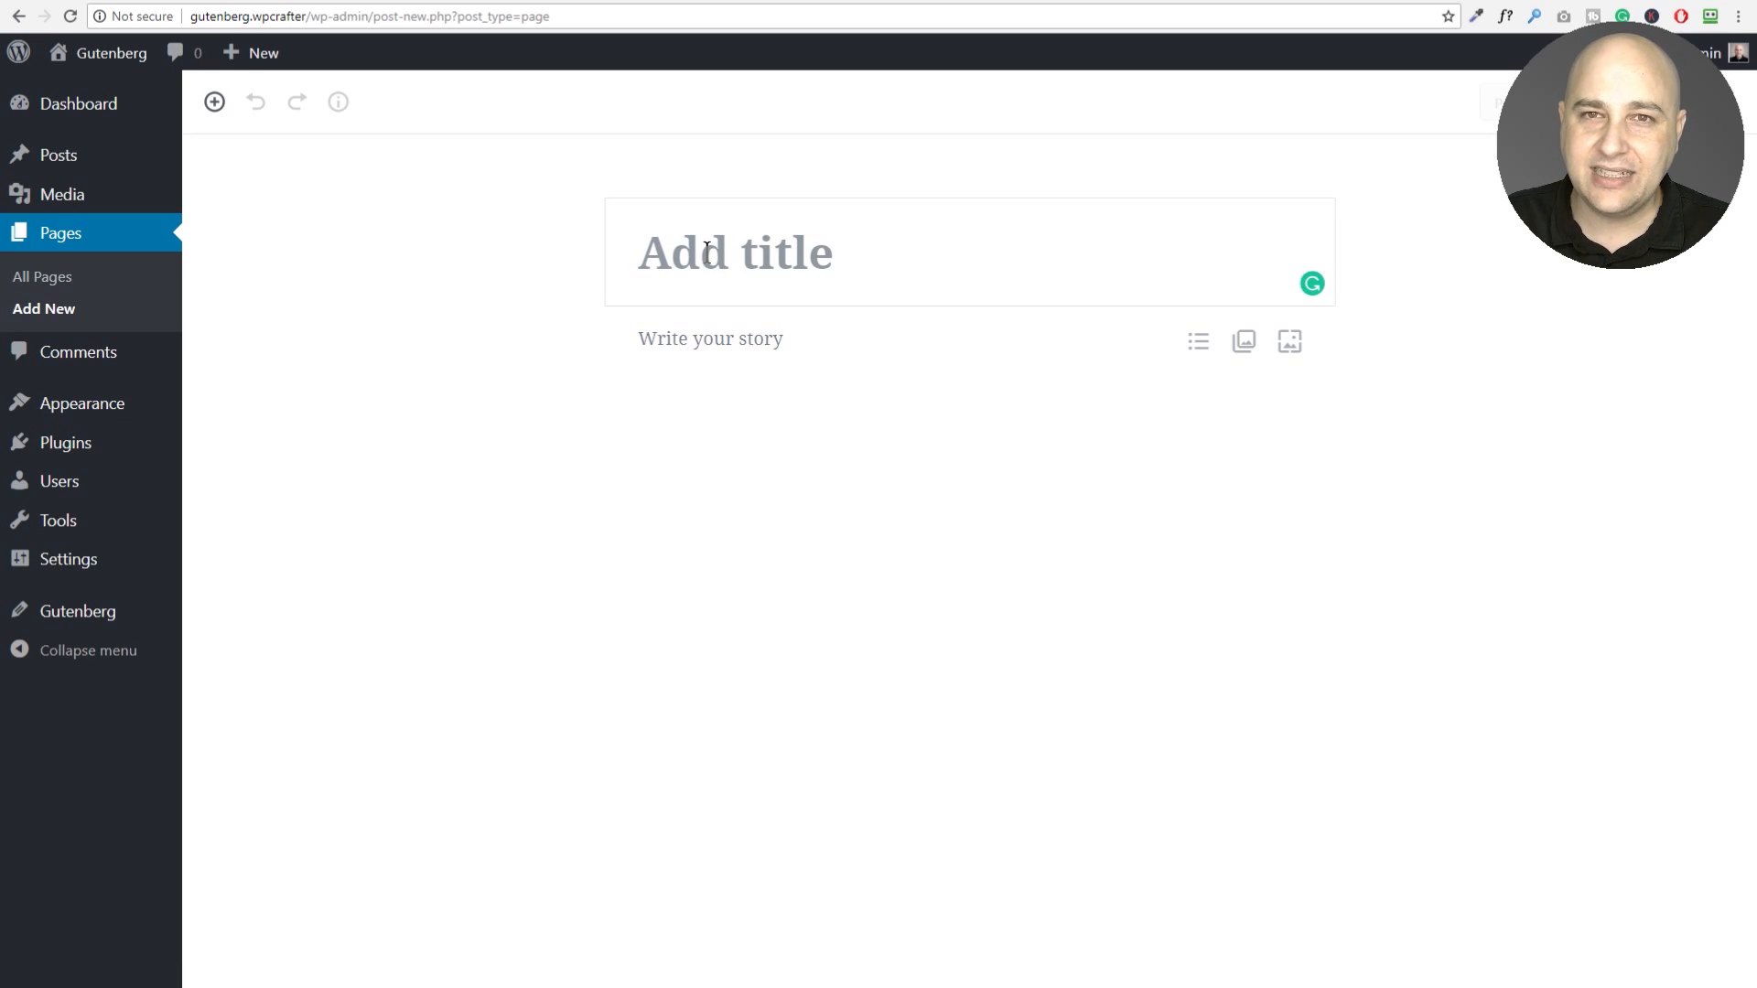
{"action": "type", "text": "My first Gutenberg Post"}
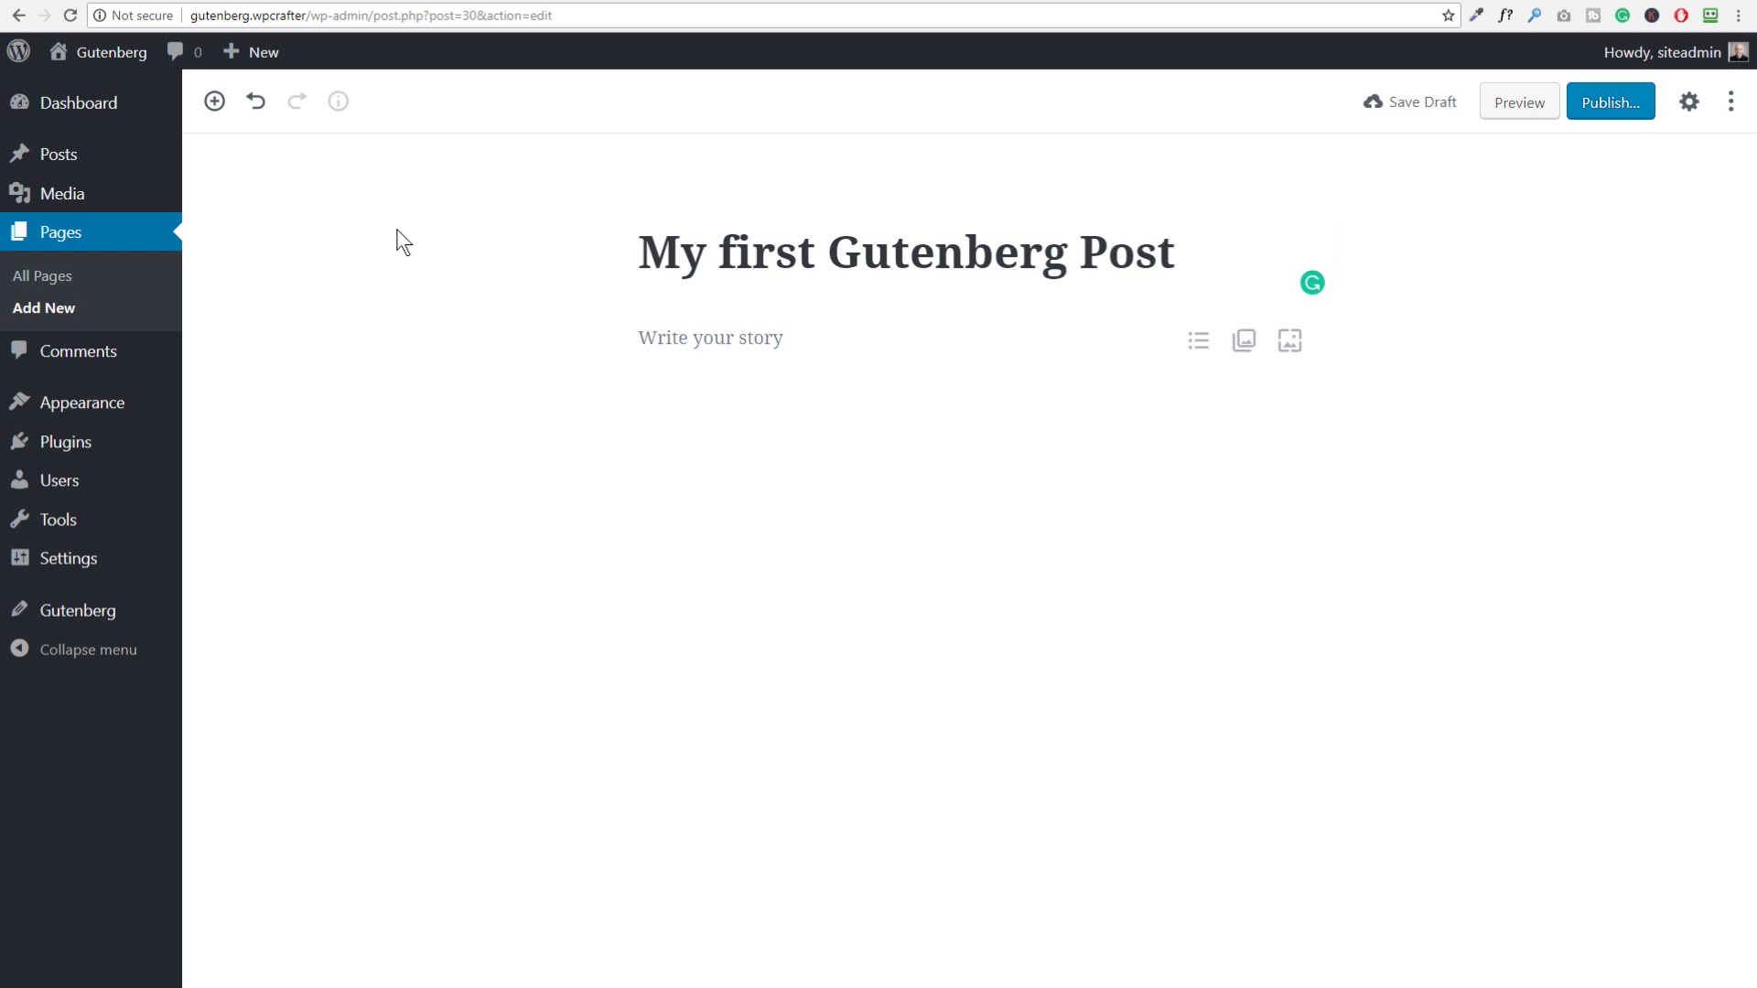
Step: Browse the most used blocks in the block library and start an empty paragraph block under the title
{"action": "left_click", "coordinate": [215, 103]}
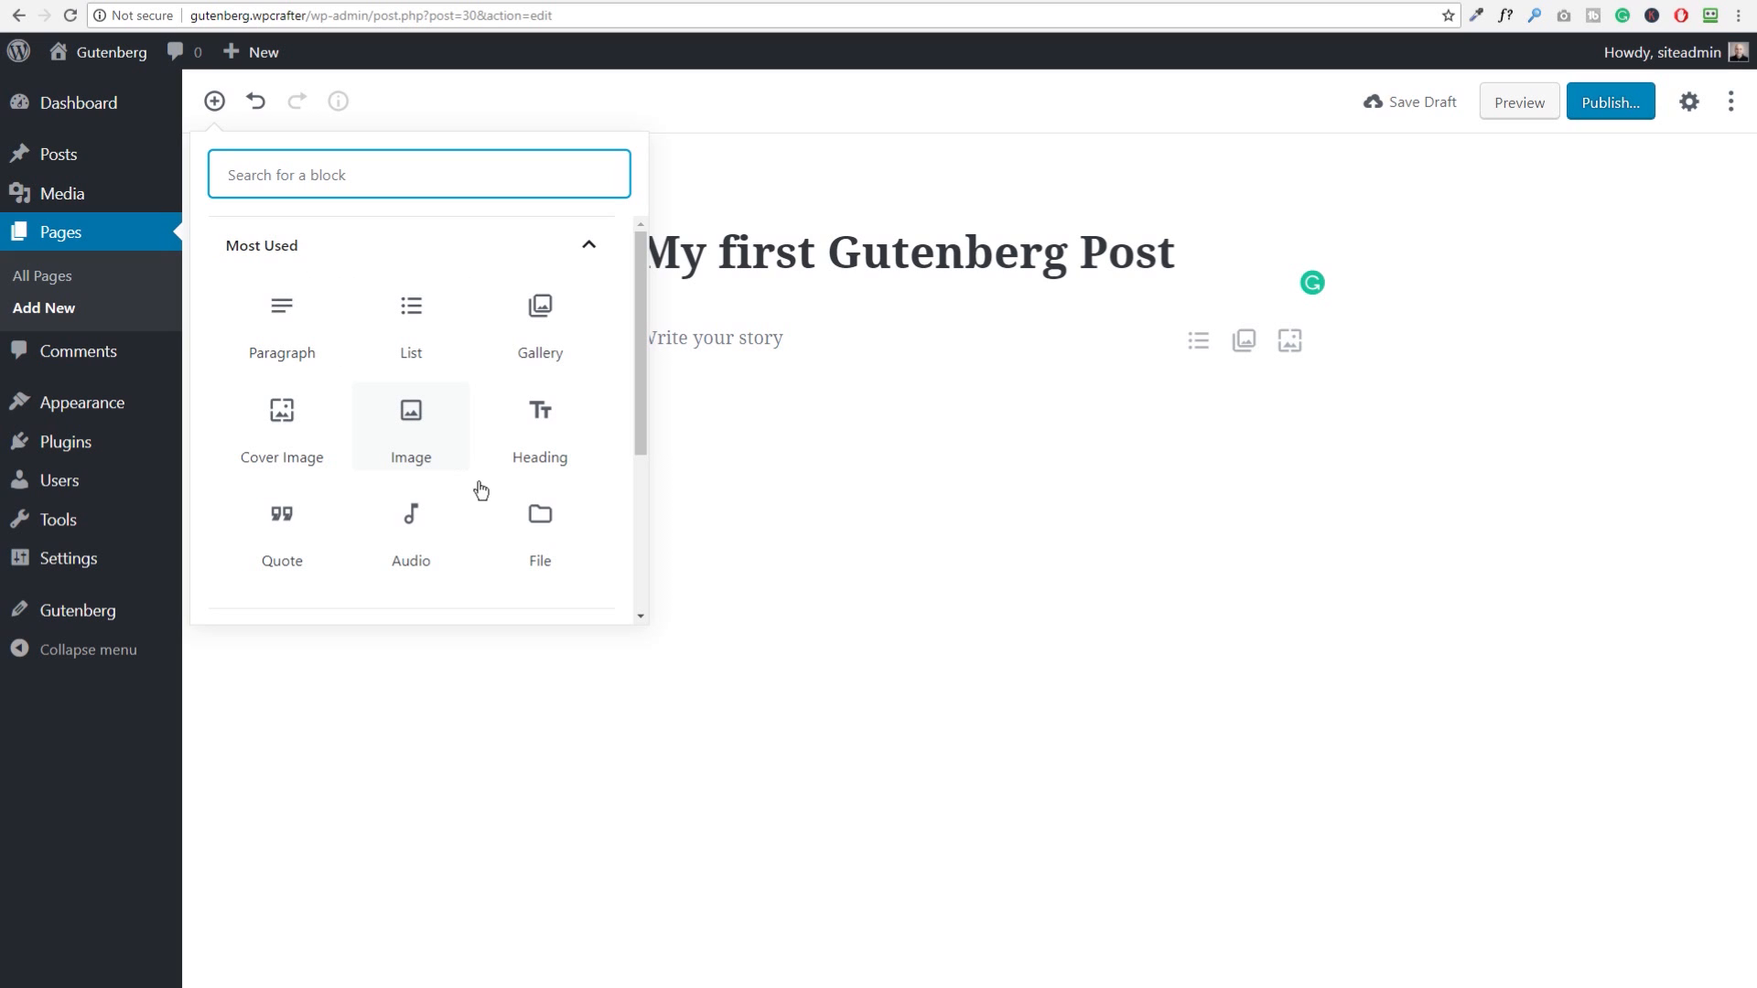
{"action": "left_click", "coordinate": [215, 102]}
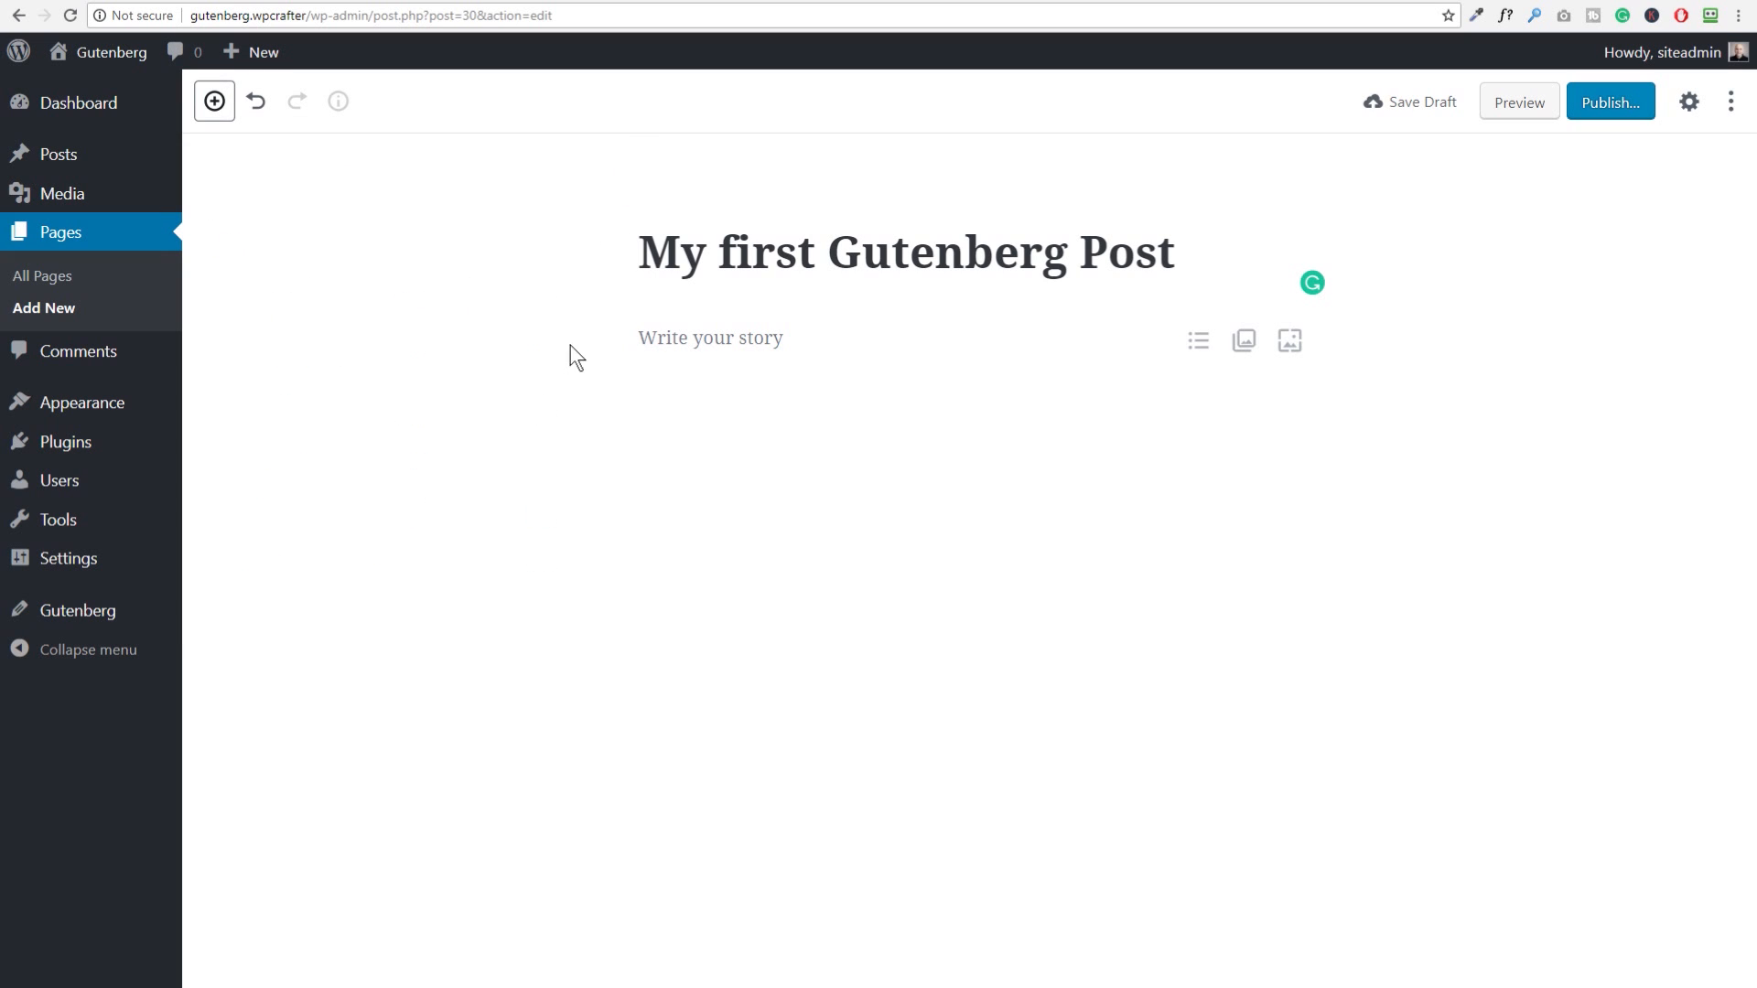
{"action": "left_click", "coordinate": [706, 340]}
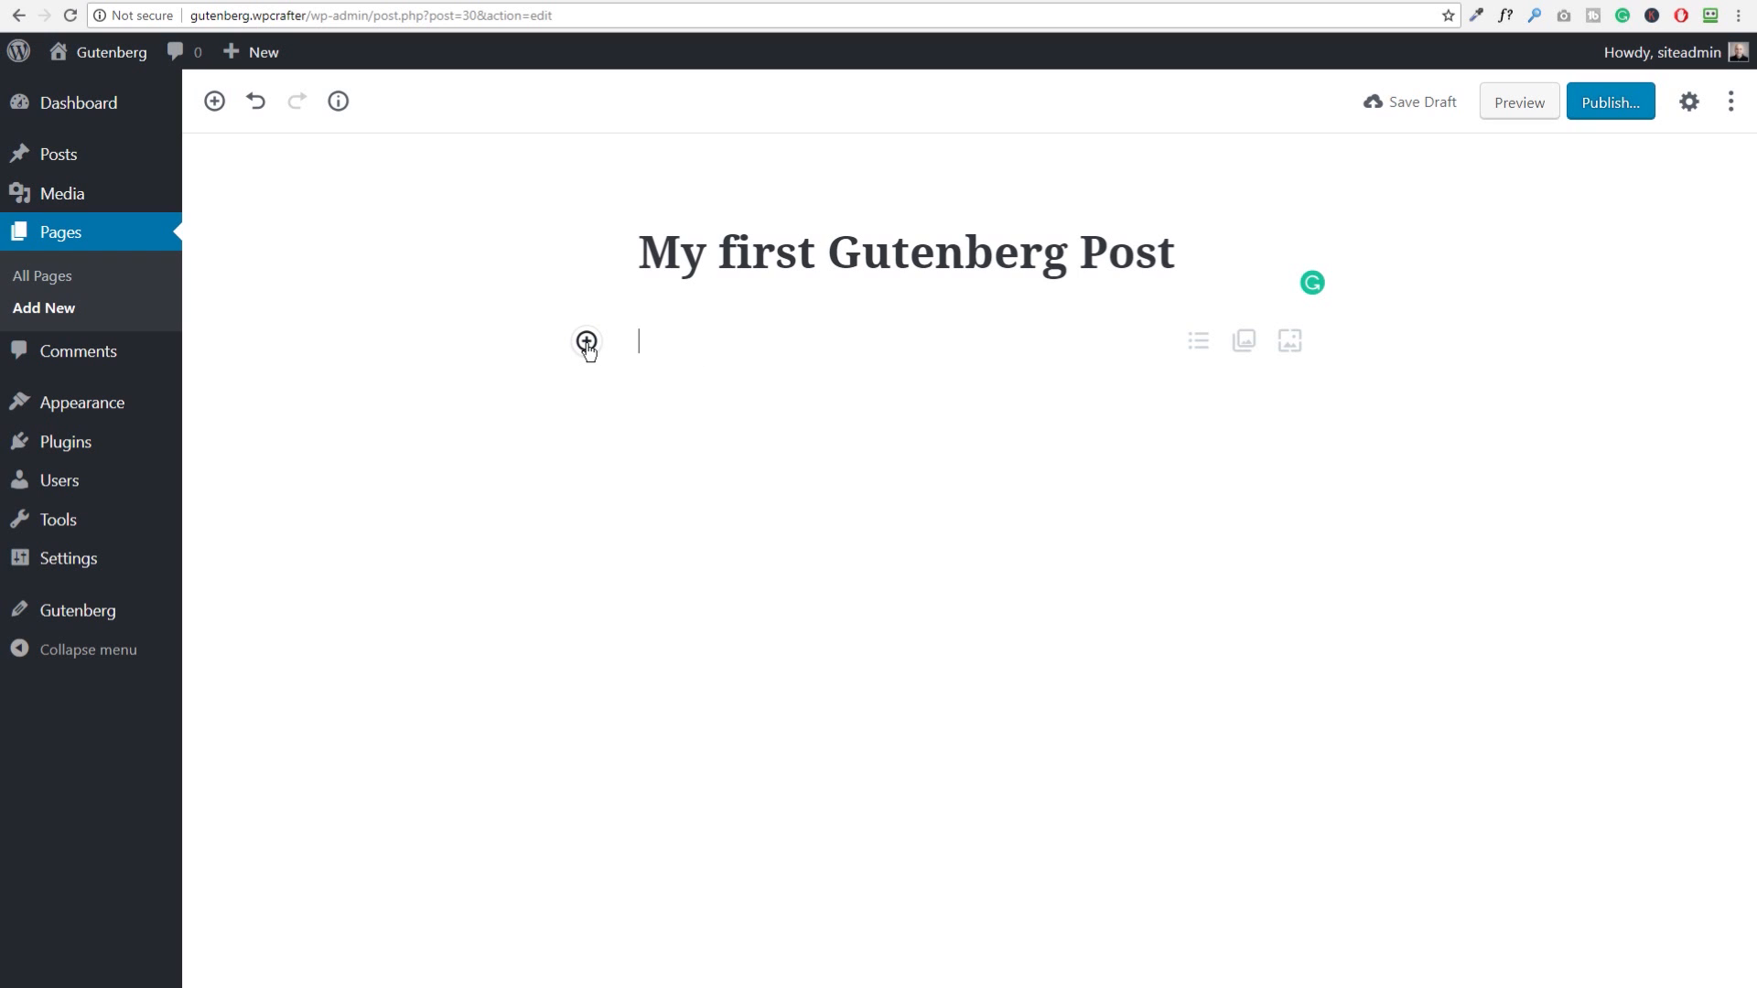
{"action": "left_click", "coordinate": [586, 342]}
{"action": "left_click", "coordinate": [683, 342]}
Step: Check the content structure statistics and show the settings sidebar for the paragraph block
{"action": "left_click", "coordinate": [341, 112]}
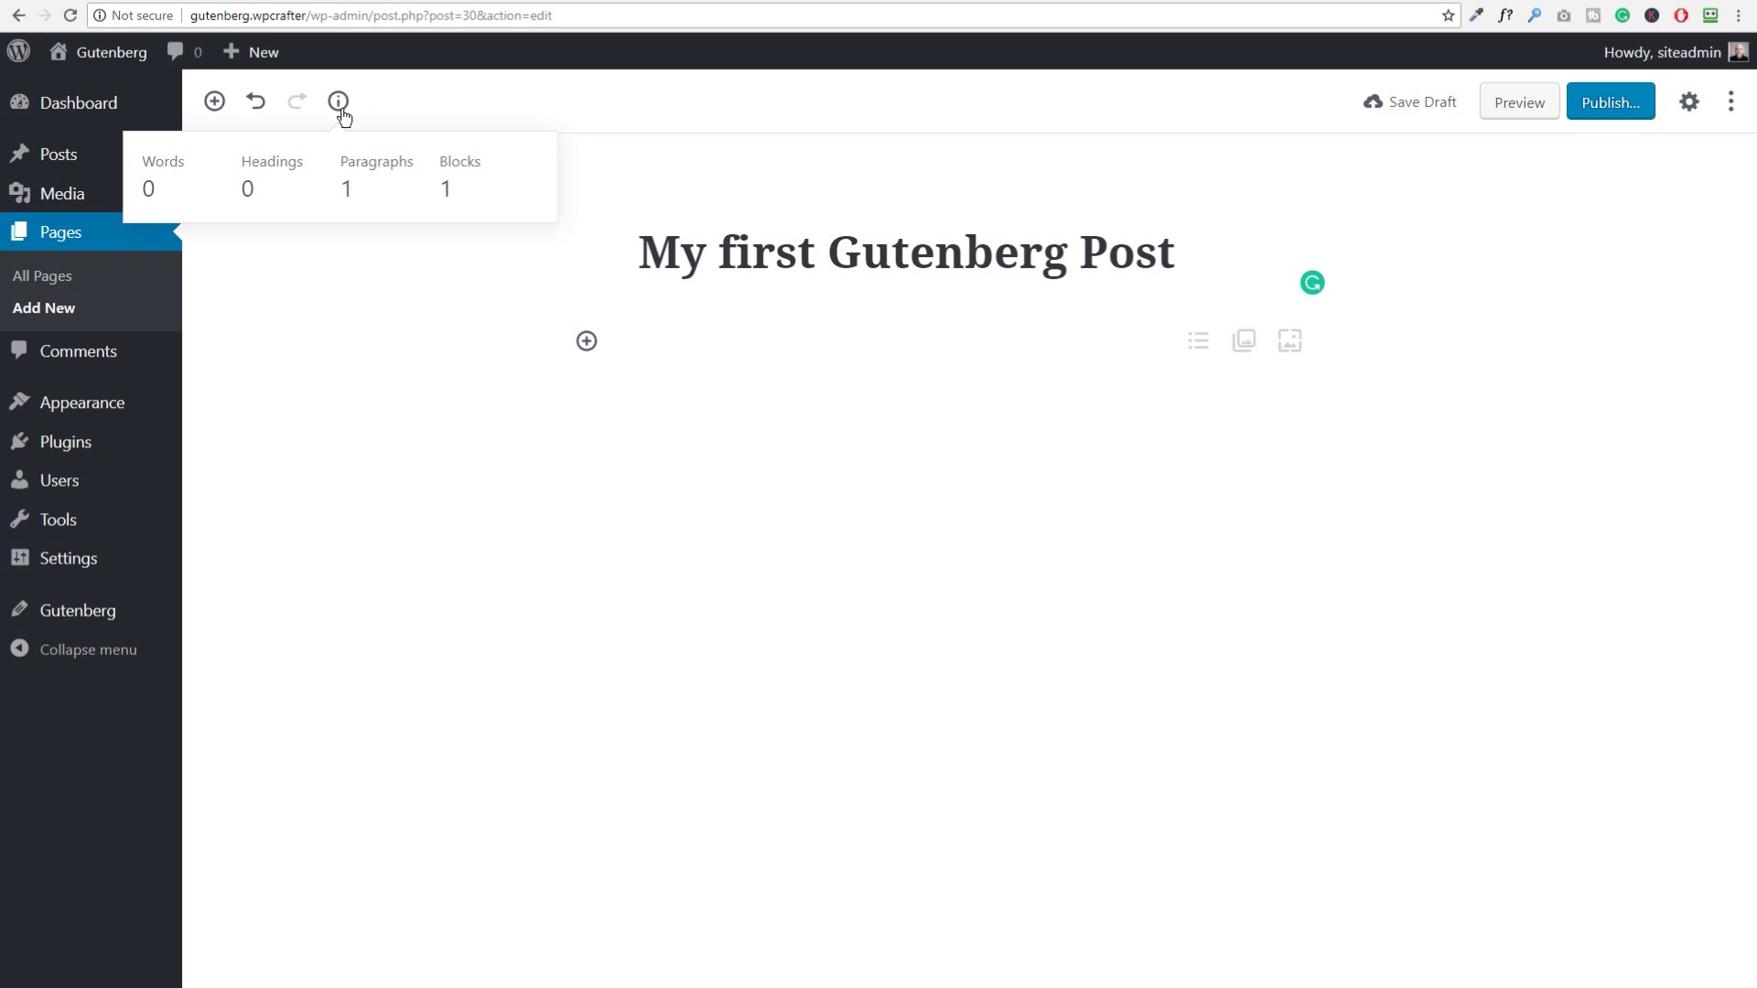
{"action": "left_click", "coordinate": [428, 115]}
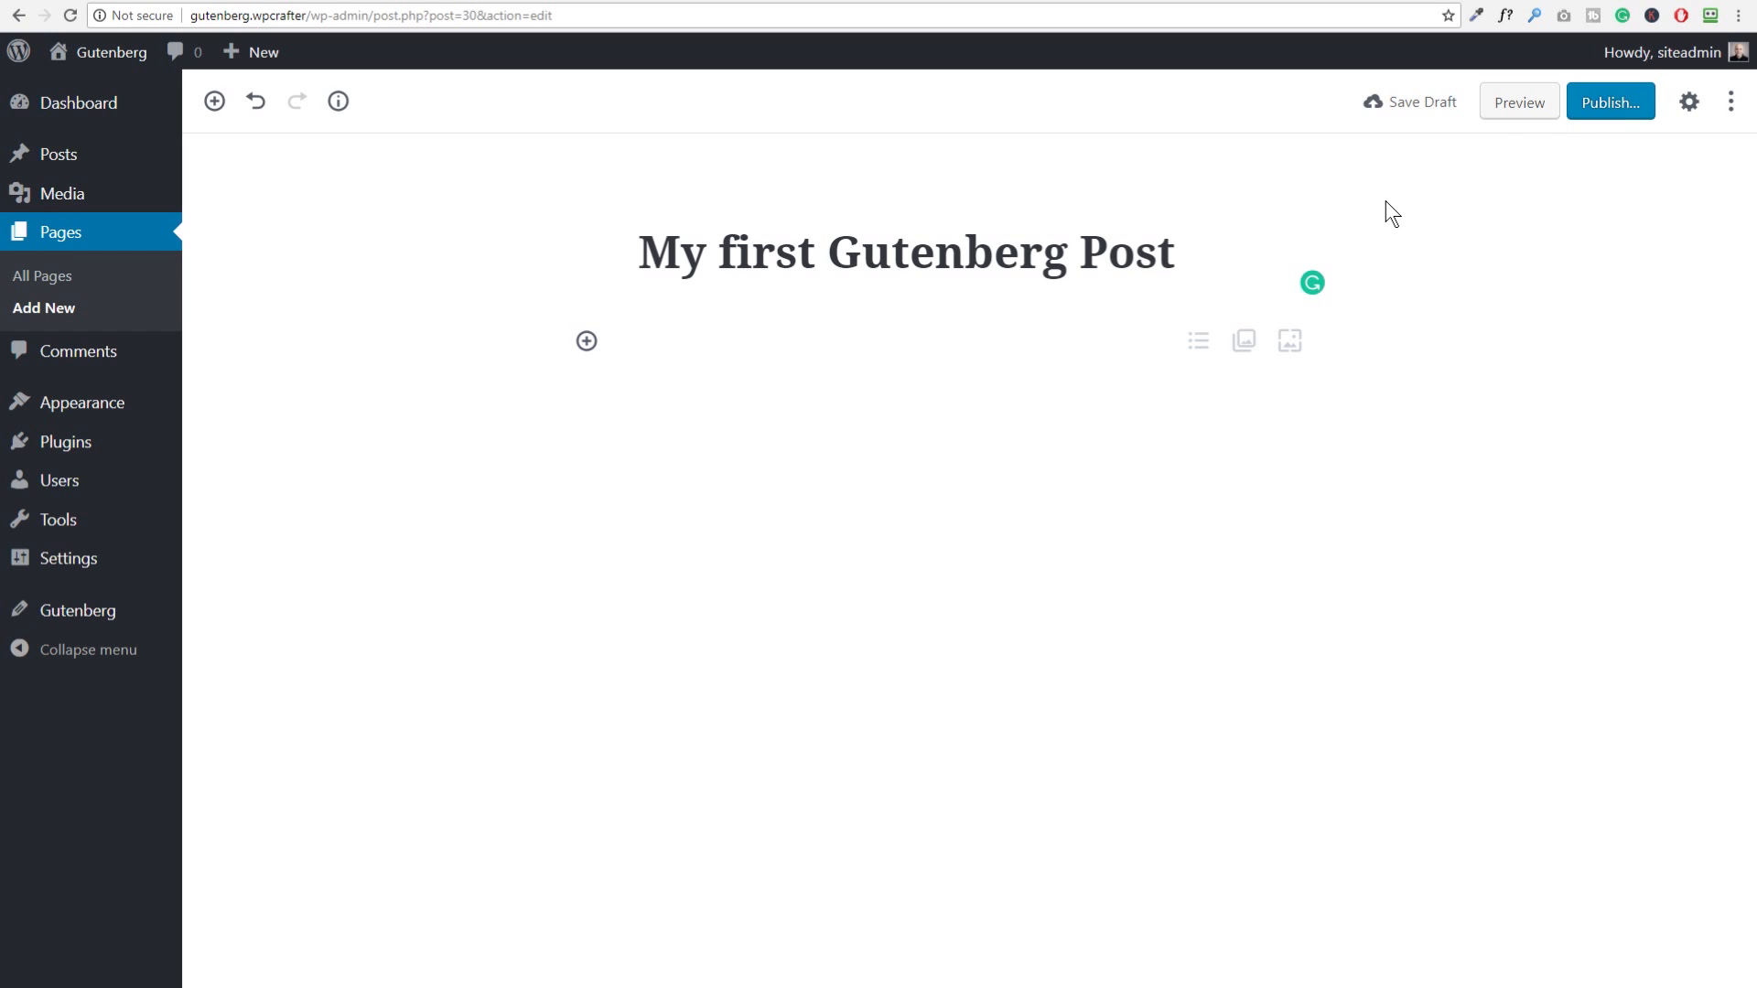
{"action": "left_click", "coordinate": [1689, 103]}
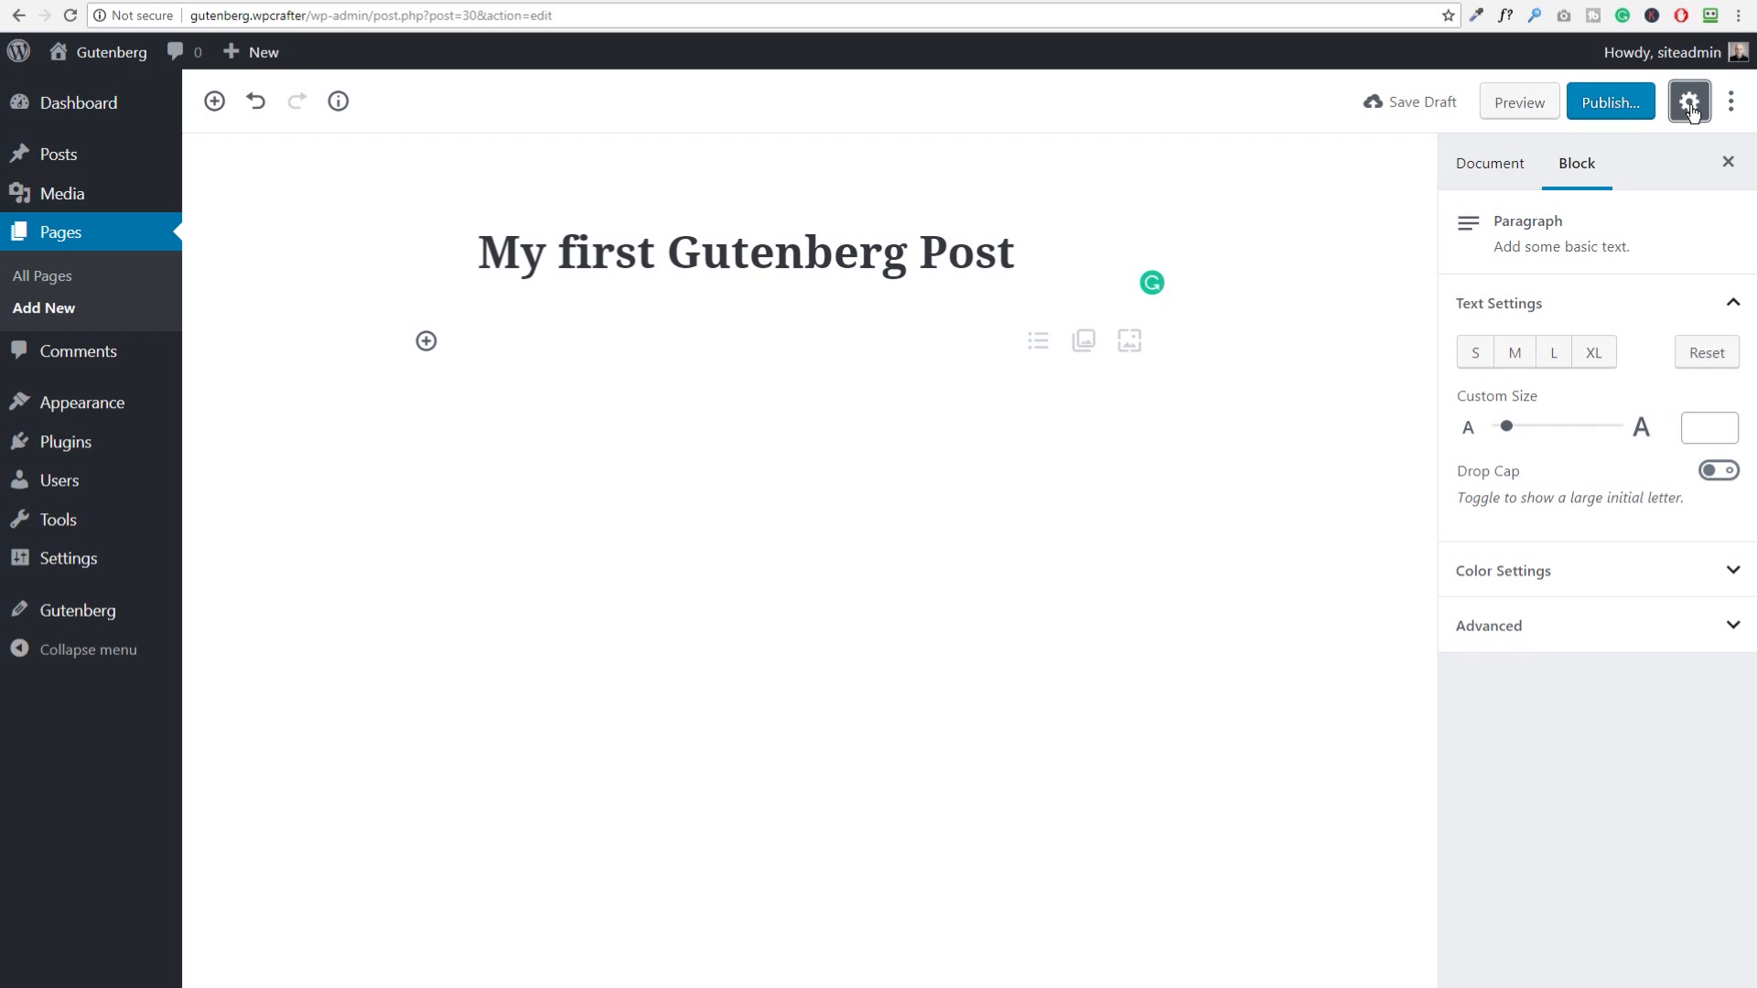
{"action": "left_click", "coordinate": [1690, 106]}
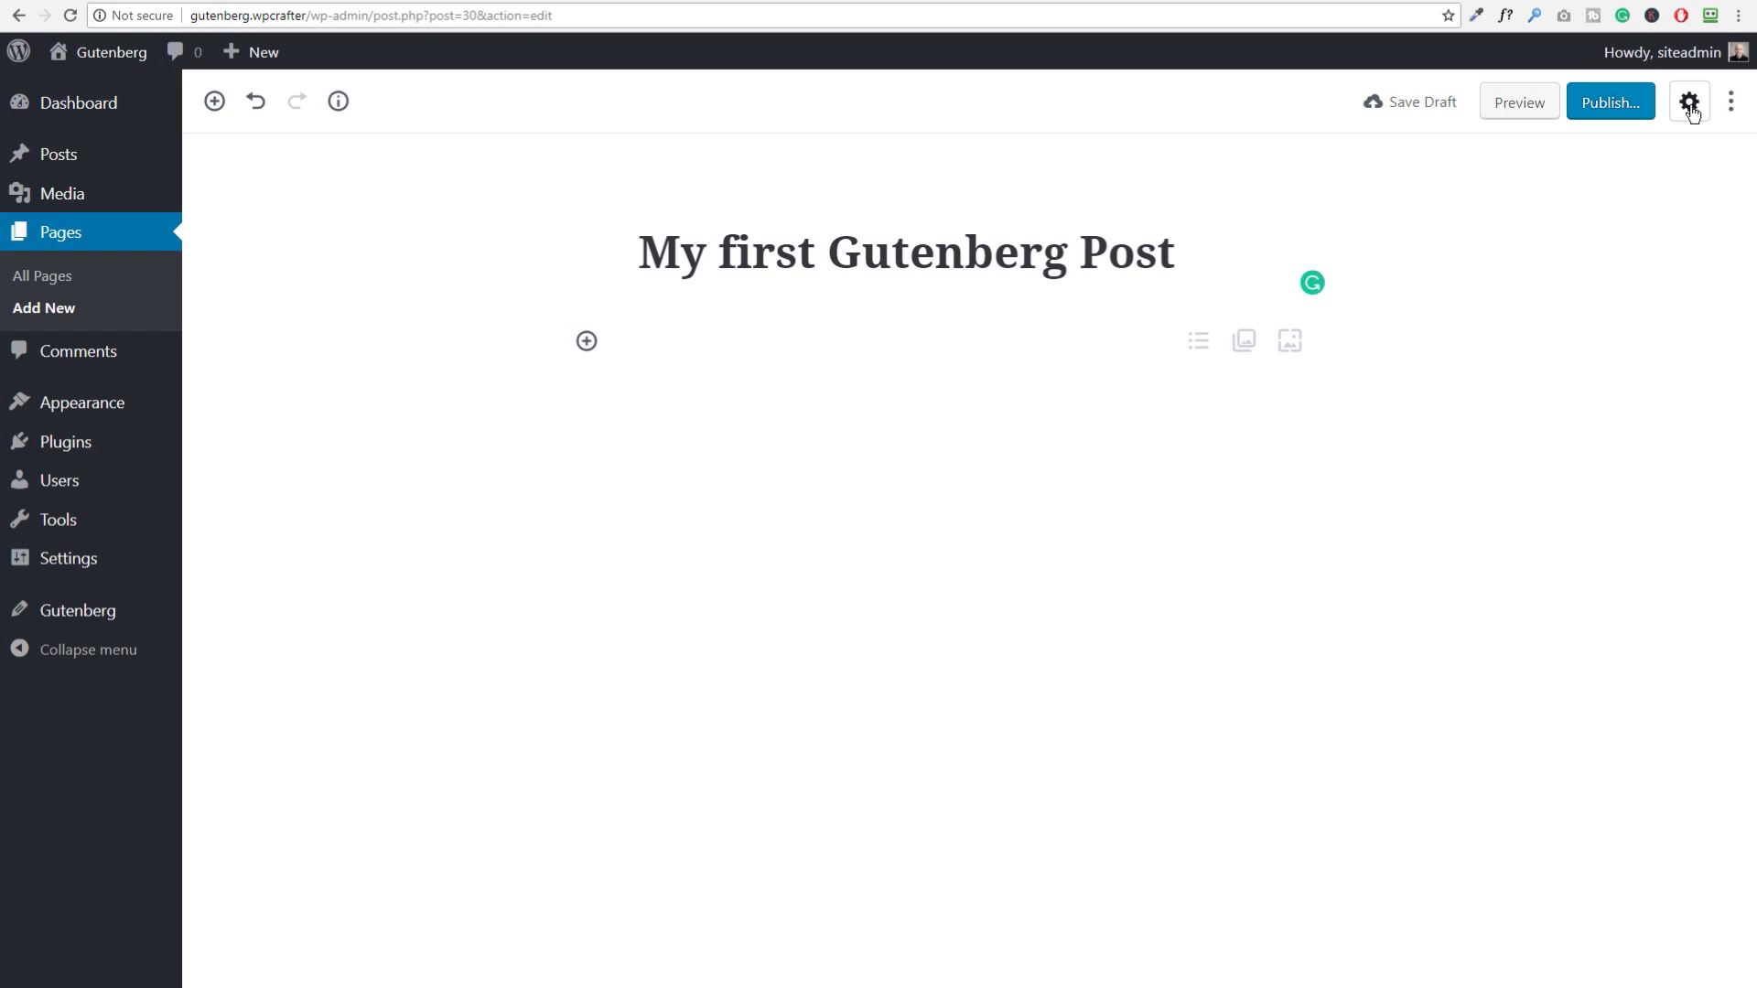
{"action": "left_click", "coordinate": [1692, 109]}
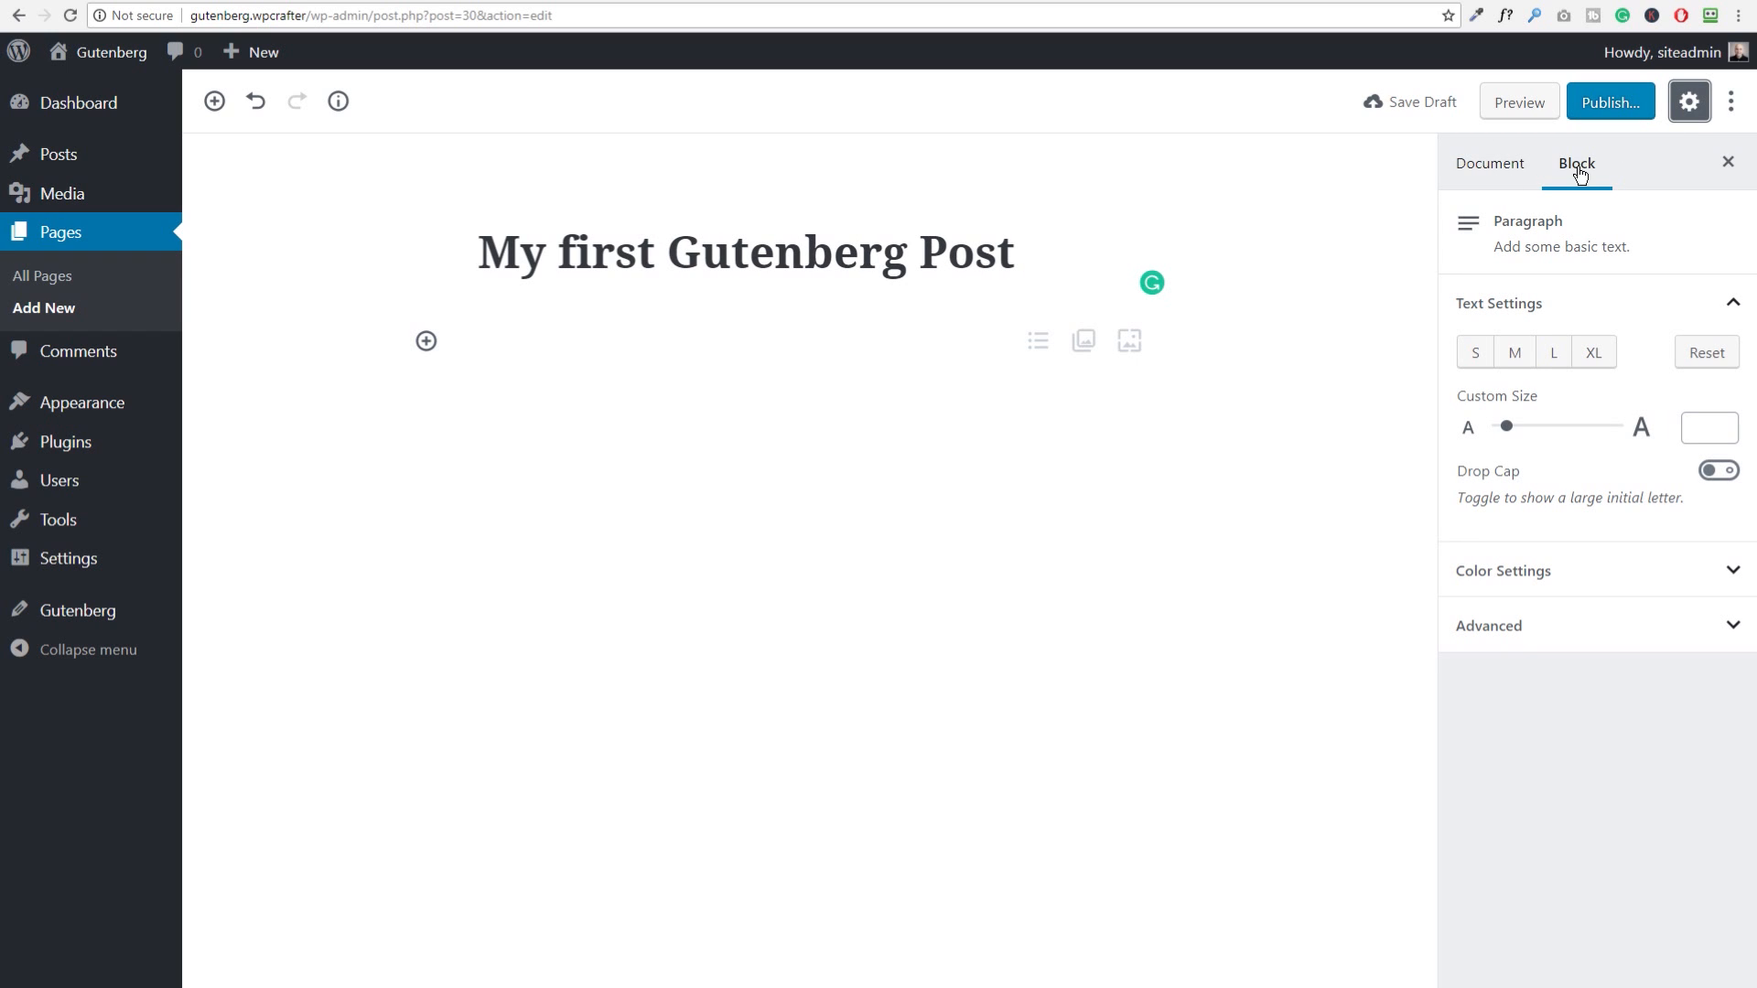
Step: View the page's markup in the Code Editor and return to the Visual Editor
{"action": "left_click", "coordinate": [1730, 112]}
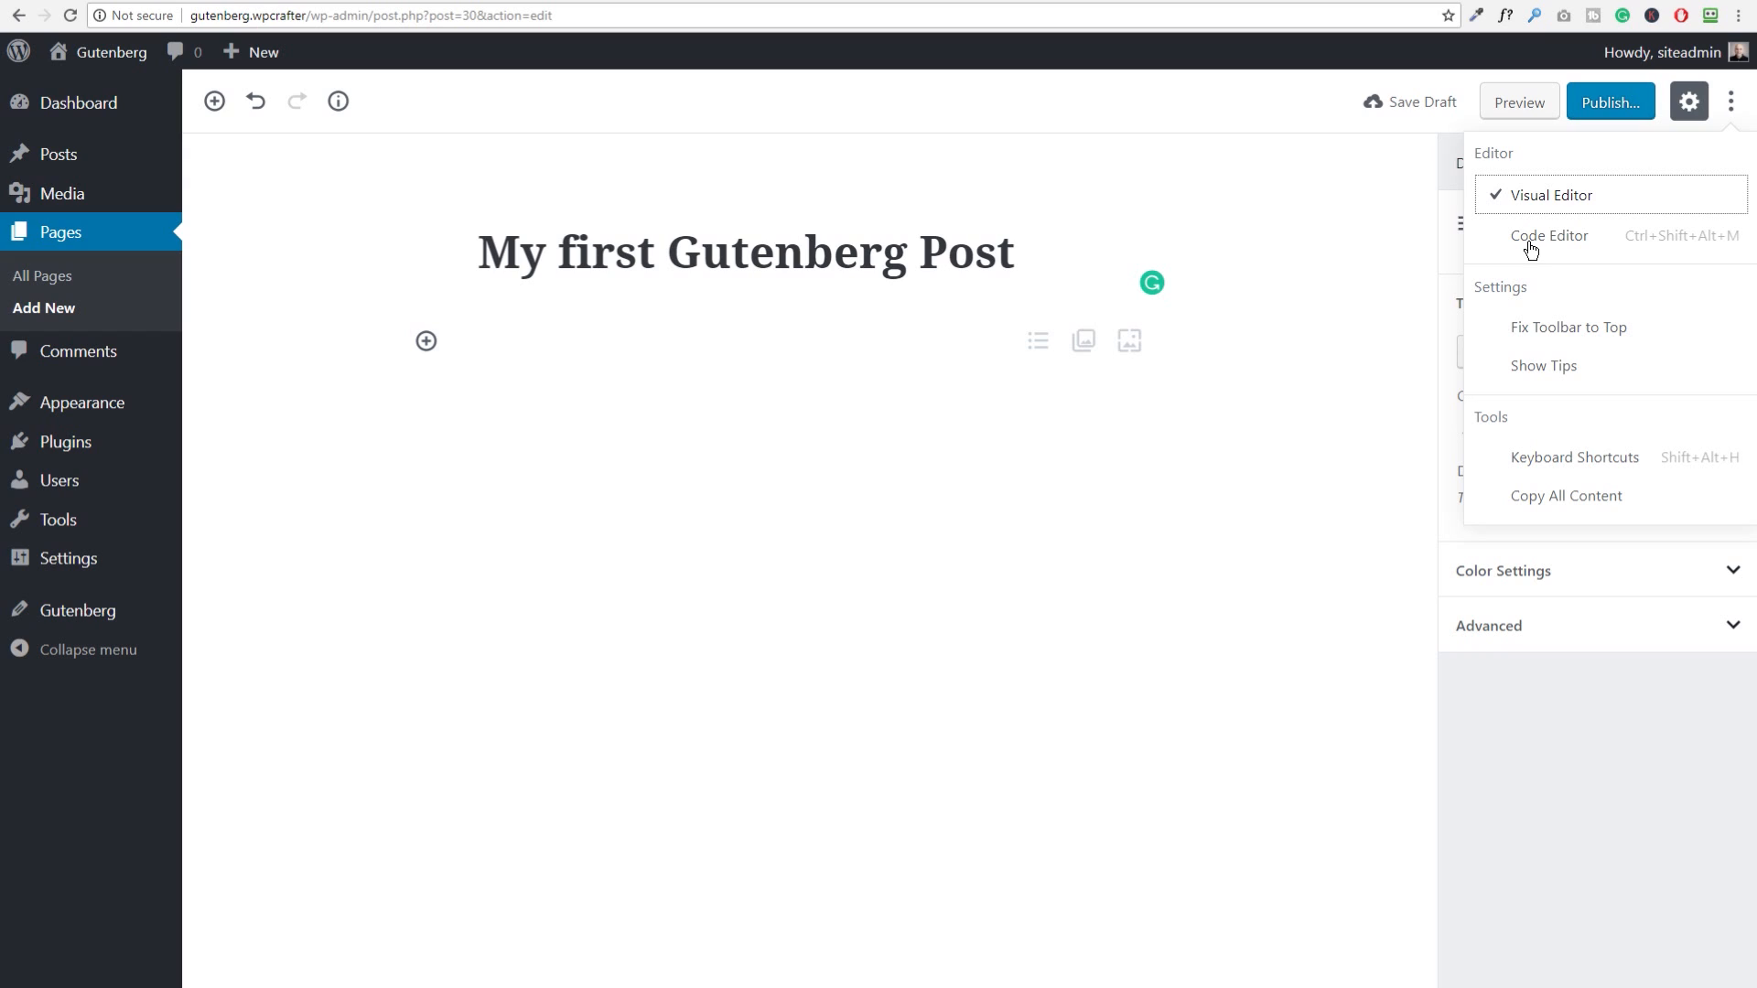
{"action": "left_click", "coordinate": [1565, 240]}
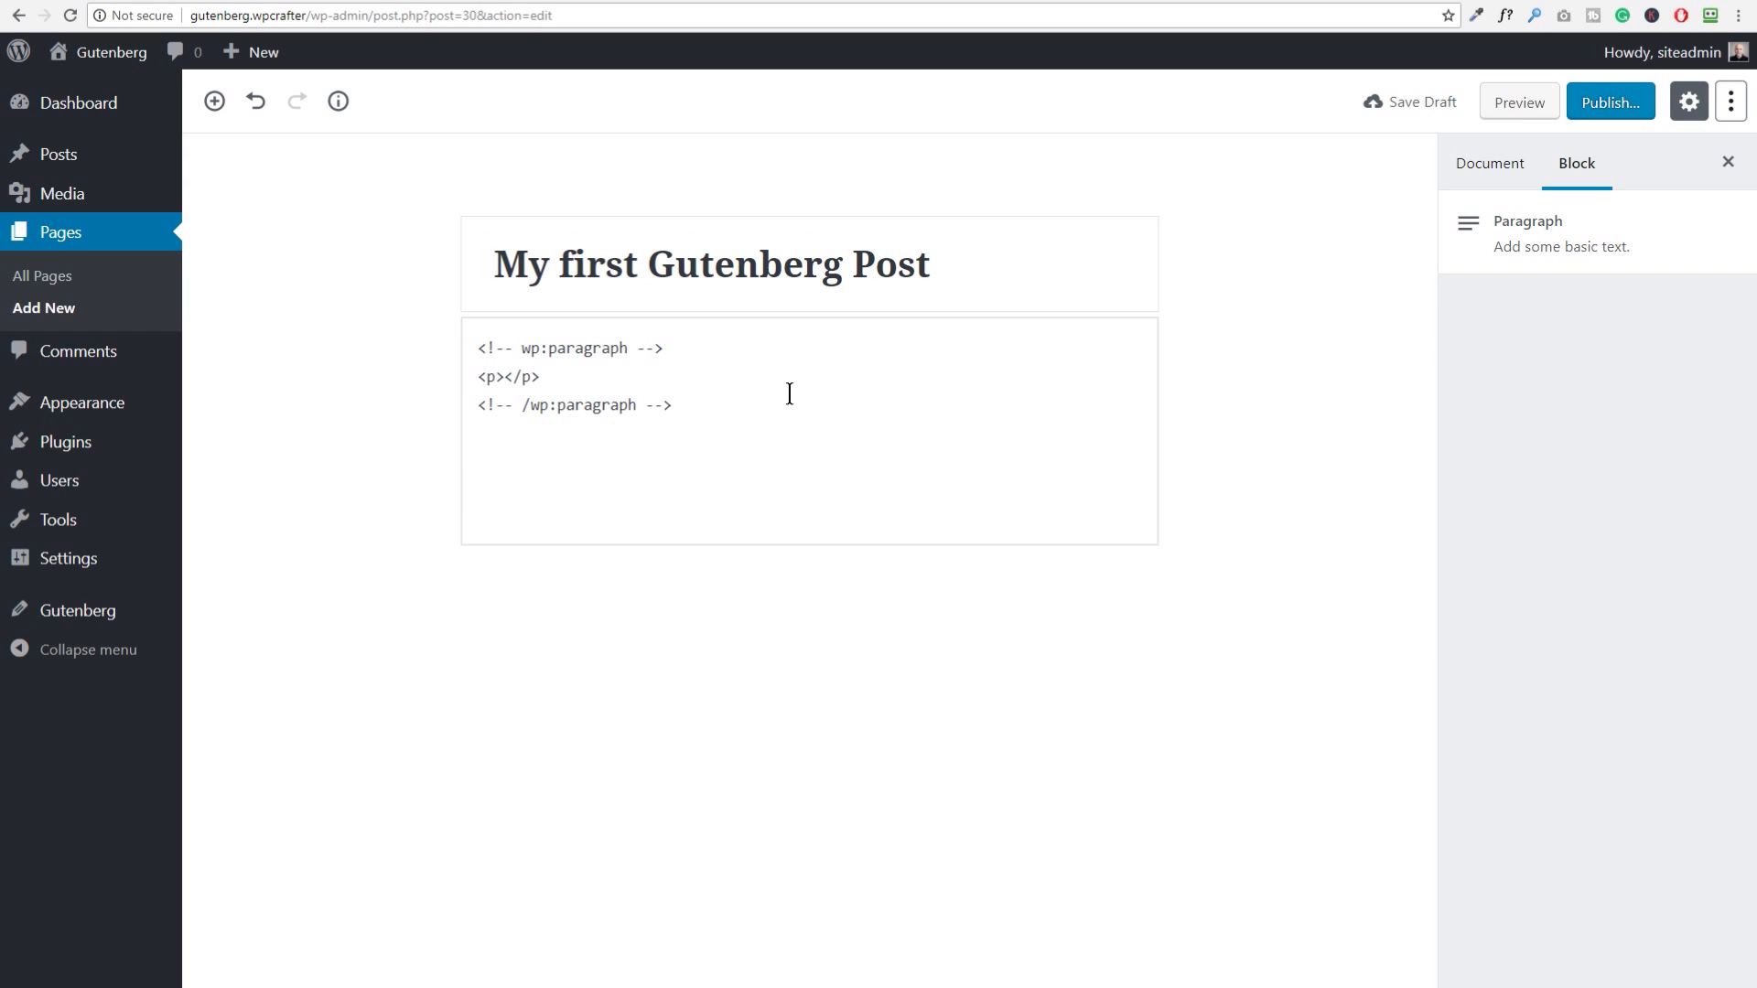
{"action": "left_click", "coordinate": [1729, 103]}
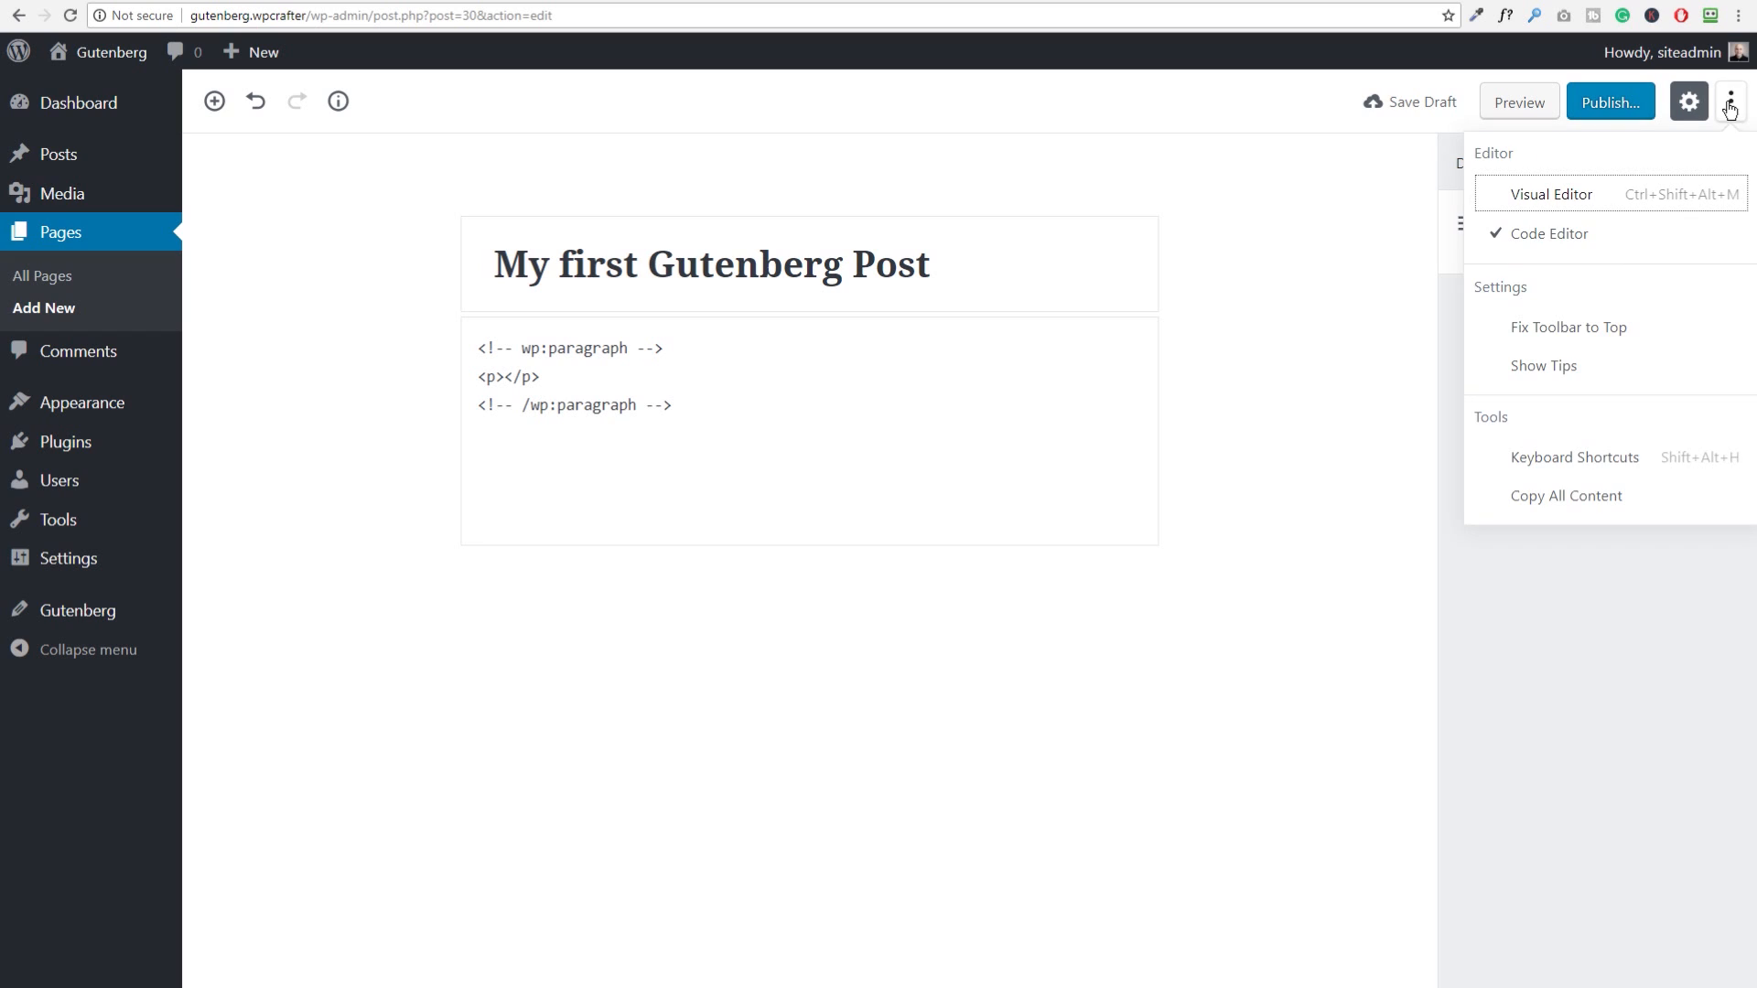
{"action": "left_click", "coordinate": [1548, 194]}
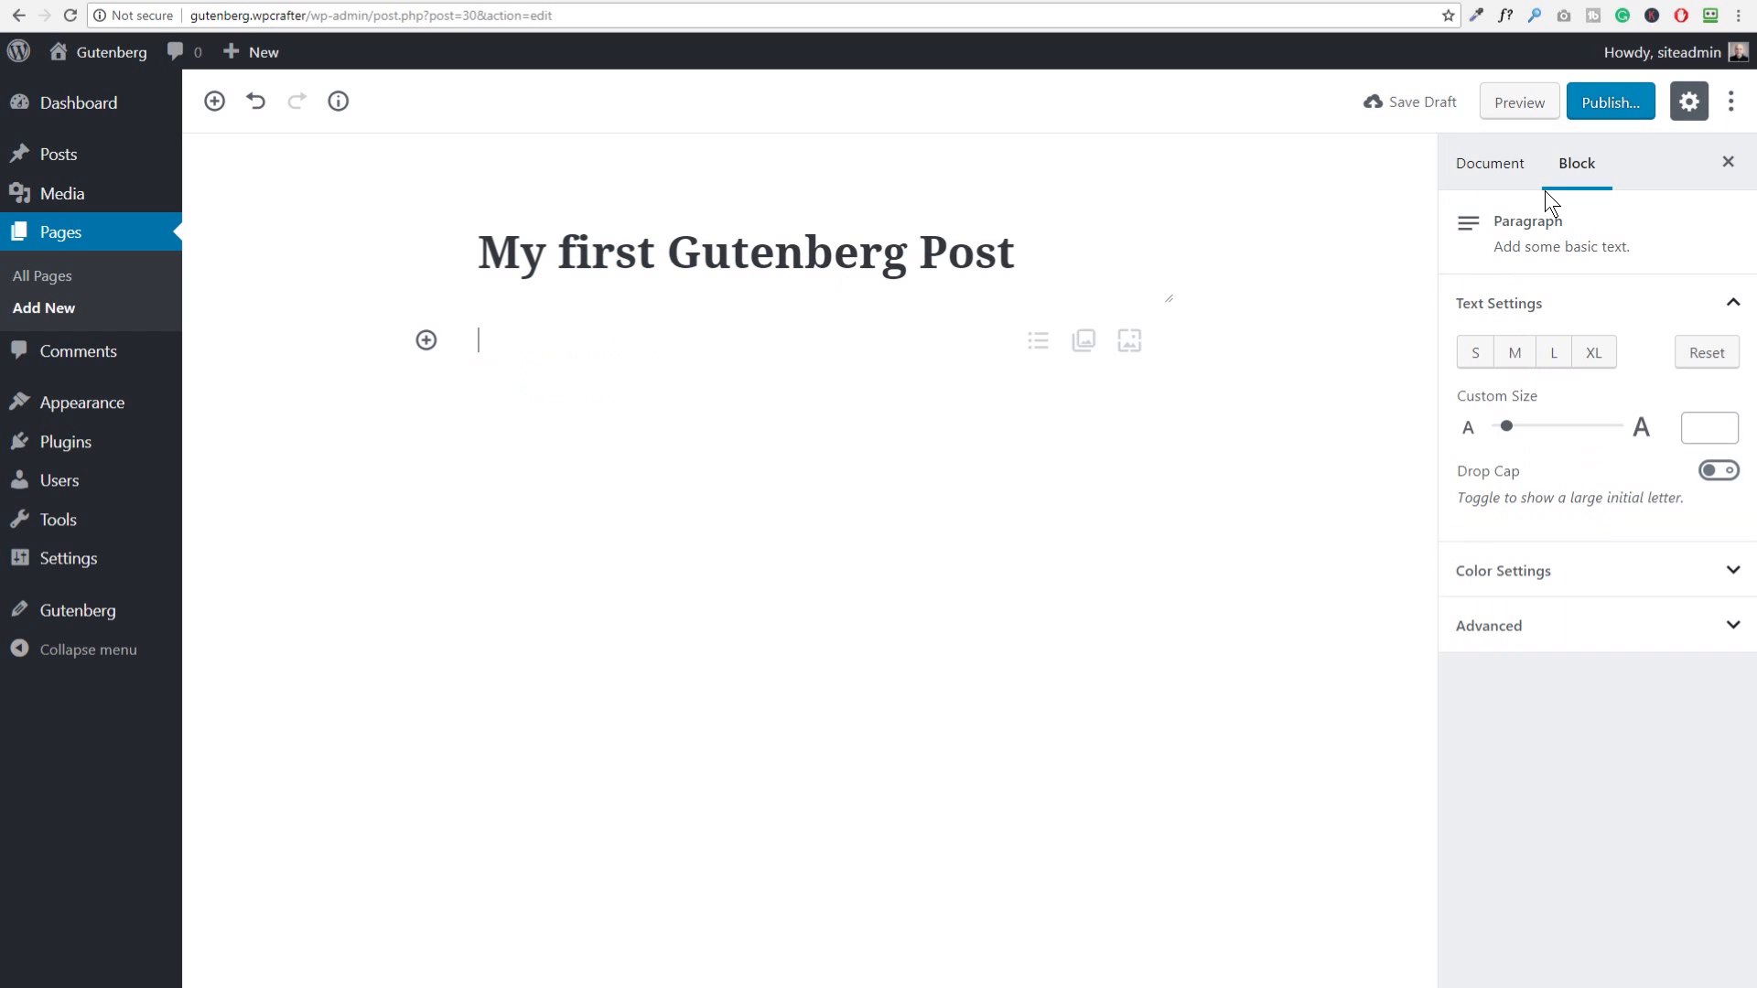
Step: Enter the sample text "dfsadfsadf" in the paragraph block under the title
{"action": "left_click", "coordinate": [1740, 108]}
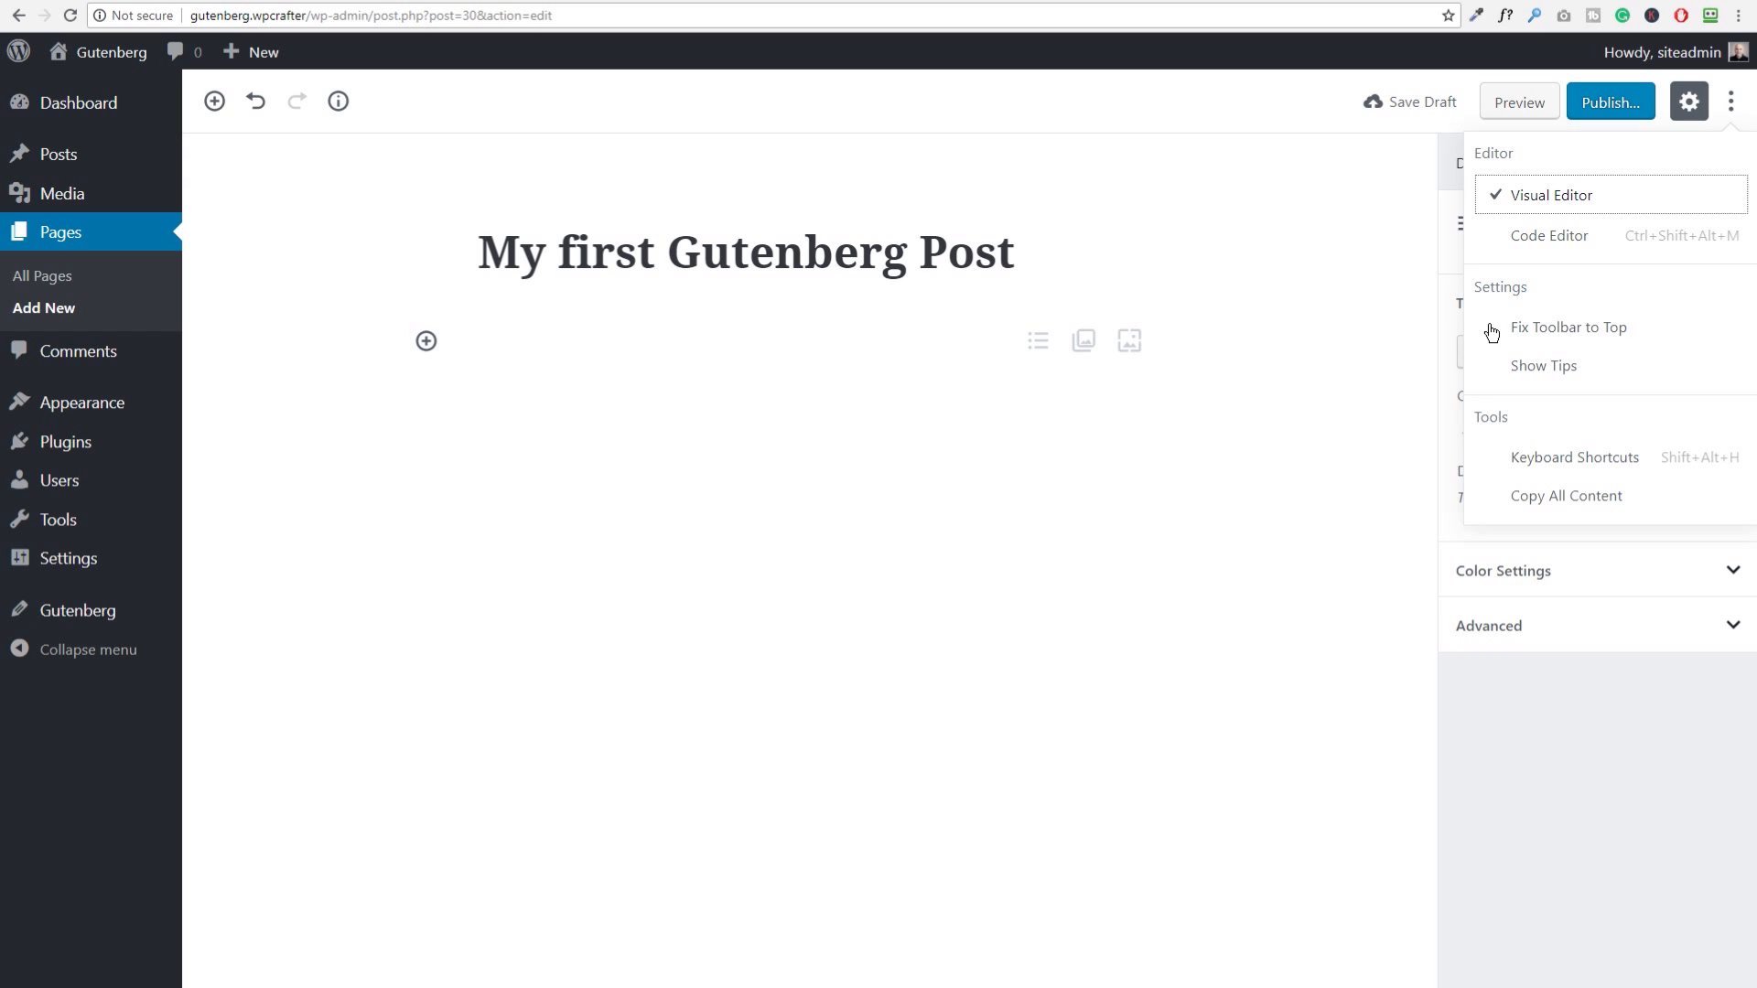
{"action": "left_click", "coordinate": [615, 341]}
{"action": "type", "text": "dfsadfsadf"}
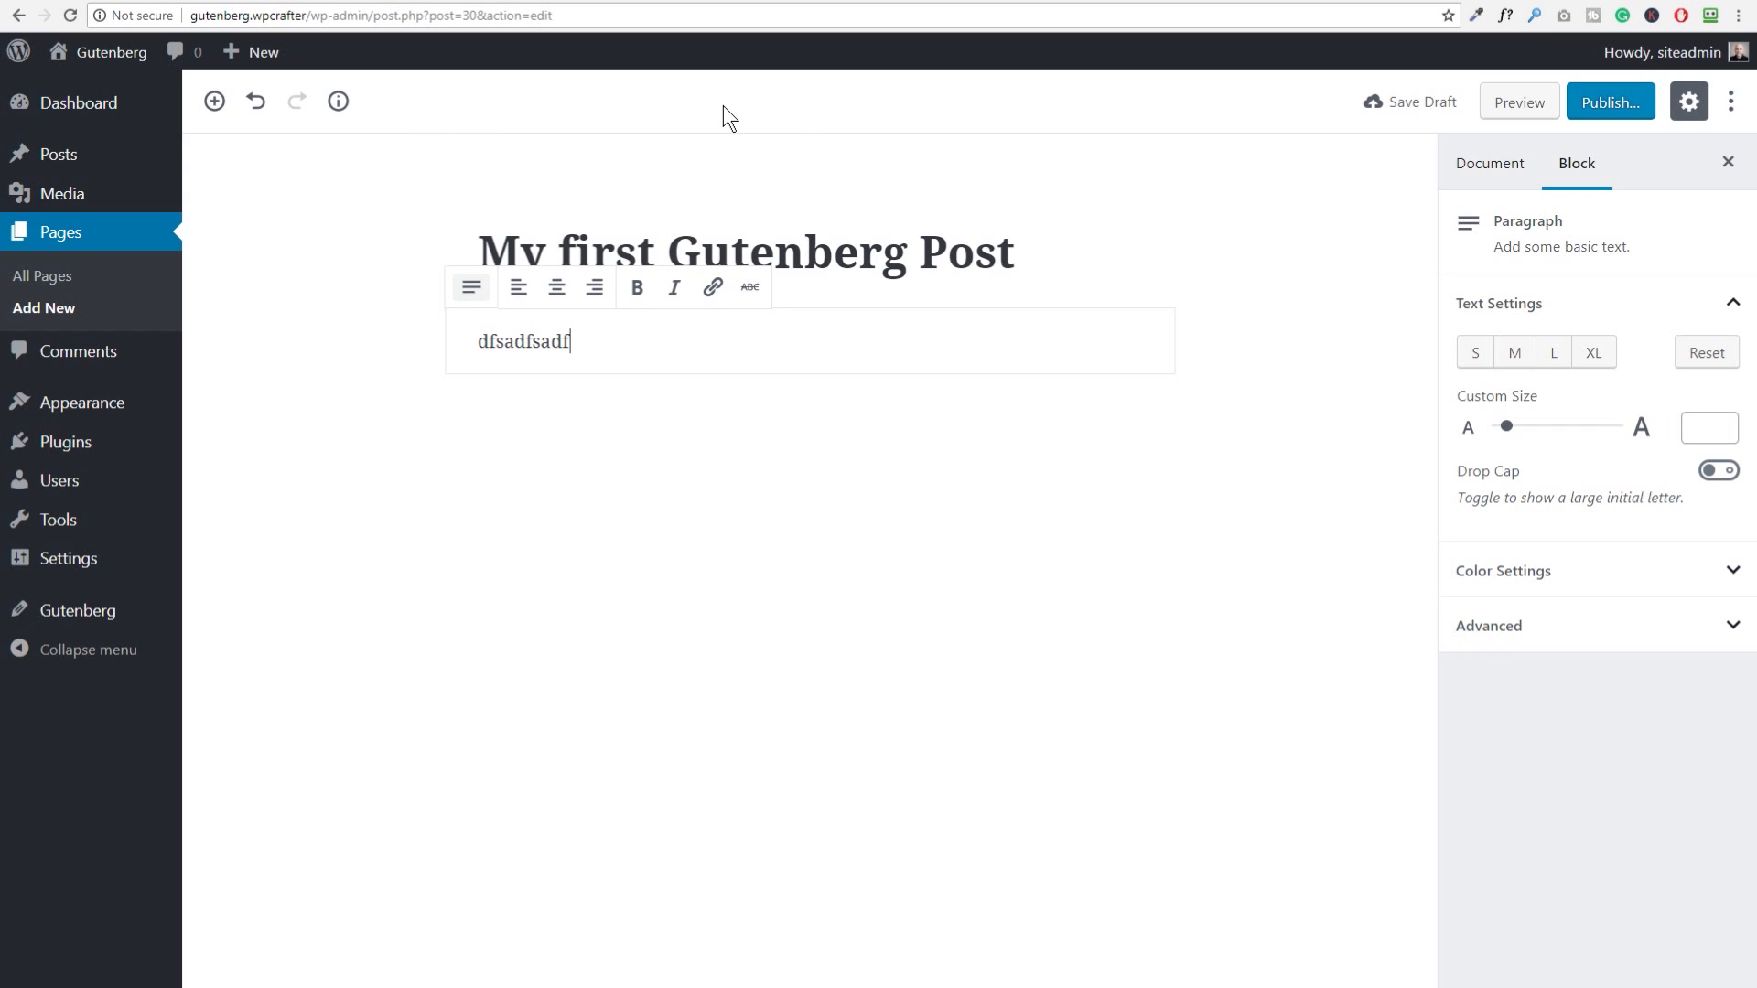
Step: Turn on Fix Toolbar to Top, try it with the paragraph block selected and deselected, and turn it back off
{"action": "left_click", "coordinate": [1731, 102]}
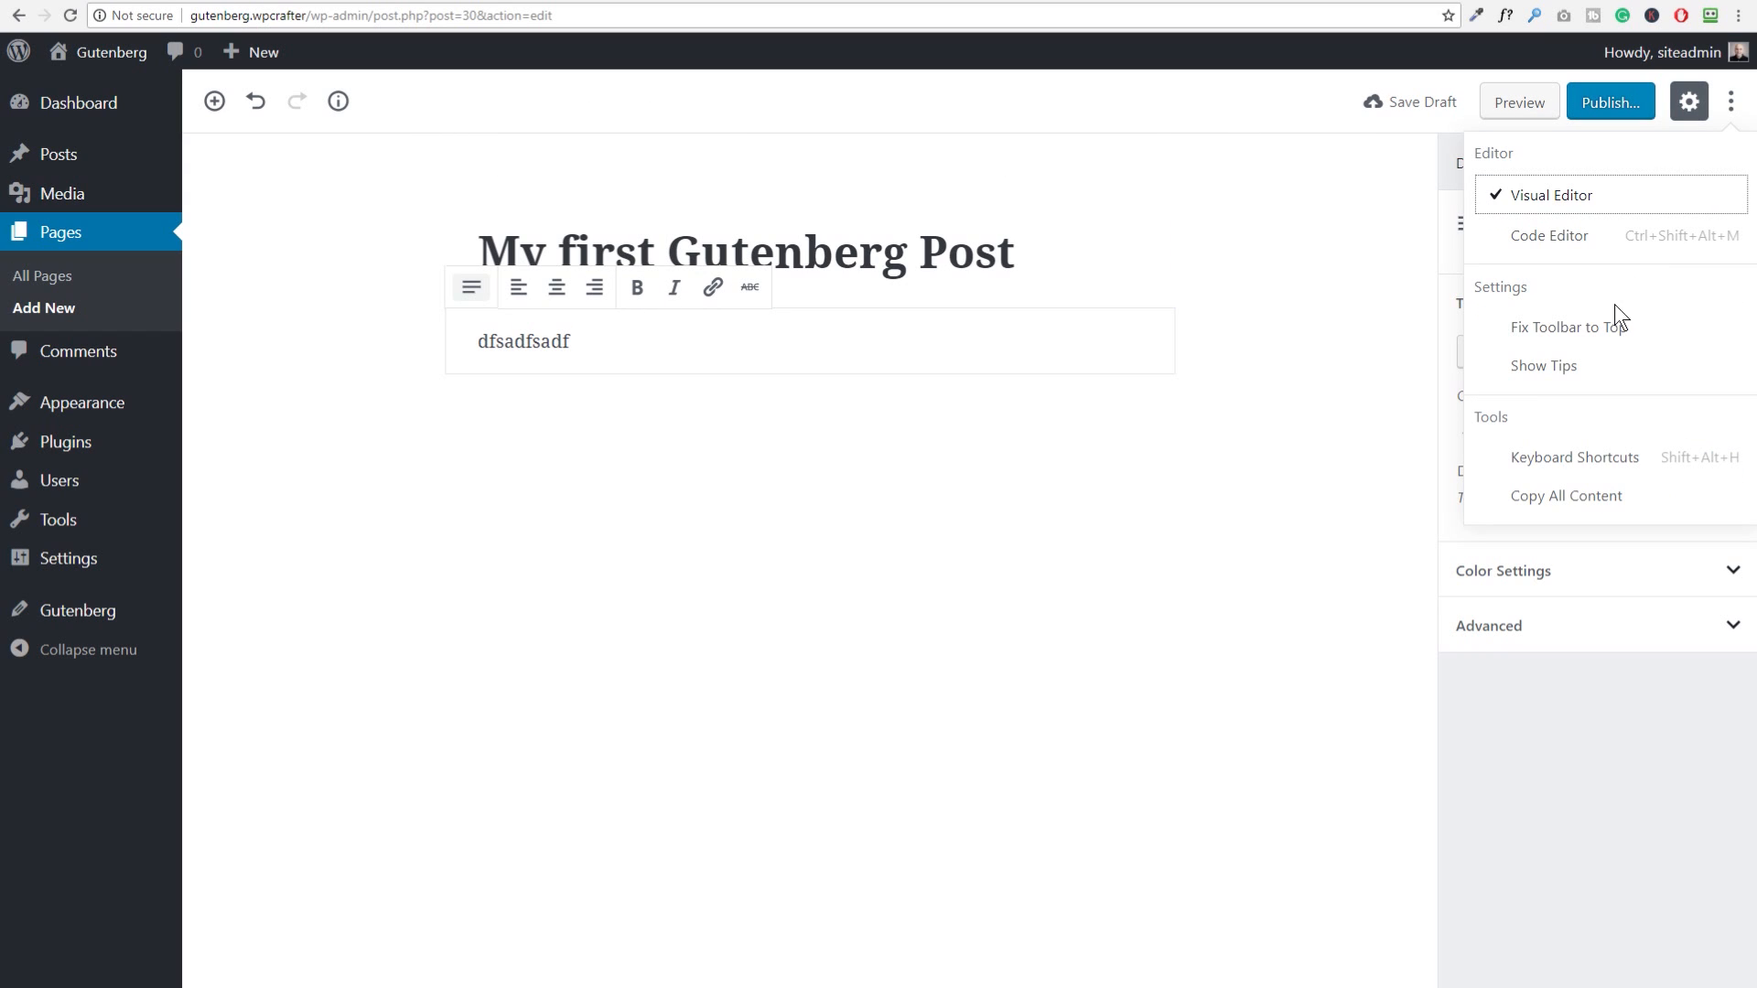
{"action": "left_click", "coordinate": [1539, 328]}
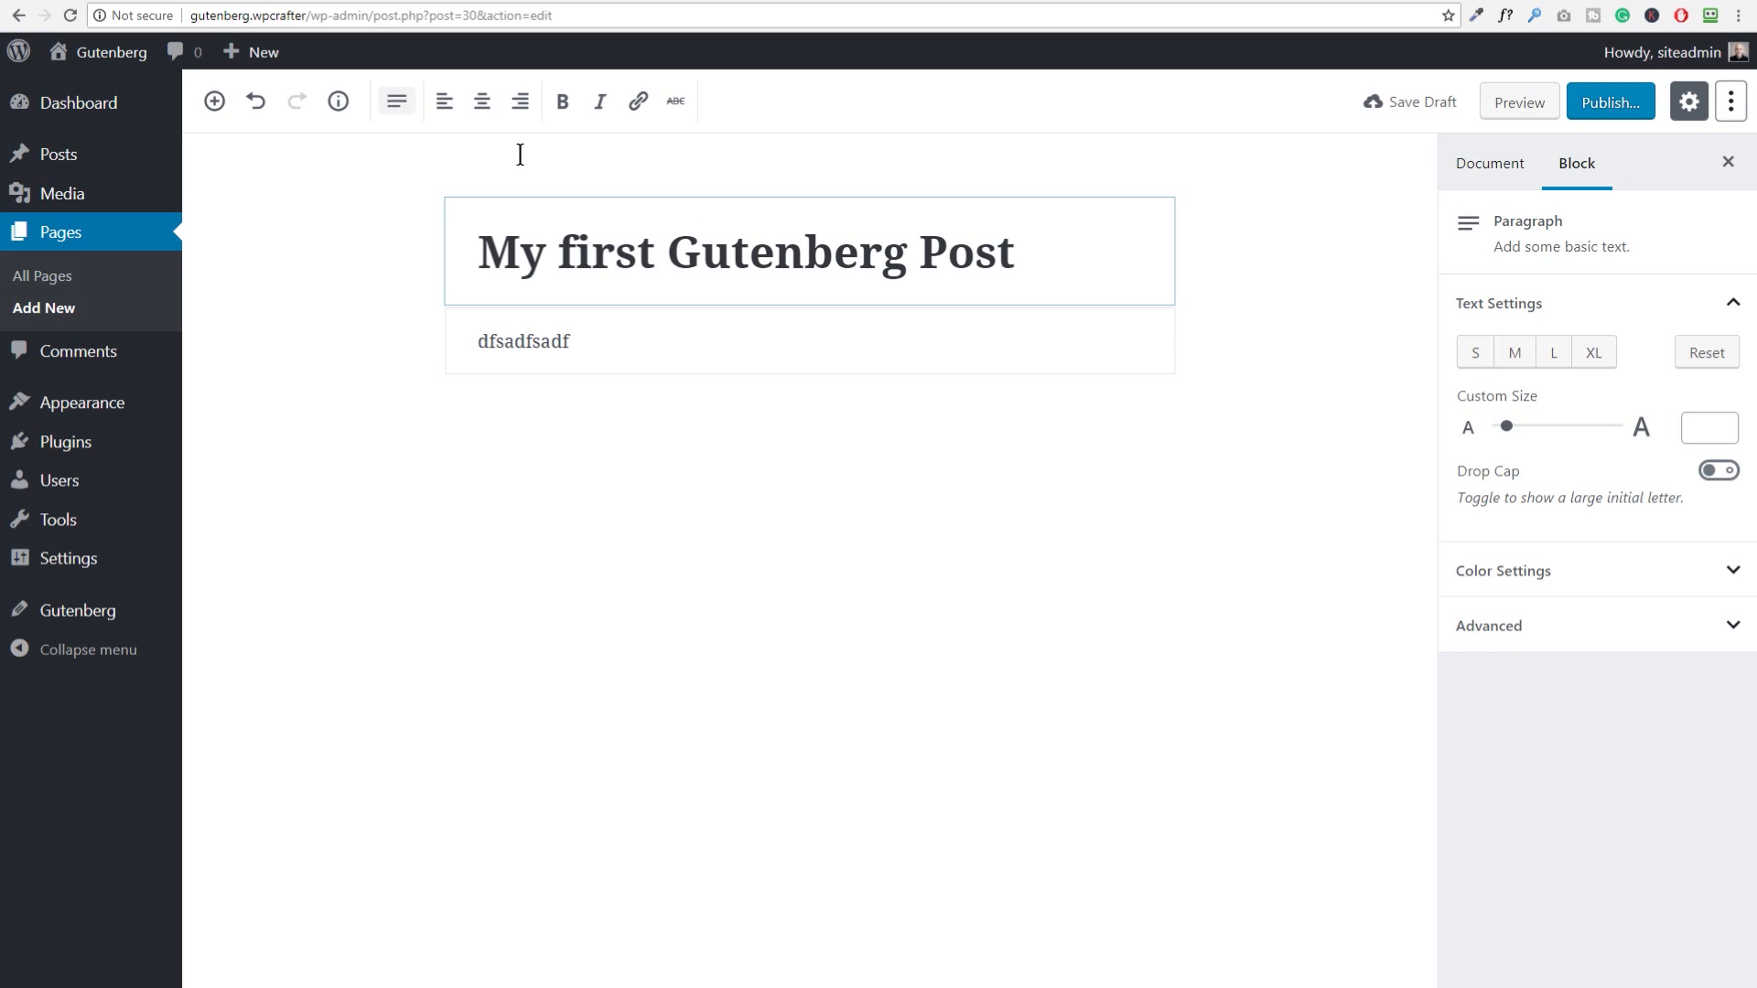
{"action": "left_click", "coordinate": [550, 342]}
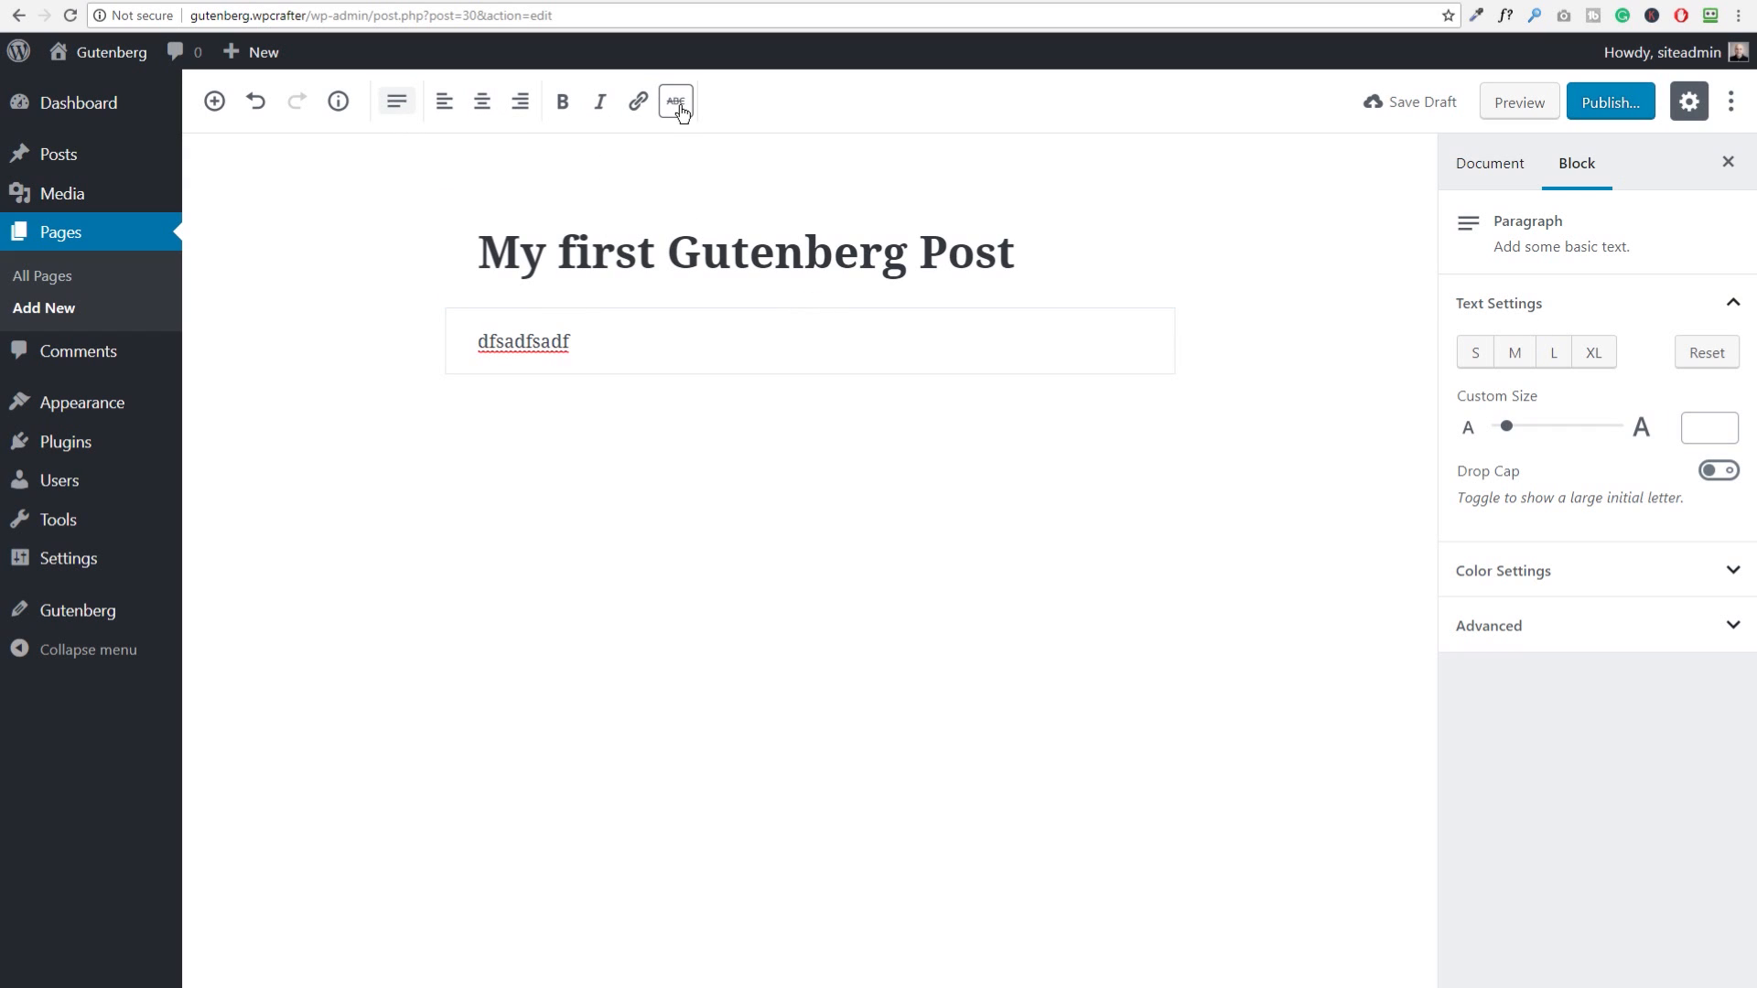
{"action": "left_click", "coordinate": [376, 408]}
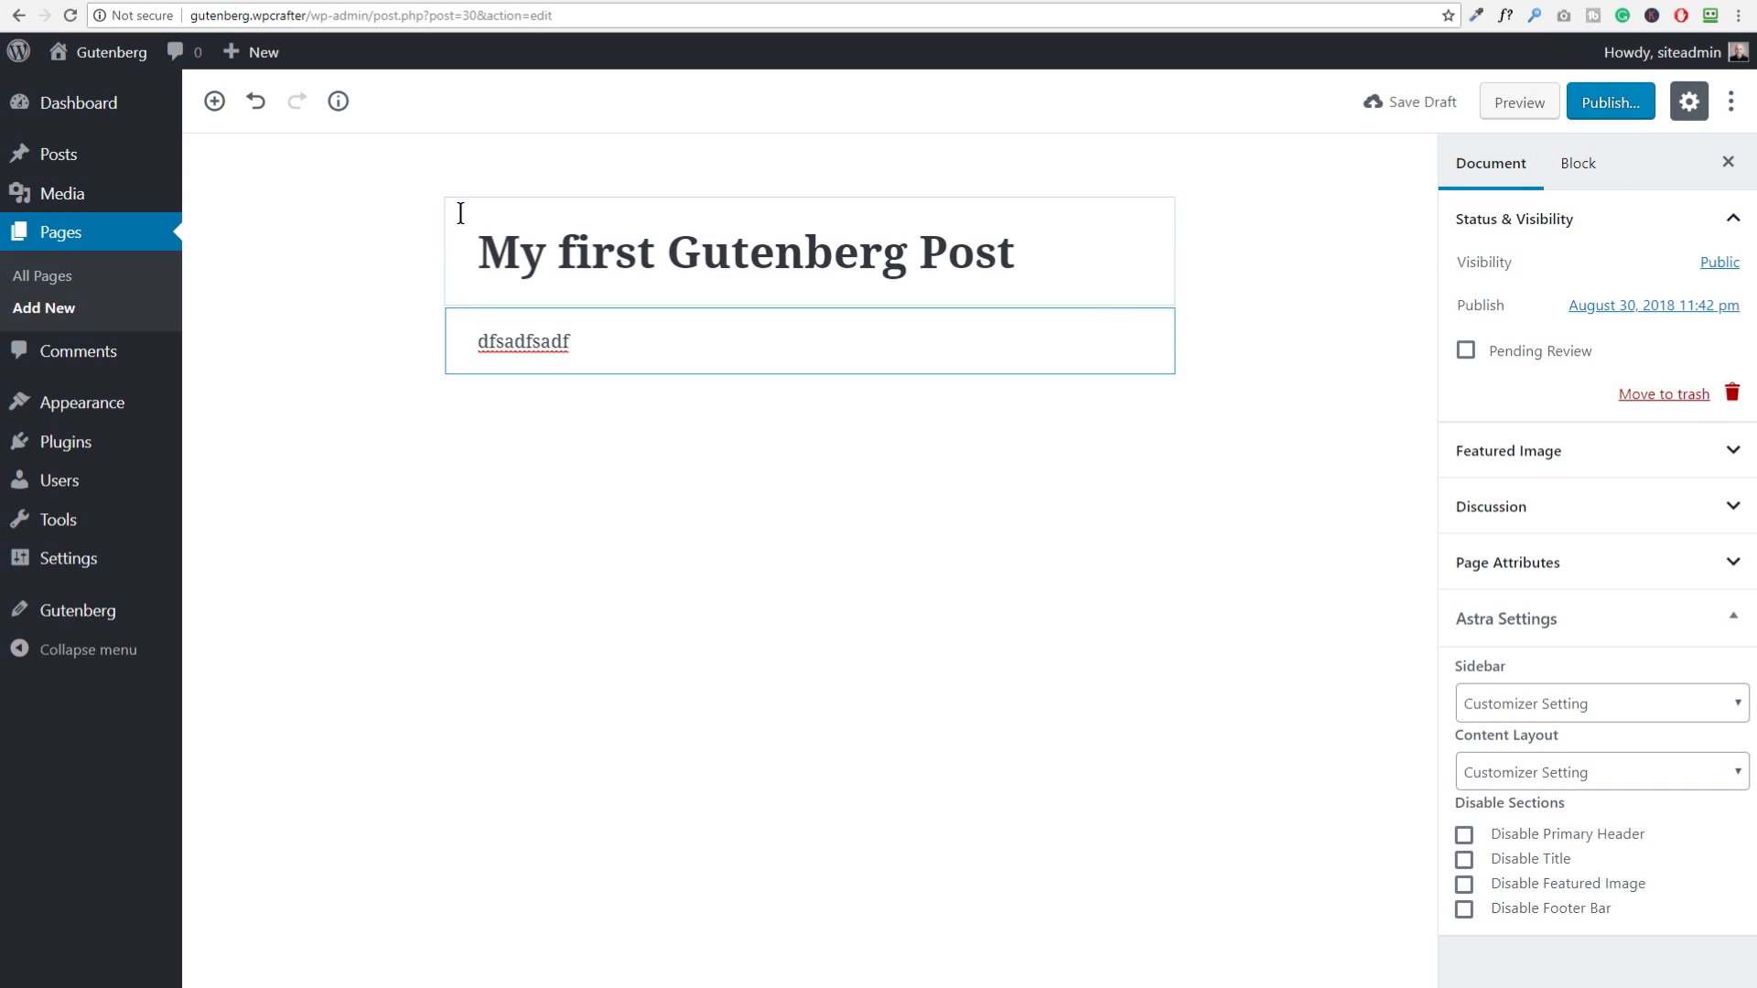
{"action": "left_click", "coordinate": [552, 345]}
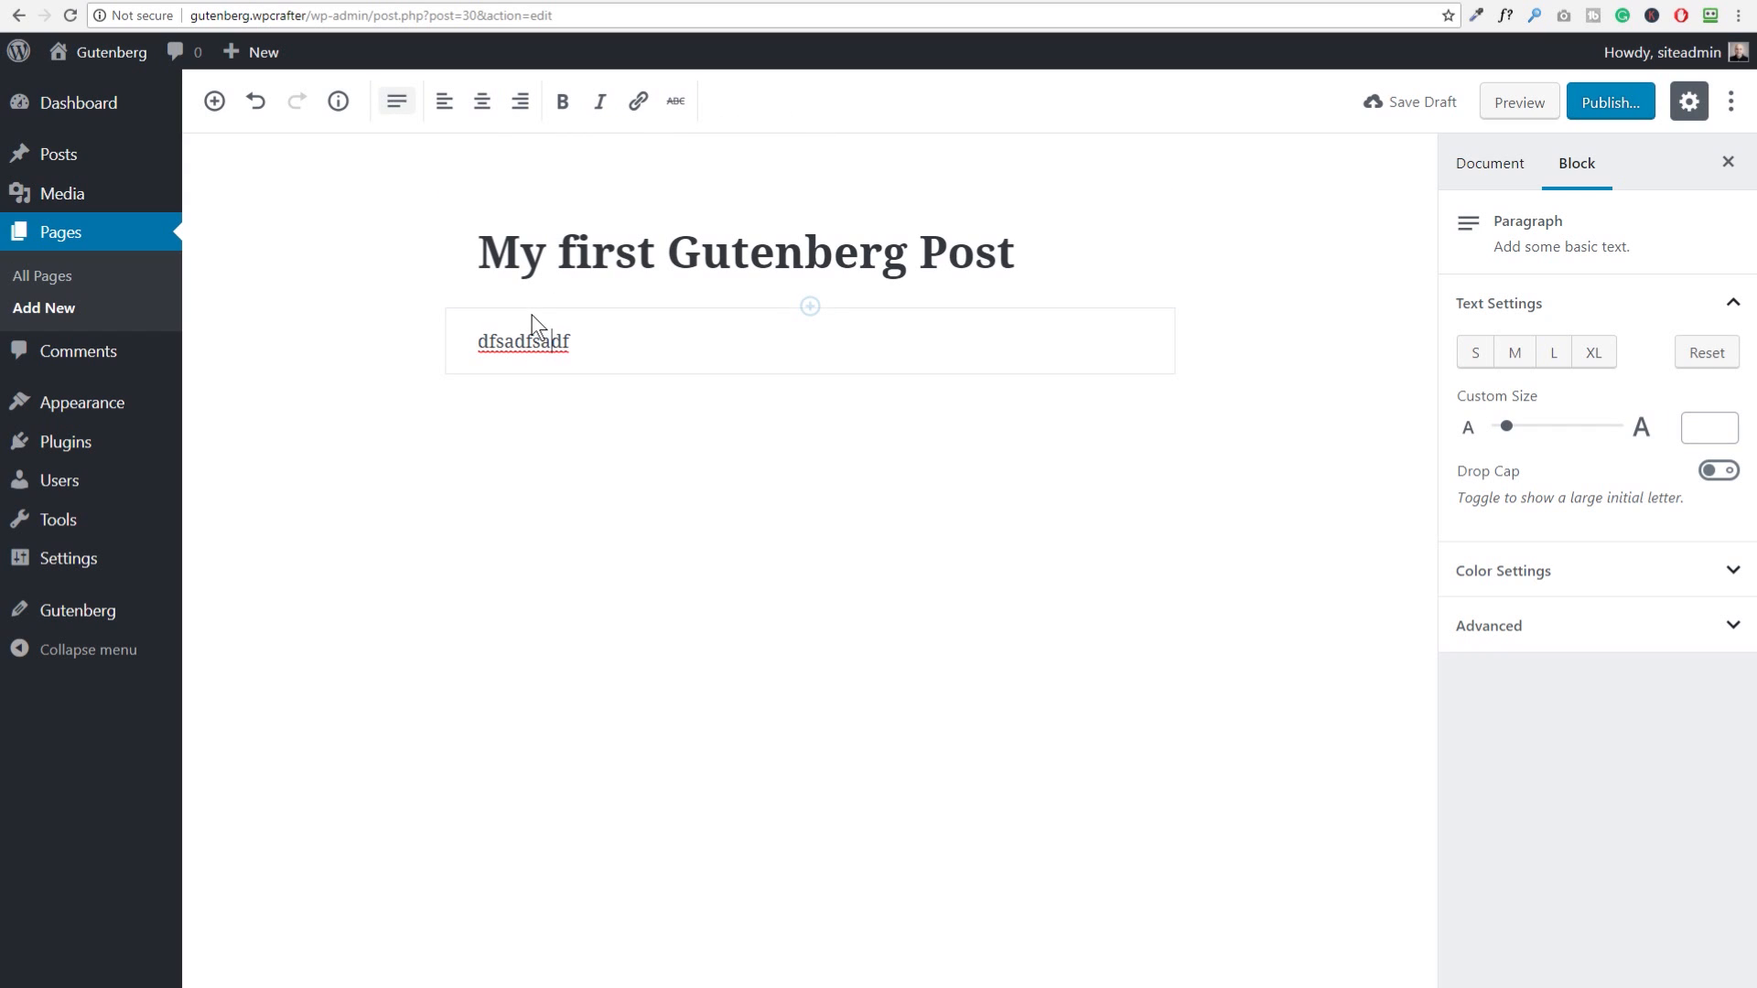
{"action": "left_click", "coordinate": [1731, 102]}
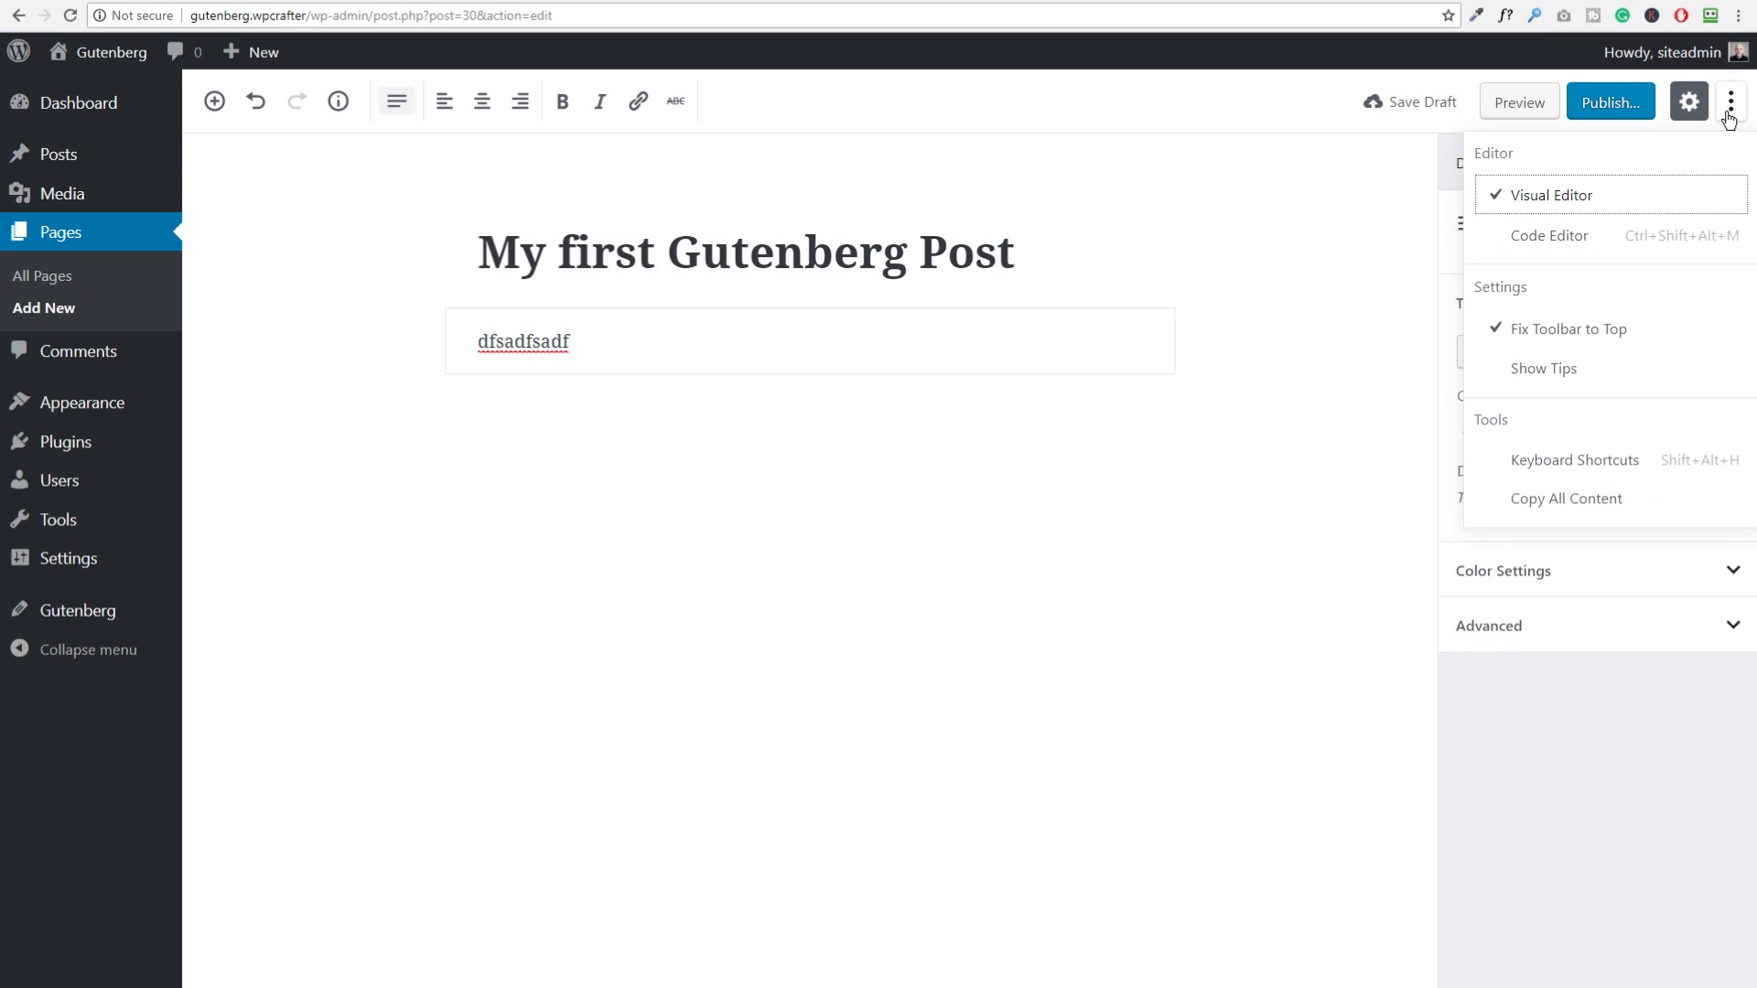
{"action": "left_click", "coordinate": [1531, 335]}
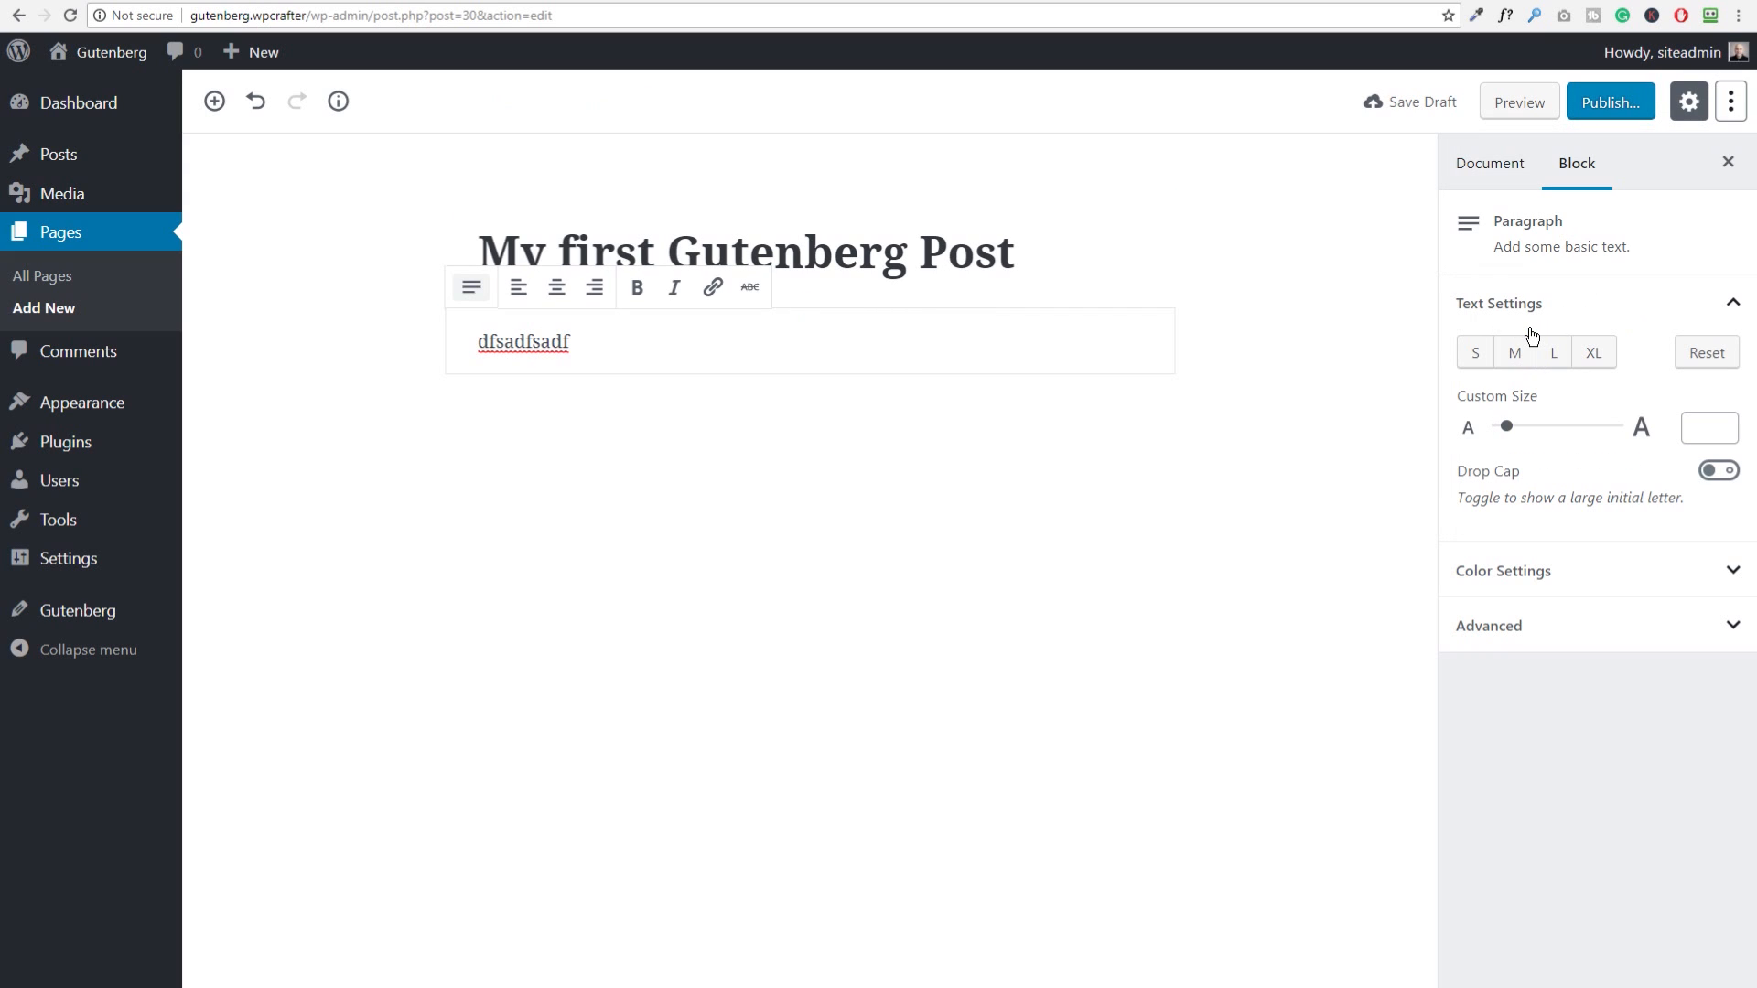
Step: Review the editor's list of keyboard shortcuts, including the block and text formatting shortcuts, and close it
{"action": "left_click", "coordinate": [1727, 109]}
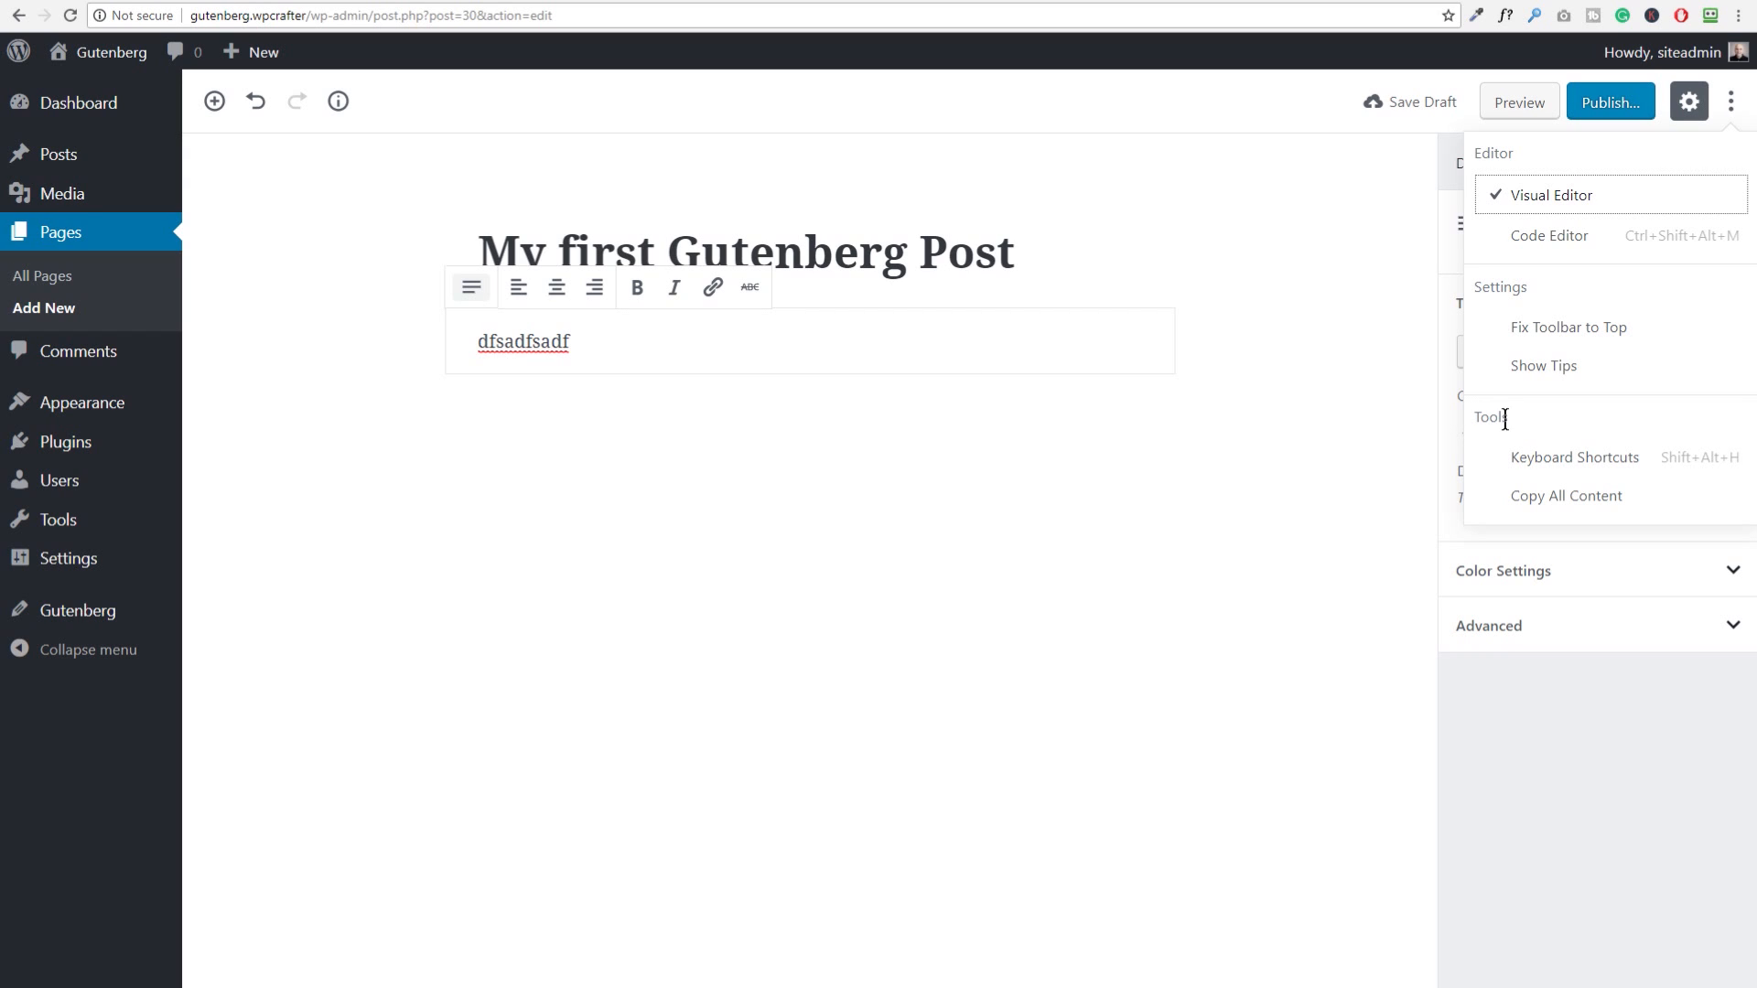
{"action": "left_click", "coordinate": [1575, 462]}
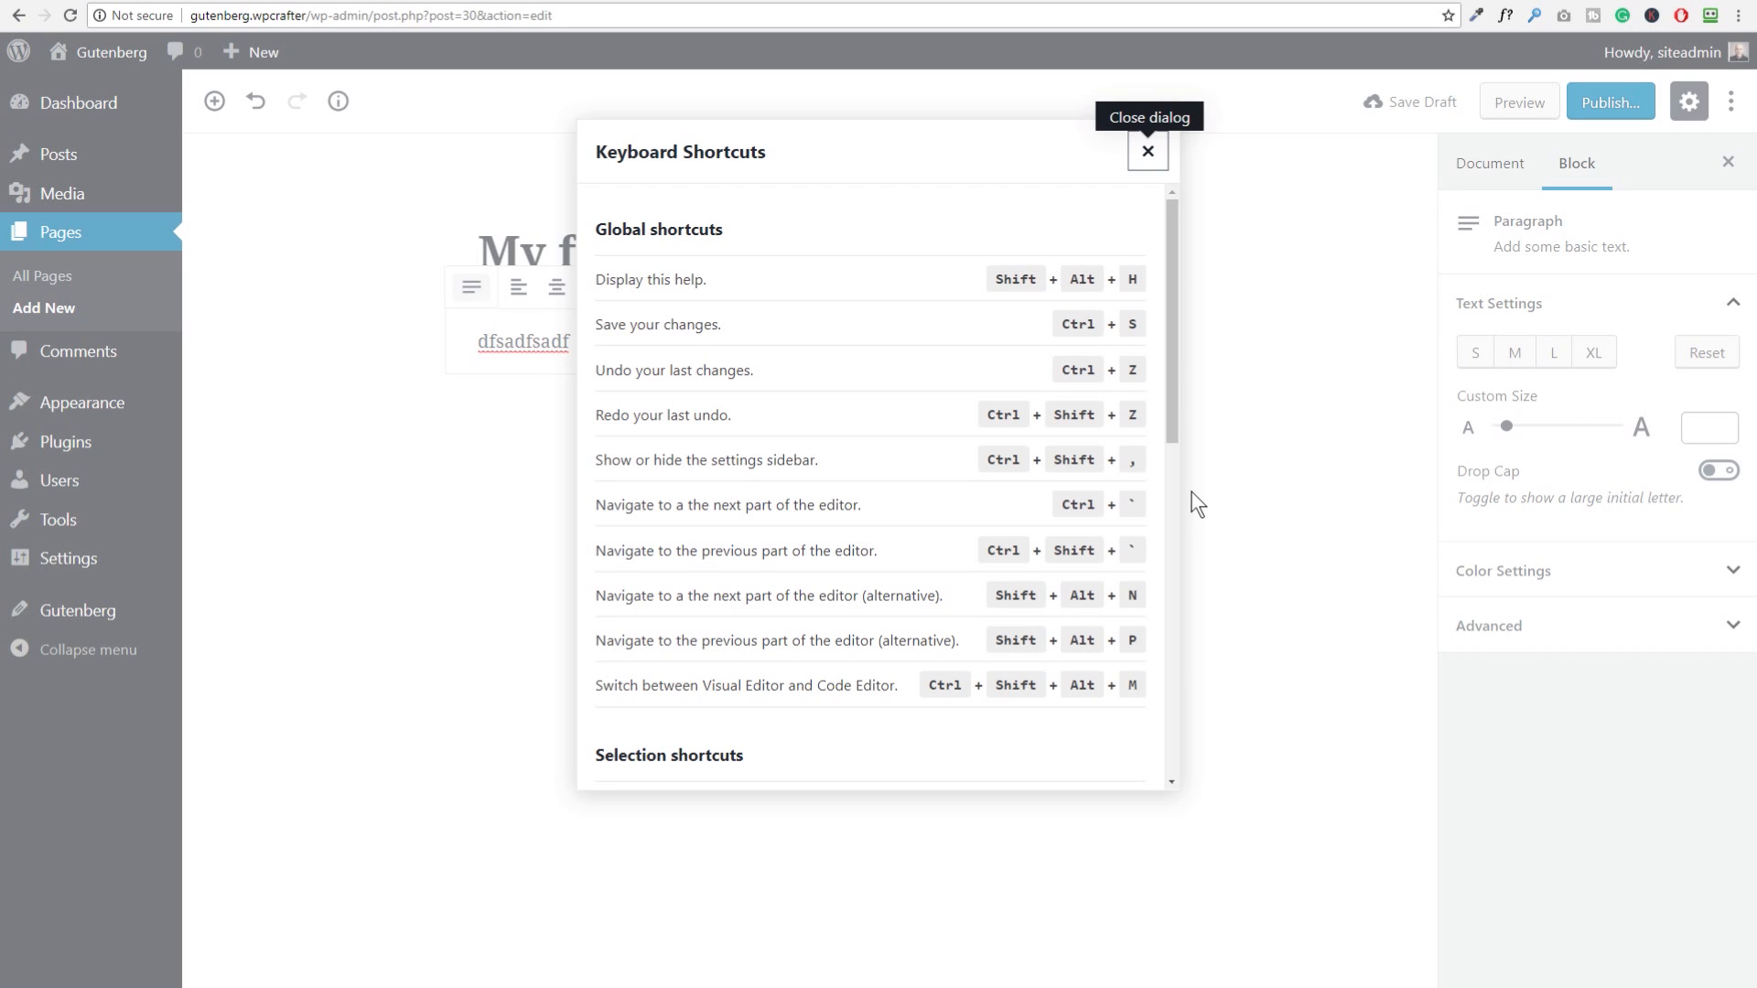
{"action": "scroll", "coordinate": [881, 460], "scroll_direction": "down", "scroll_amount": 5}
{"action": "scroll", "coordinate": [881, 459], "scroll_direction": "down", "scroll_amount": 2}
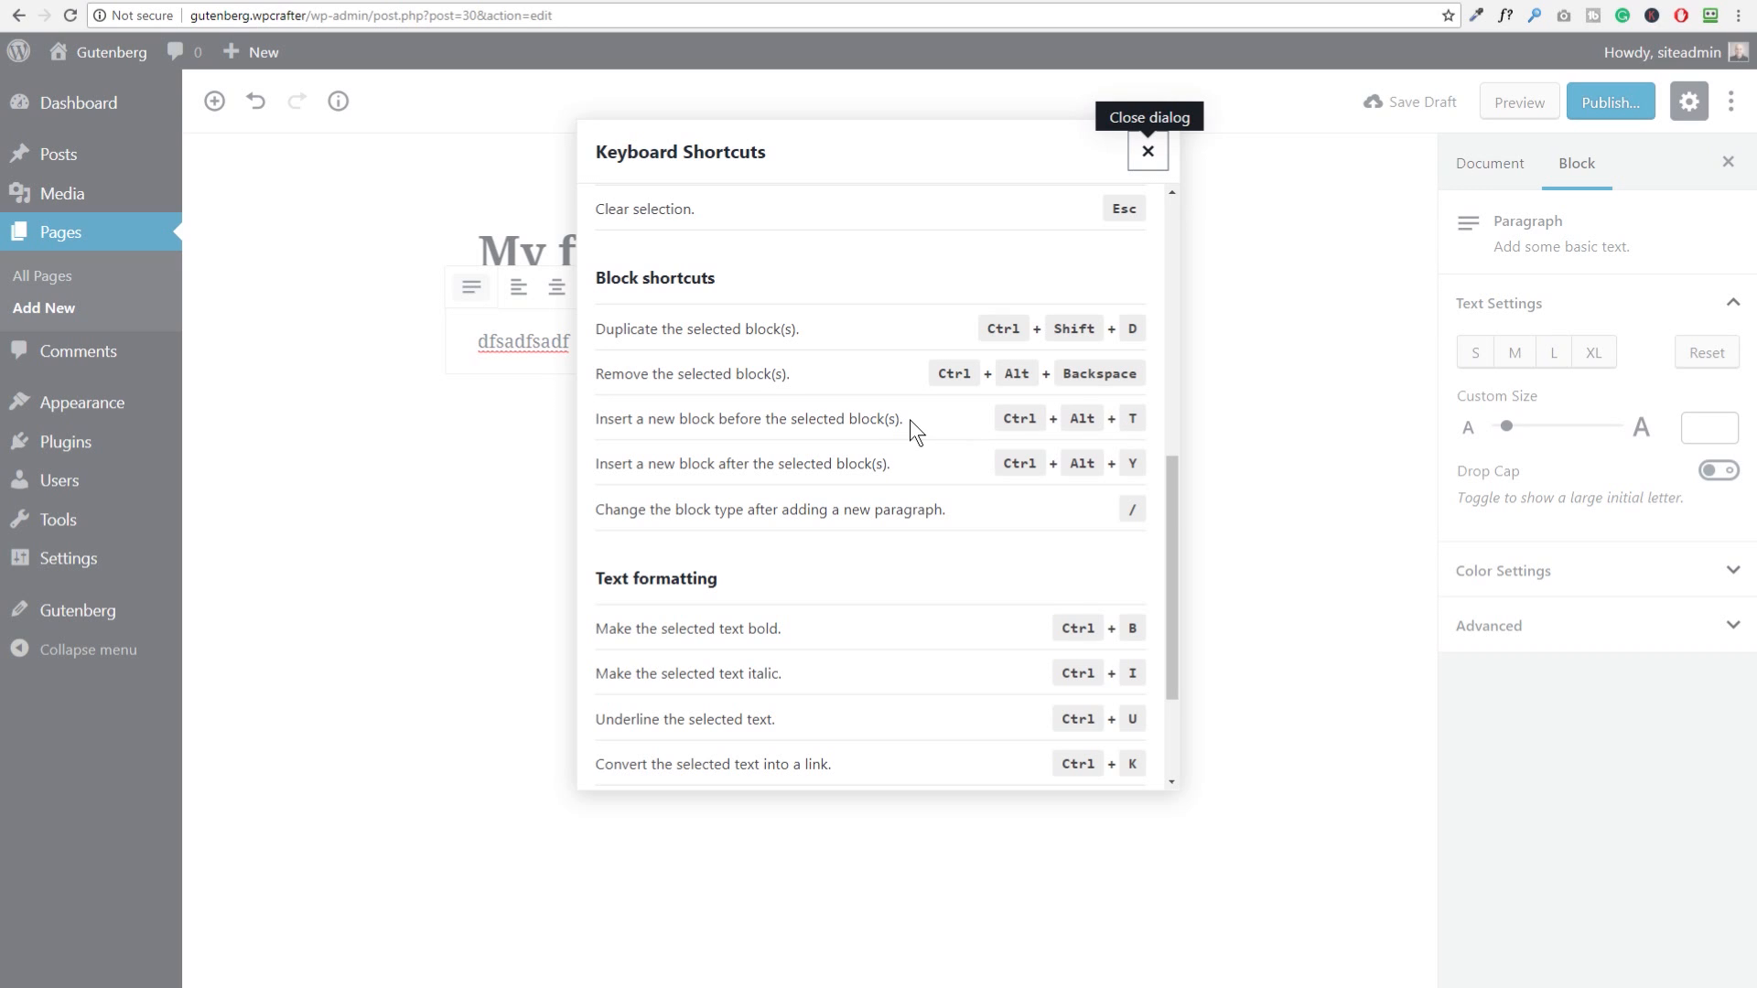
{"action": "left_click", "coordinate": [1147, 151]}
Step: Copy all of the page's content with the editor's Copy All Content tool
{"action": "left_click", "coordinate": [1732, 103]}
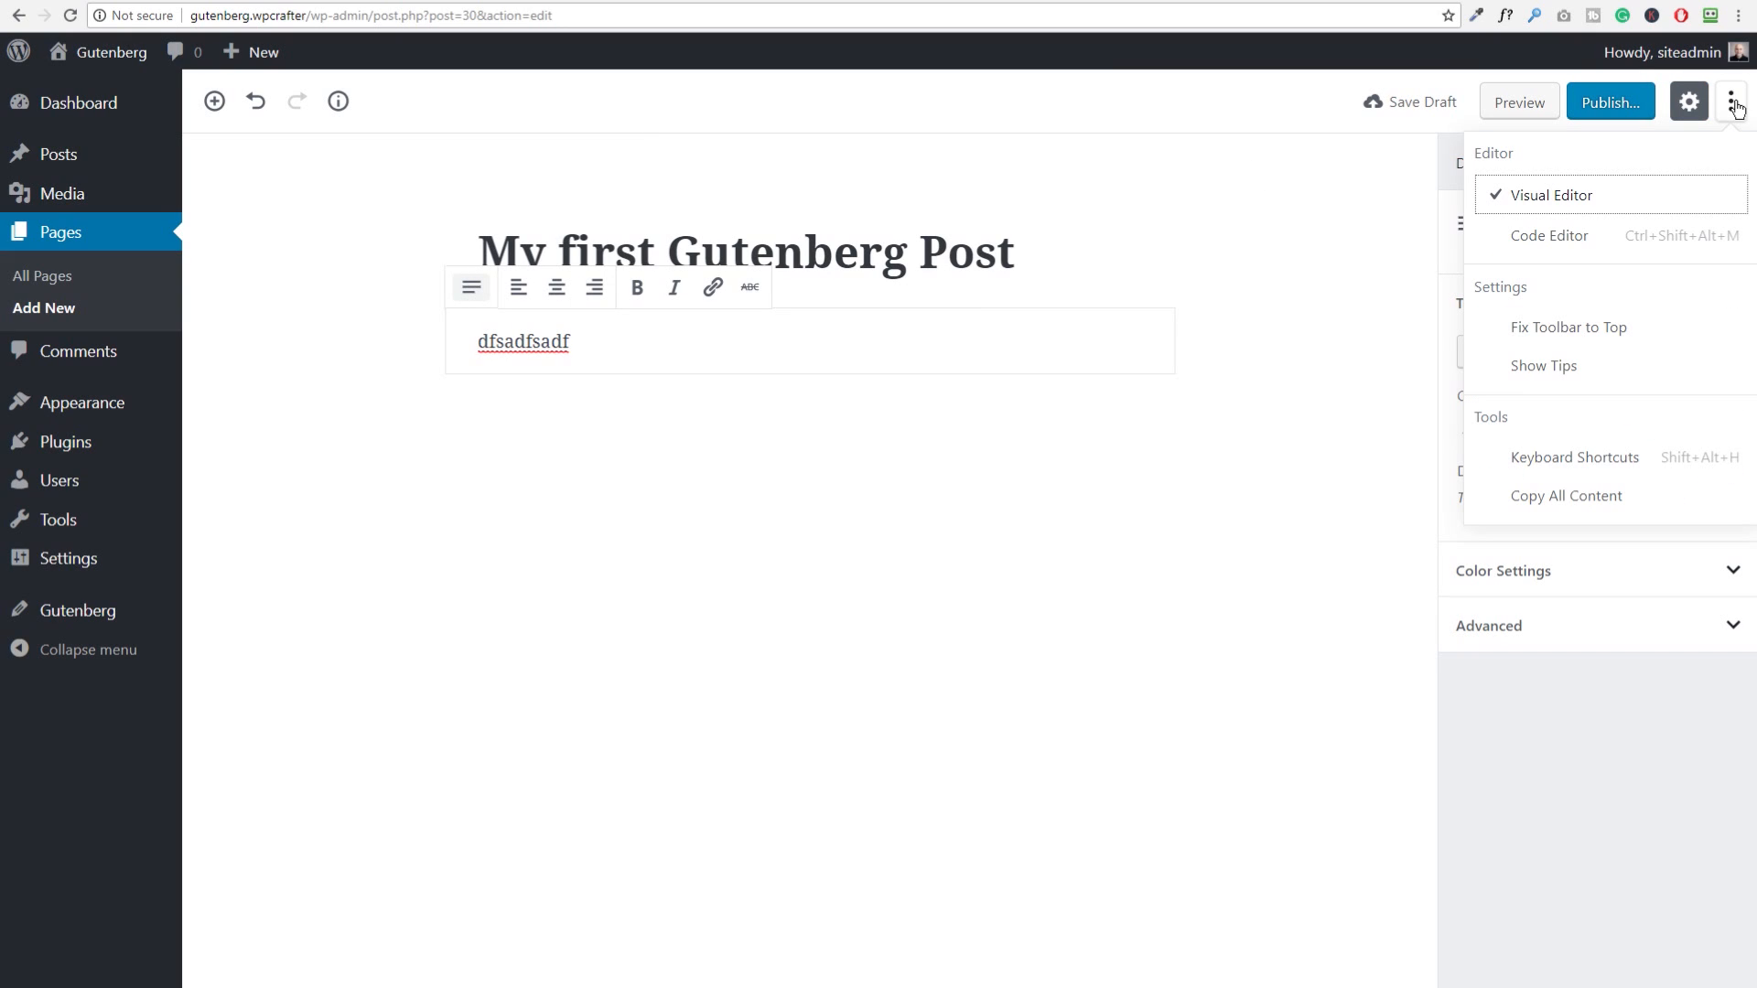
{"action": "left_click", "coordinate": [1584, 501]}
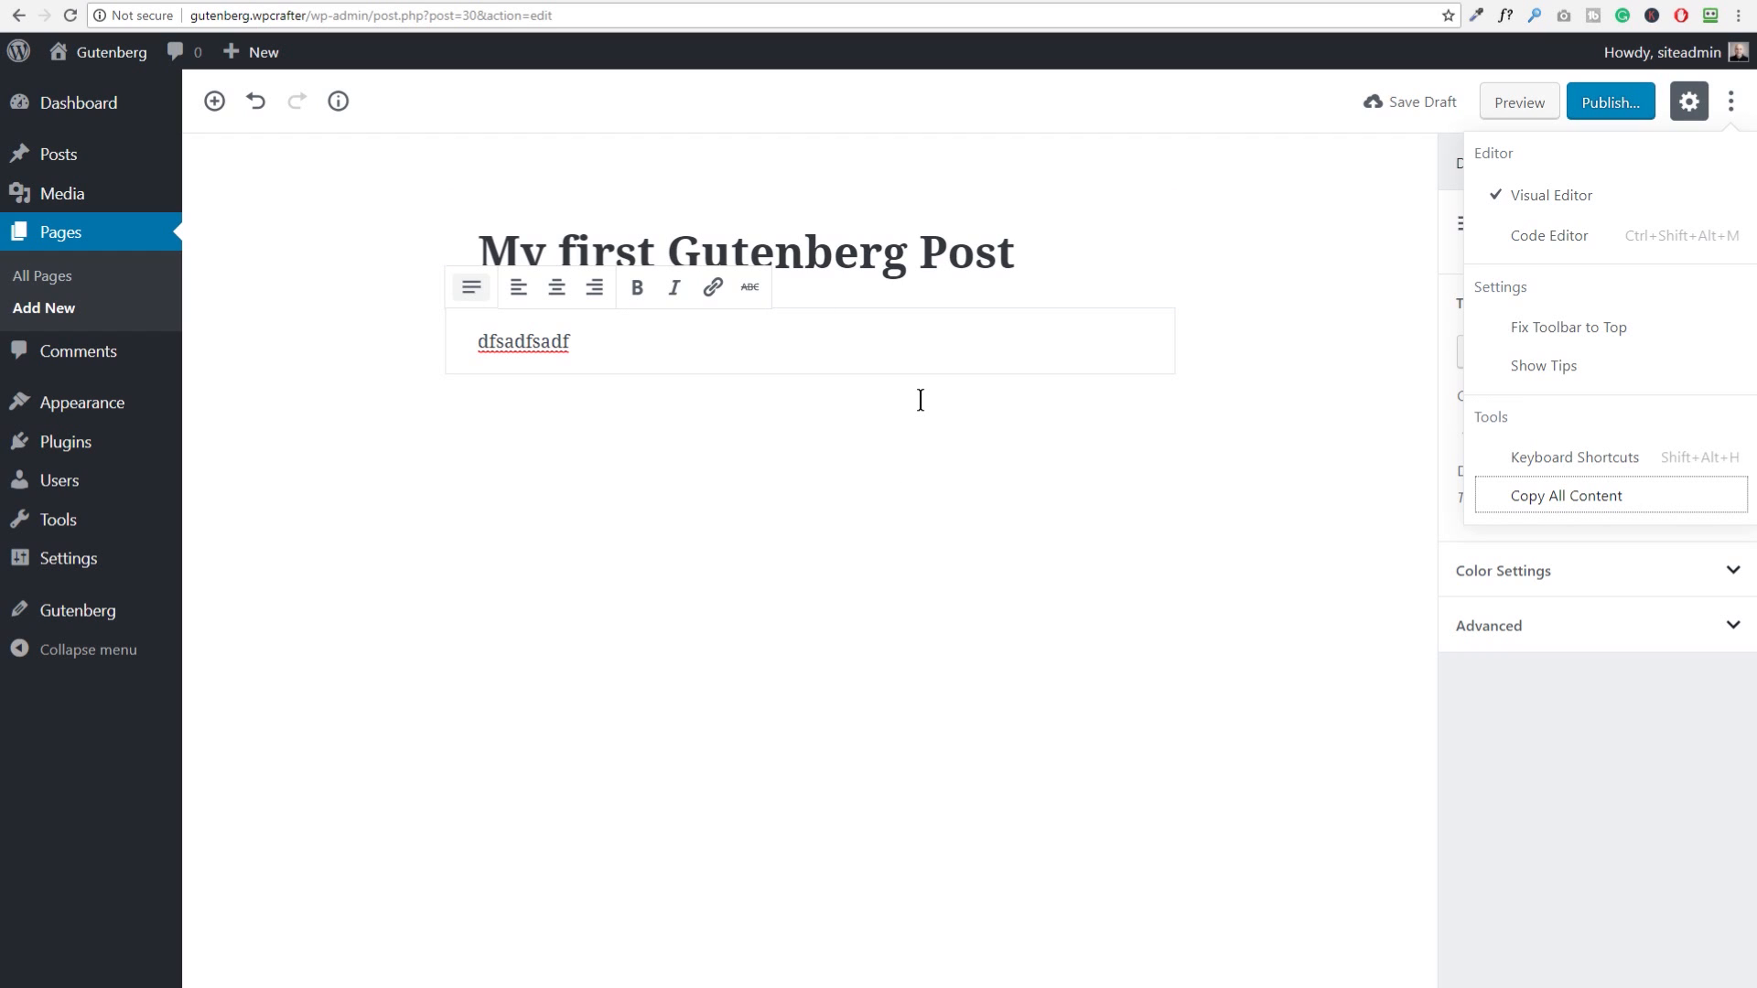
{"action": "left_click", "coordinate": [1722, 101]}
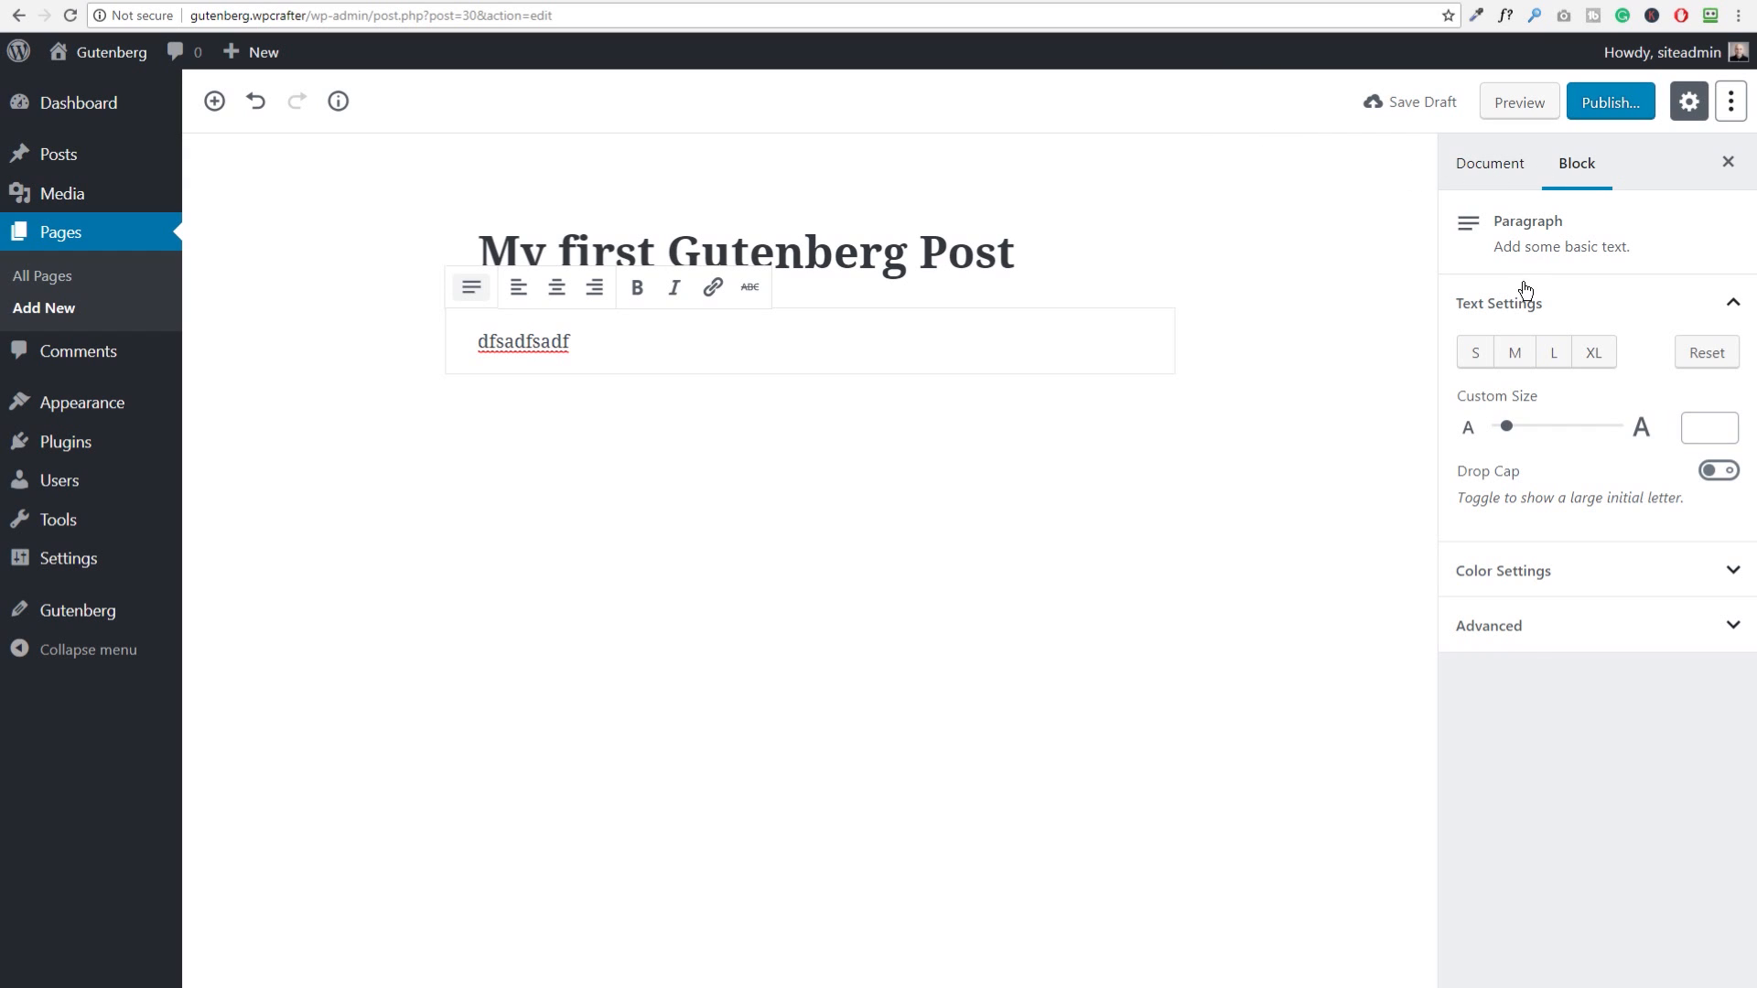
Step: Show the document settings and examine the visibility options available for the page
{"action": "left_click", "coordinate": [1481, 170]}
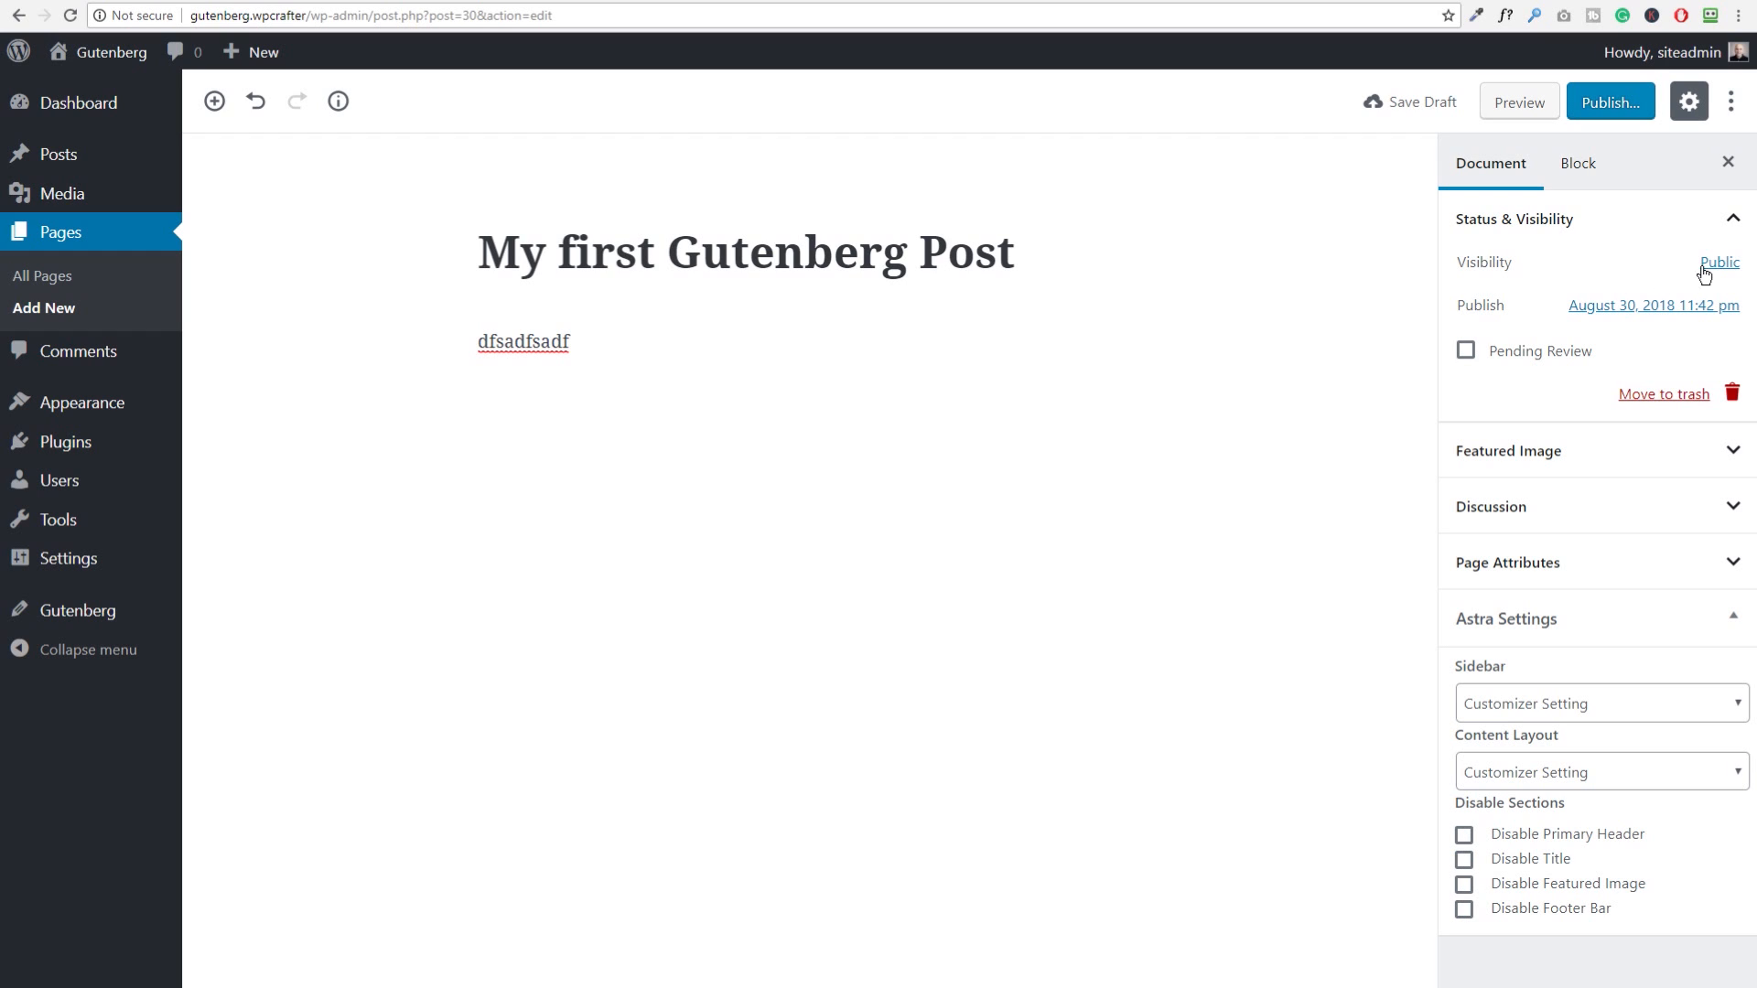
{"action": "left_click", "coordinate": [1714, 267]}
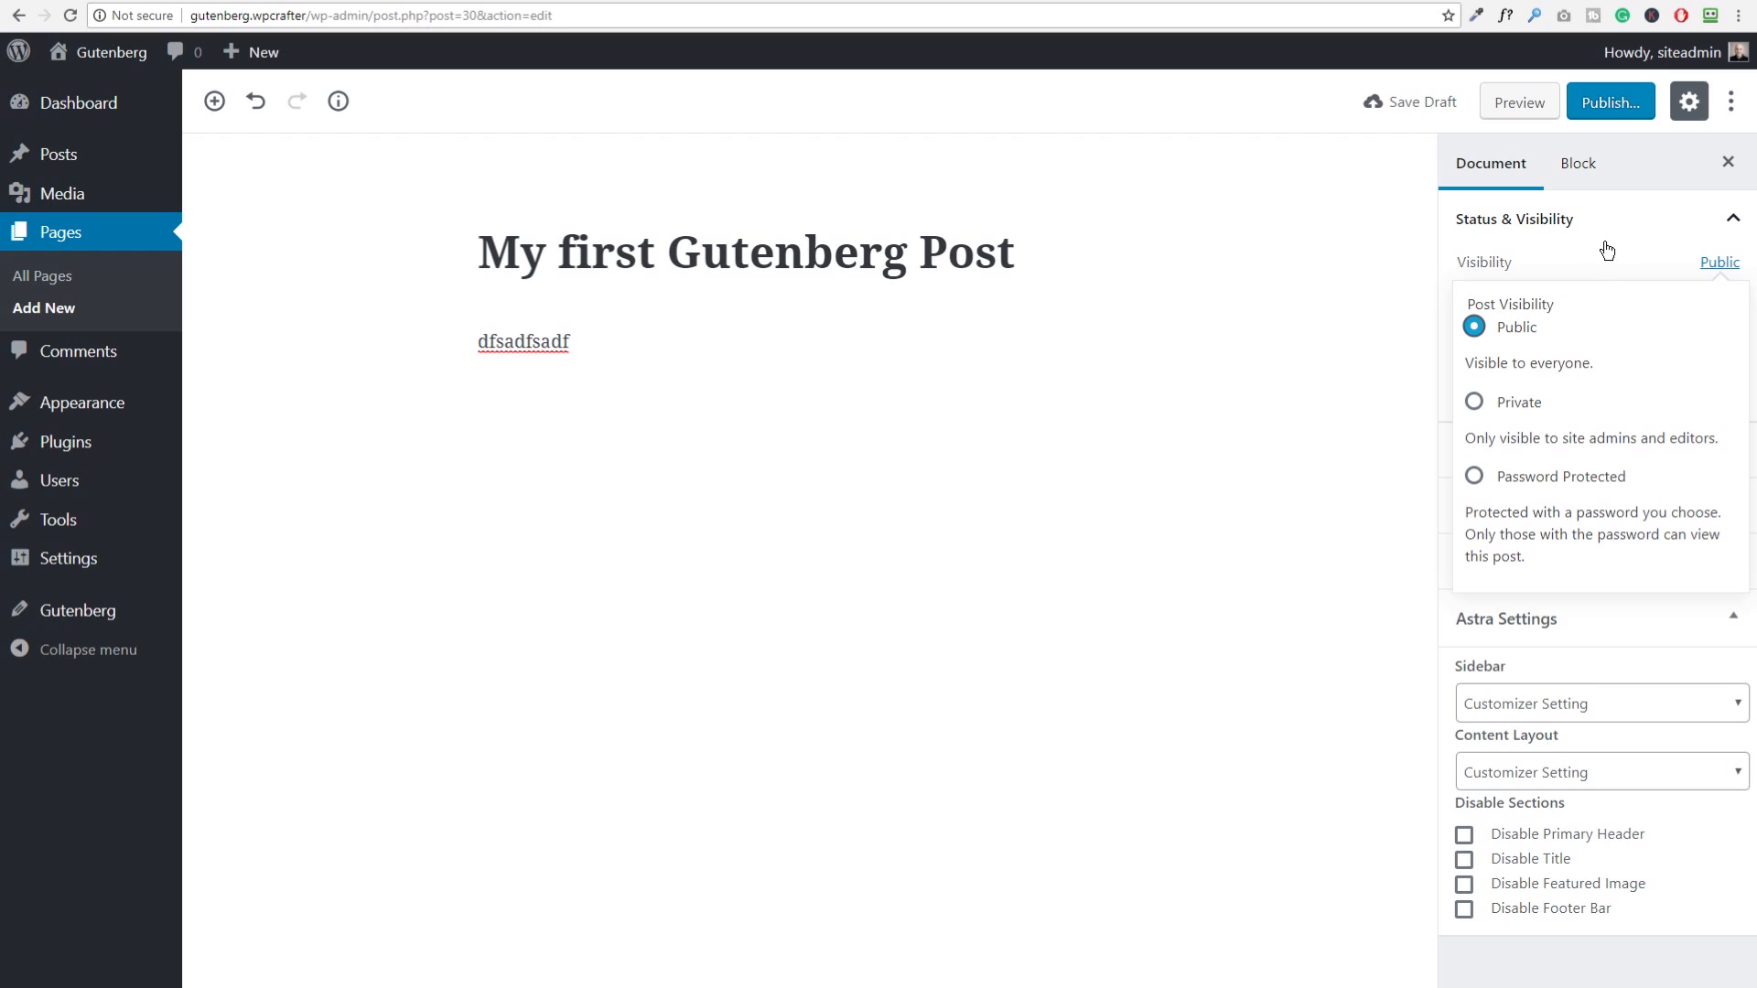
{"action": "left_click", "coordinate": [1719, 262]}
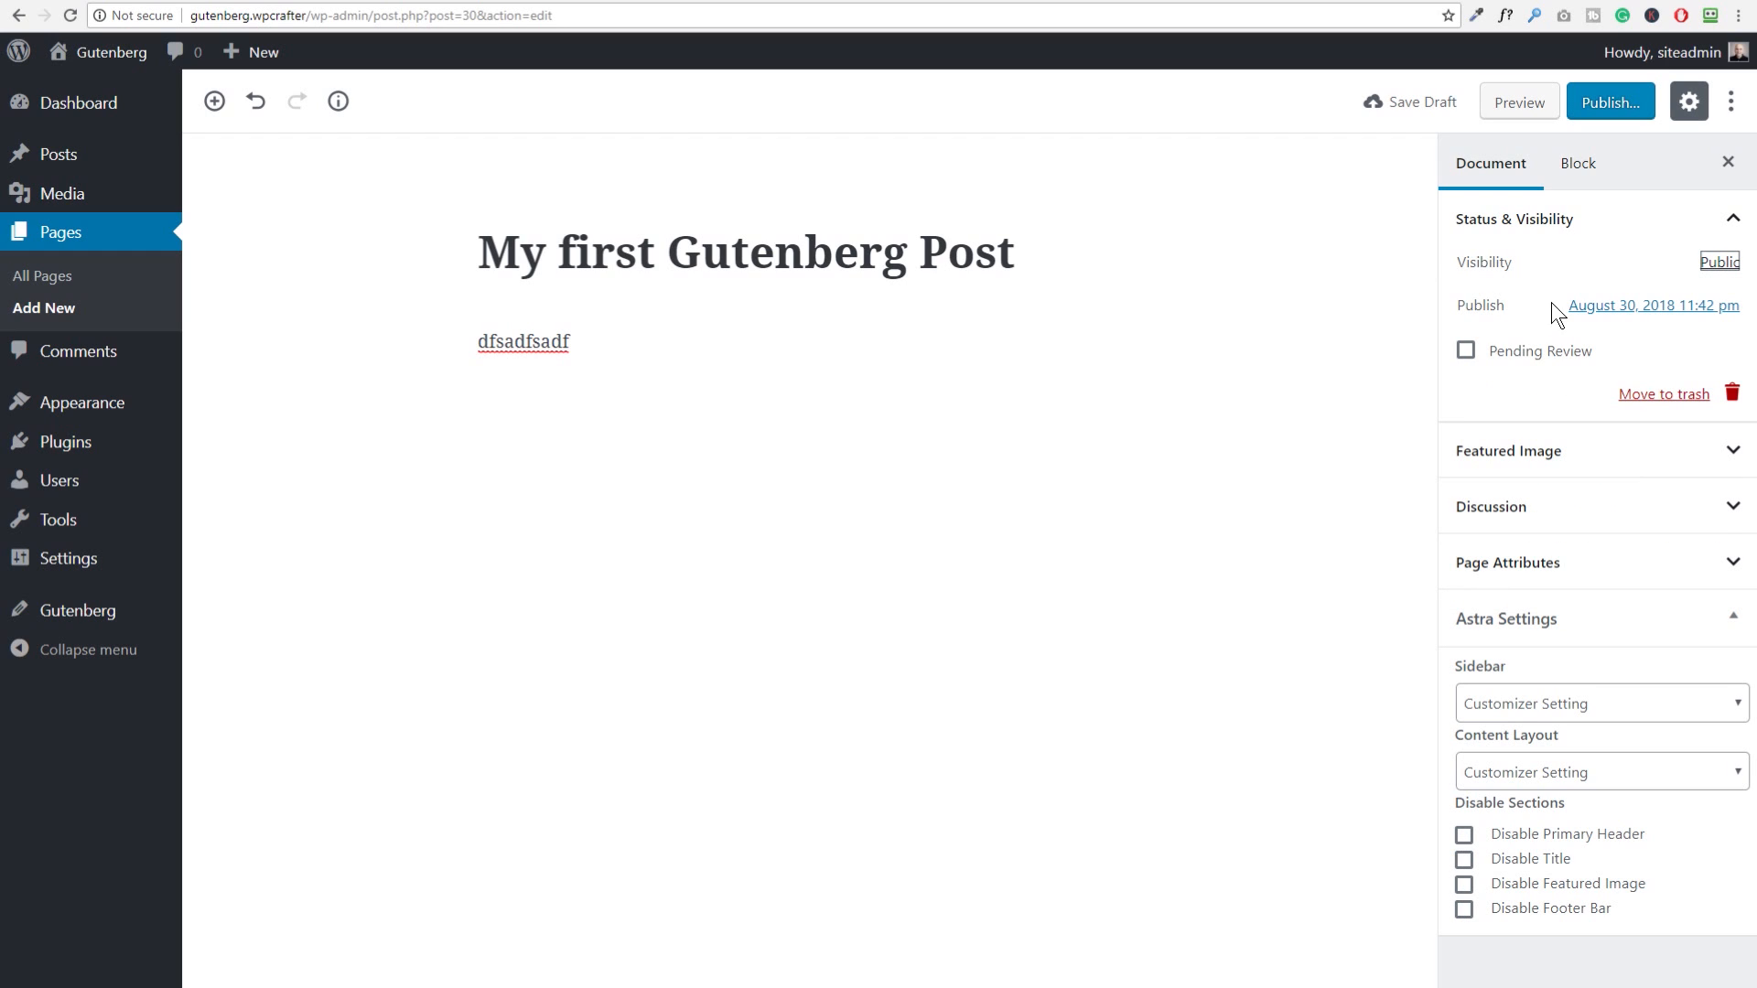
Step: Examine the page's publish date calendar, then its Featured Image and Discussion settings, collapsing each again
{"action": "left_click", "coordinate": [1627, 309]}
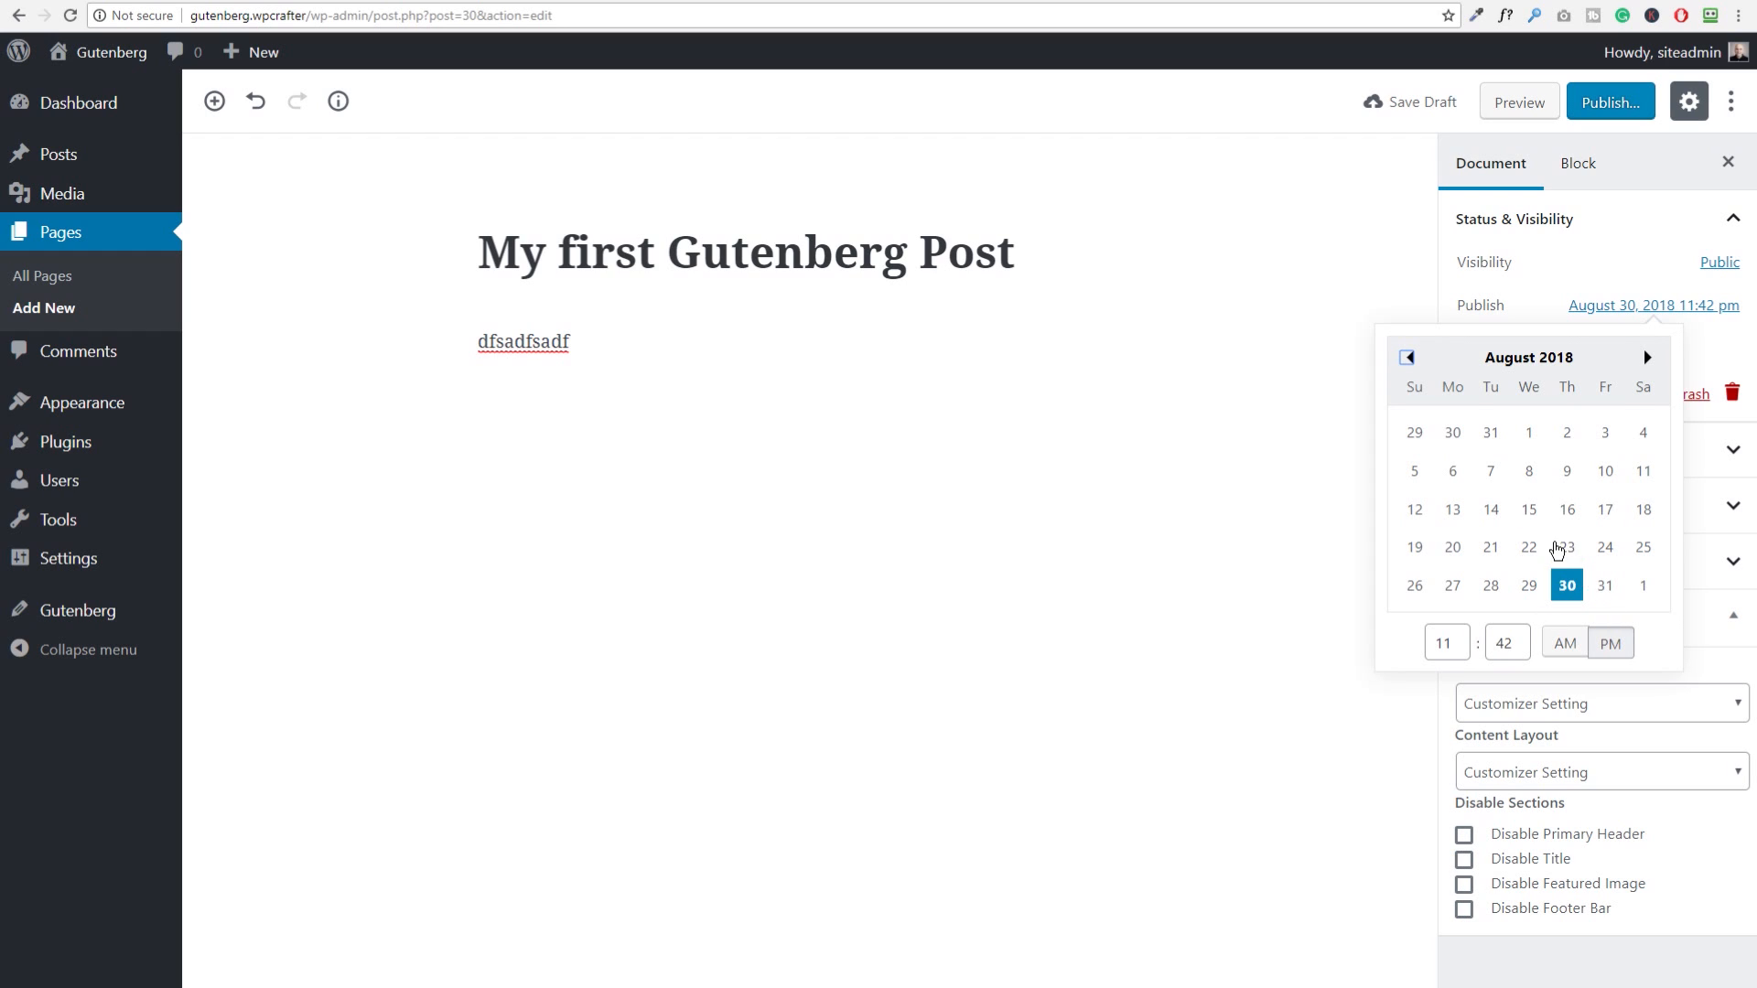
{"action": "left_click", "coordinate": [1634, 308]}
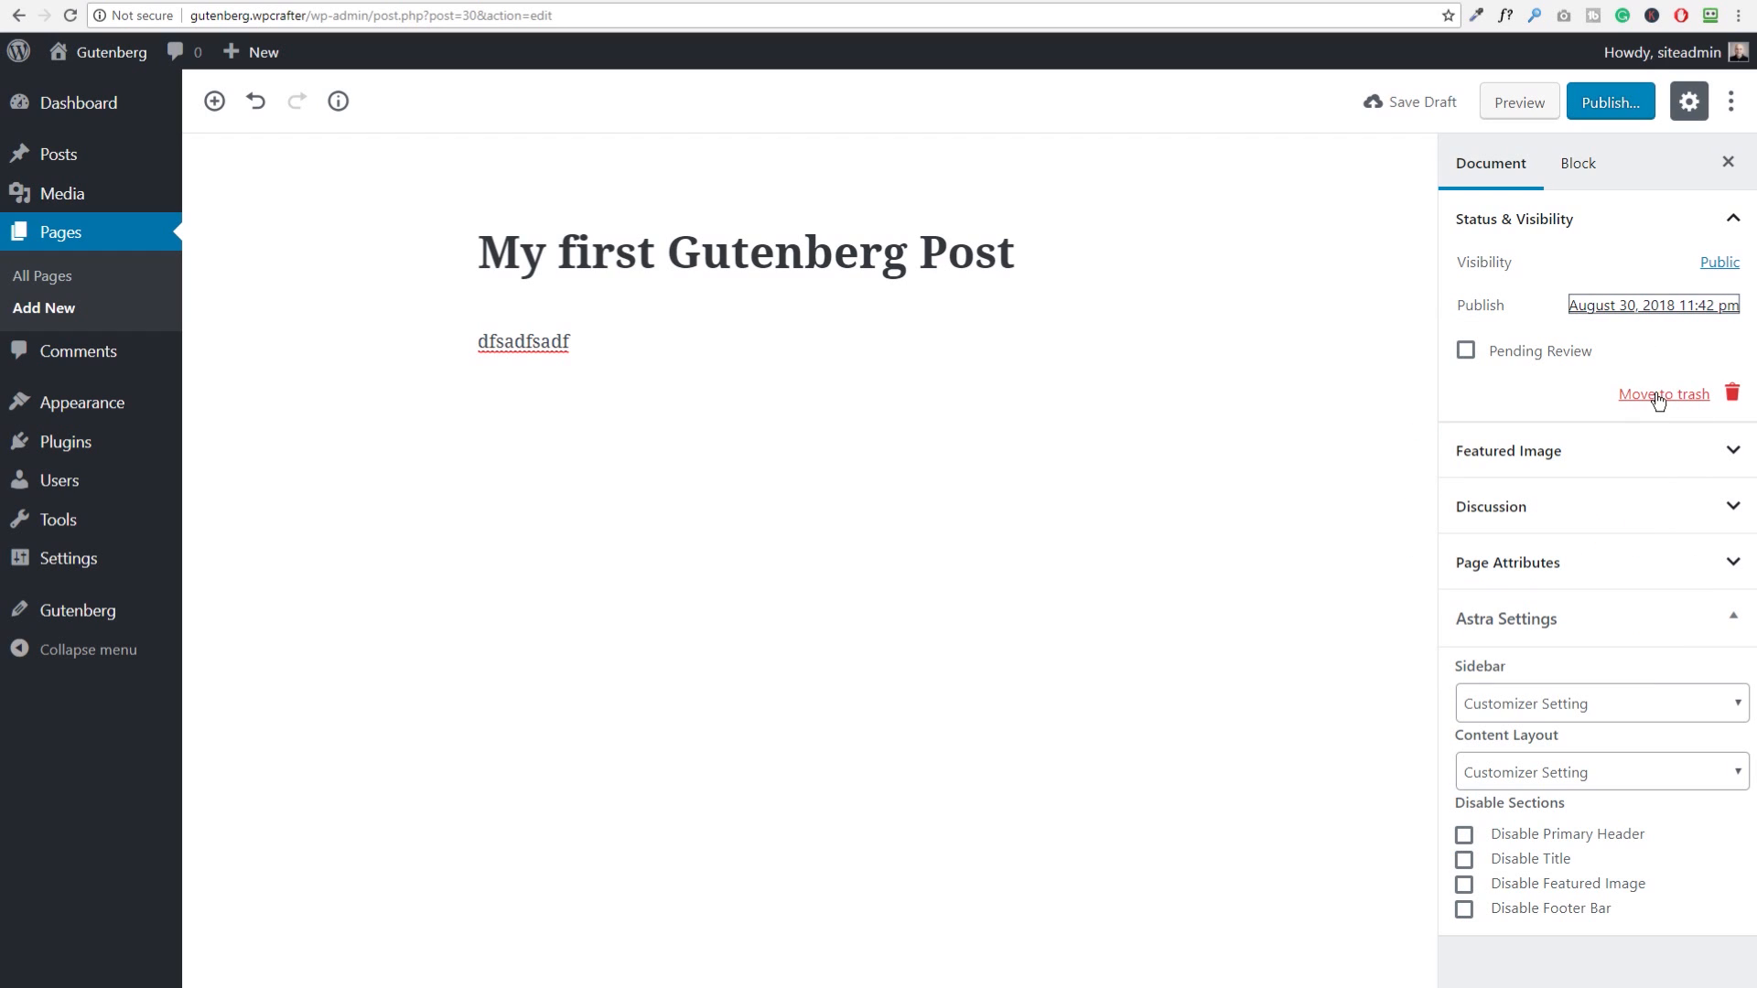
{"action": "left_click", "coordinate": [1593, 456]}
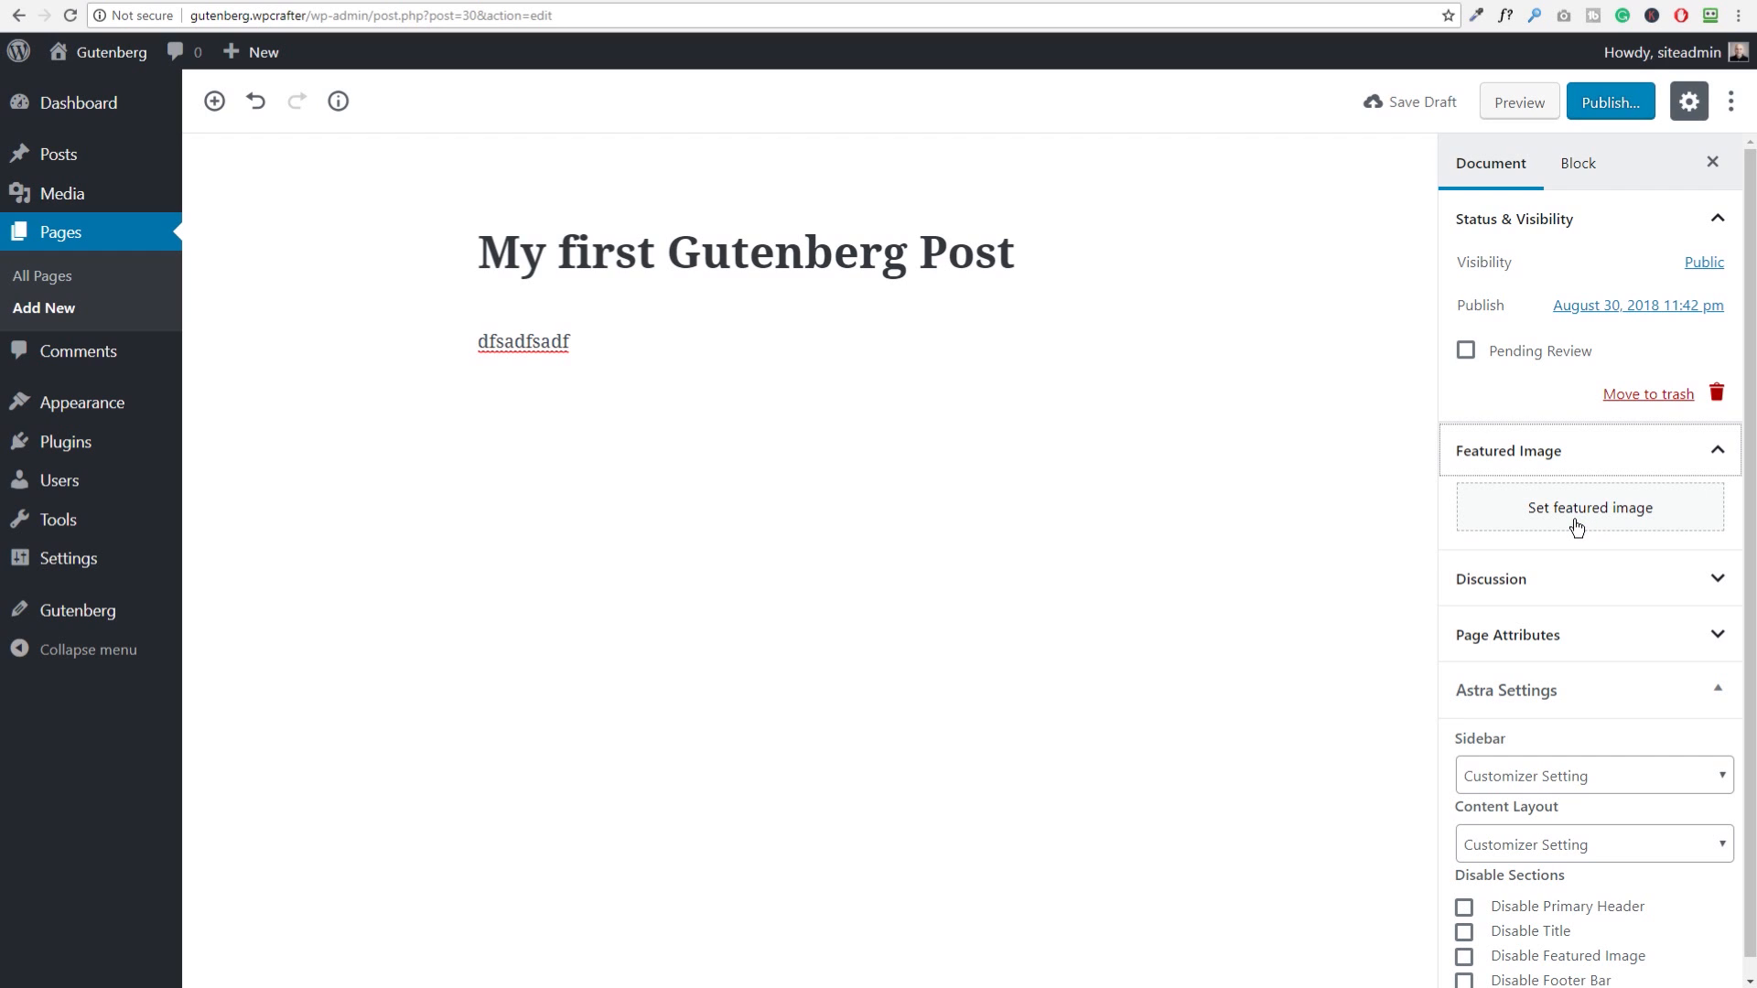
{"action": "left_click", "coordinate": [1580, 593]}
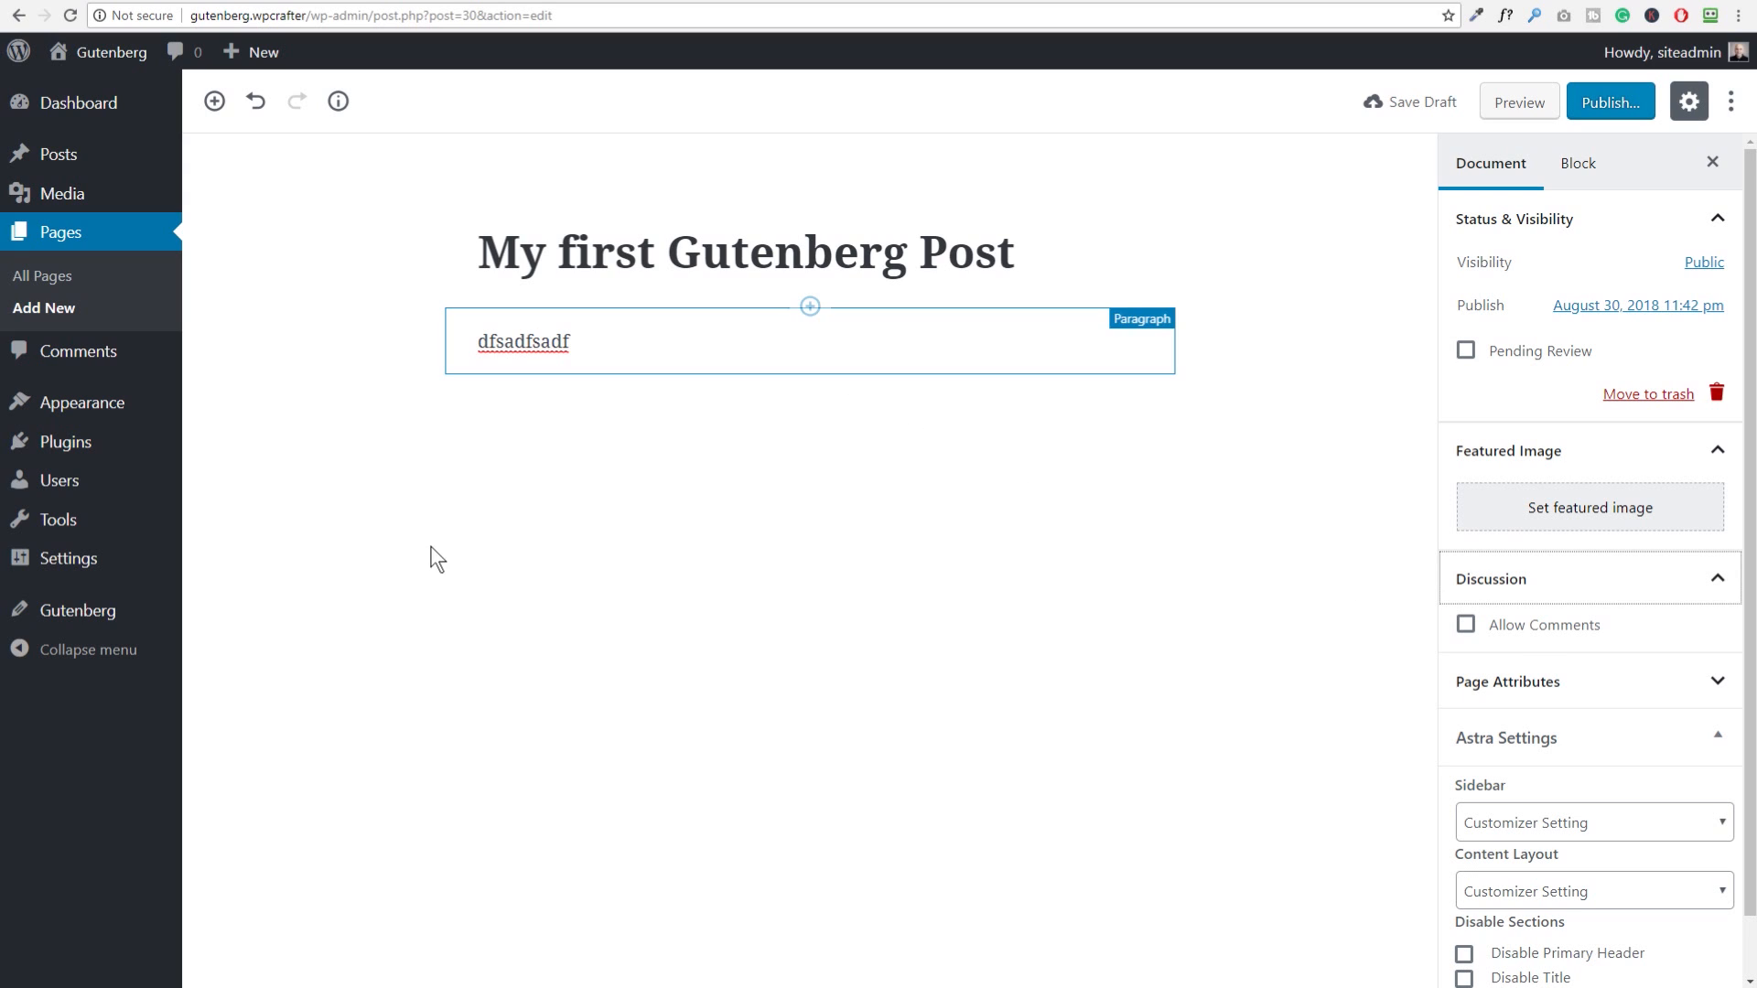
{"action": "left_click", "coordinate": [1592, 586]}
{"action": "left_click", "coordinate": [1583, 454]}
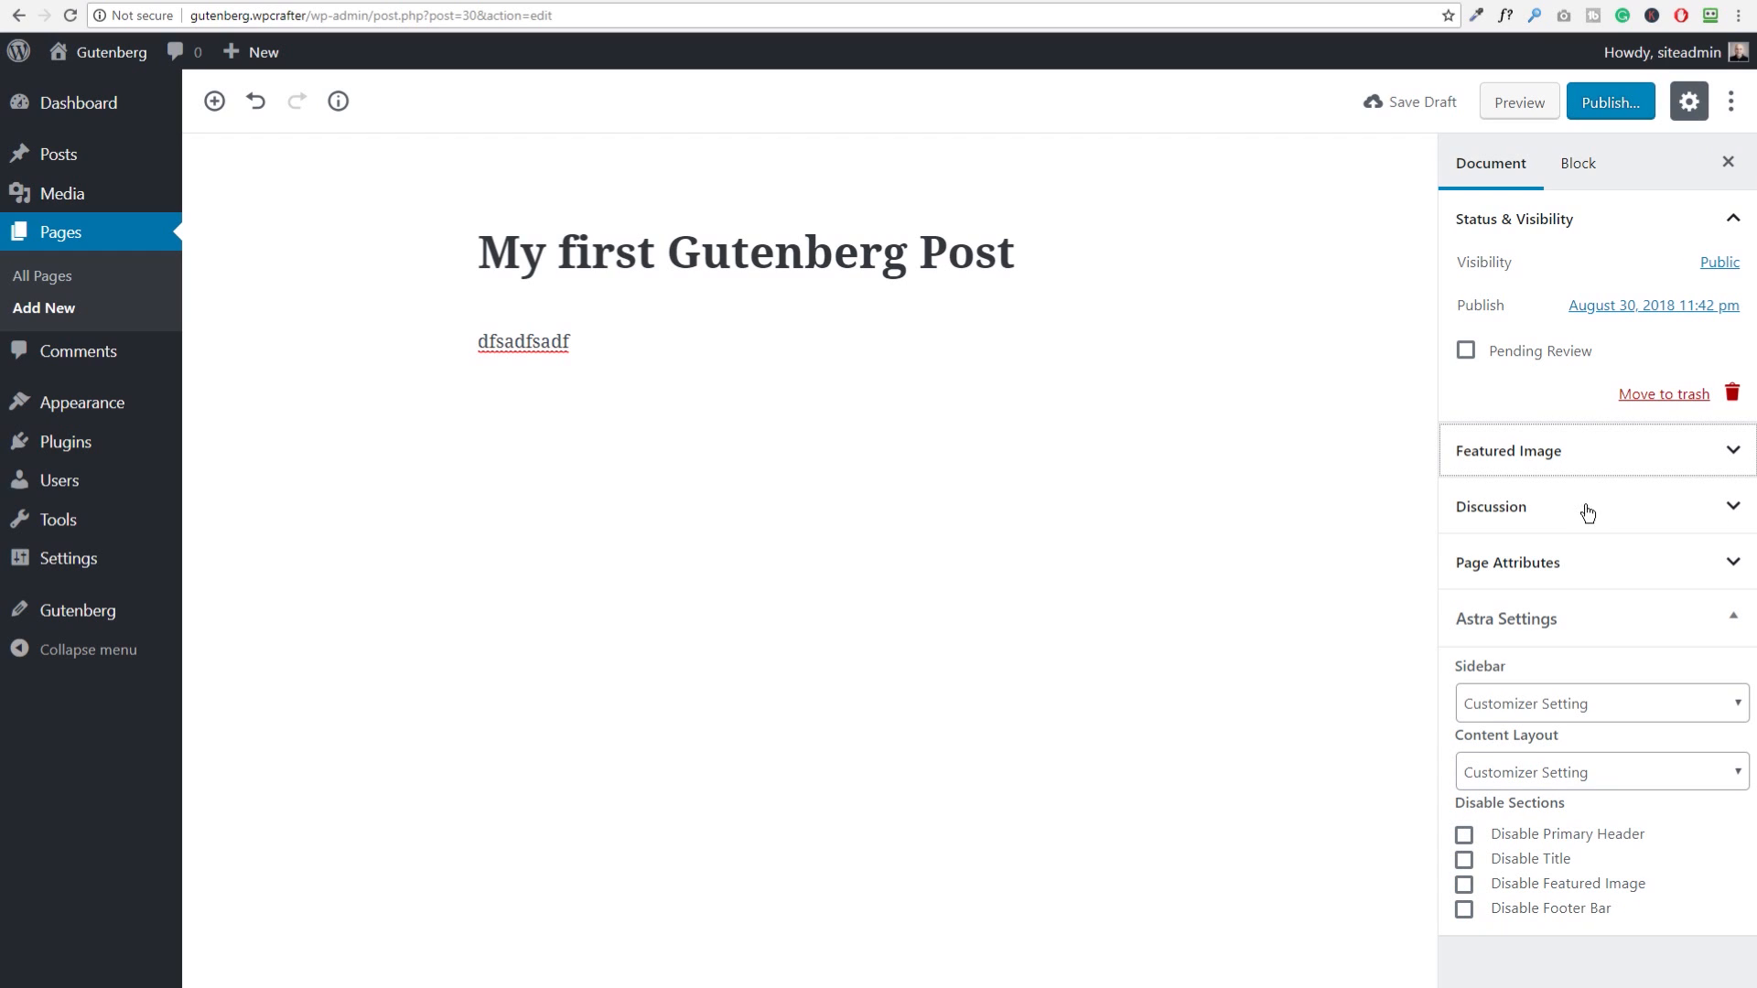
Step: Examine the Page Attributes settings, including the available parent pages, and collapse the section
{"action": "left_click", "coordinate": [1593, 572]}
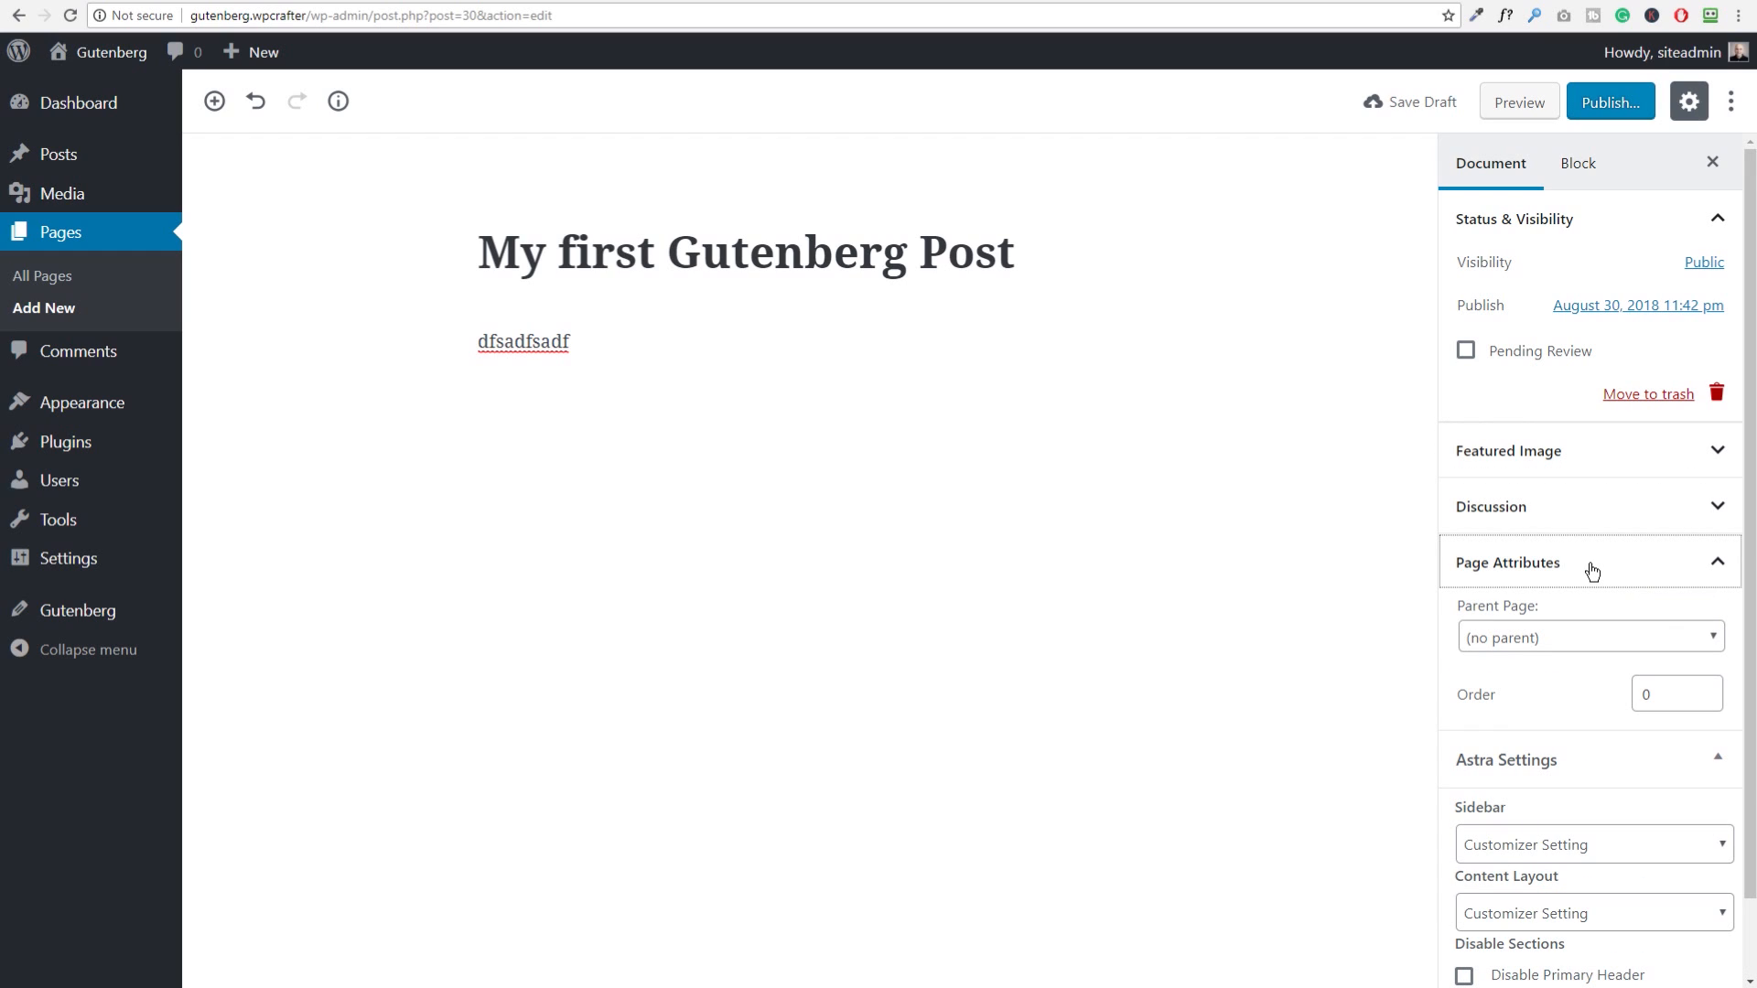
{"action": "left_click", "coordinate": [1594, 631]}
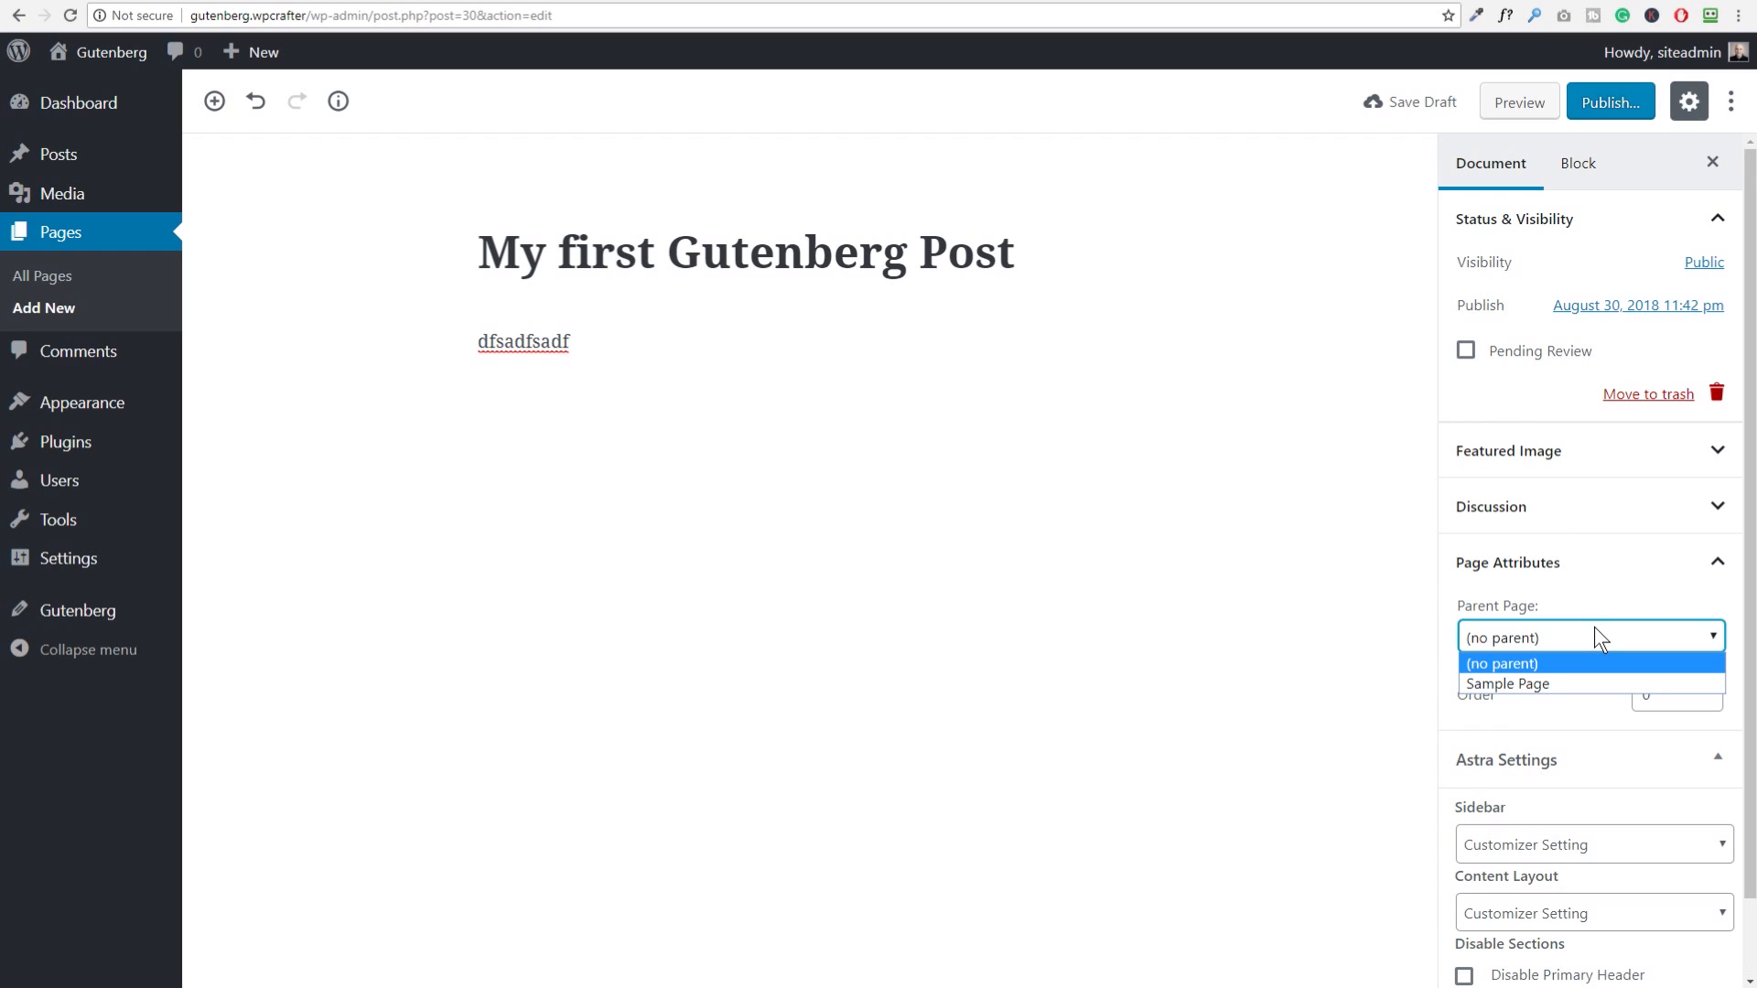
{"action": "left_click", "coordinate": [1582, 573]}
{"action": "left_click", "coordinate": [1582, 574]}
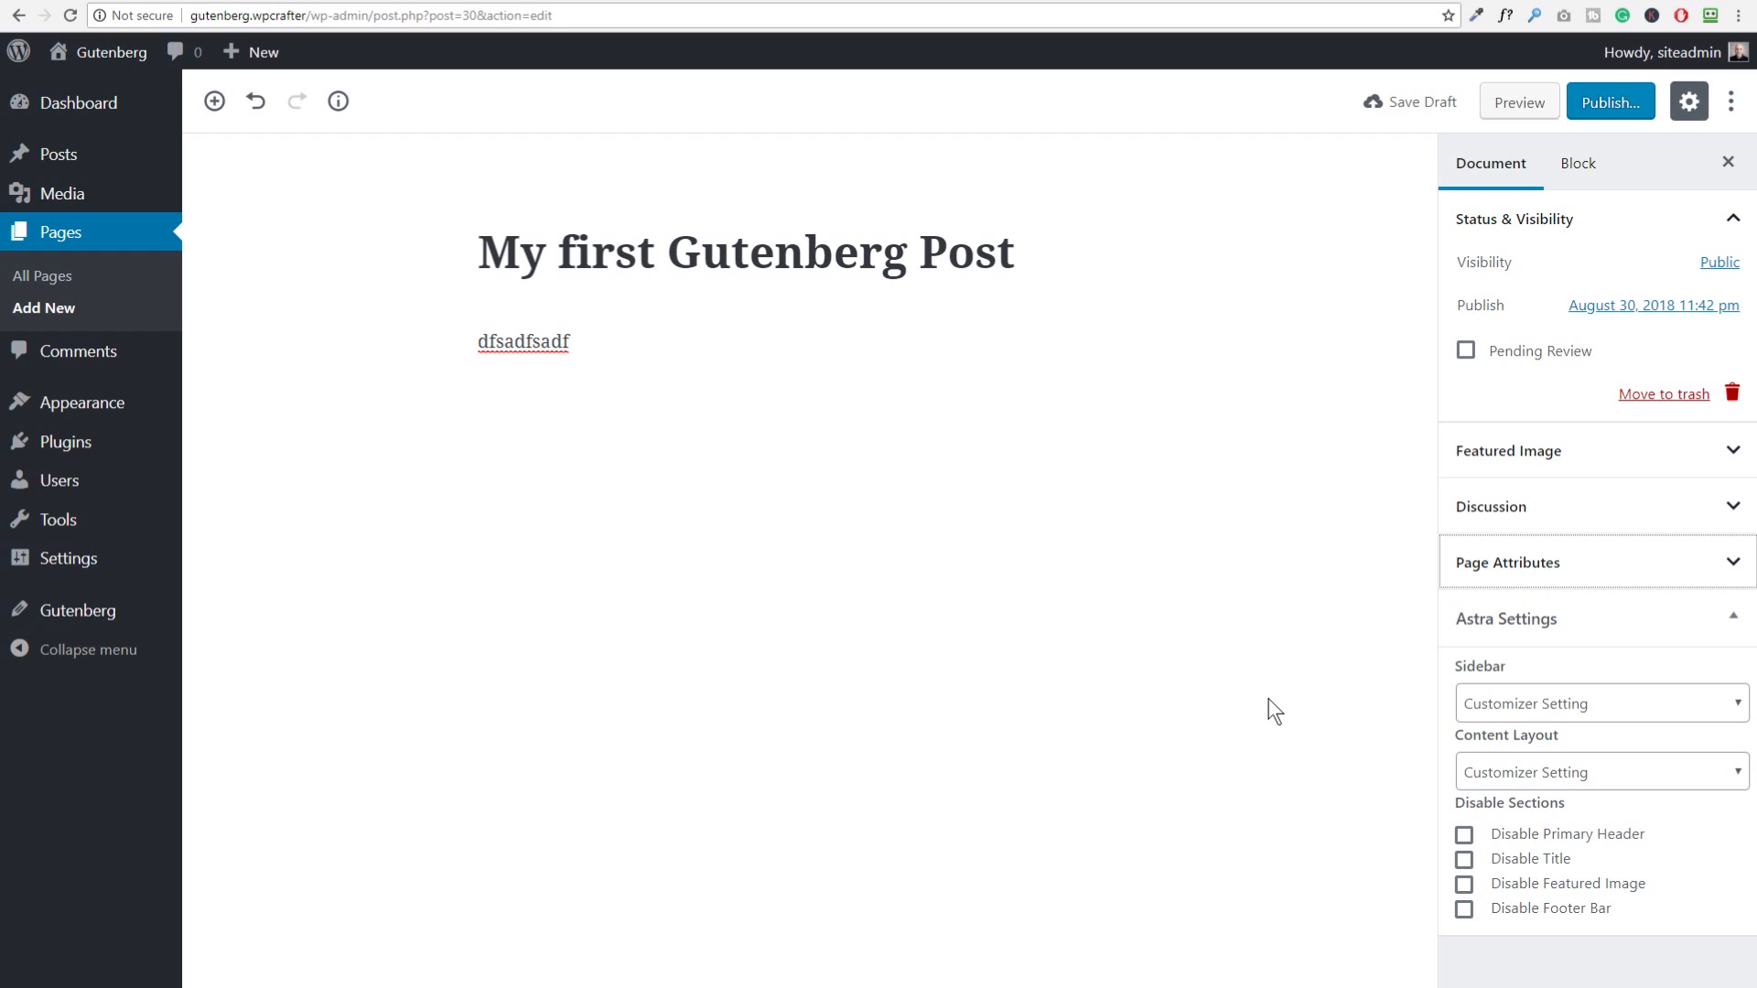
Step: Add an empty paragraph block directly below the "dfsadfsadf" paragraph
{"action": "left_click", "coordinate": [575, 345]}
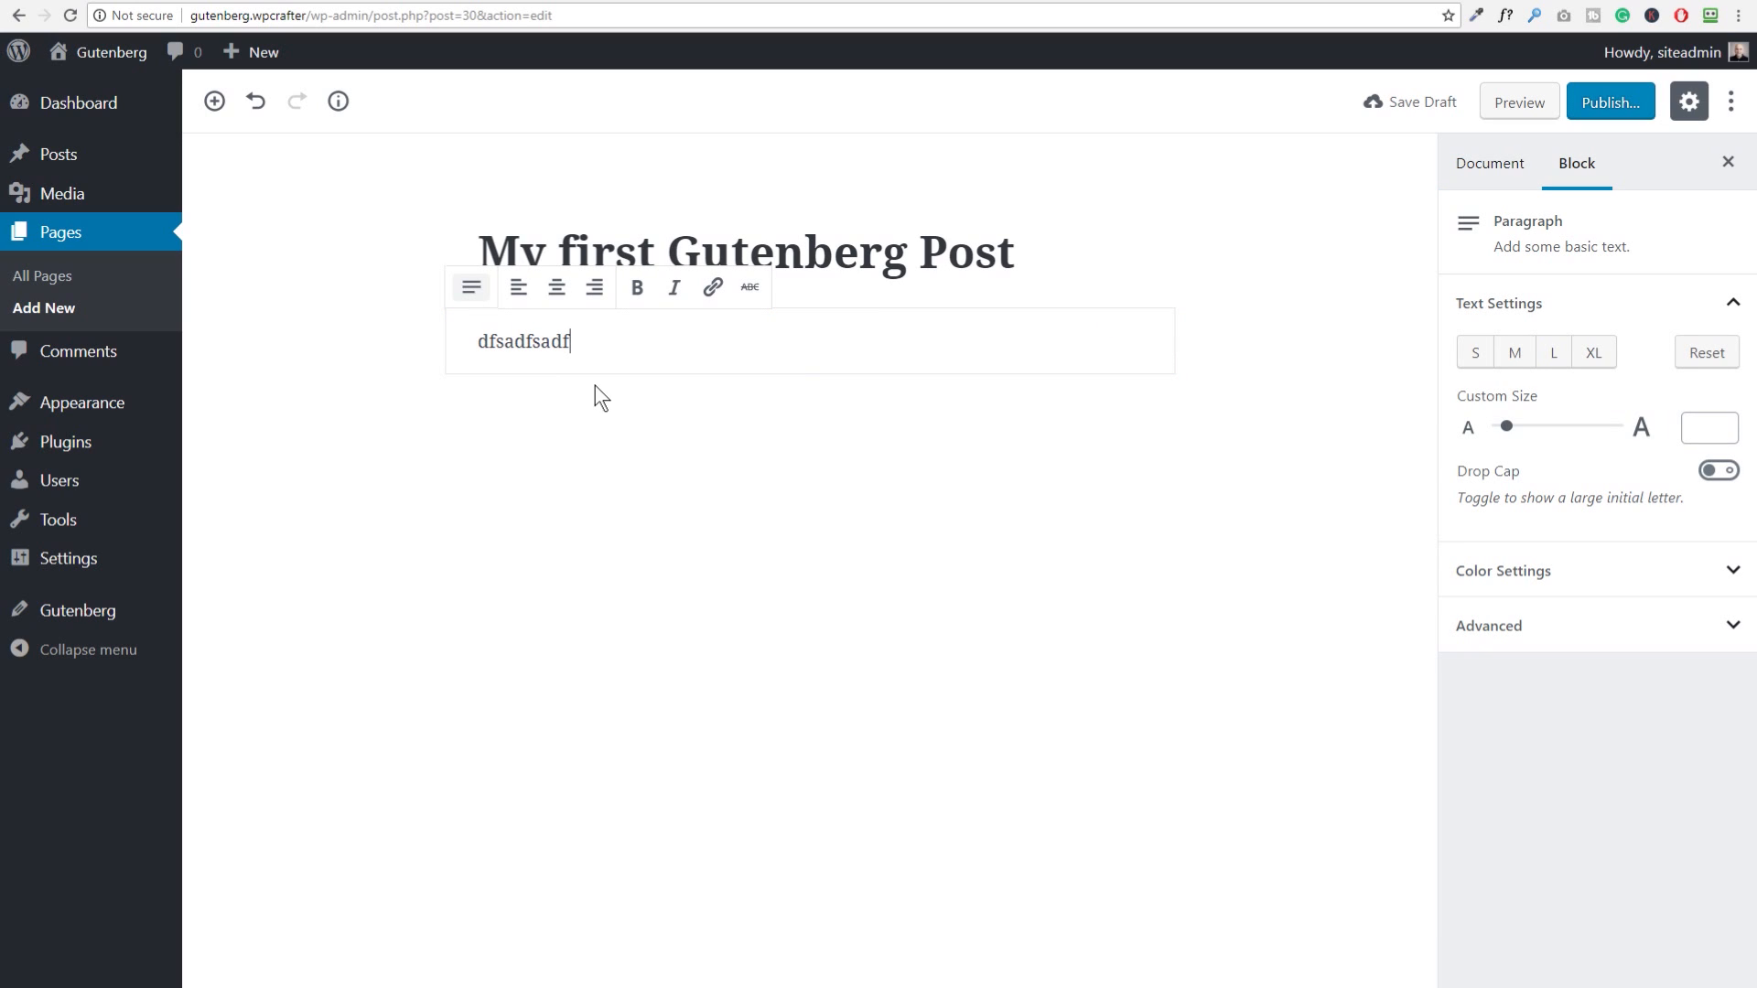
{"action": "left_click", "coordinate": [384, 306]}
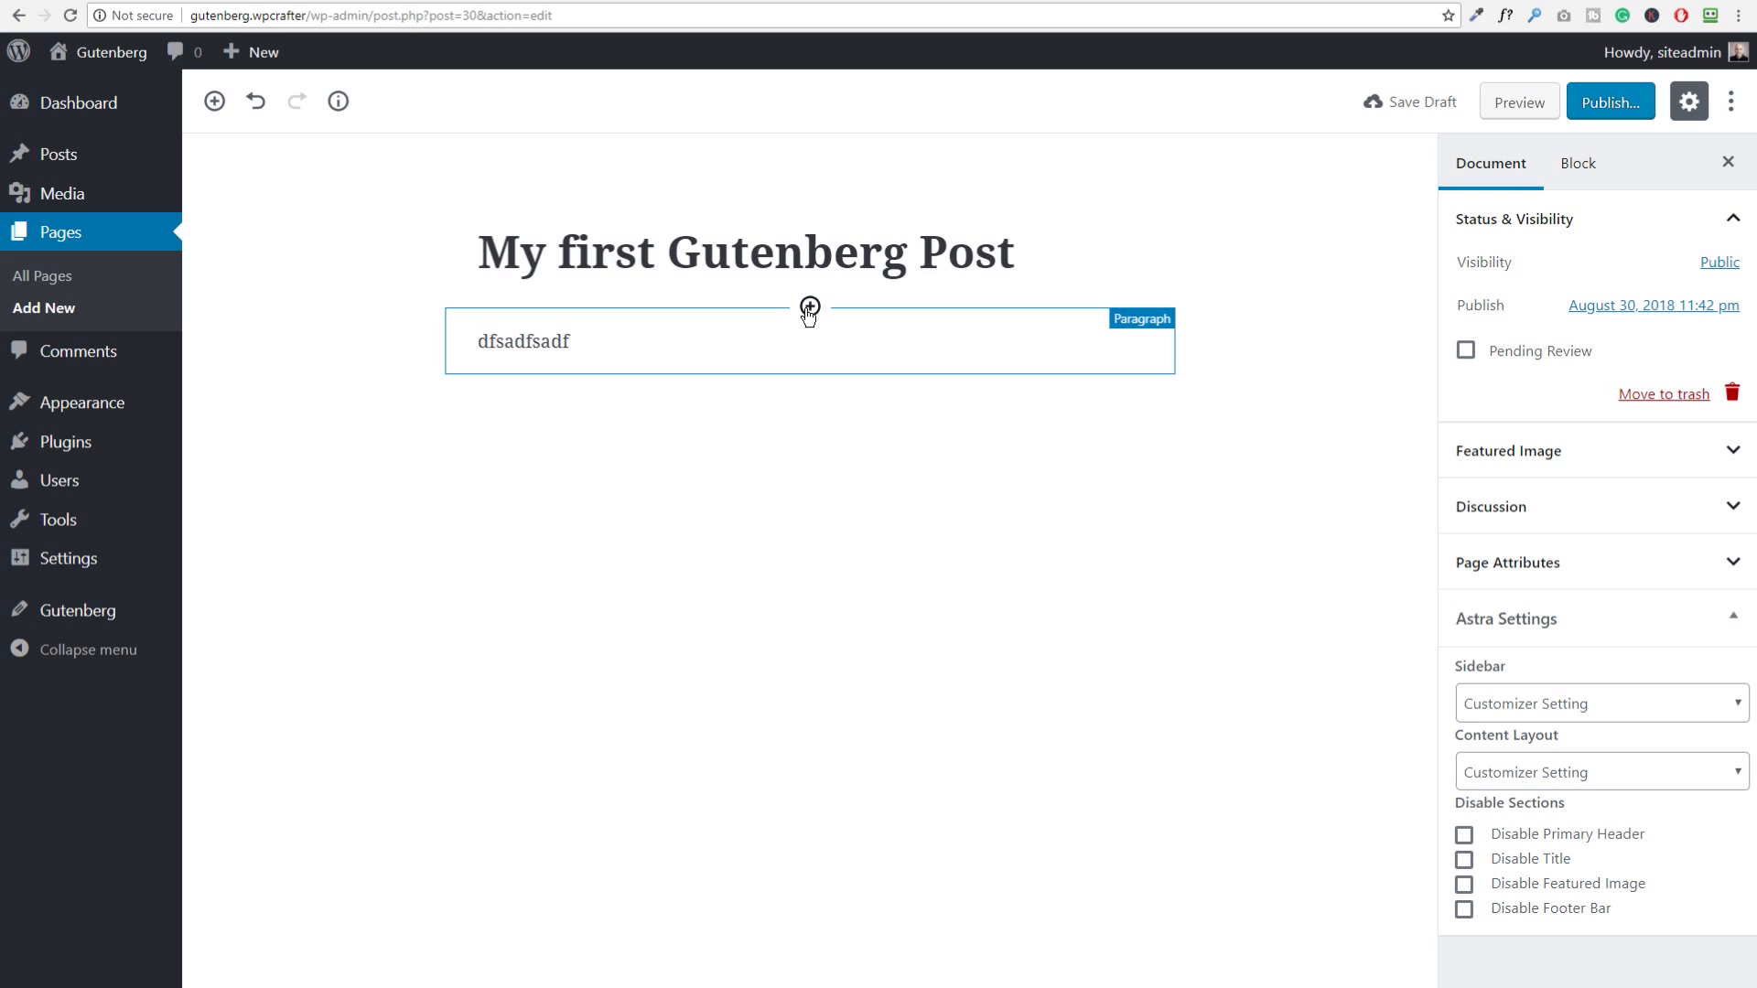
{"action": "left_click", "coordinate": [585, 345]}
{"action": "key", "text": "Return"}
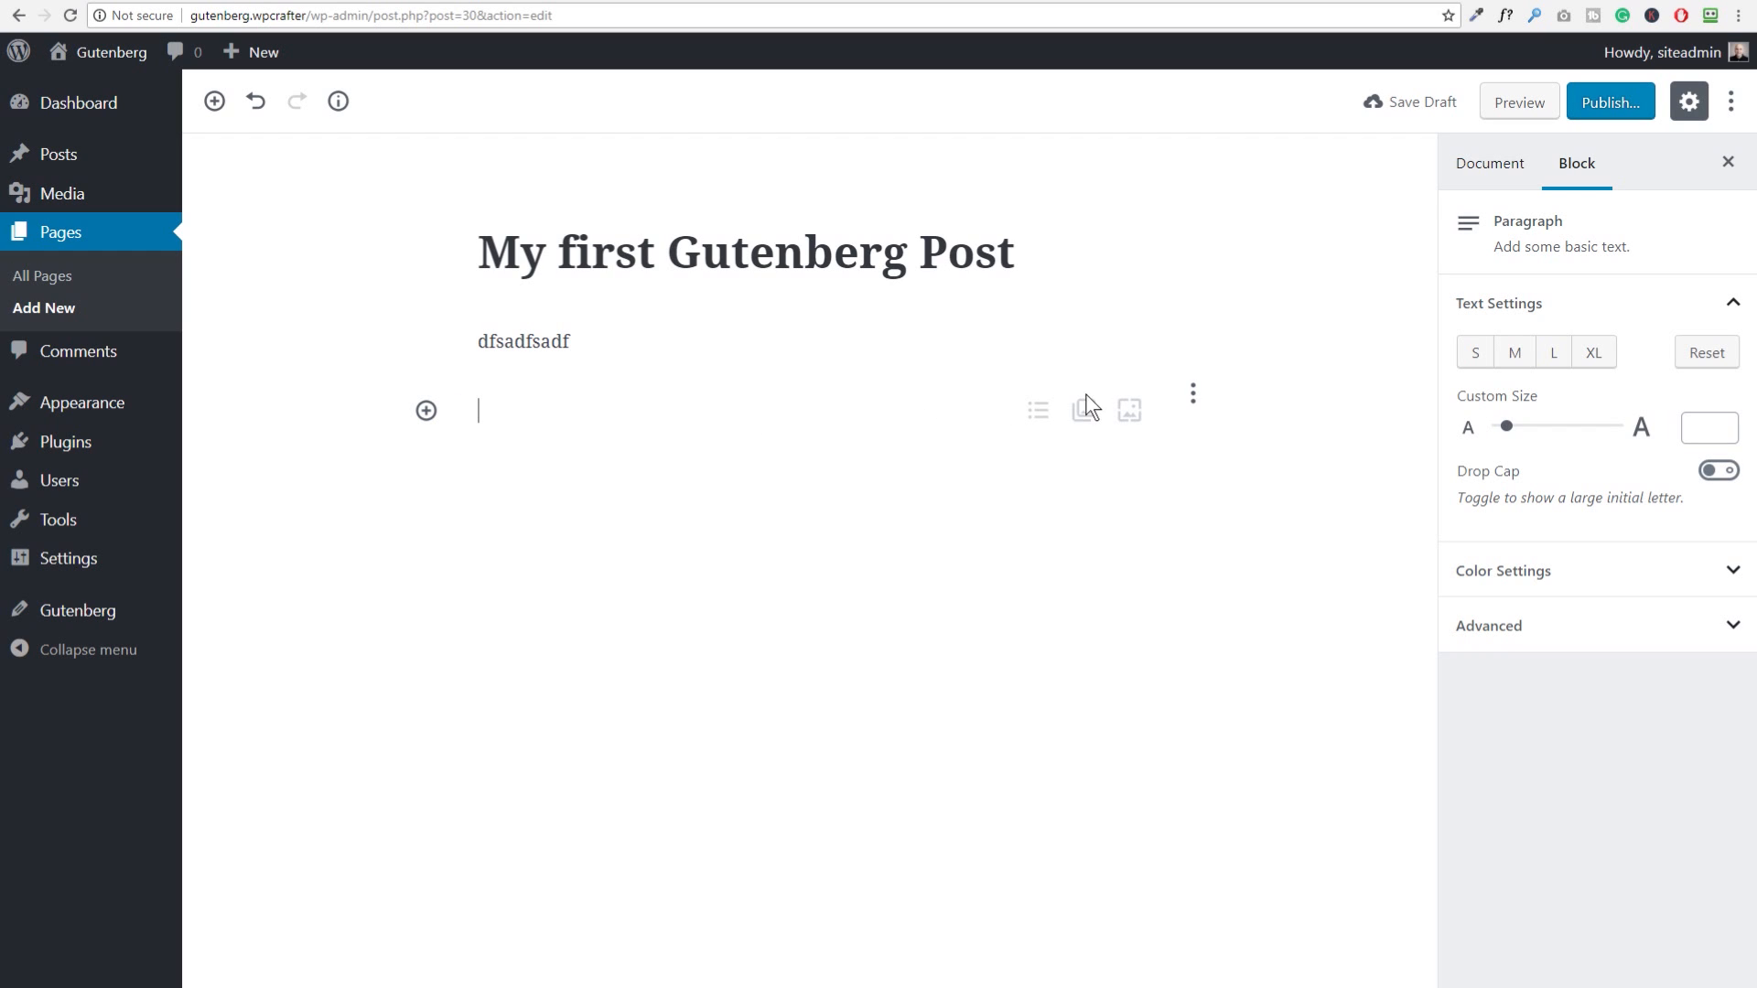
Step: Browse the blocks available for the empty paragraph in the Most Used, Inline Elements and Common Blocks categories
{"action": "left_click", "coordinate": [426, 412]}
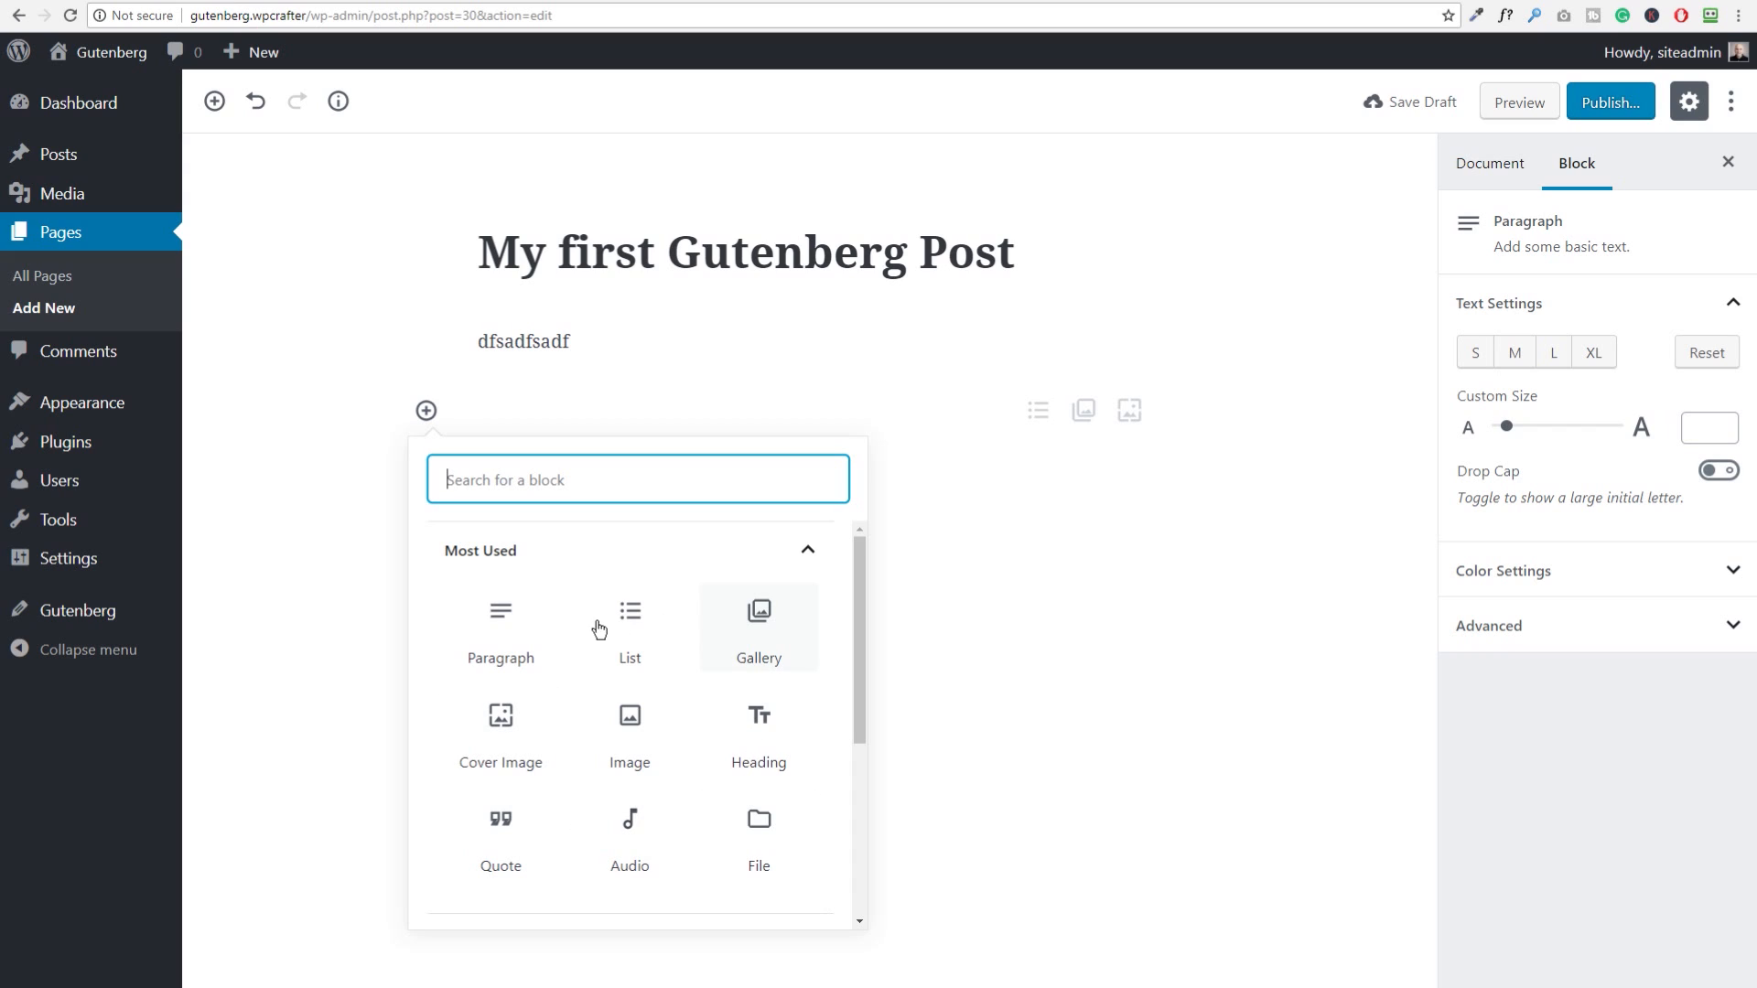
{"action": "scroll", "coordinate": [631, 618], "scroll_direction": "down", "scroll_amount": 4}
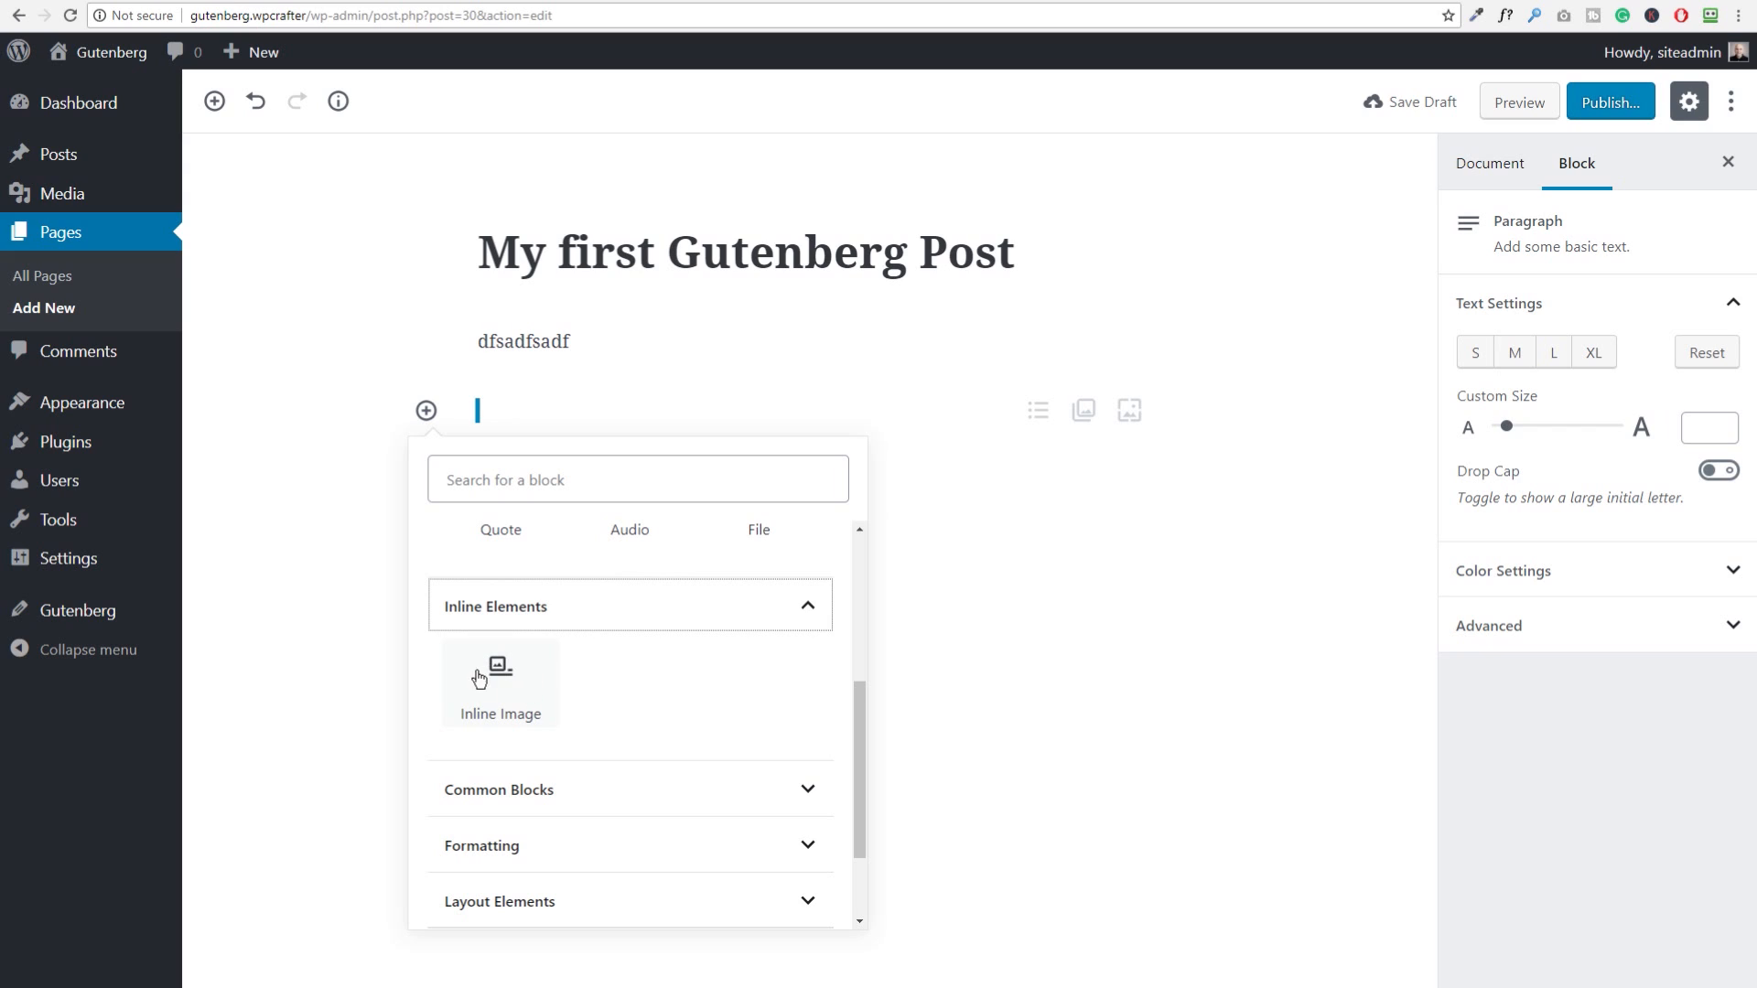
{"action": "scroll", "coordinate": [595, 620], "scroll_direction": "down", "scroll_amount": 2}
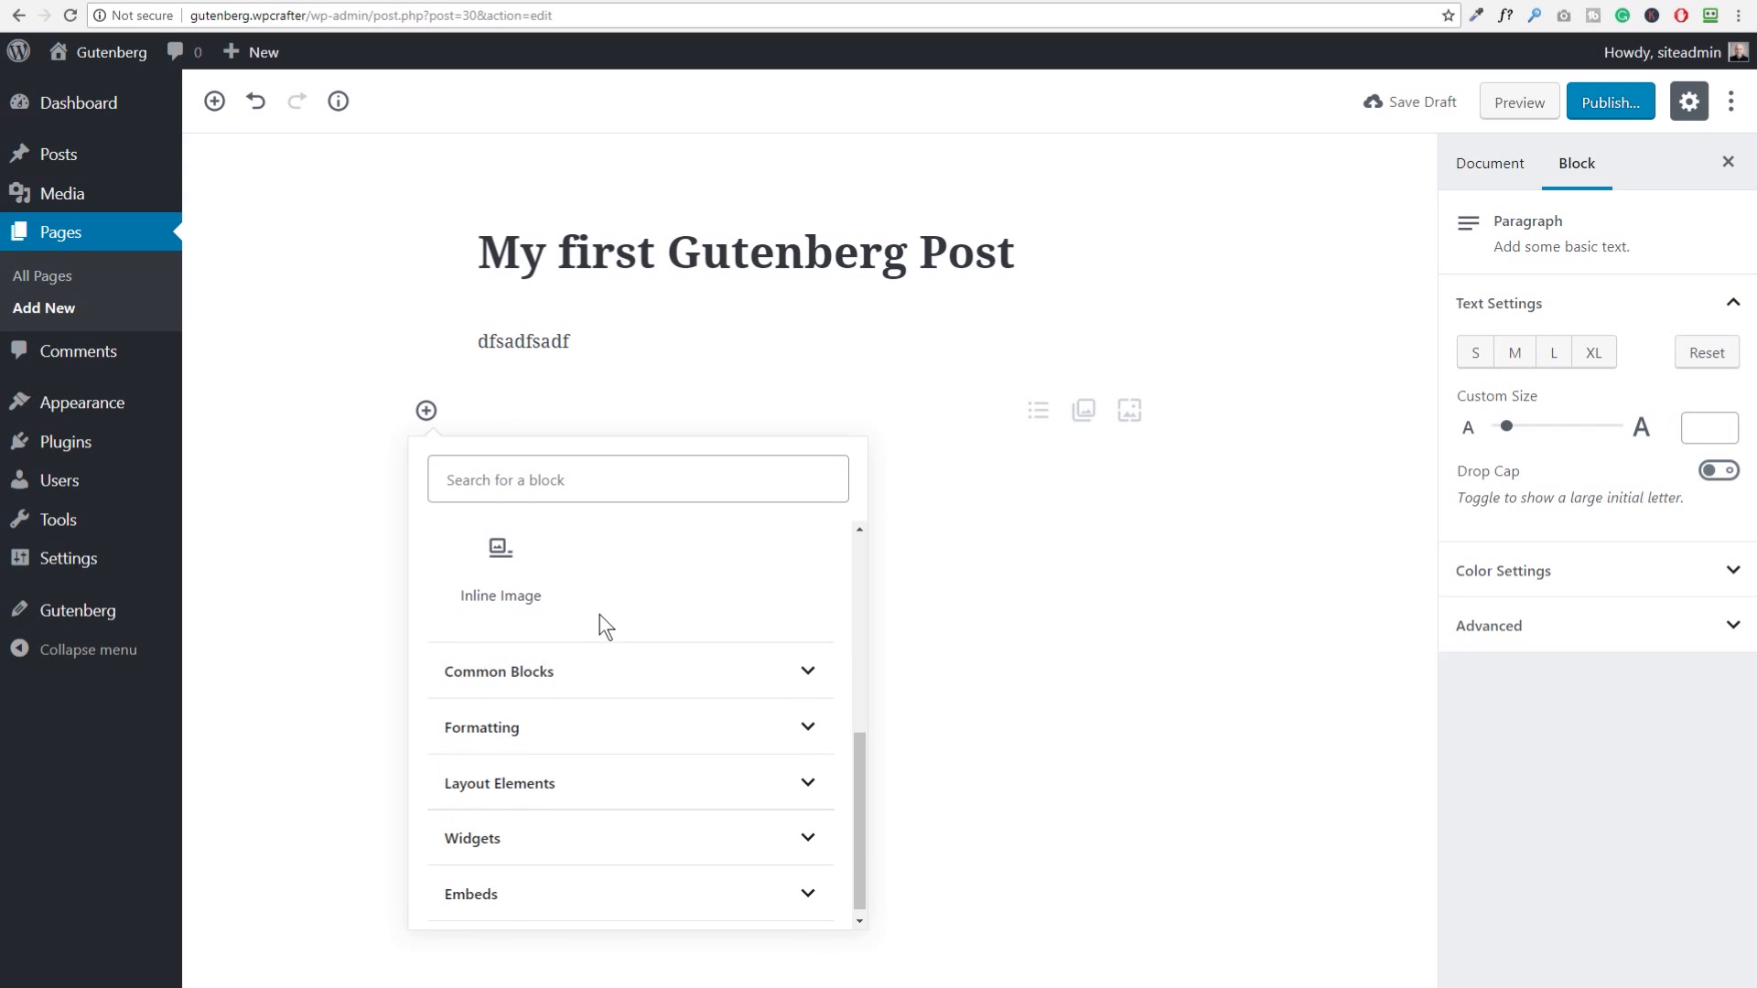
{"action": "left_click", "coordinate": [627, 671]}
{"action": "scroll", "coordinate": [627, 671], "scroll_direction": "down", "scroll_amount": 1}
{"action": "scroll", "coordinate": [627, 670], "scroll_direction": "up", "scroll_amount": 1}
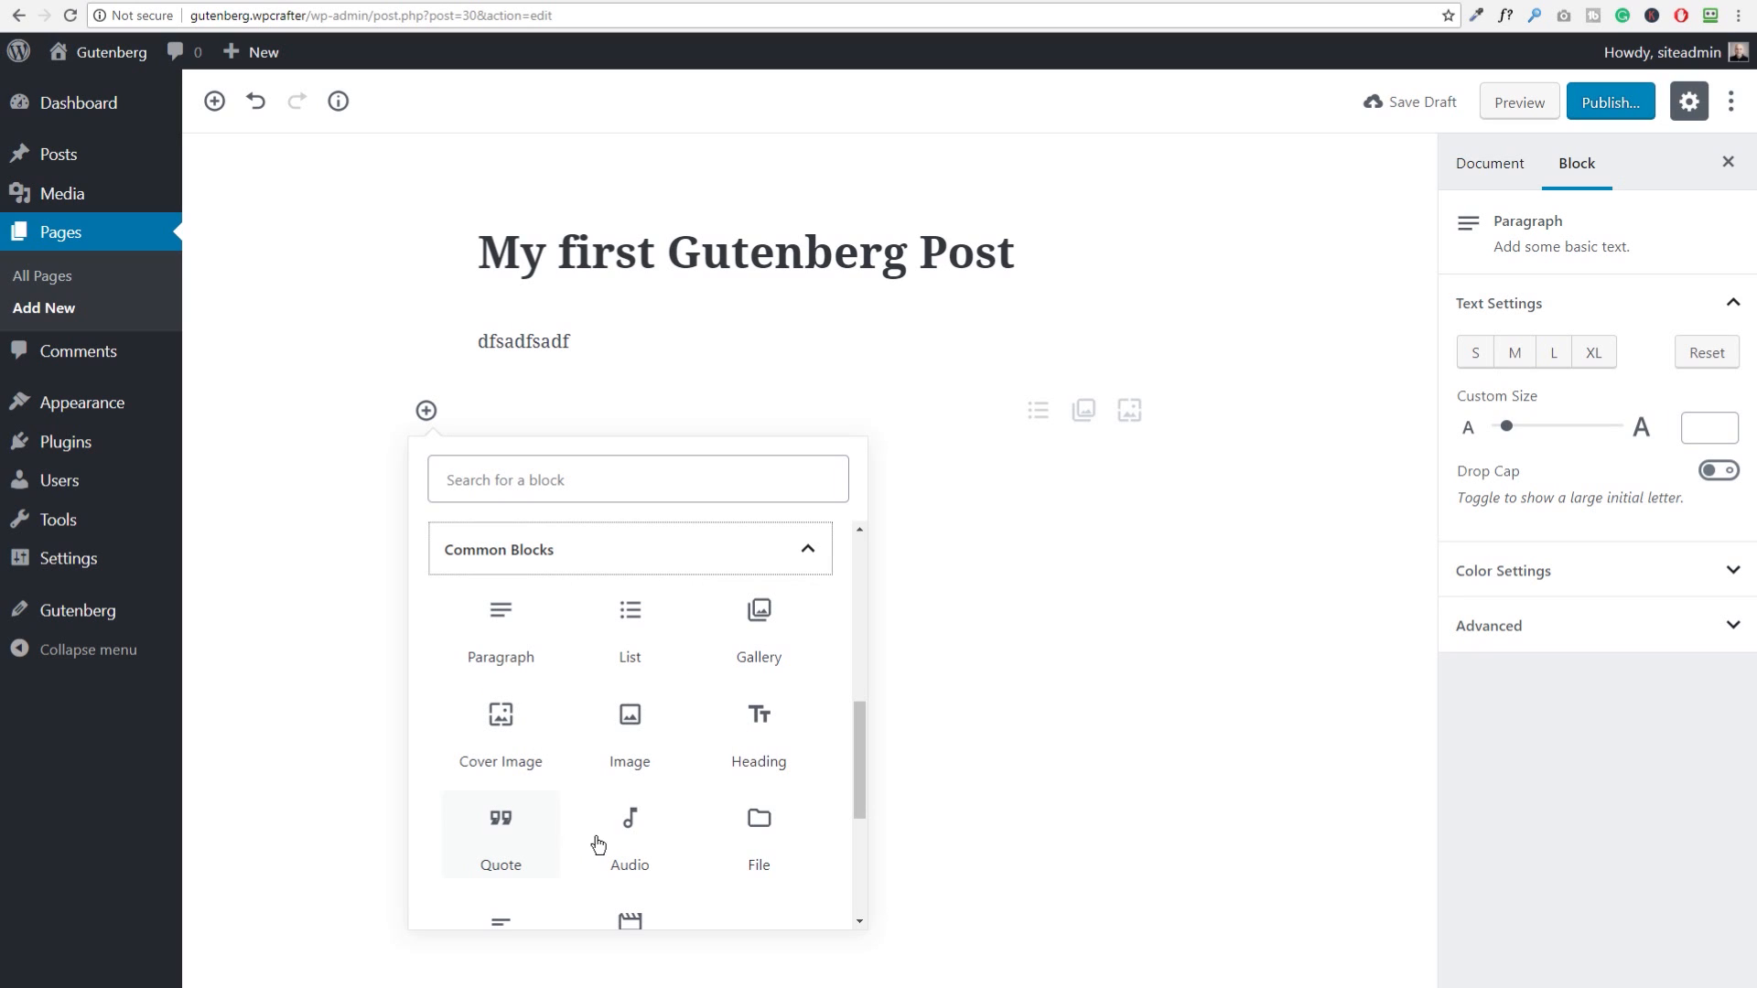
{"action": "scroll", "coordinate": [693, 817], "scroll_direction": "down", "scroll_amount": 1}
{"action": "scroll", "coordinate": [693, 817], "scroll_direction": "down", "scroll_amount": 2}
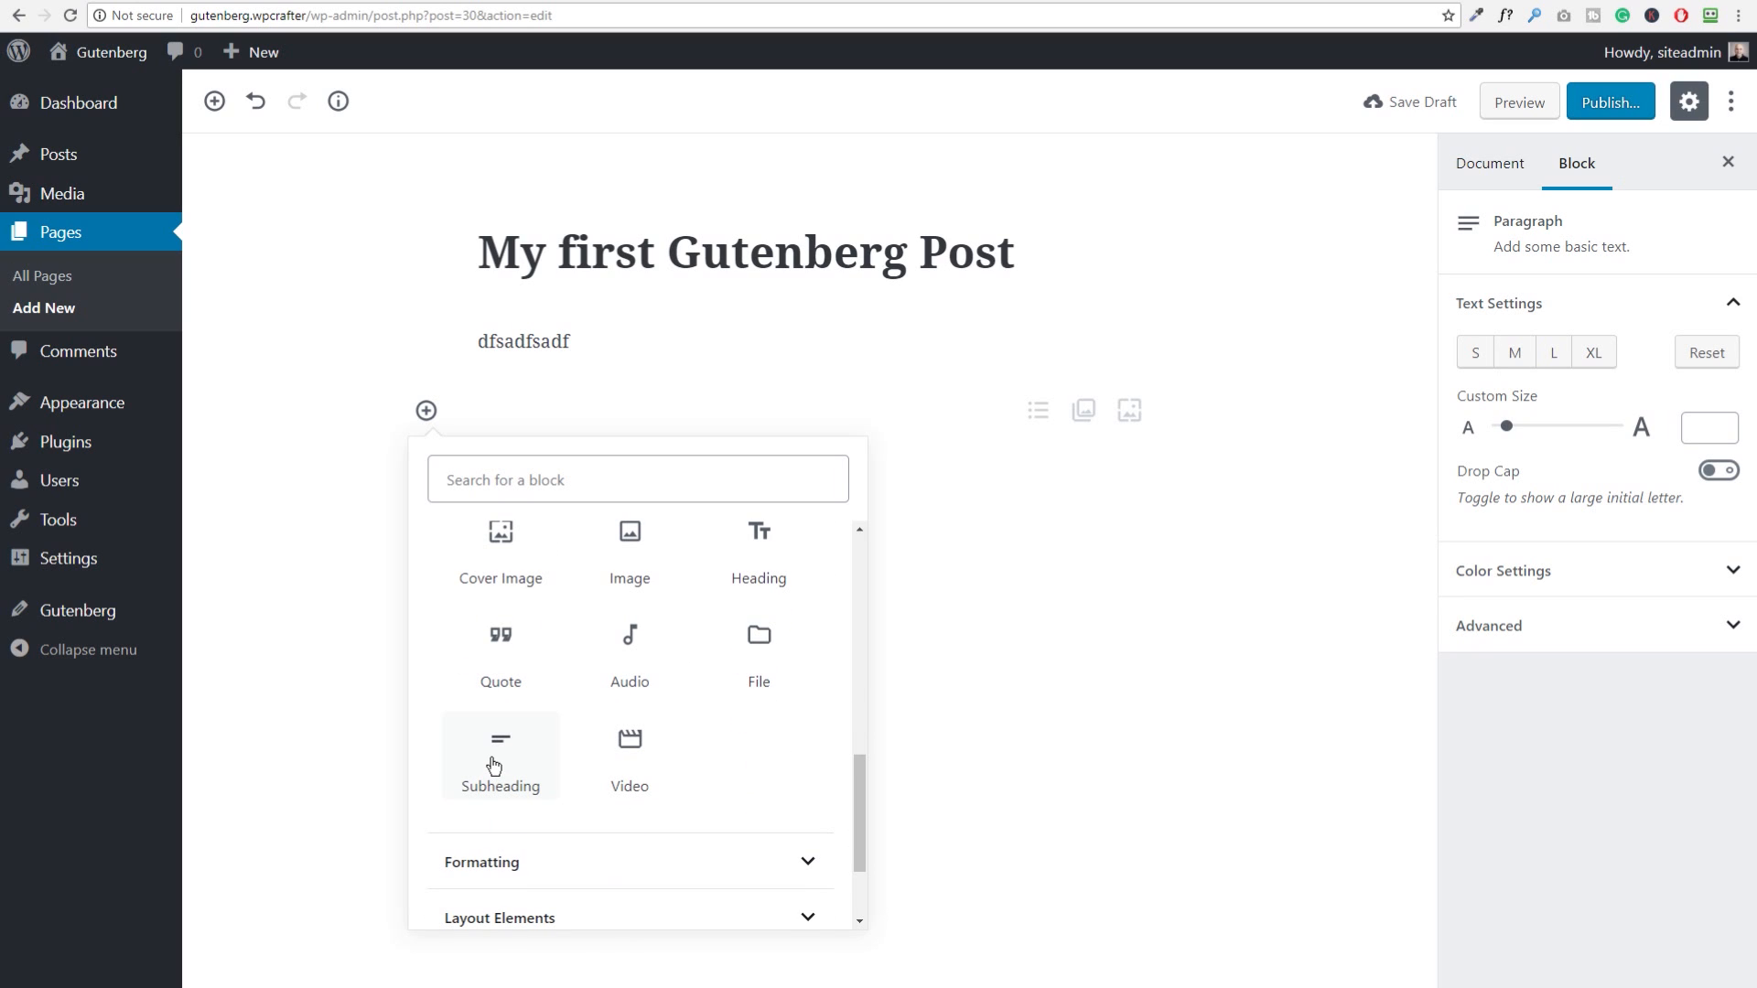
{"action": "scroll", "coordinate": [620, 761], "scroll_direction": "up", "scroll_amount": 2}
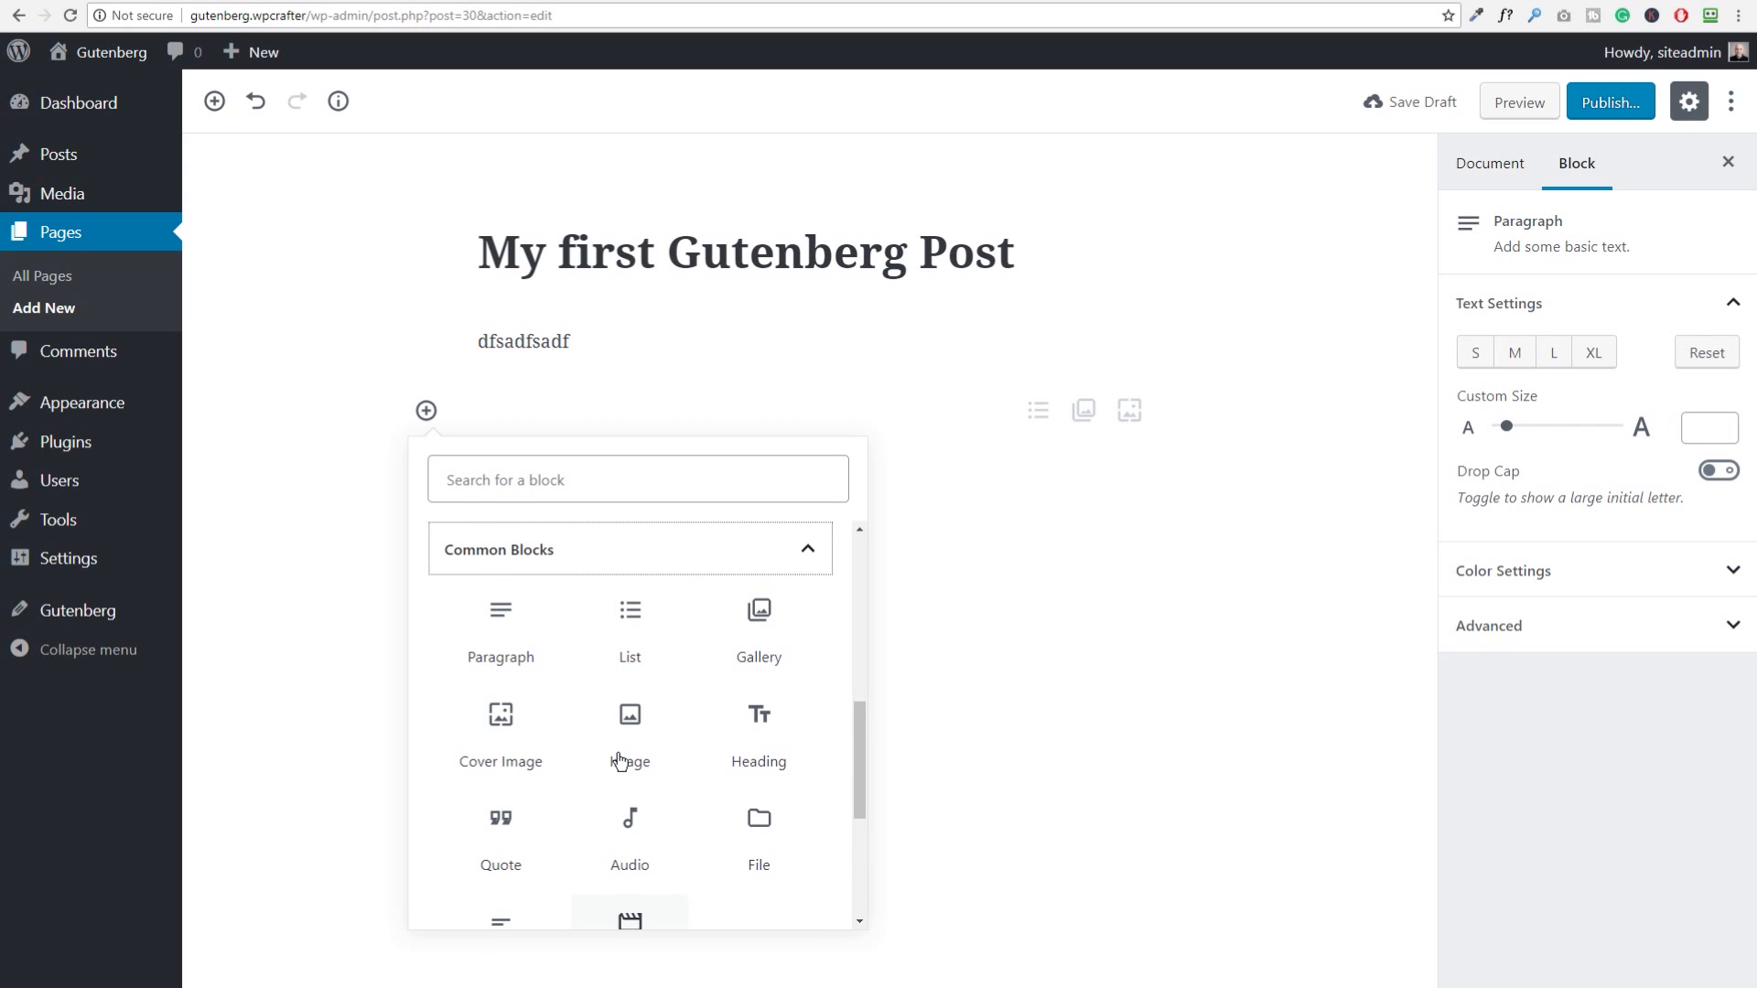
{"action": "scroll", "coordinate": [620, 762], "scroll_direction": "down", "scroll_amount": 3}
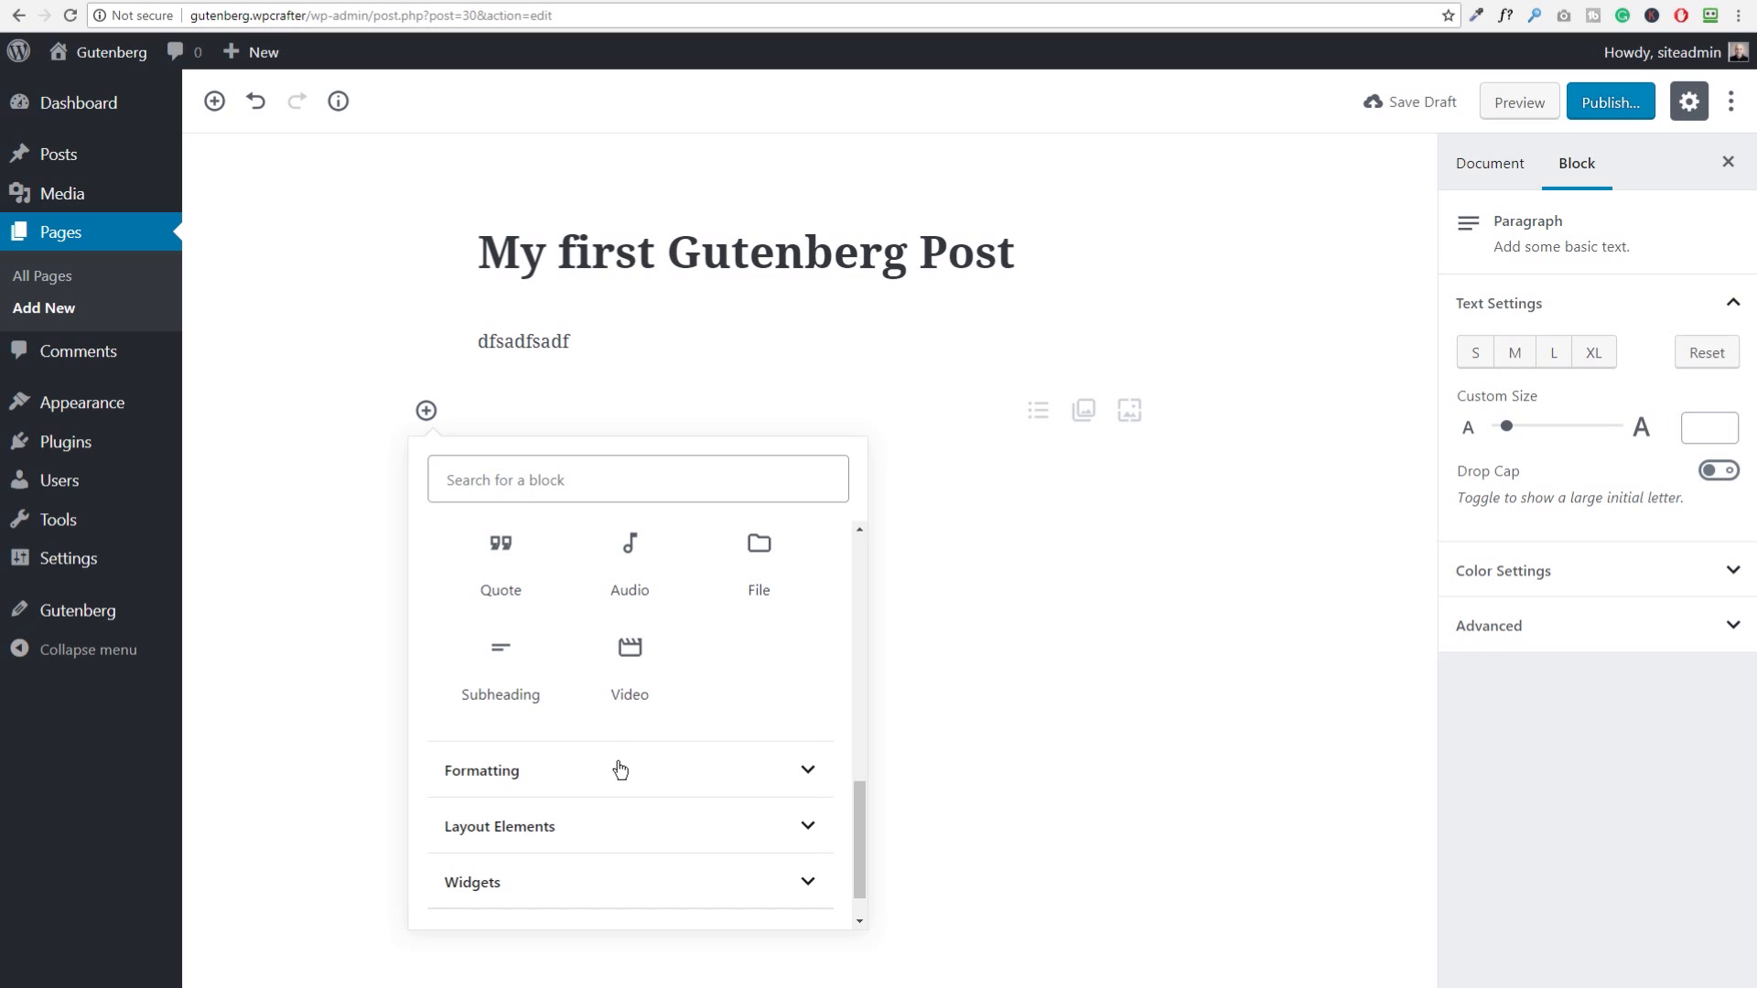
Step: Expand and examine the Formatting, Layout Elements and Widgets block categories
{"action": "left_click", "coordinate": [582, 781]}
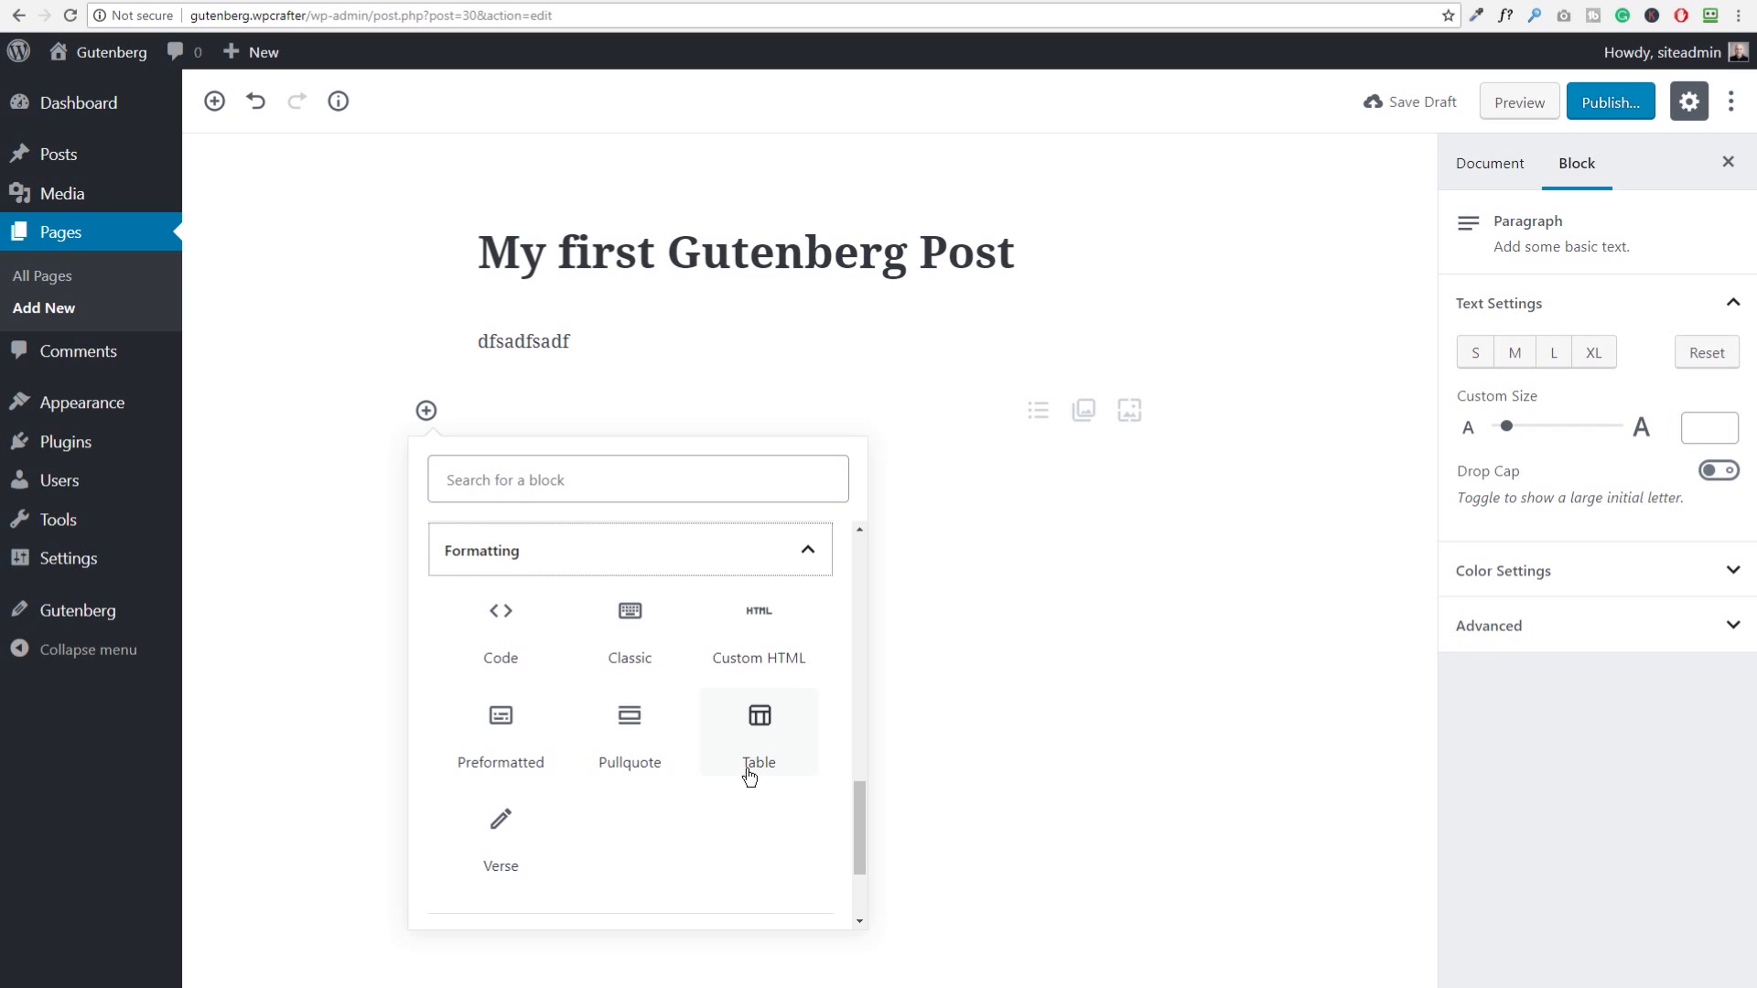
{"action": "scroll", "coordinate": [619, 816], "scroll_direction": "down", "scroll_amount": 2}
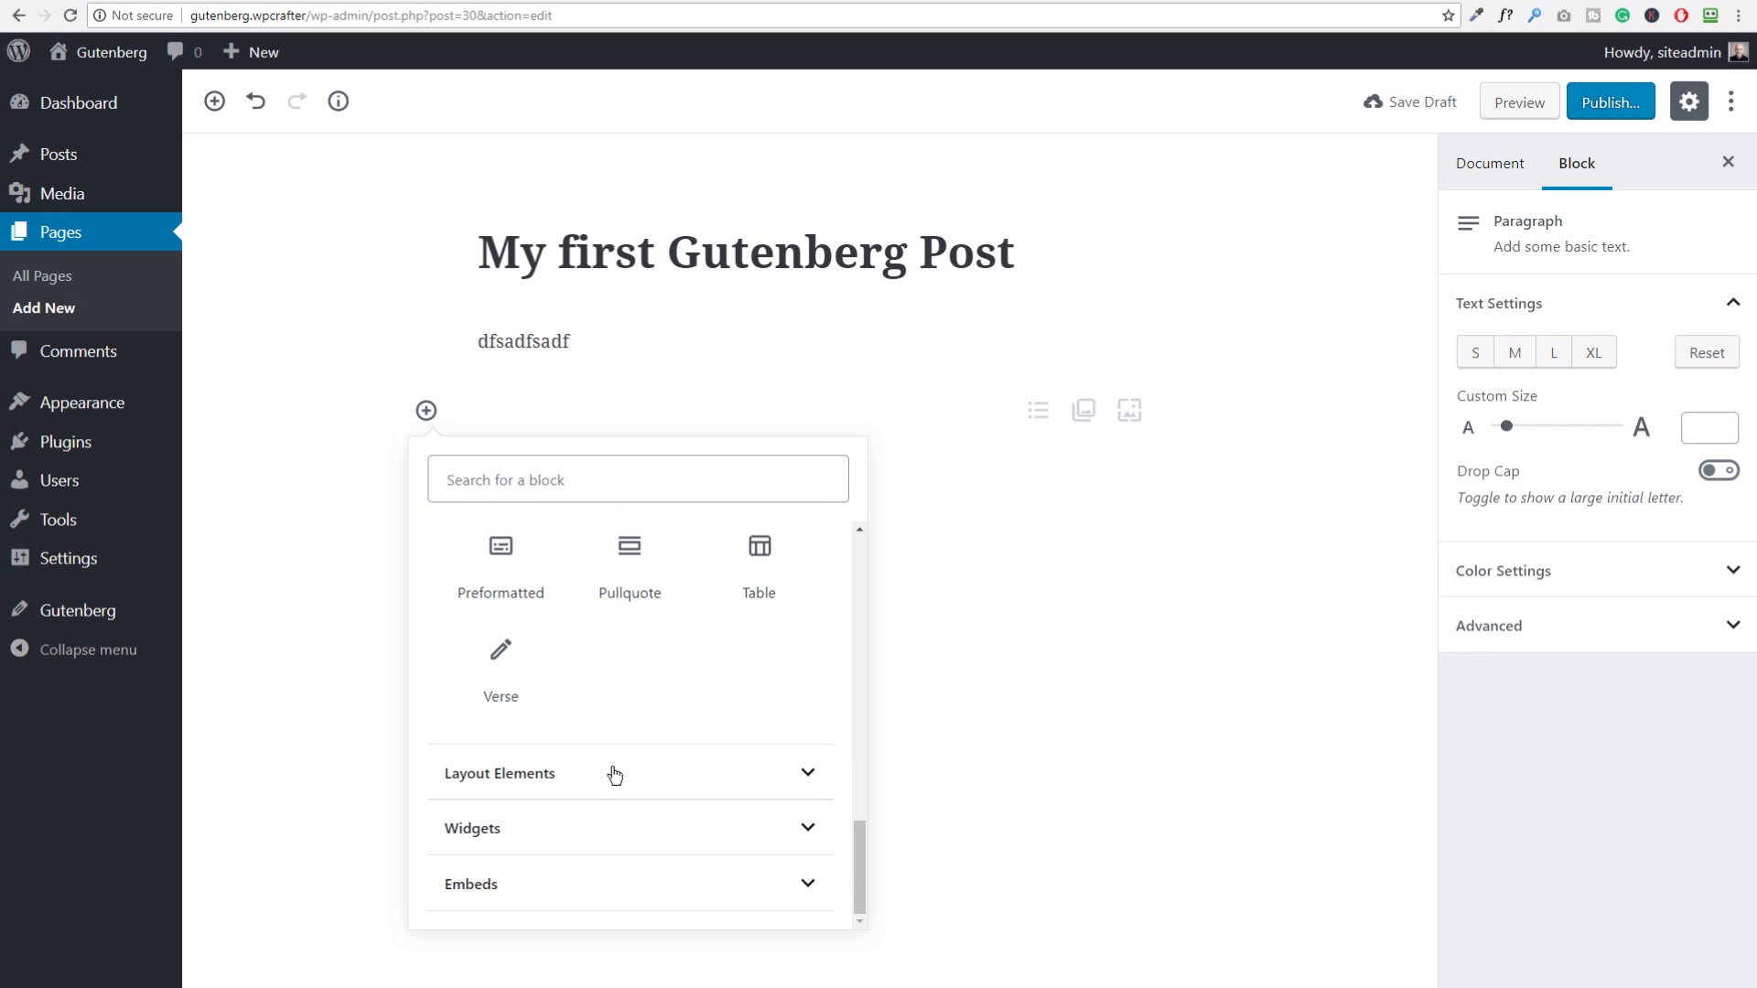
{"action": "left_click", "coordinate": [614, 776]}
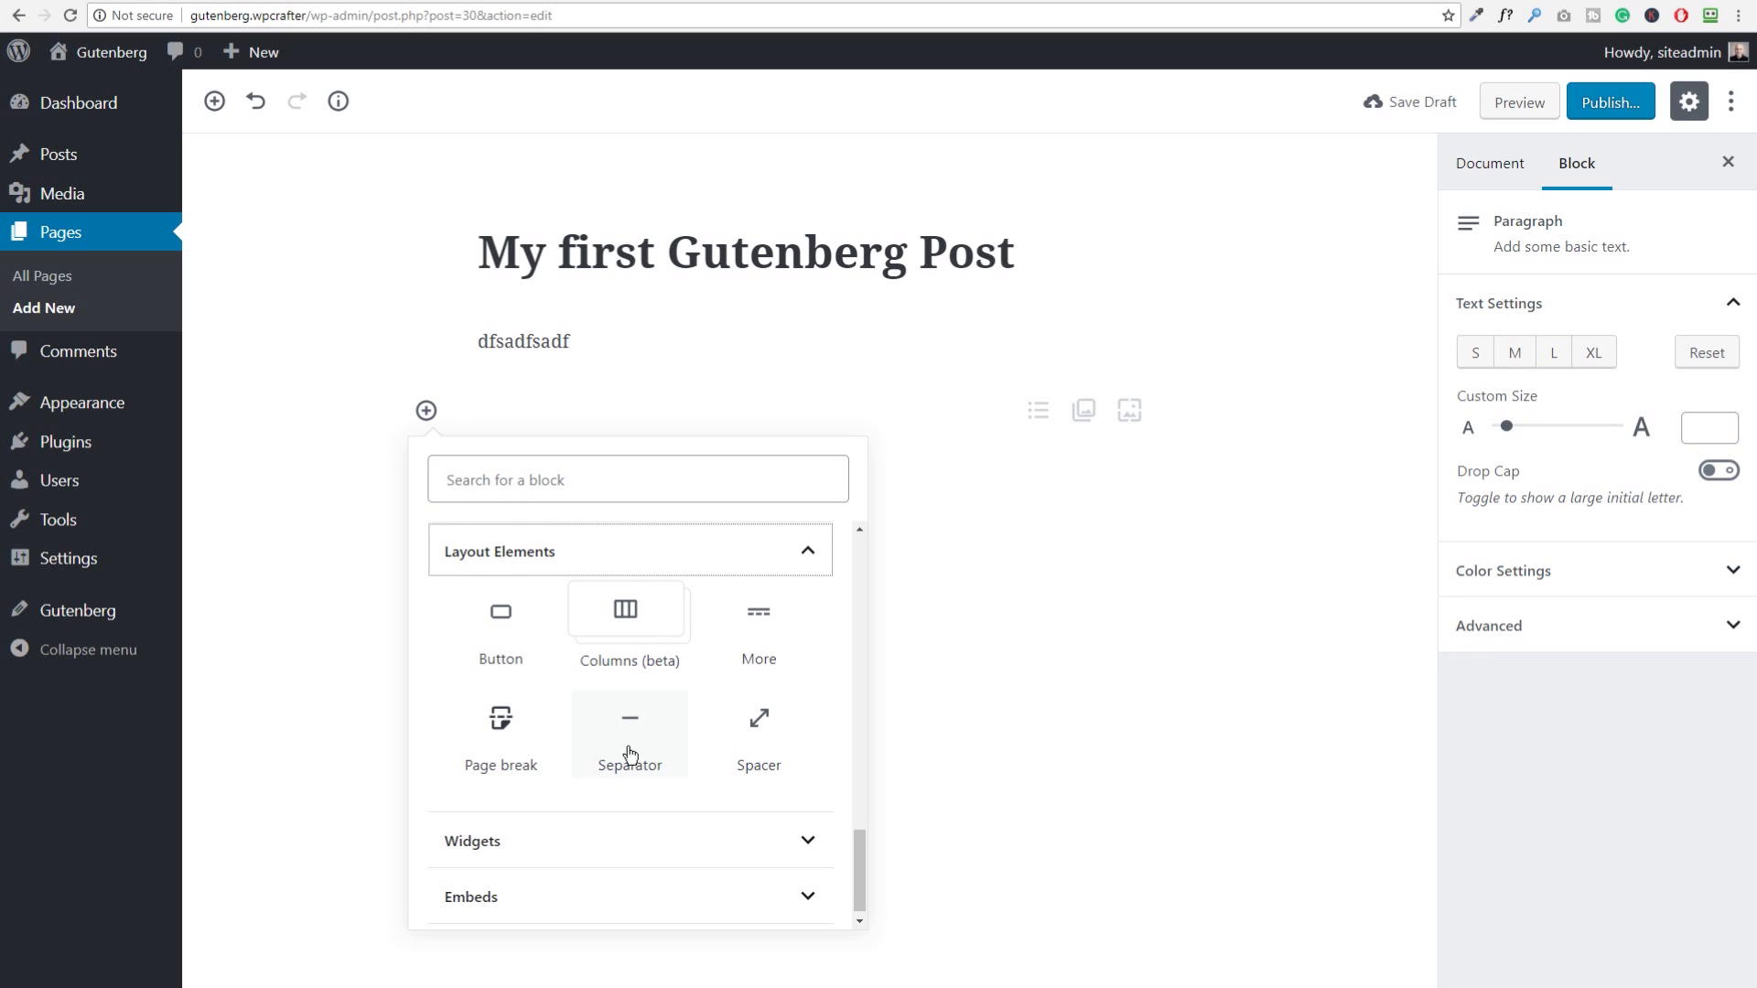
{"action": "left_click", "coordinate": [660, 848]}
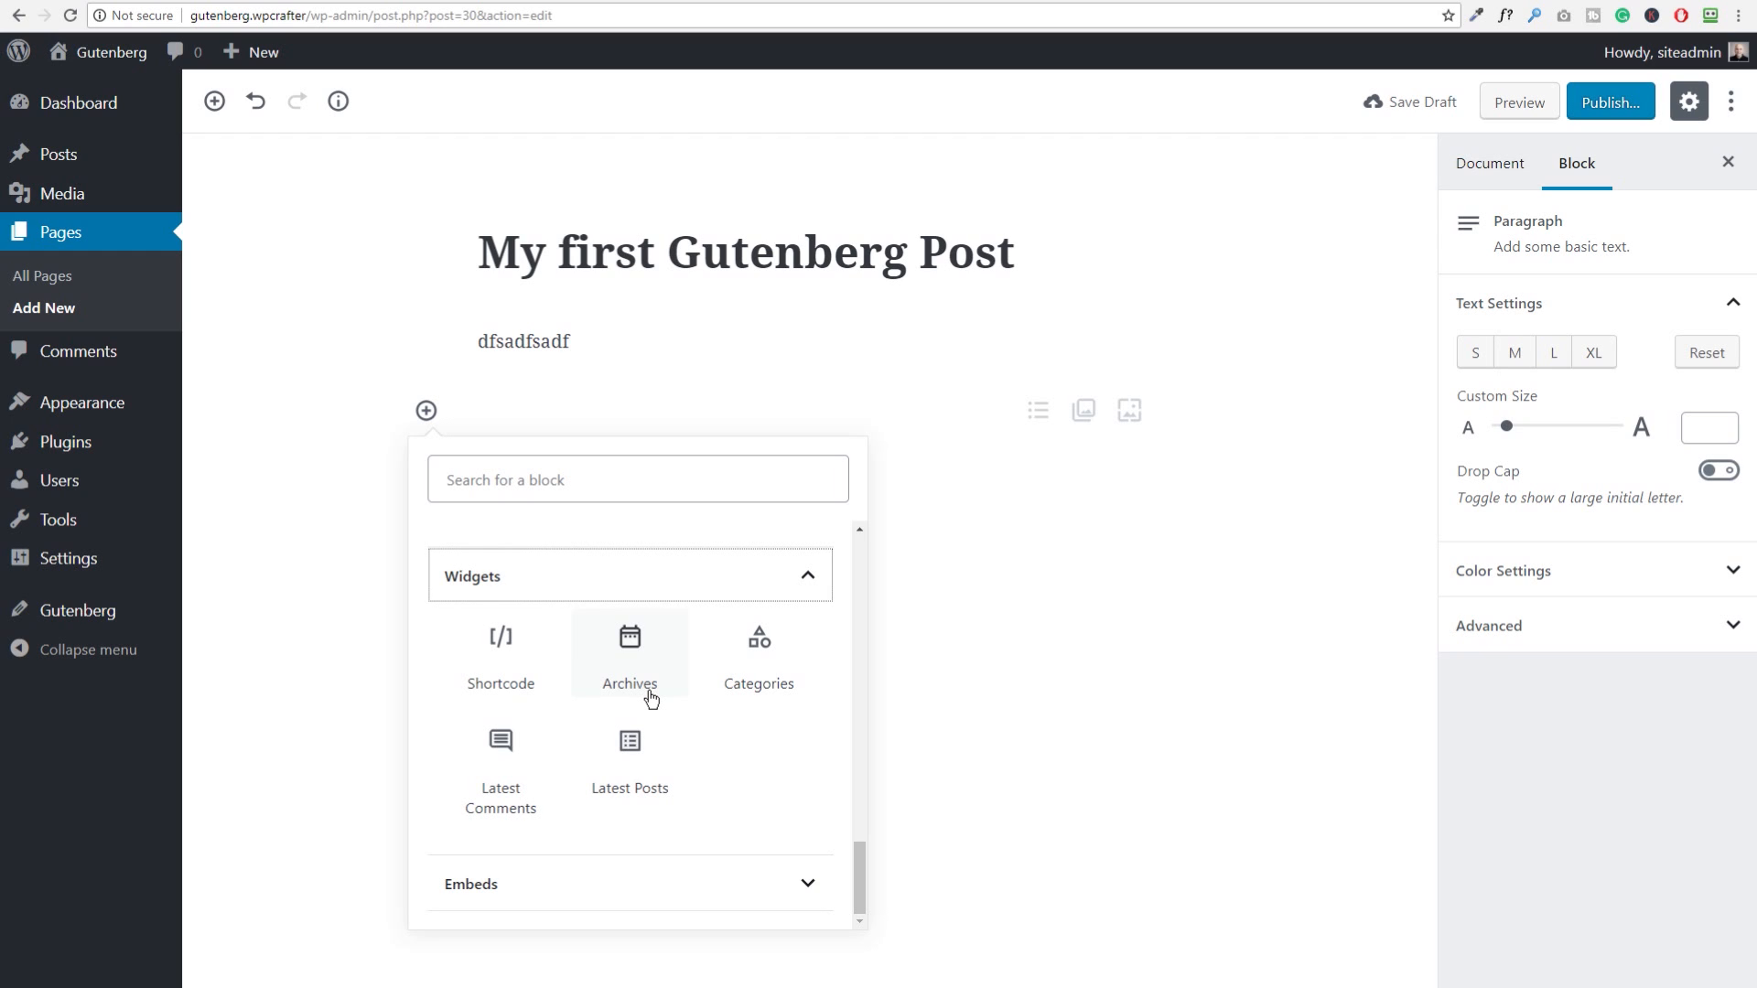
Step: Expand the Embeds block category and look through the services it supports
{"action": "left_click", "coordinate": [631, 884]}
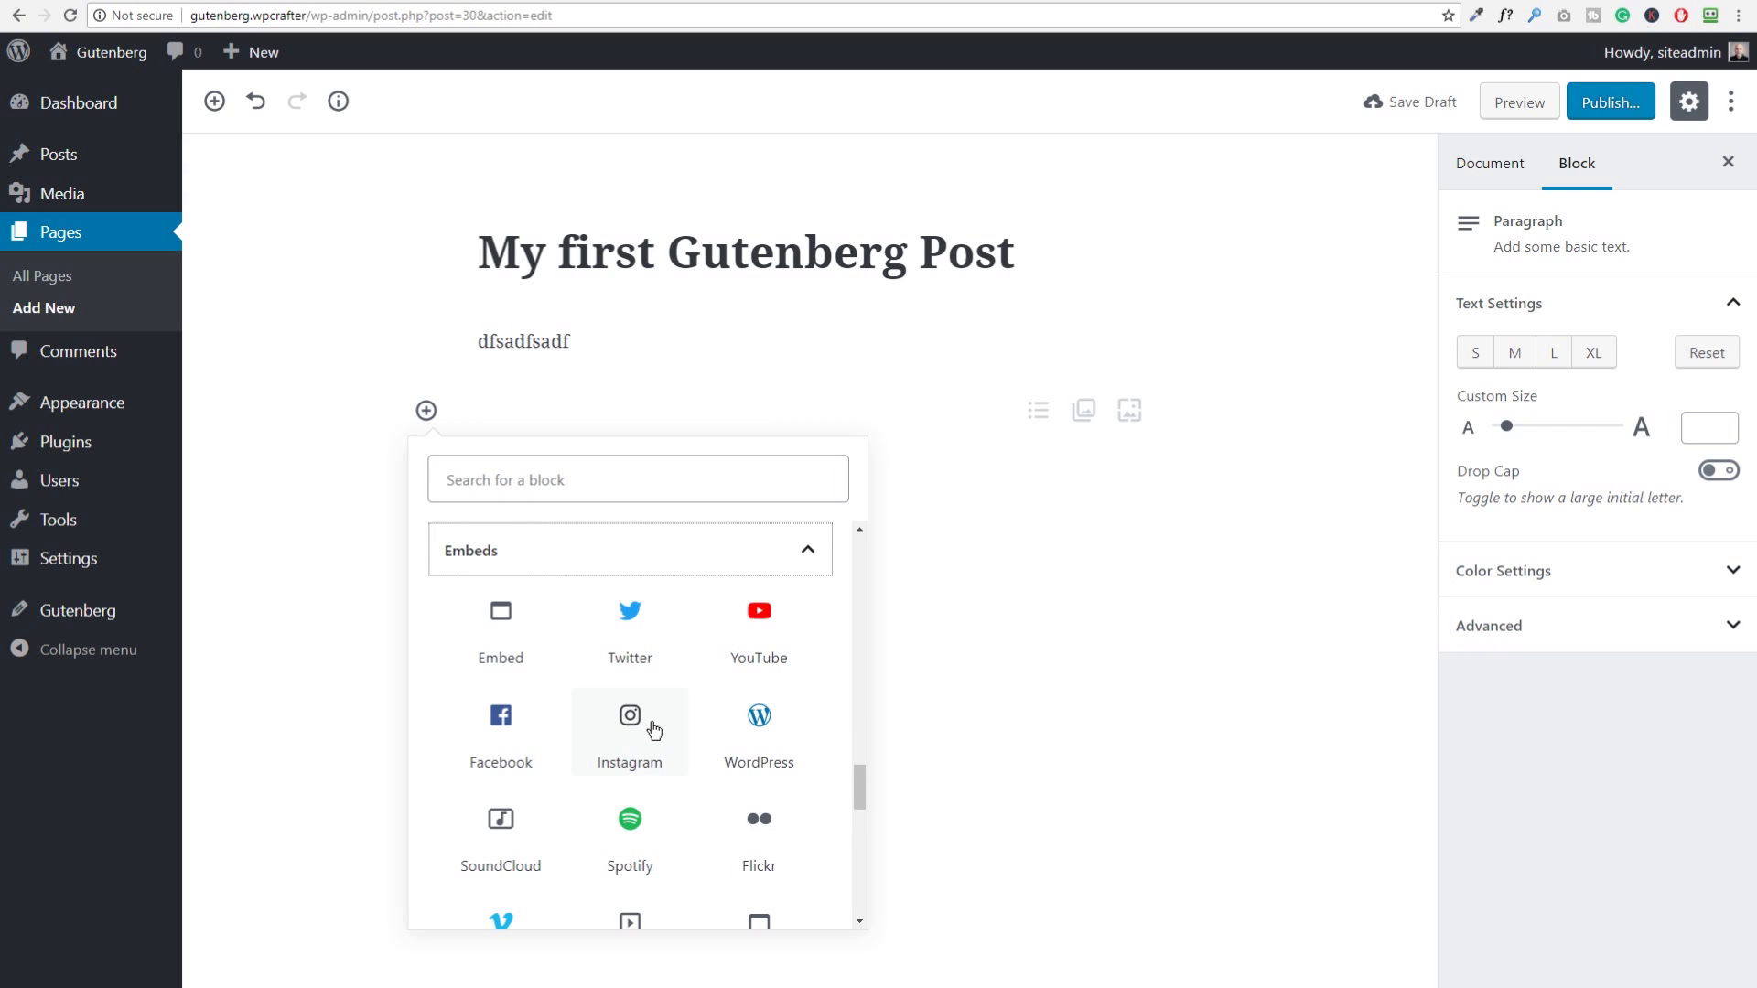
{"action": "scroll", "coordinate": [653, 729], "scroll_direction": "down", "scroll_amount": 5}
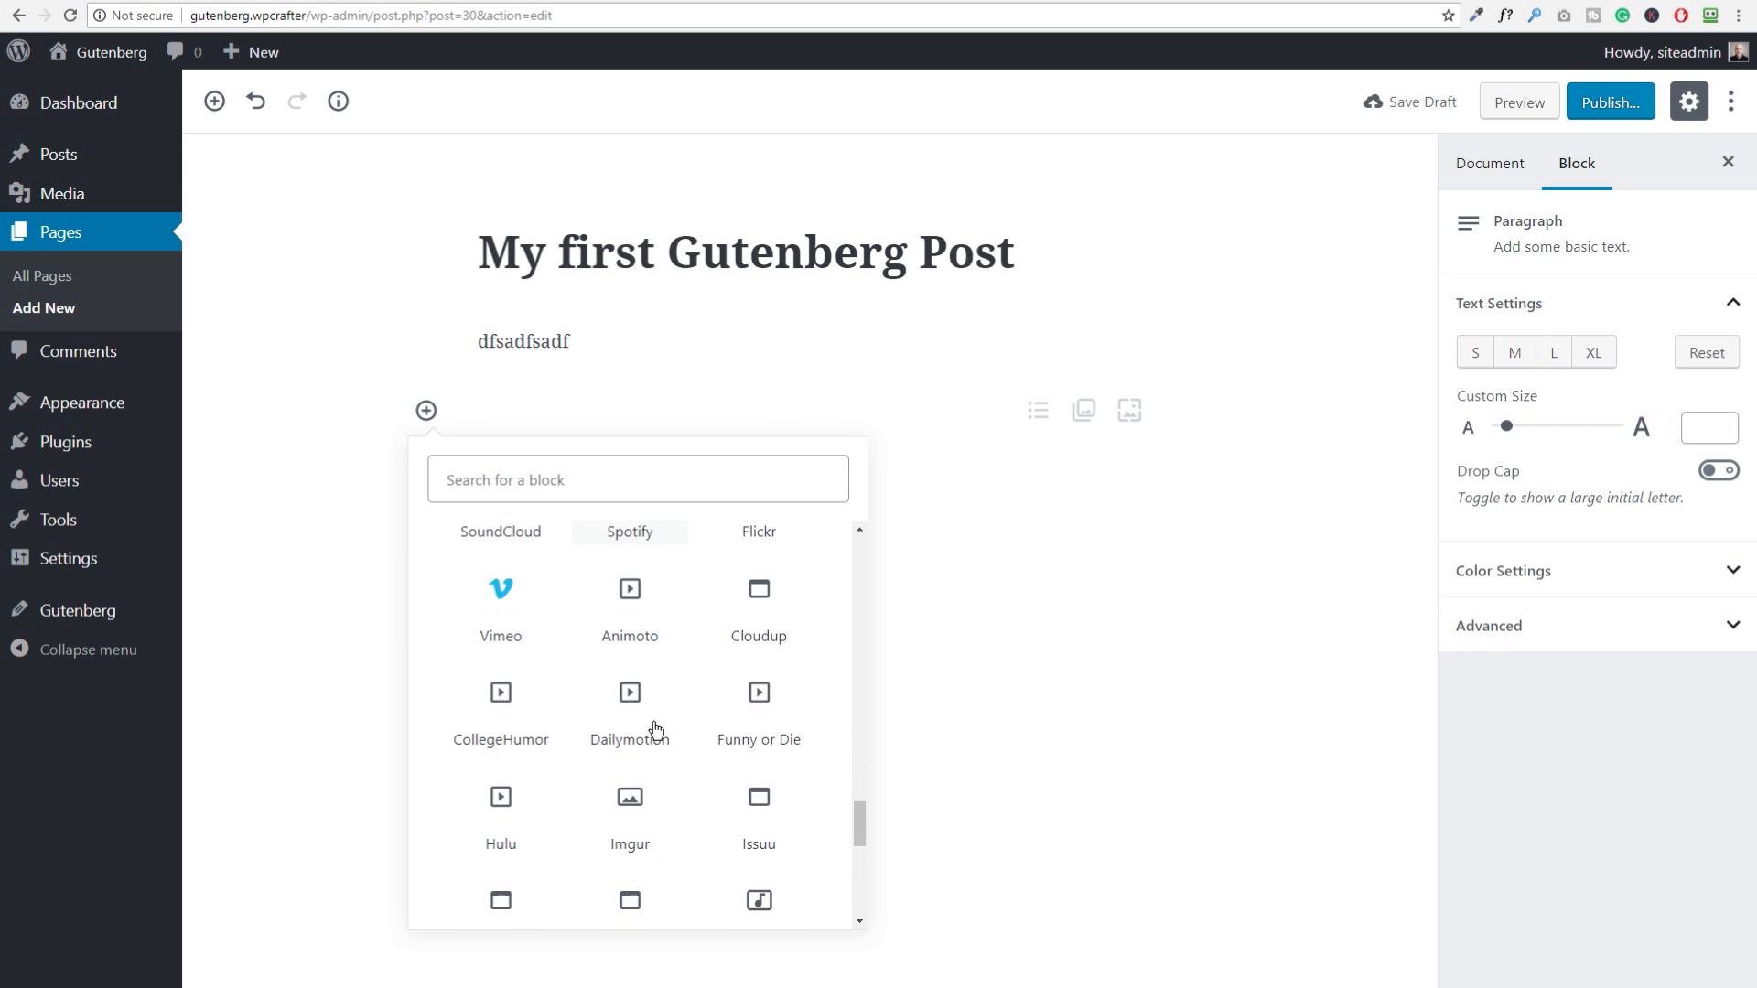
{"action": "scroll", "coordinate": [660, 727], "scroll_direction": "up", "scroll_amount": 2}
{"action": "scroll", "coordinate": [657, 727], "scroll_direction": "up", "scroll_amount": 2}
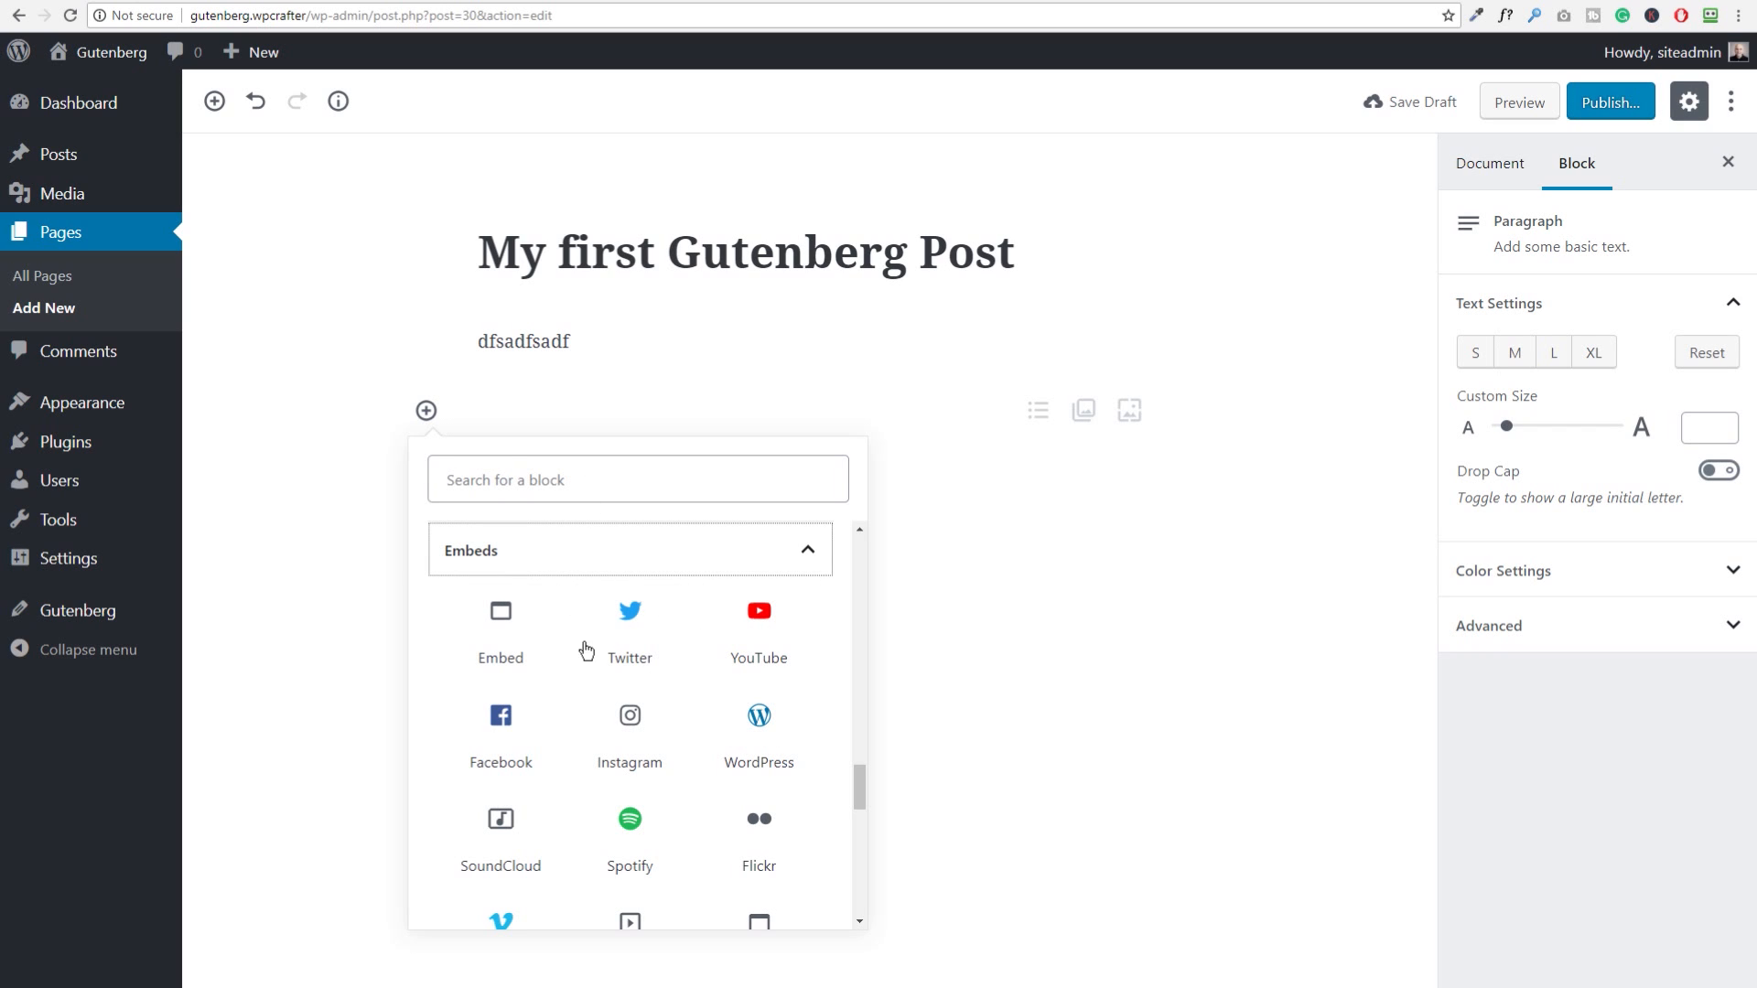
Step: Insert an Image block below the paragraph, using the media library photo of the woman in sunglasses holding string lights
{"action": "scroll", "coordinate": [597, 635], "scroll_direction": "up", "scroll_amount": 10}
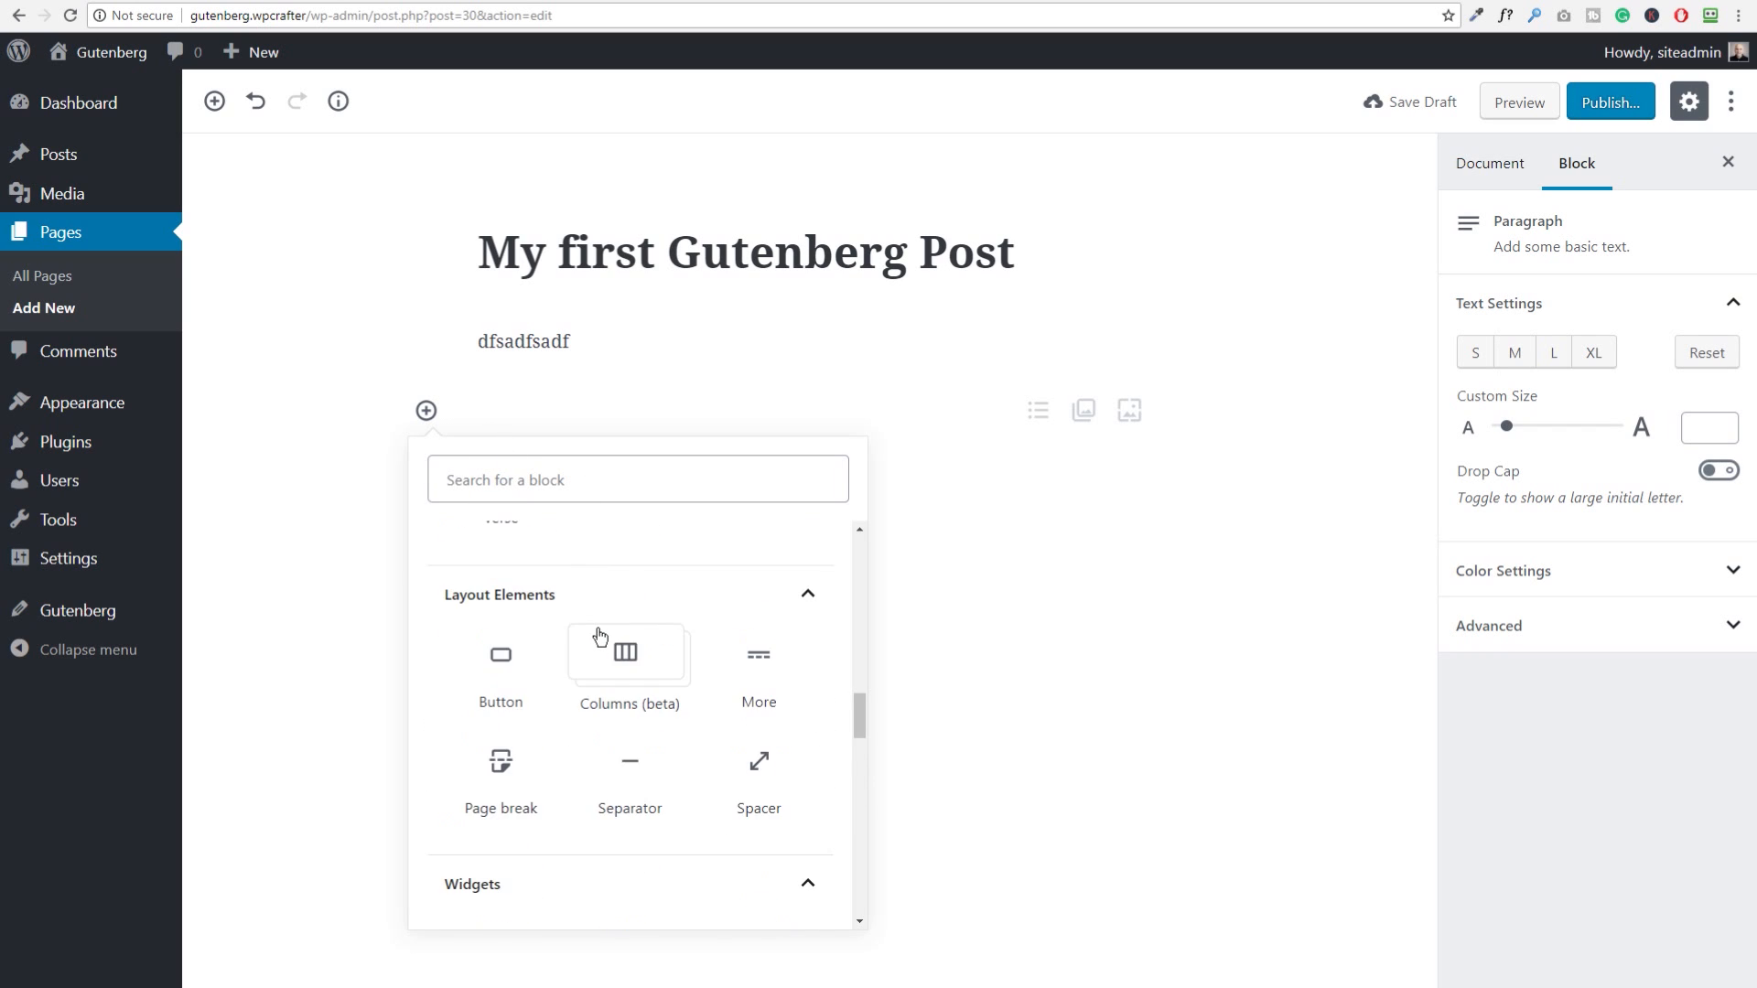
{"action": "scroll", "coordinate": [599, 635], "scroll_direction": "up", "scroll_amount": 2}
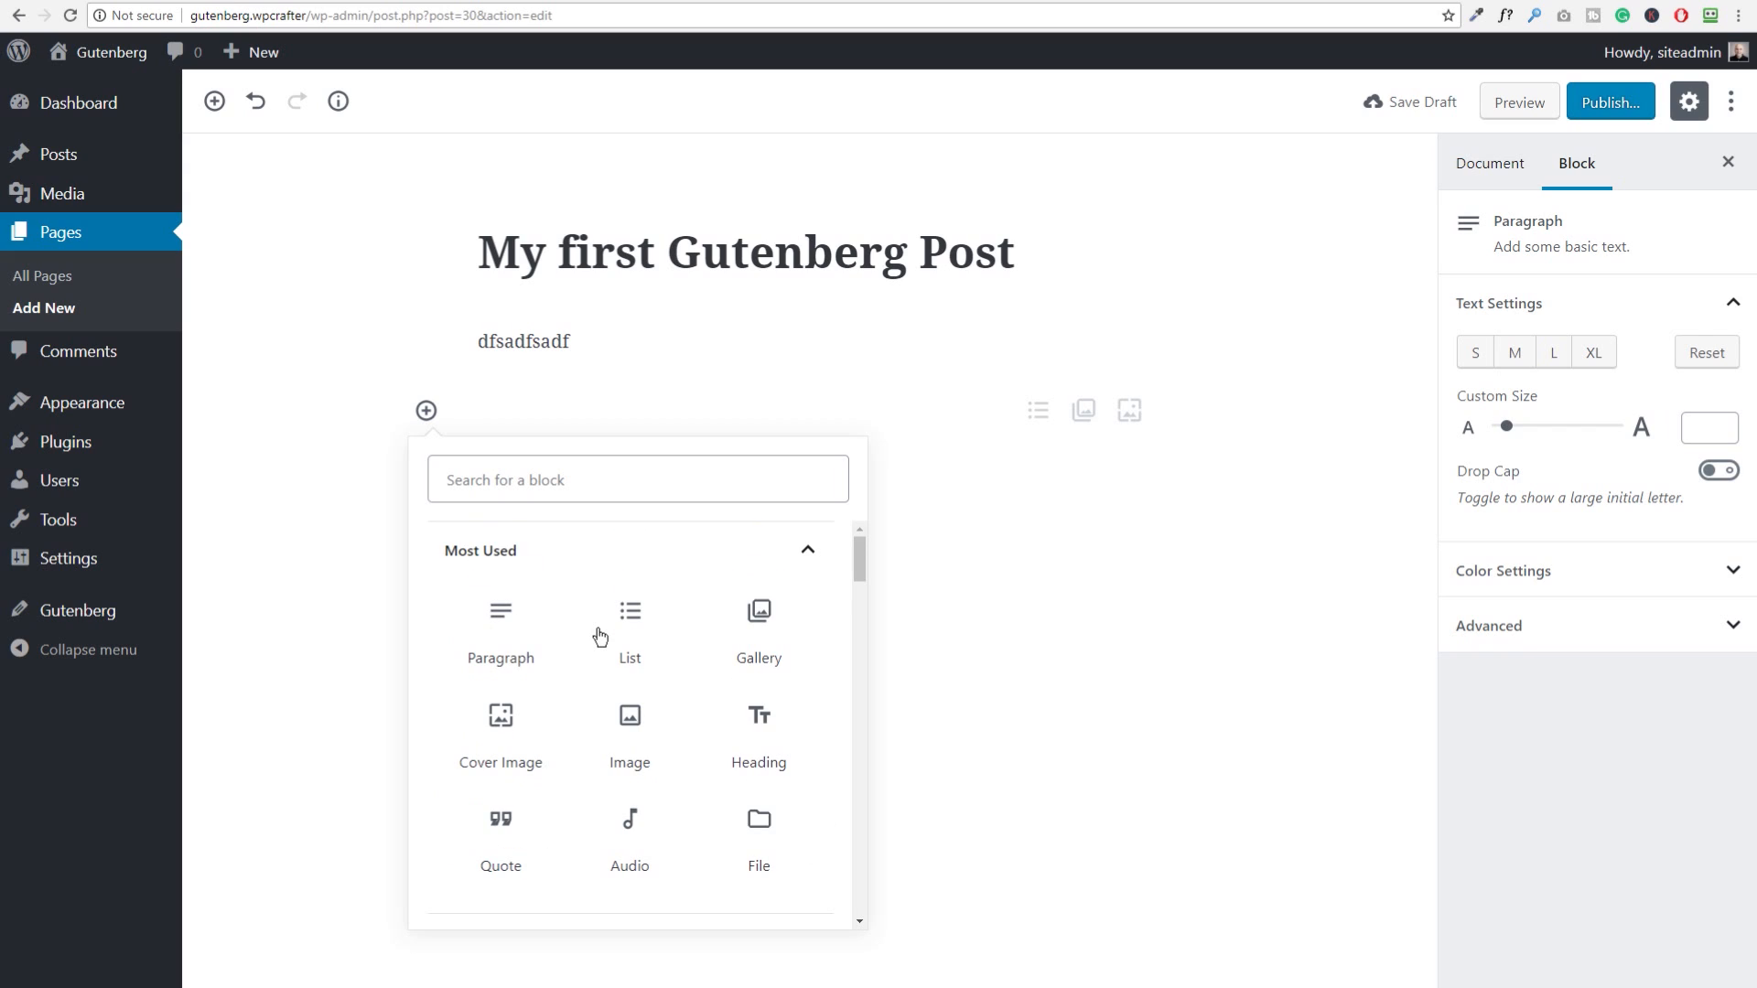
{"action": "left_click", "coordinate": [622, 732]}
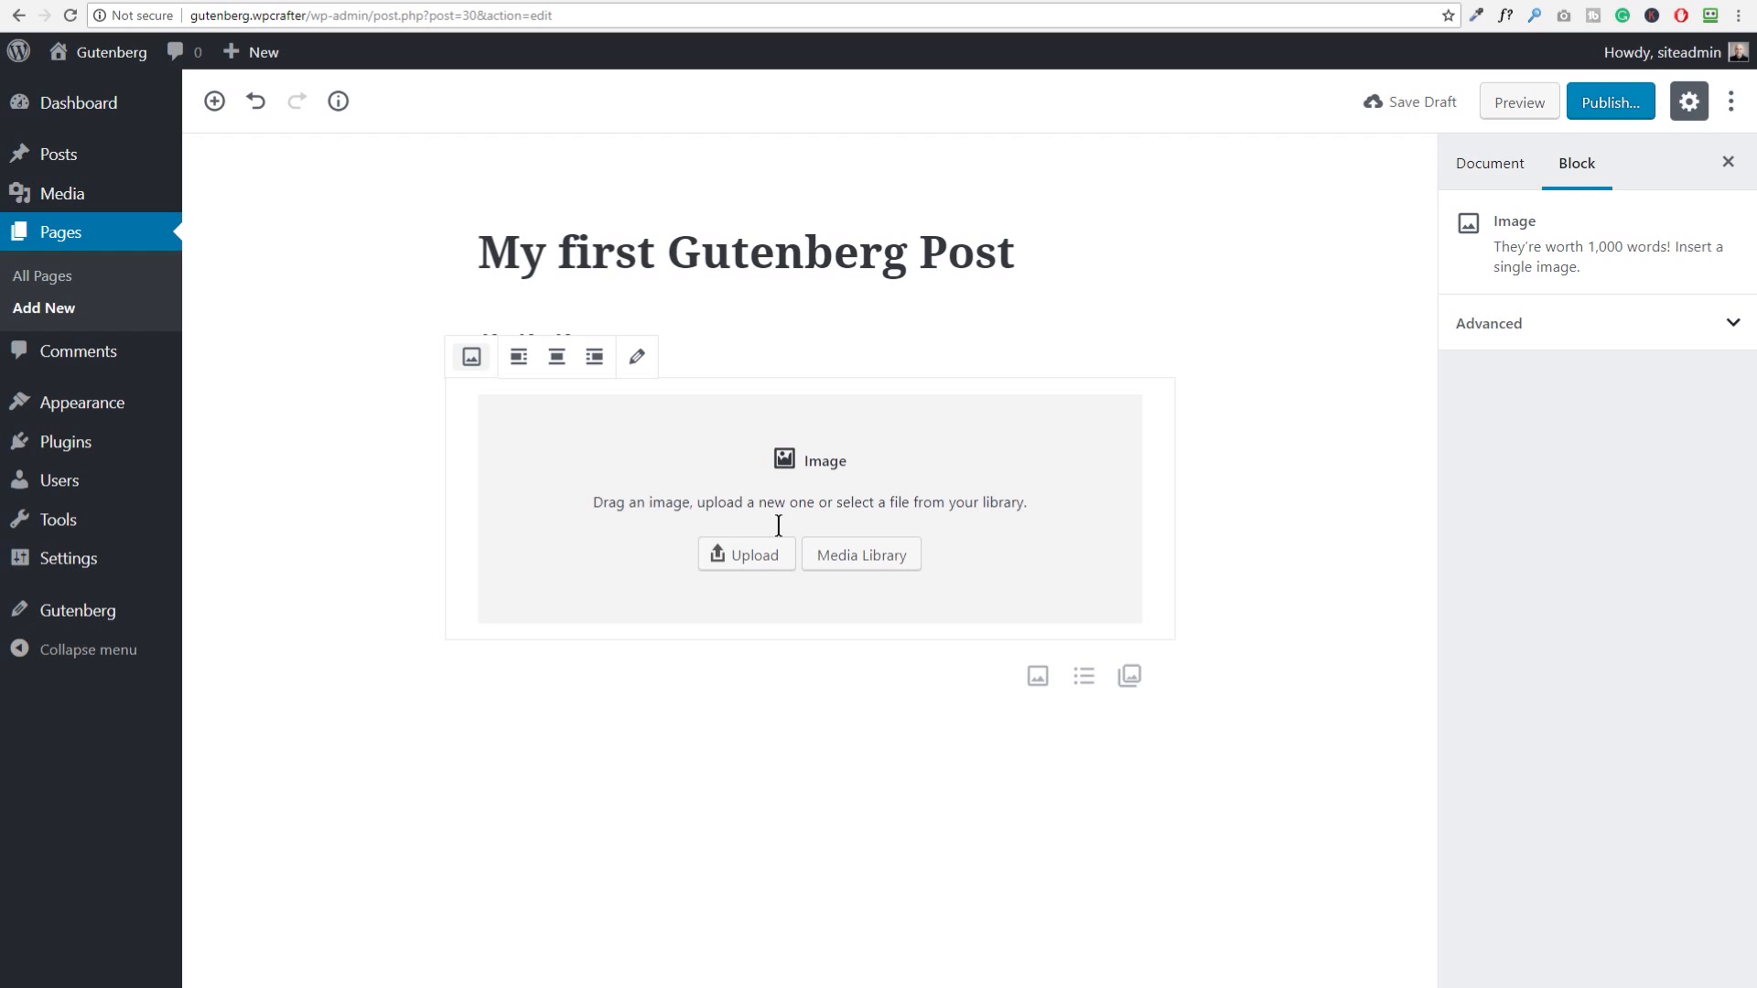
{"action": "left_click", "coordinate": [856, 554]}
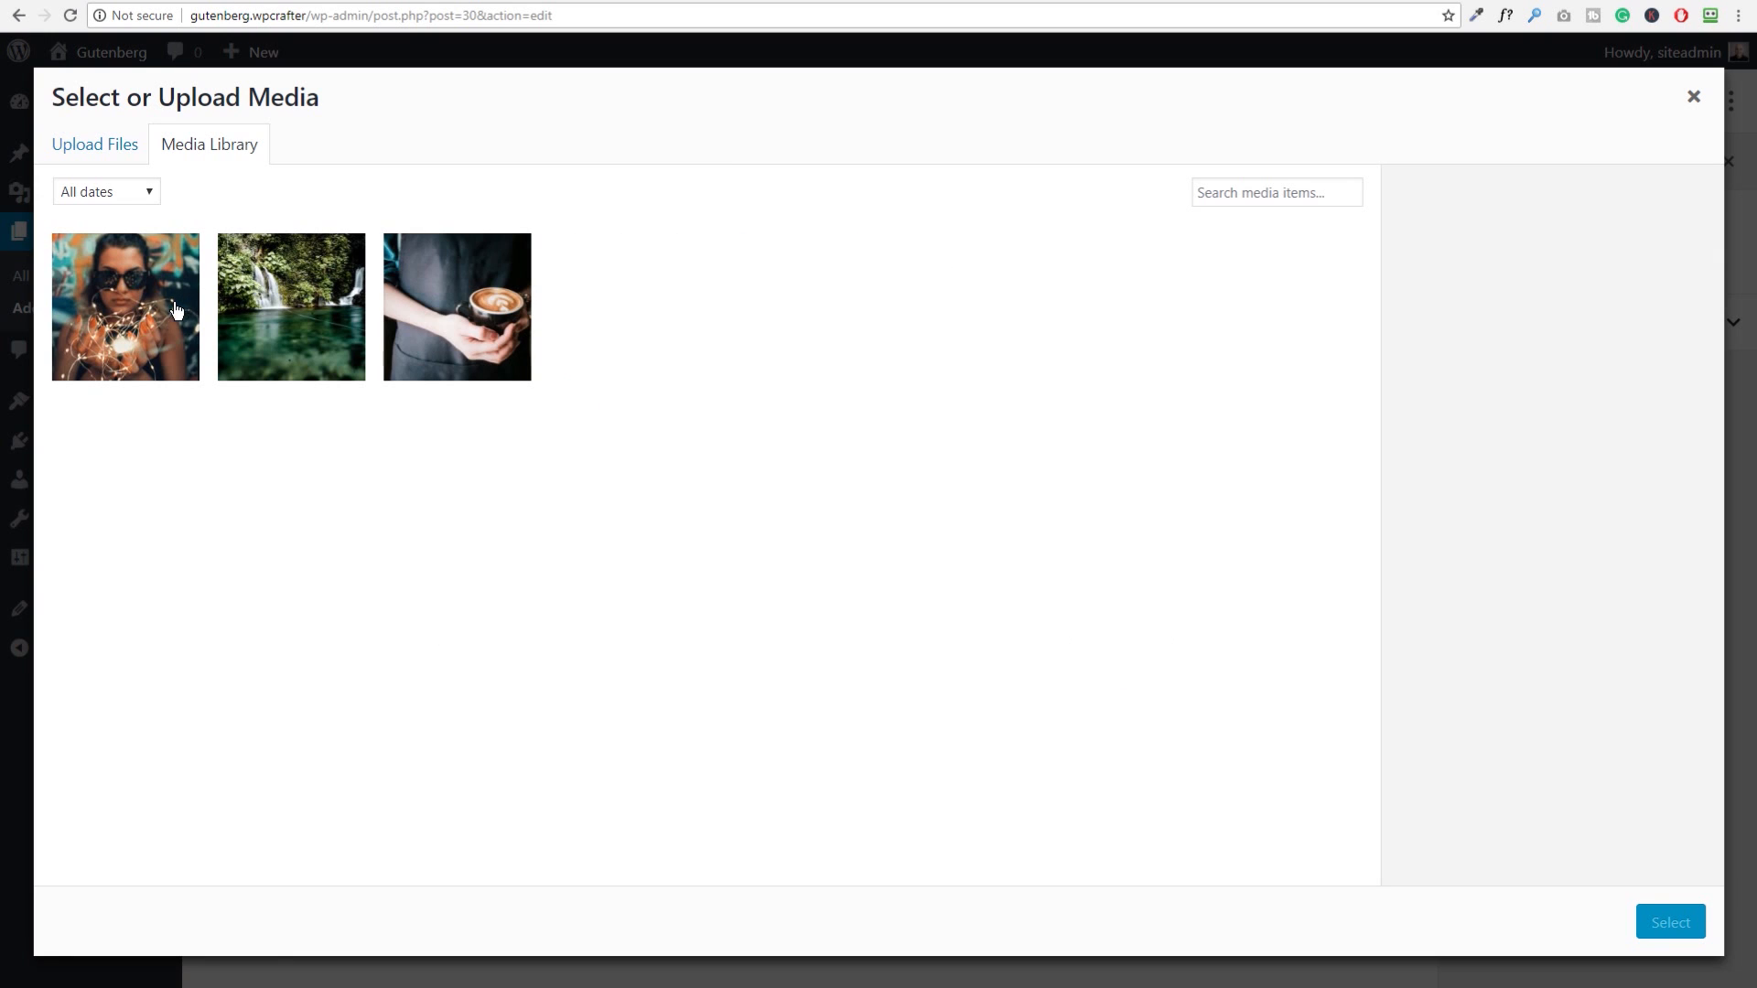
{"action": "left_click", "coordinate": [197, 342]}
{"action": "left_click", "coordinate": [1696, 928]}
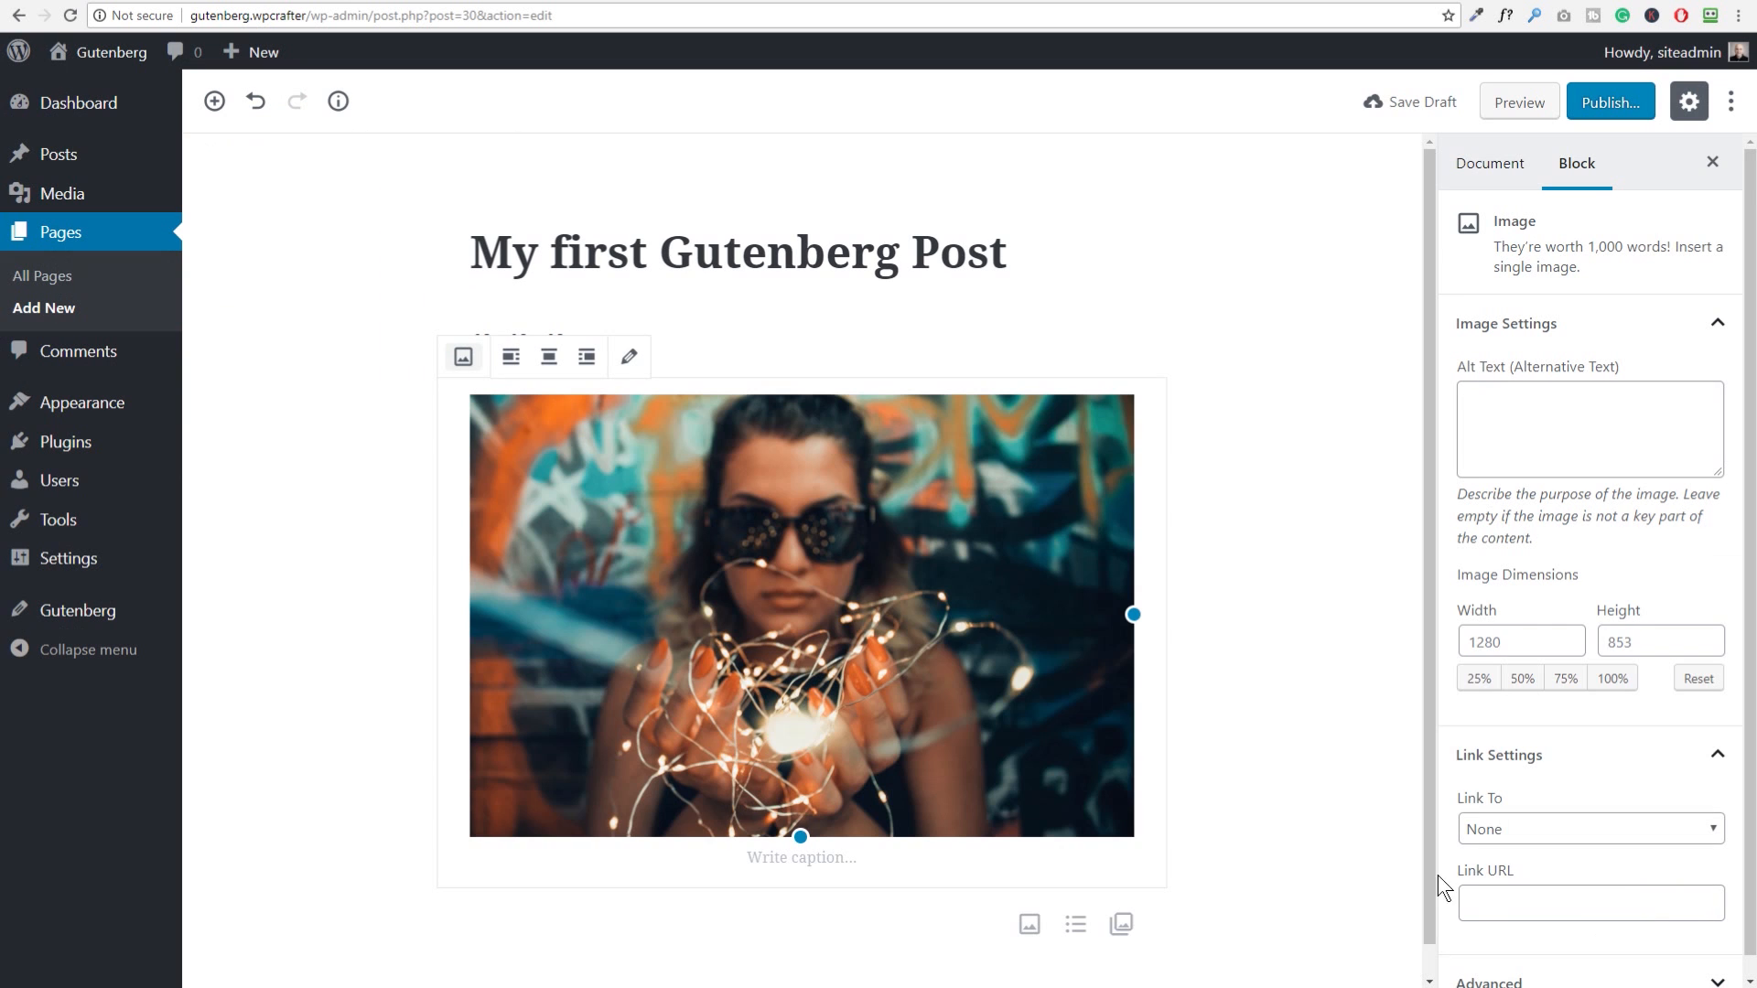
Step: Caption the photo "My Caption" and place the cursor in a new empty paragraph below it
{"action": "scroll", "coordinate": [707, 528], "scroll_direction": "down", "scroll_amount": 1}
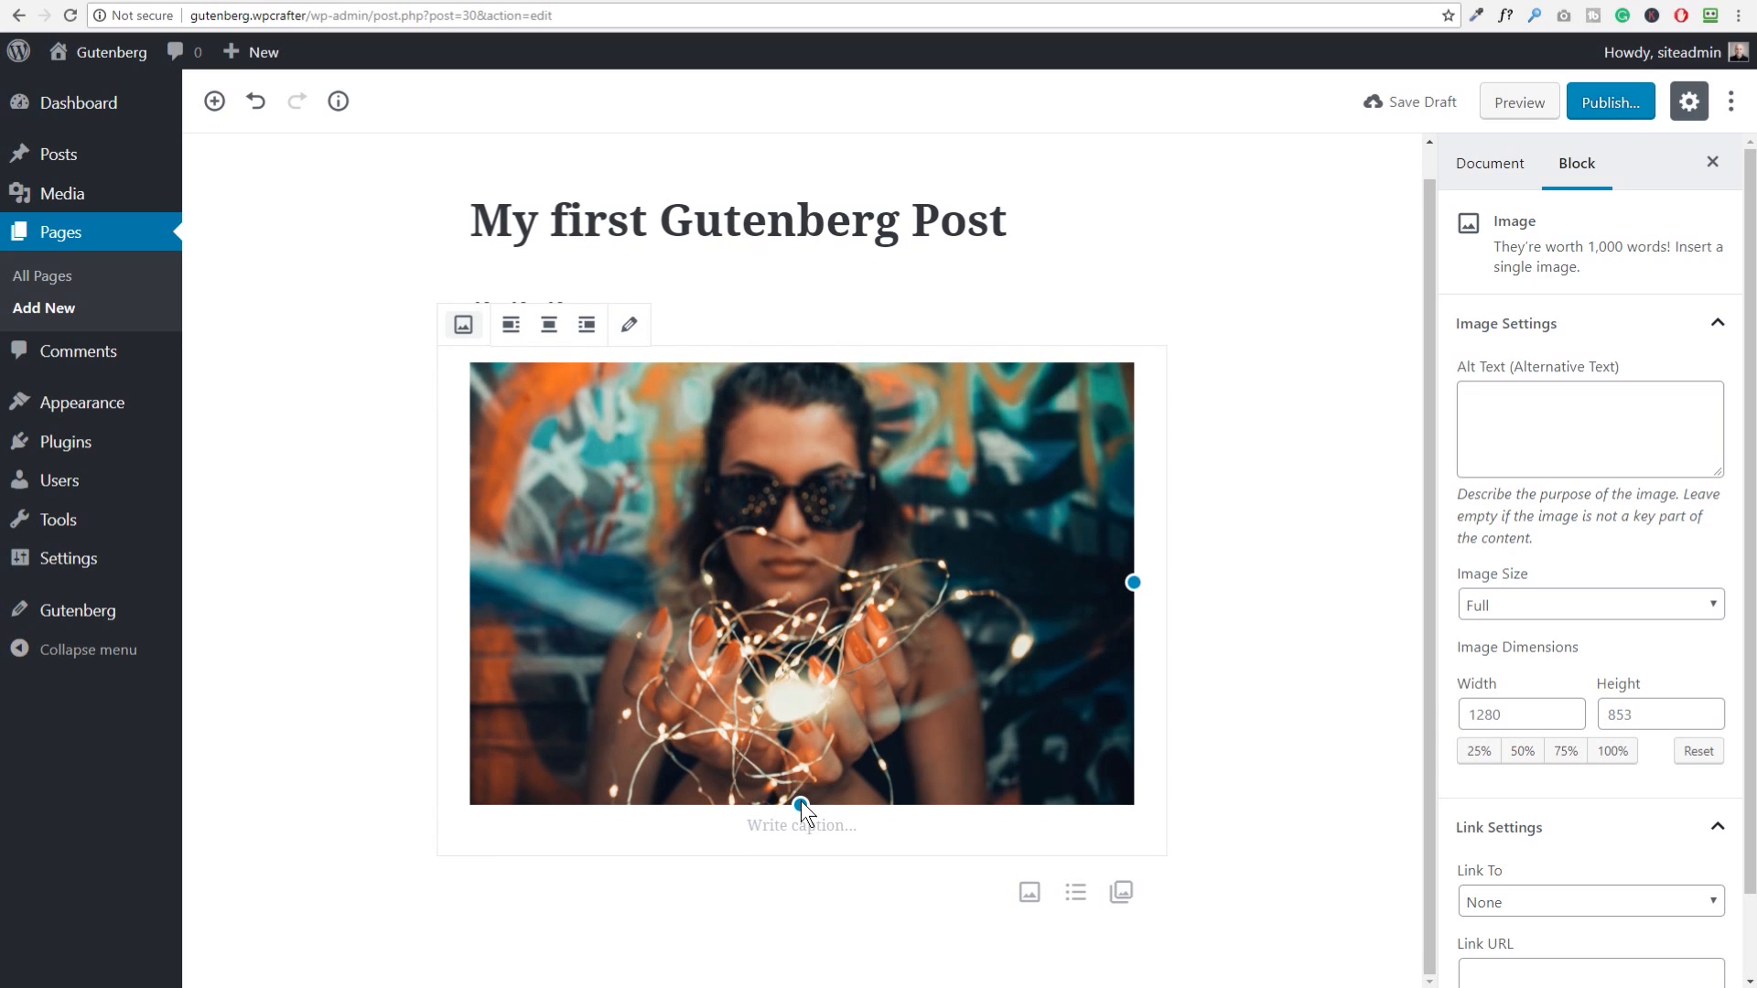
{"action": "left_click", "coordinate": [795, 826]}
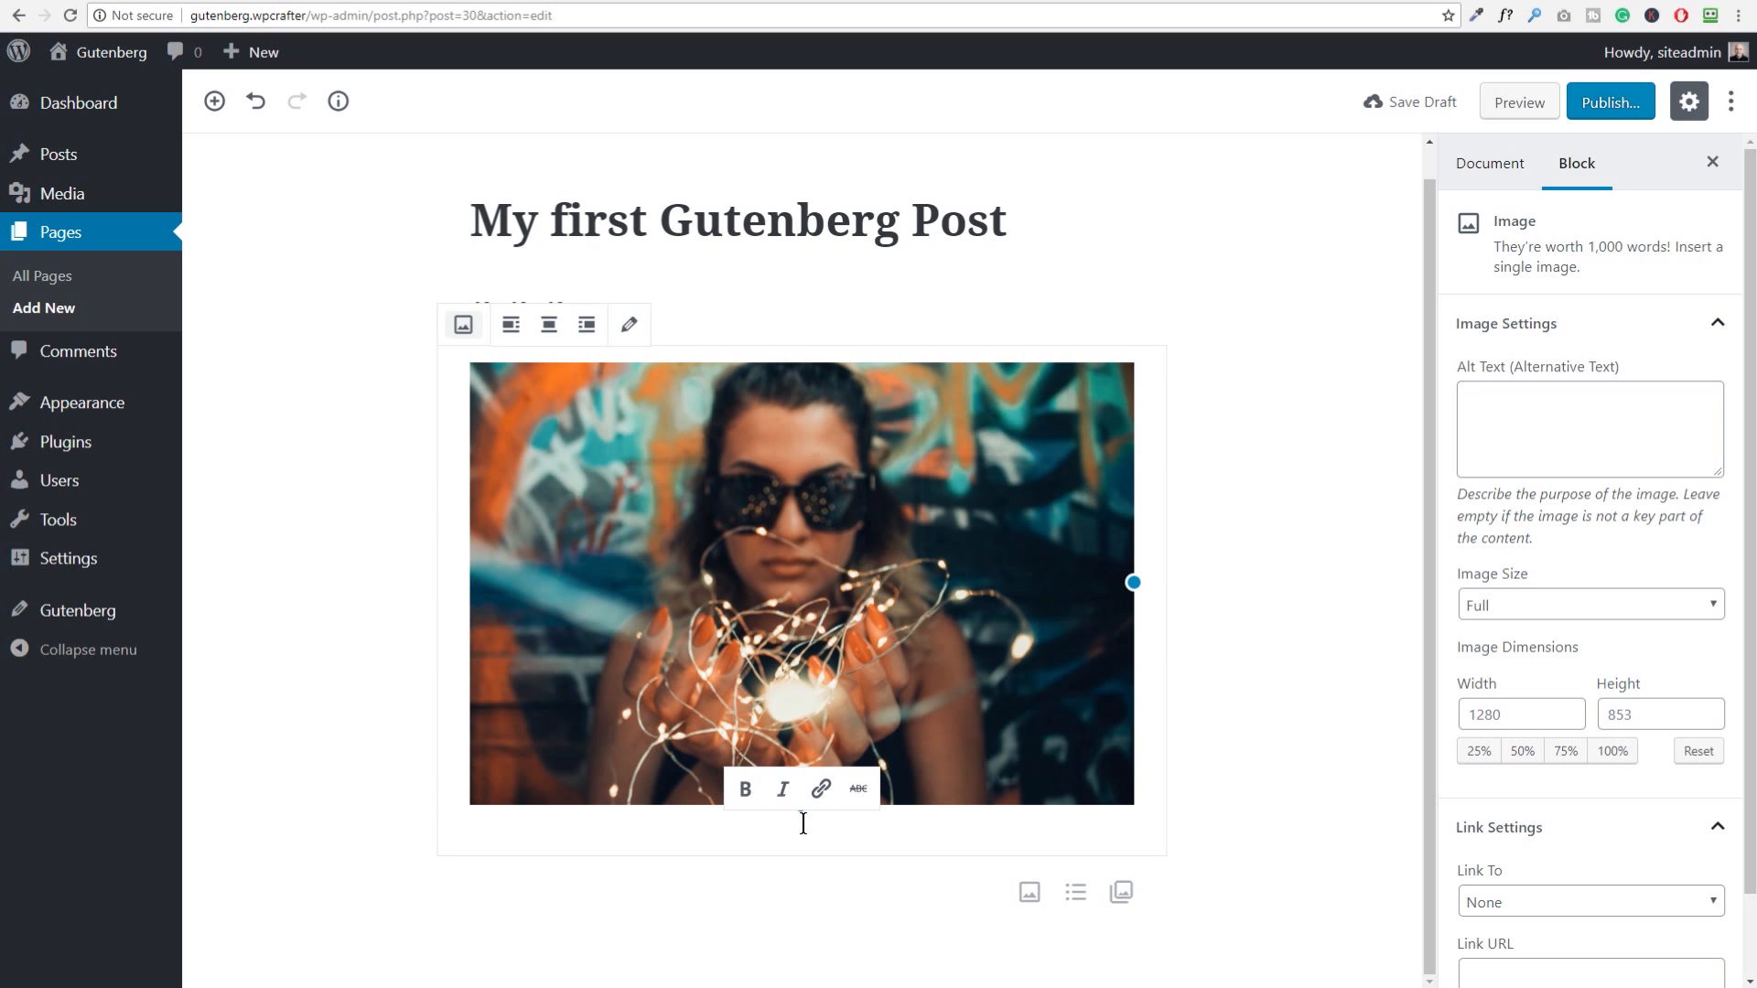
{"action": "left_click", "coordinate": [686, 894]}
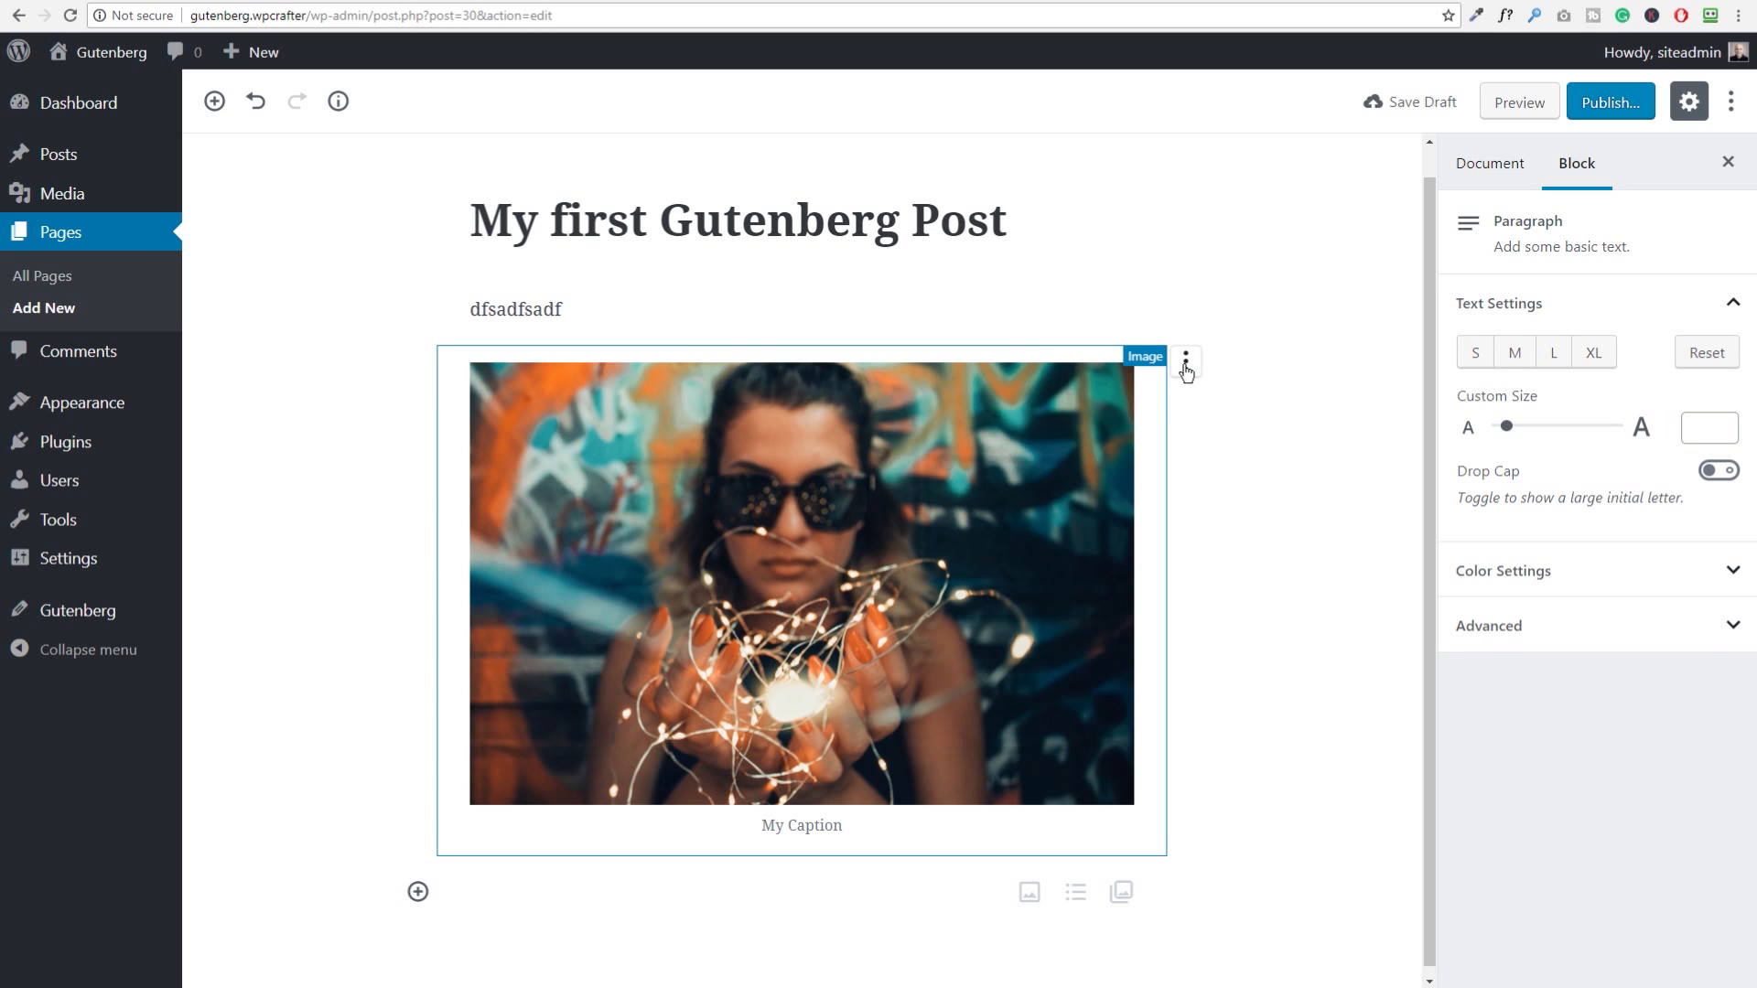
Step: Review the image block's additional options, such as Duplicate, Insert Before and Remove Block, then dismiss them and deselect the block
{"action": "left_click", "coordinate": [1185, 366]}
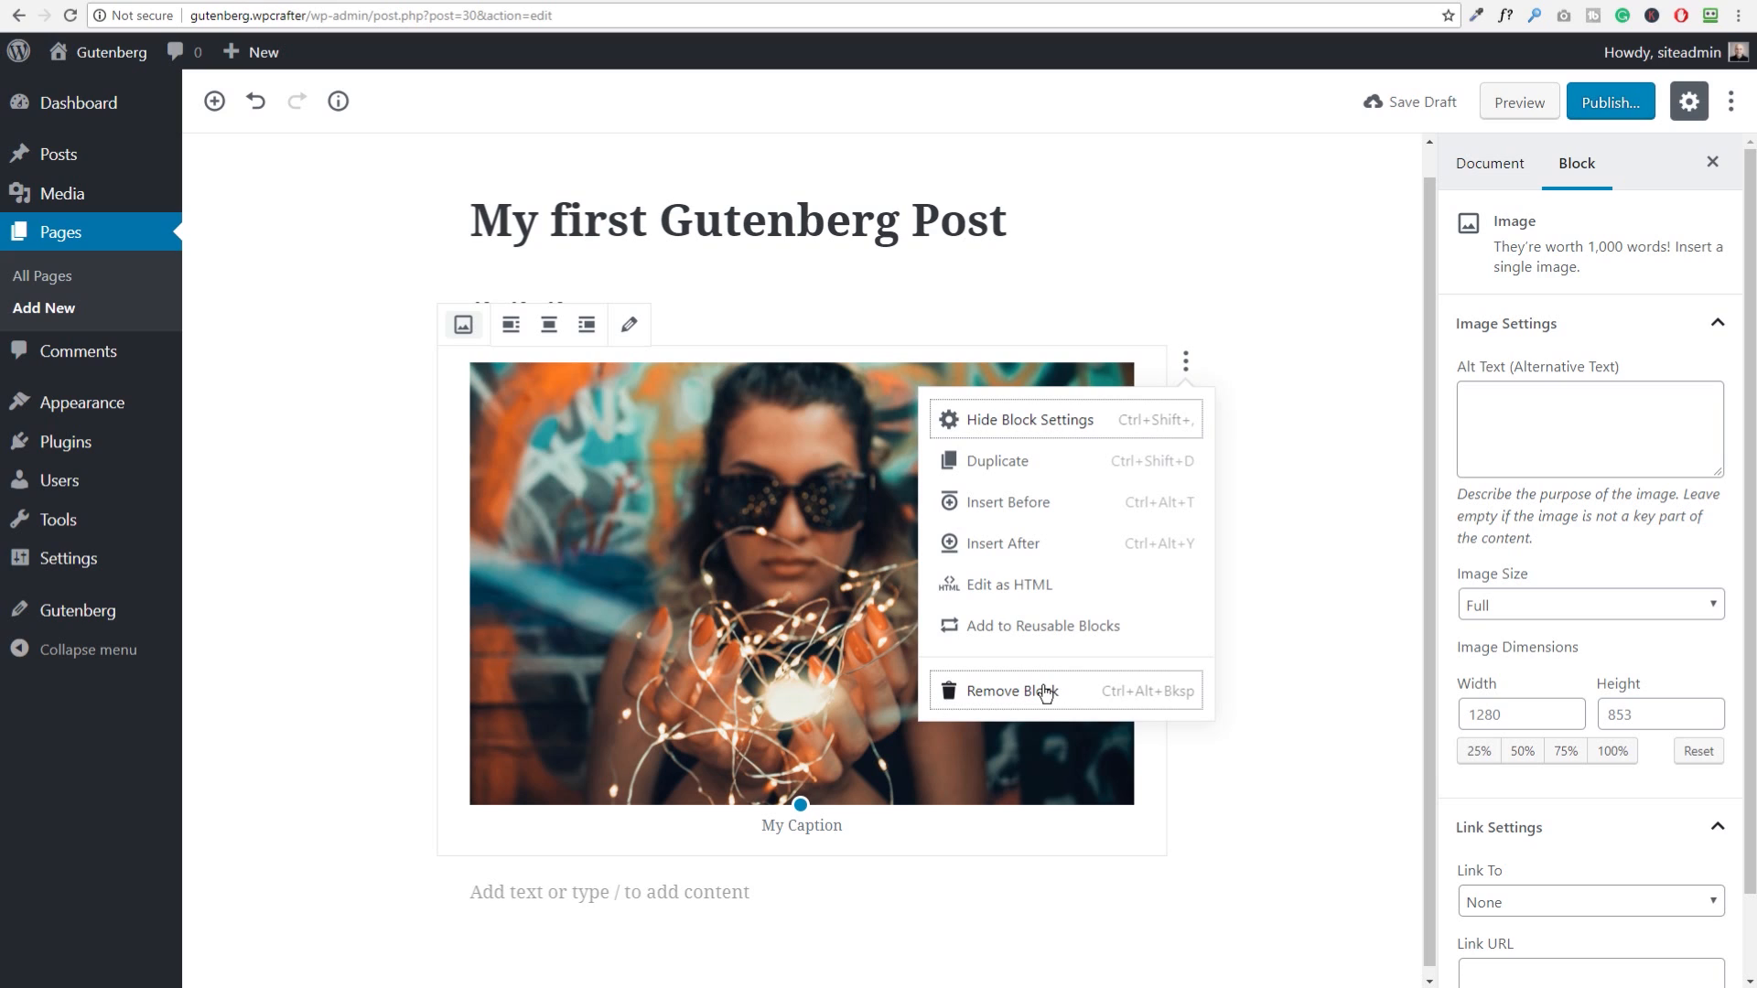
{"action": "left_click", "coordinate": [1270, 404]}
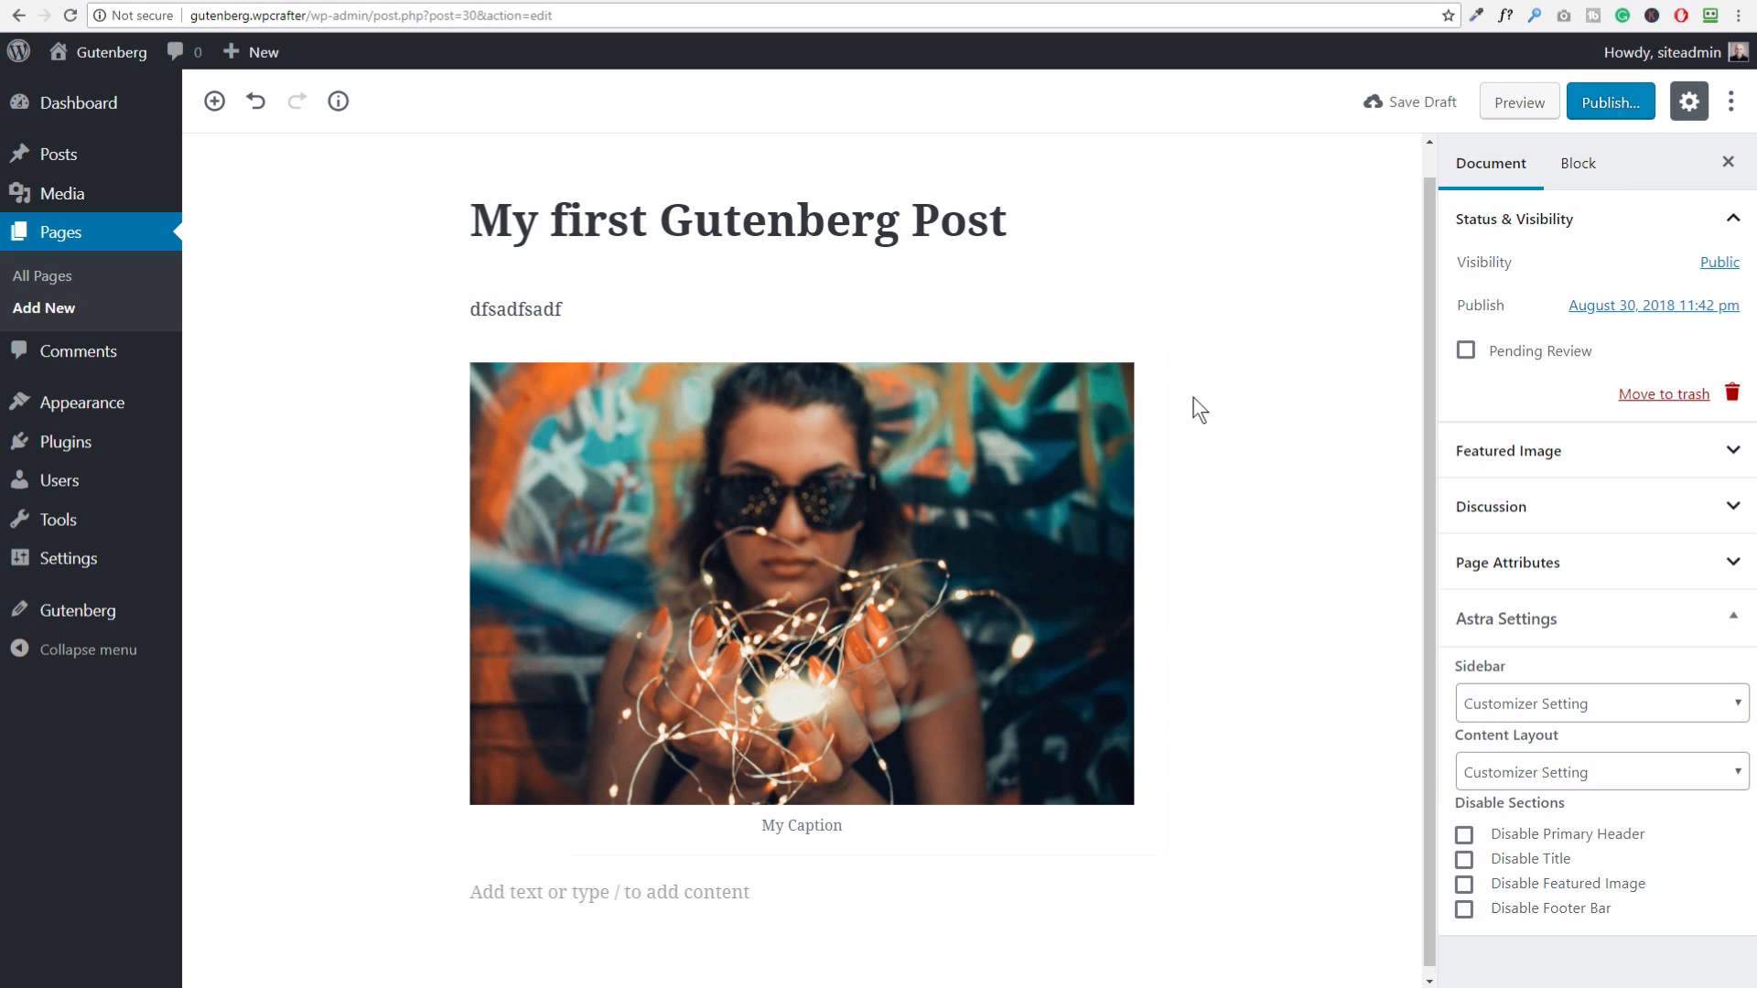
Step: Select the image block and review its alt text, image size, dimensions and link settings
{"action": "left_click", "coordinate": [832, 502]}
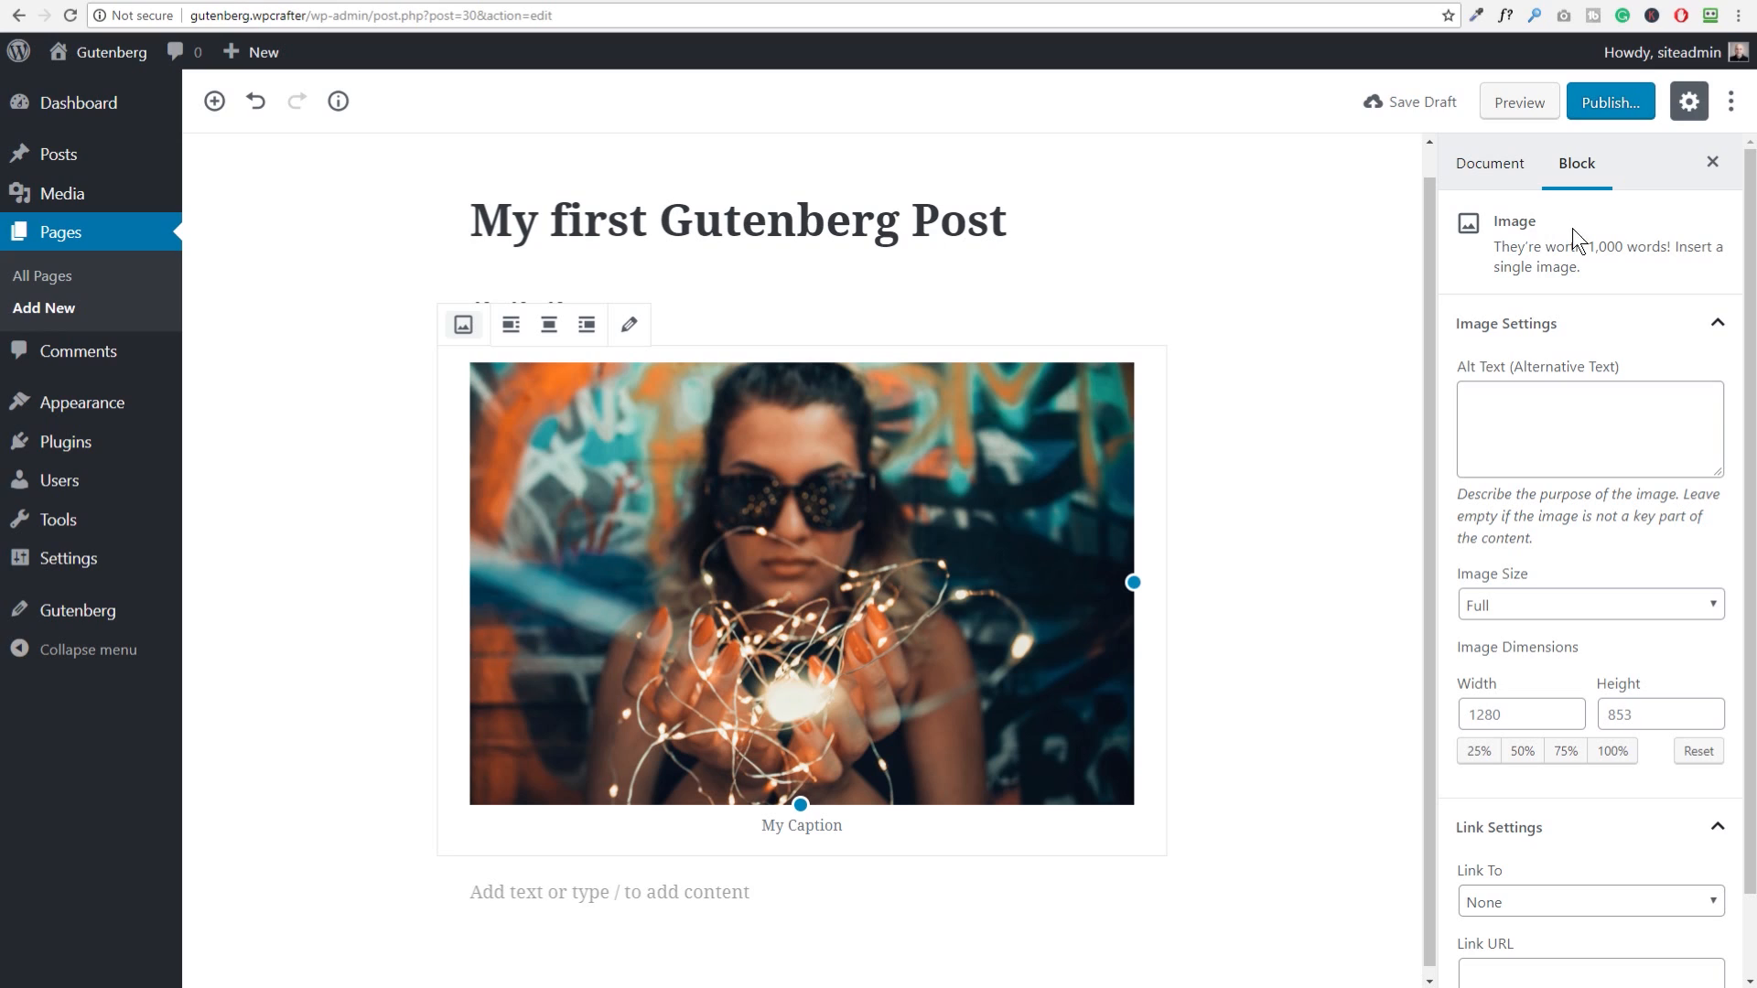
{"action": "left_click", "coordinate": [1570, 408]}
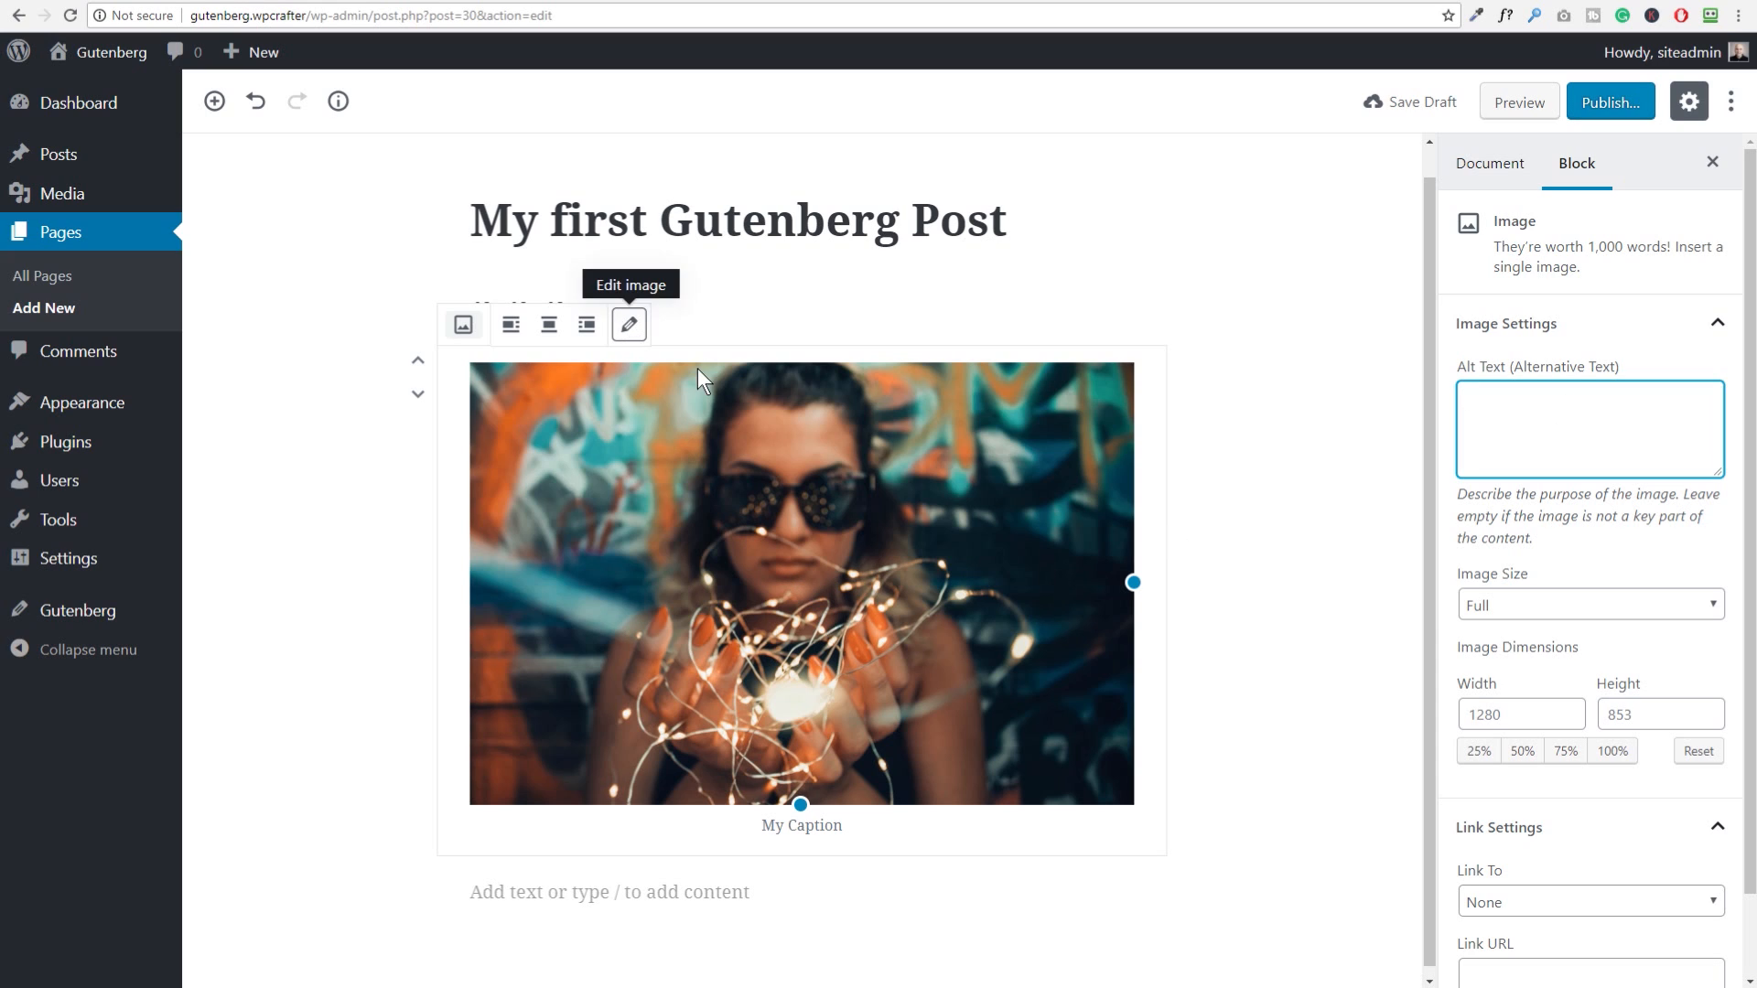
{"action": "scroll", "coordinate": [1554, 458], "scroll_direction": "down", "scroll_amount": 1}
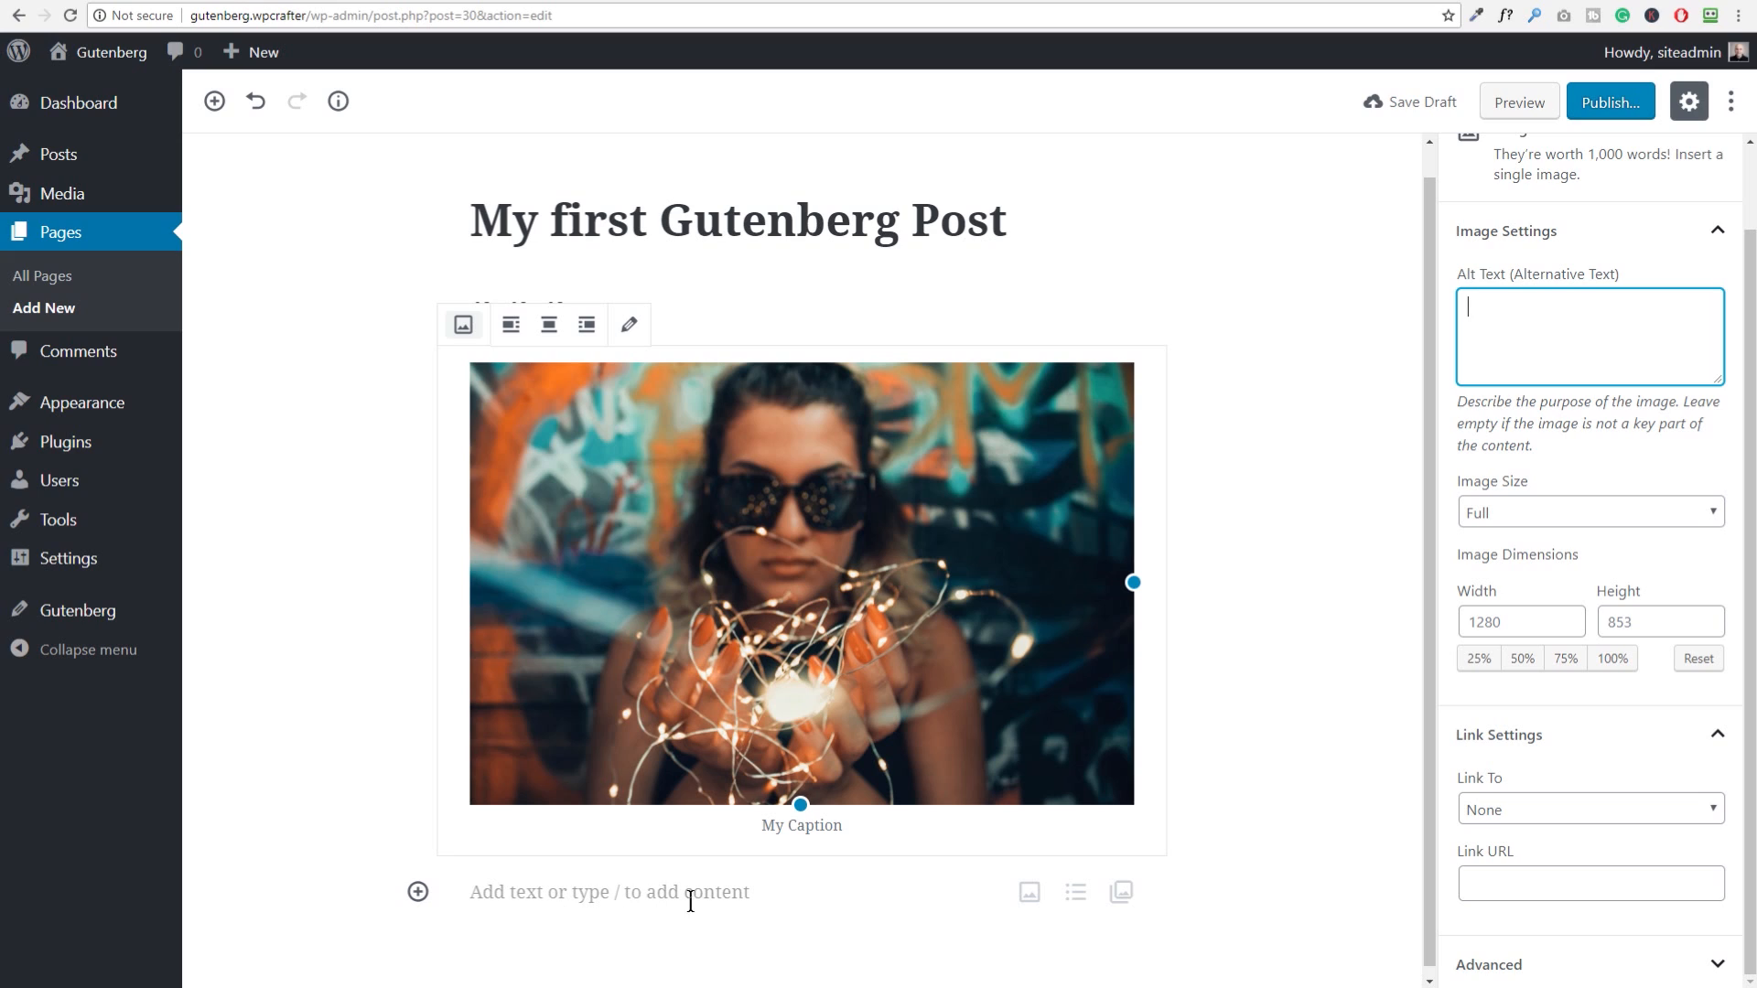
Step: Select the empty paragraph below the photo and review its text, color and advanced settings
{"action": "left_click", "coordinate": [762, 895]}
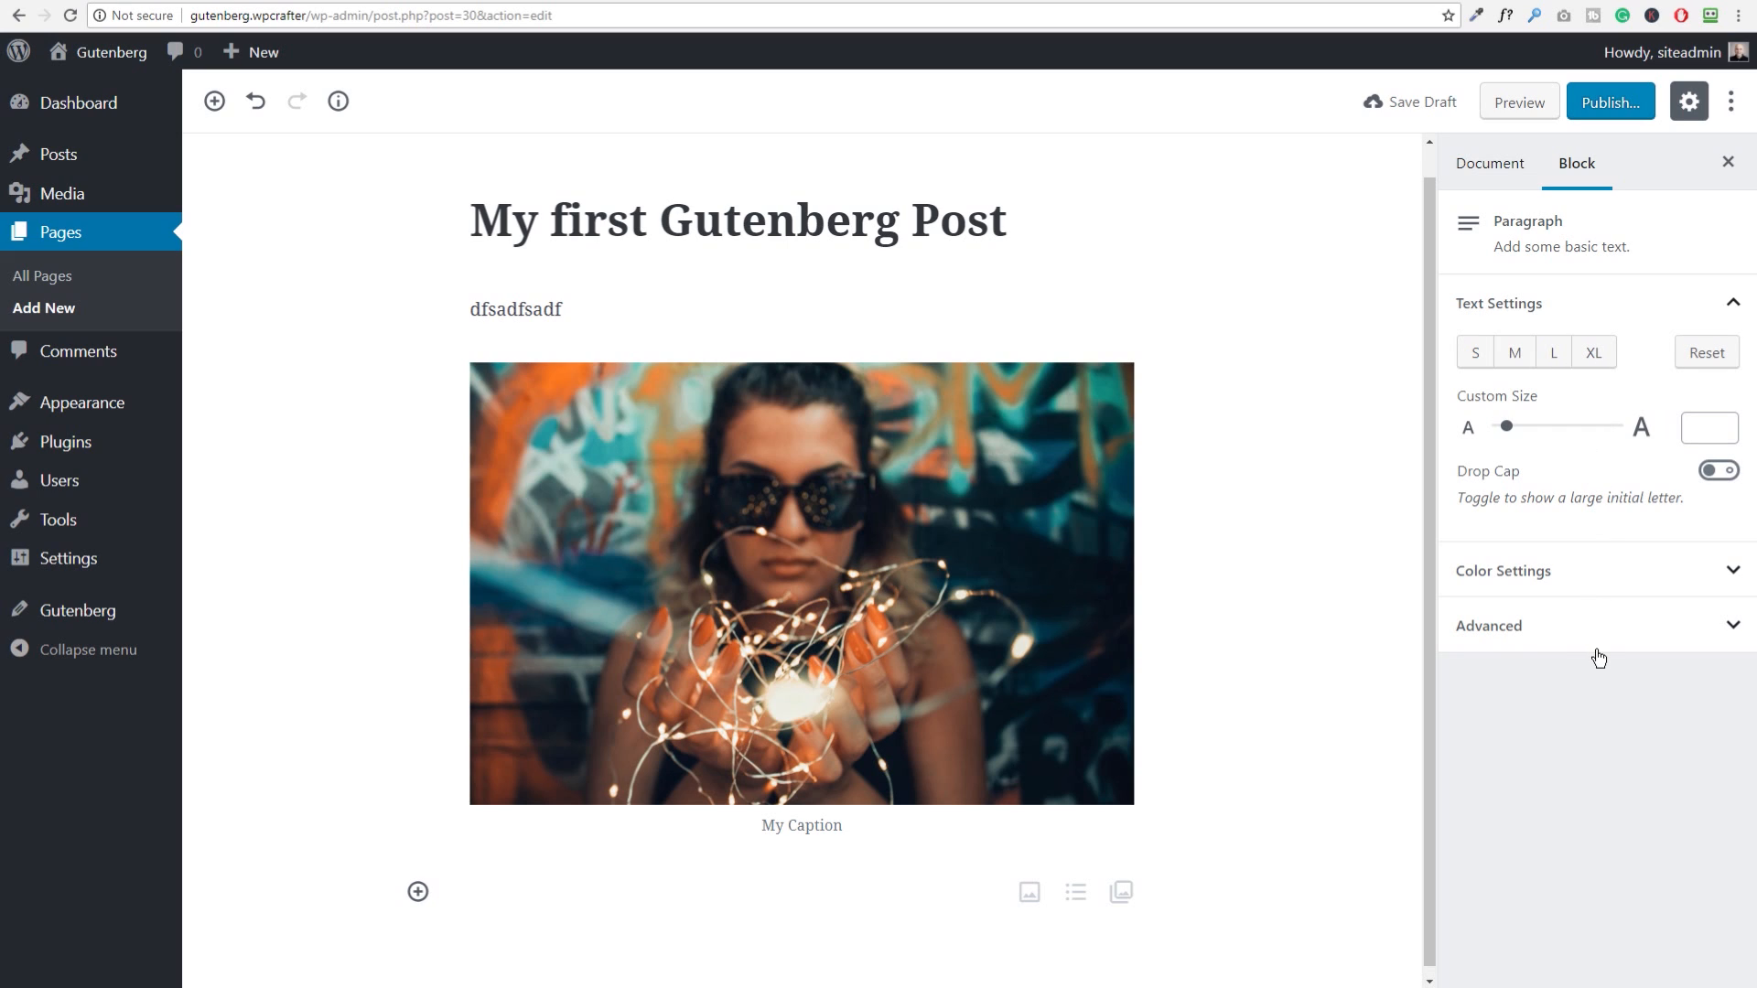
{"action": "left_click", "coordinate": [1601, 586]}
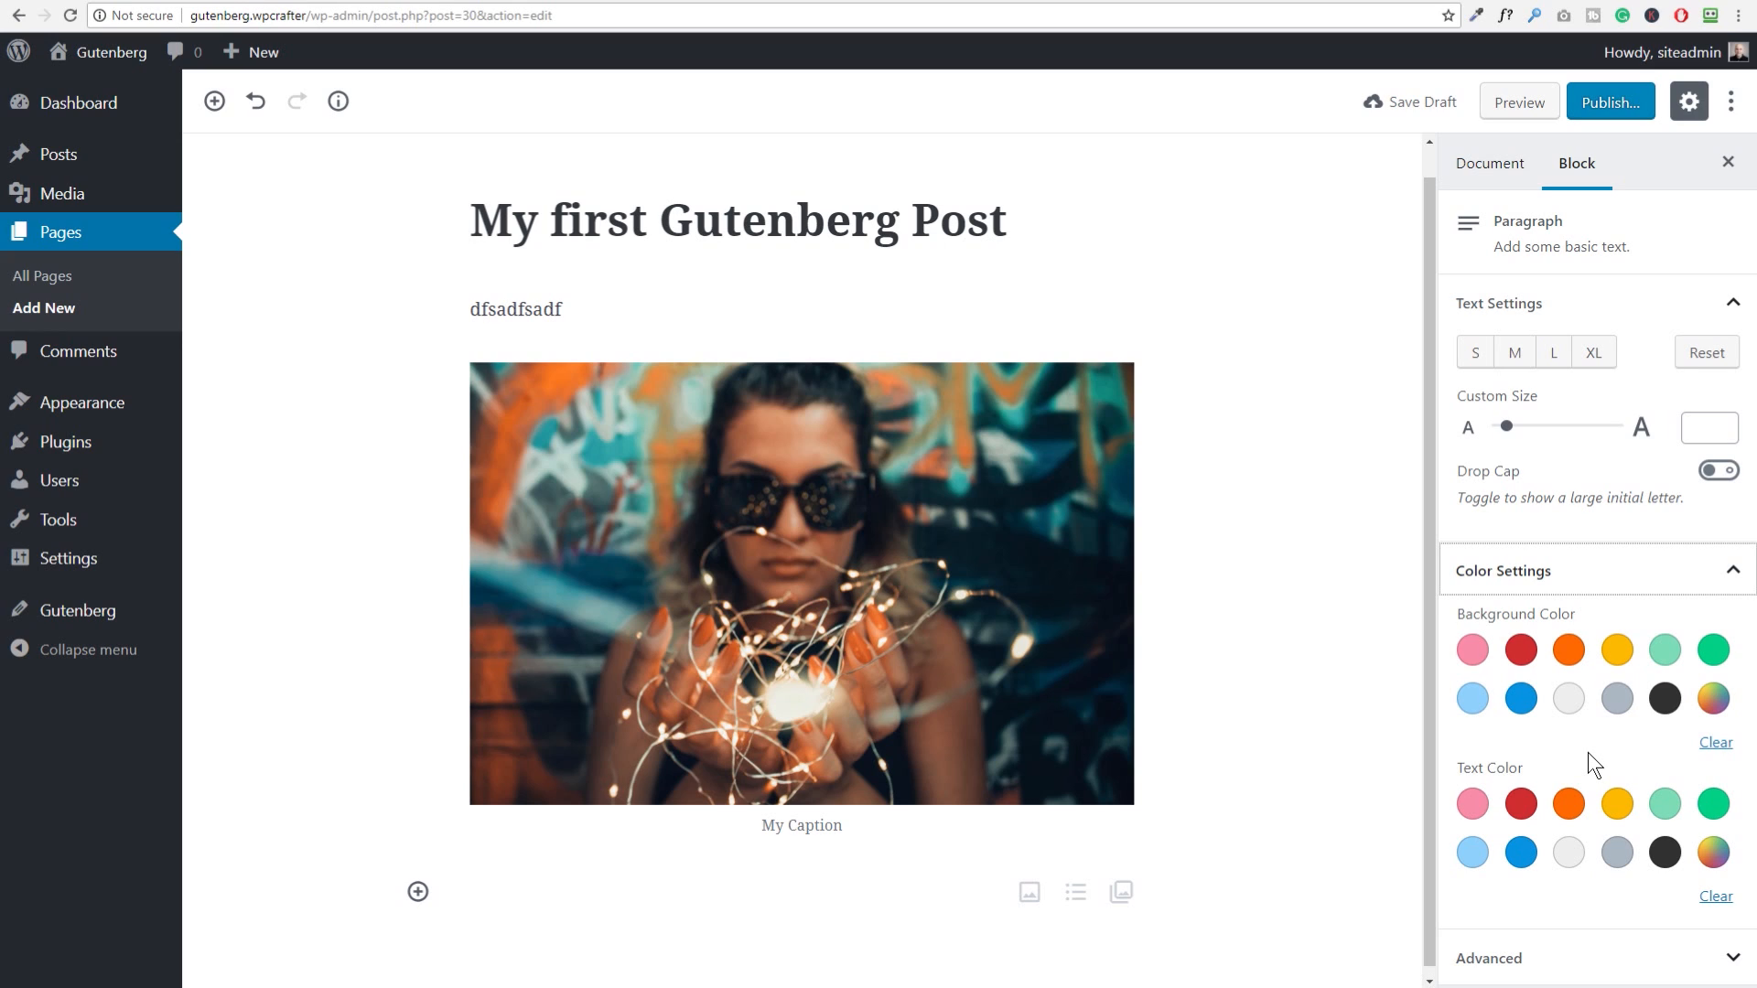
{"action": "left_click", "coordinate": [1581, 584]}
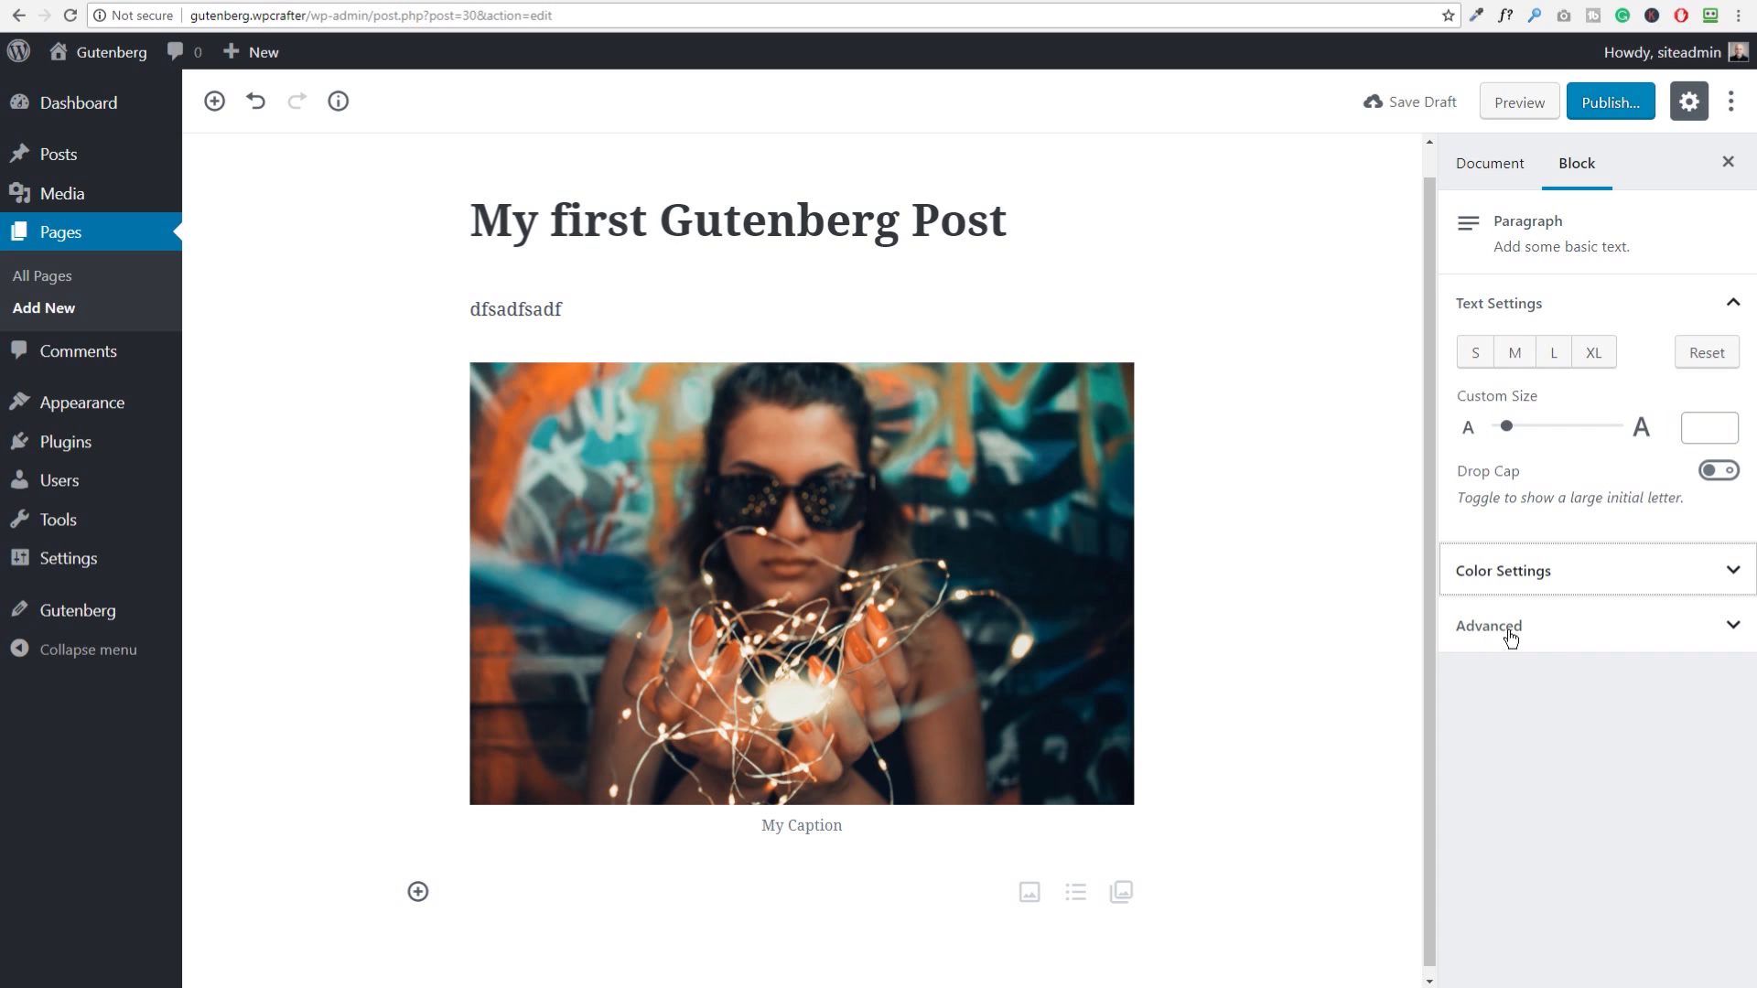
{"action": "left_click", "coordinate": [1544, 636]}
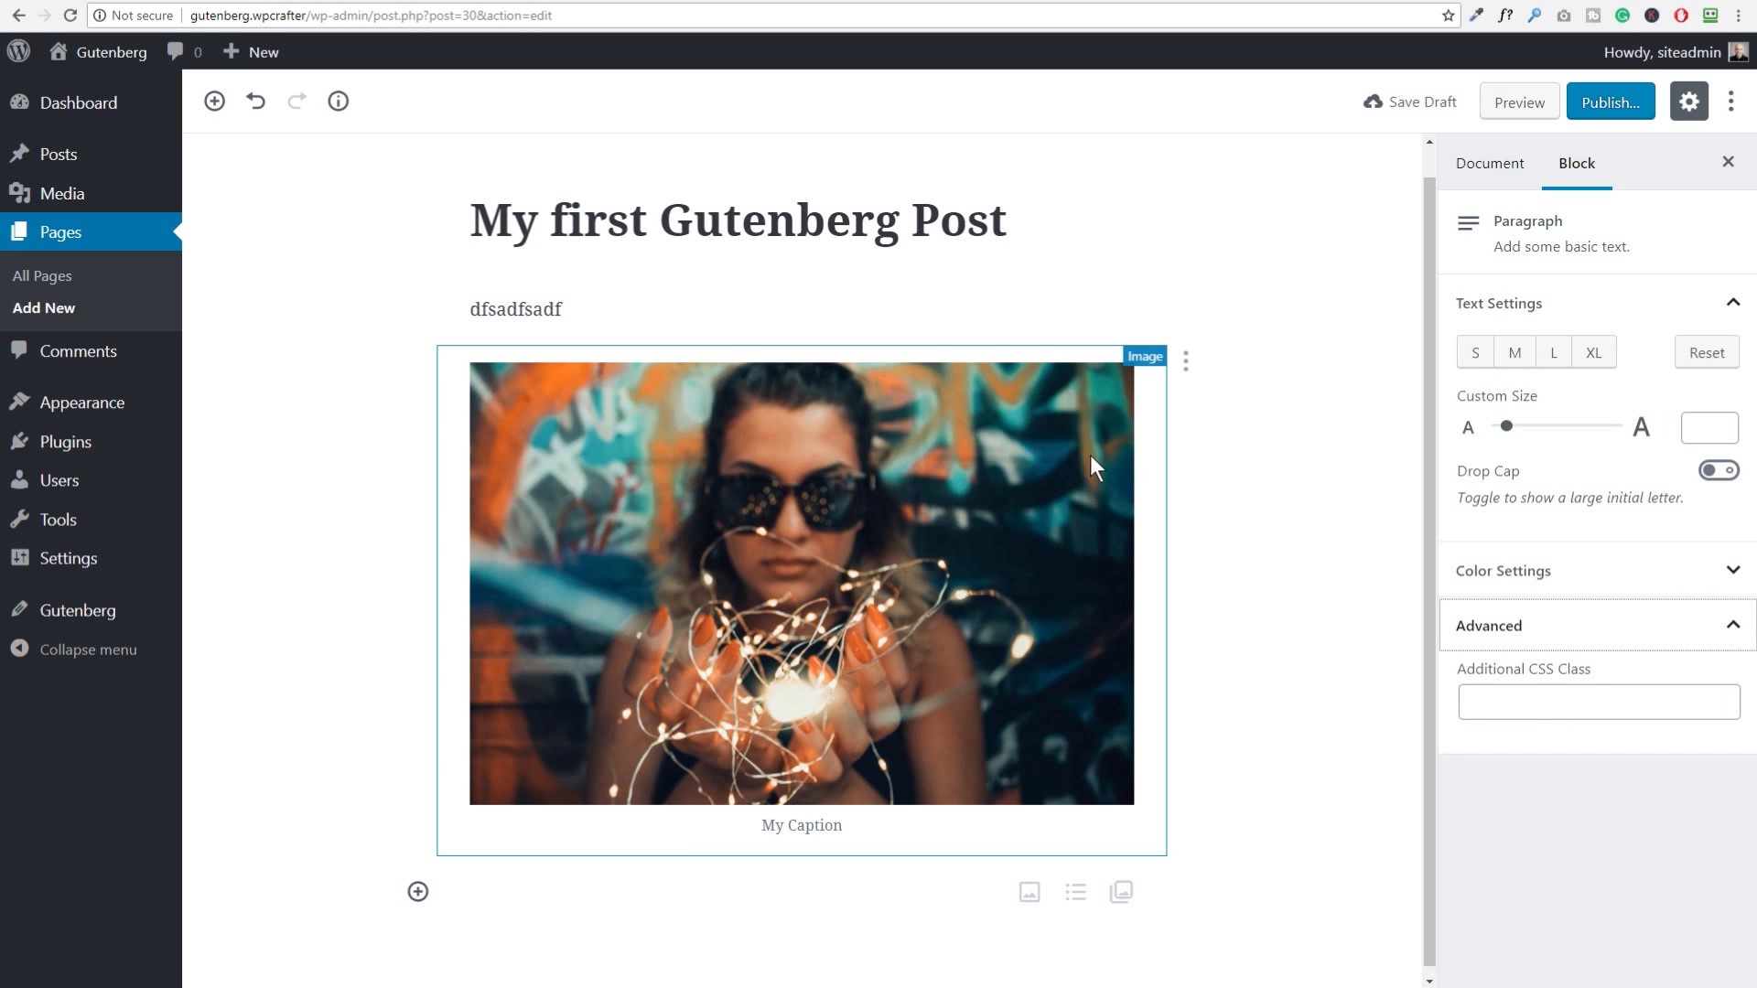
Step: Remove the image block and the "dfsadfsadf" paragraph, and place the cursor in the empty content area below the title
{"action": "left_click", "coordinate": [1187, 365]}
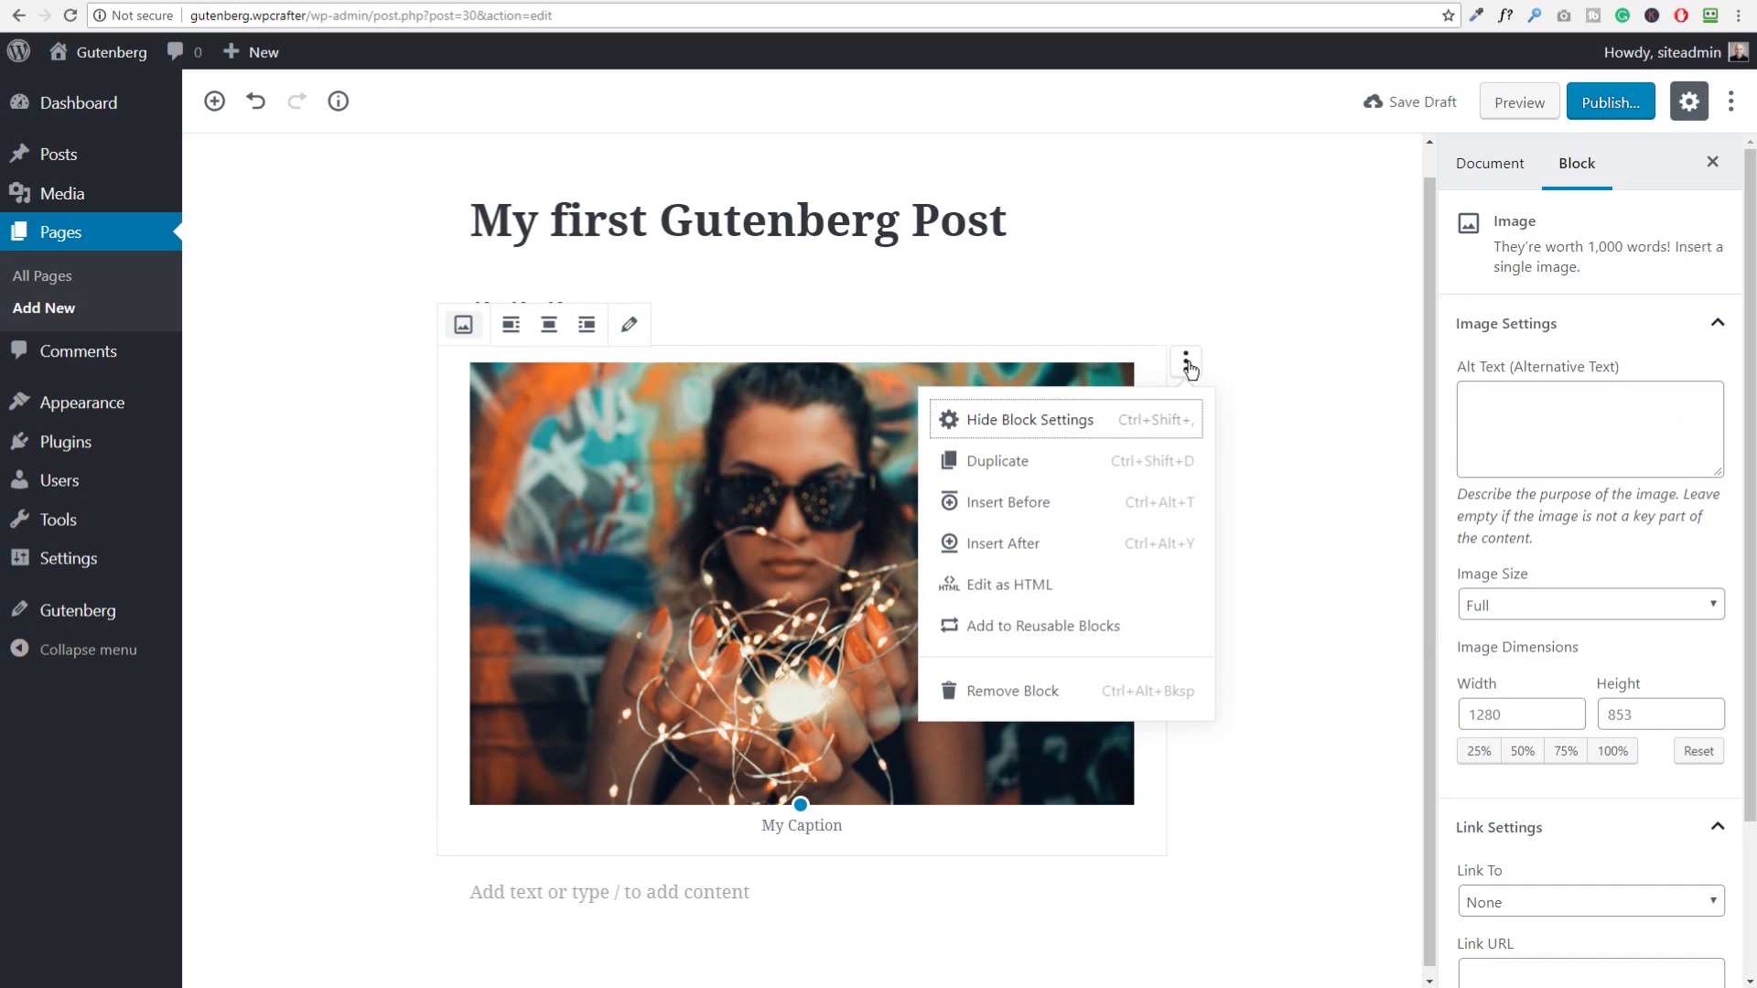
{"action": "left_click", "coordinate": [1014, 693]}
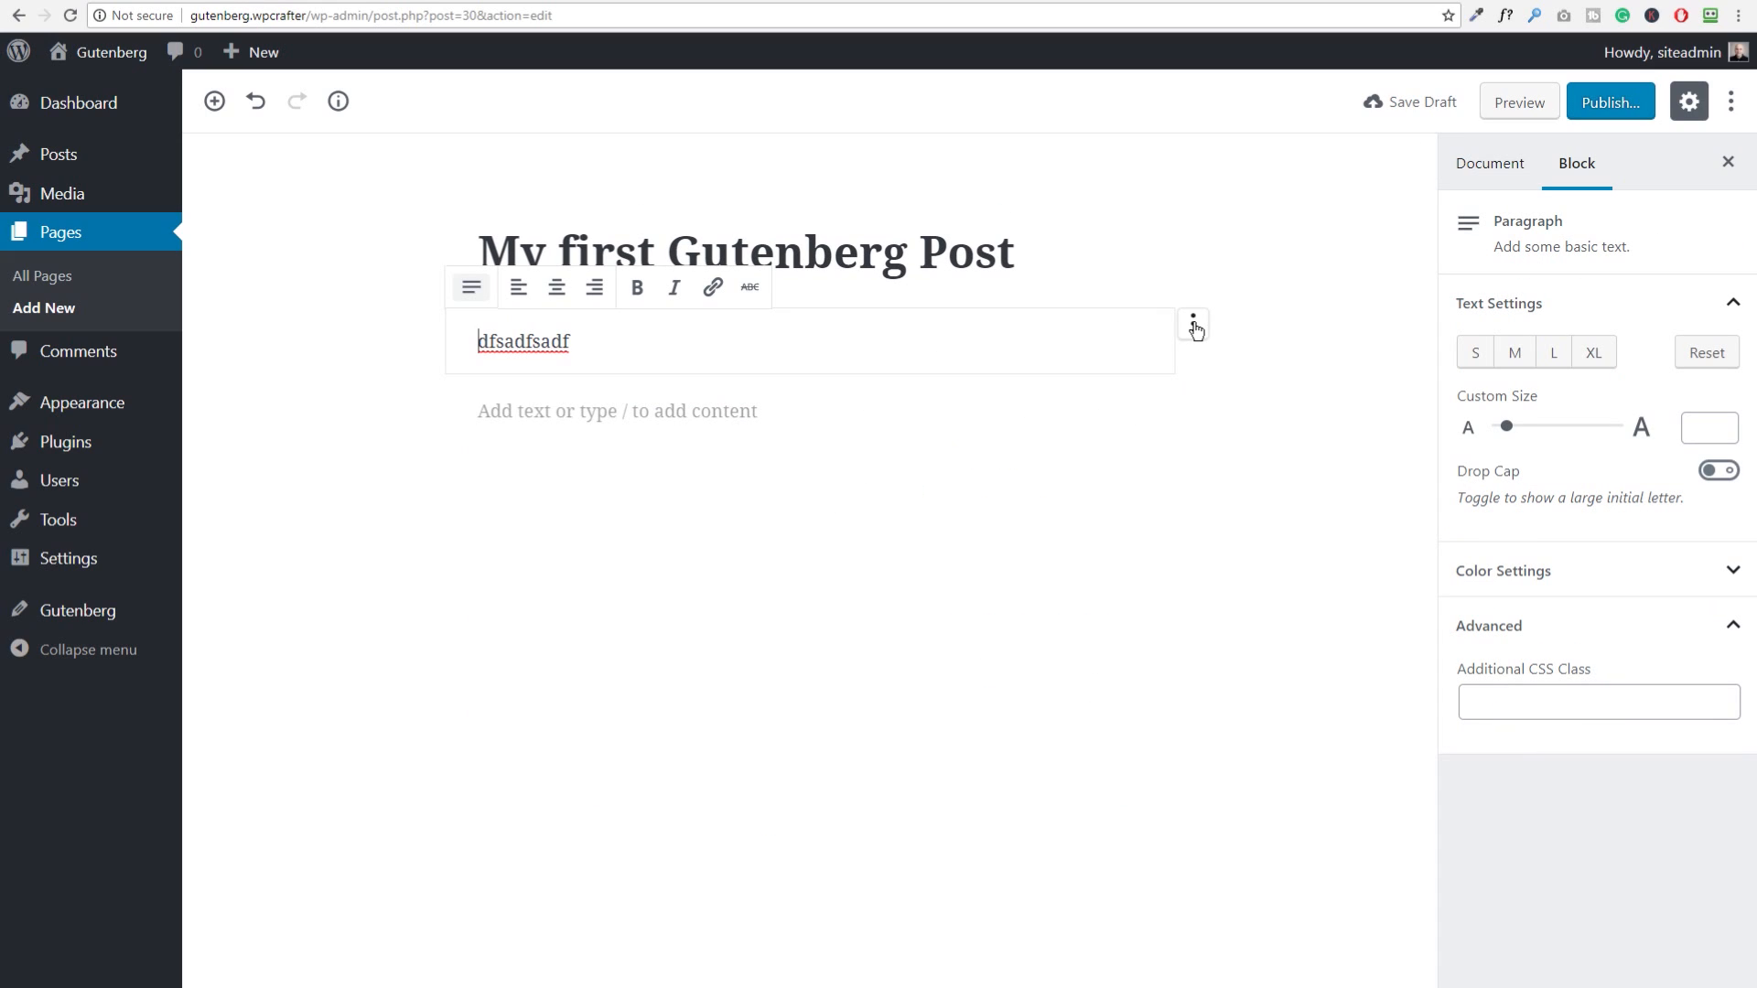
{"action": "left_click", "coordinate": [1192, 327]}
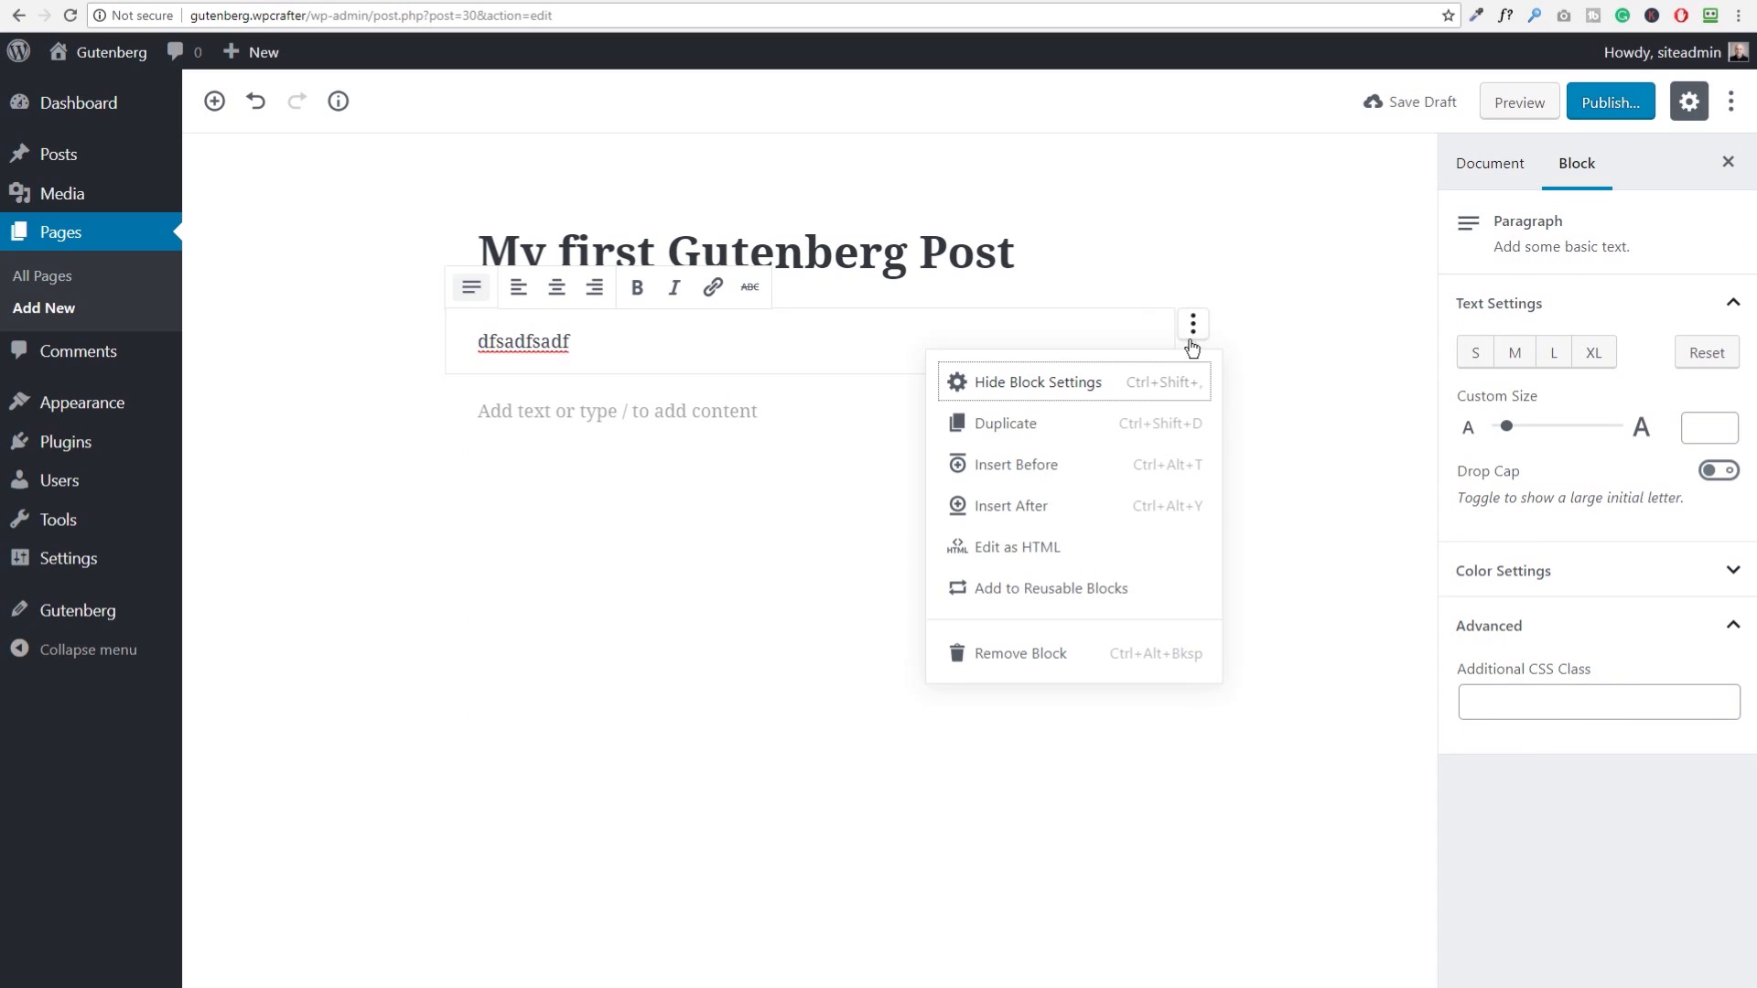
{"action": "left_click", "coordinate": [1050, 655]}
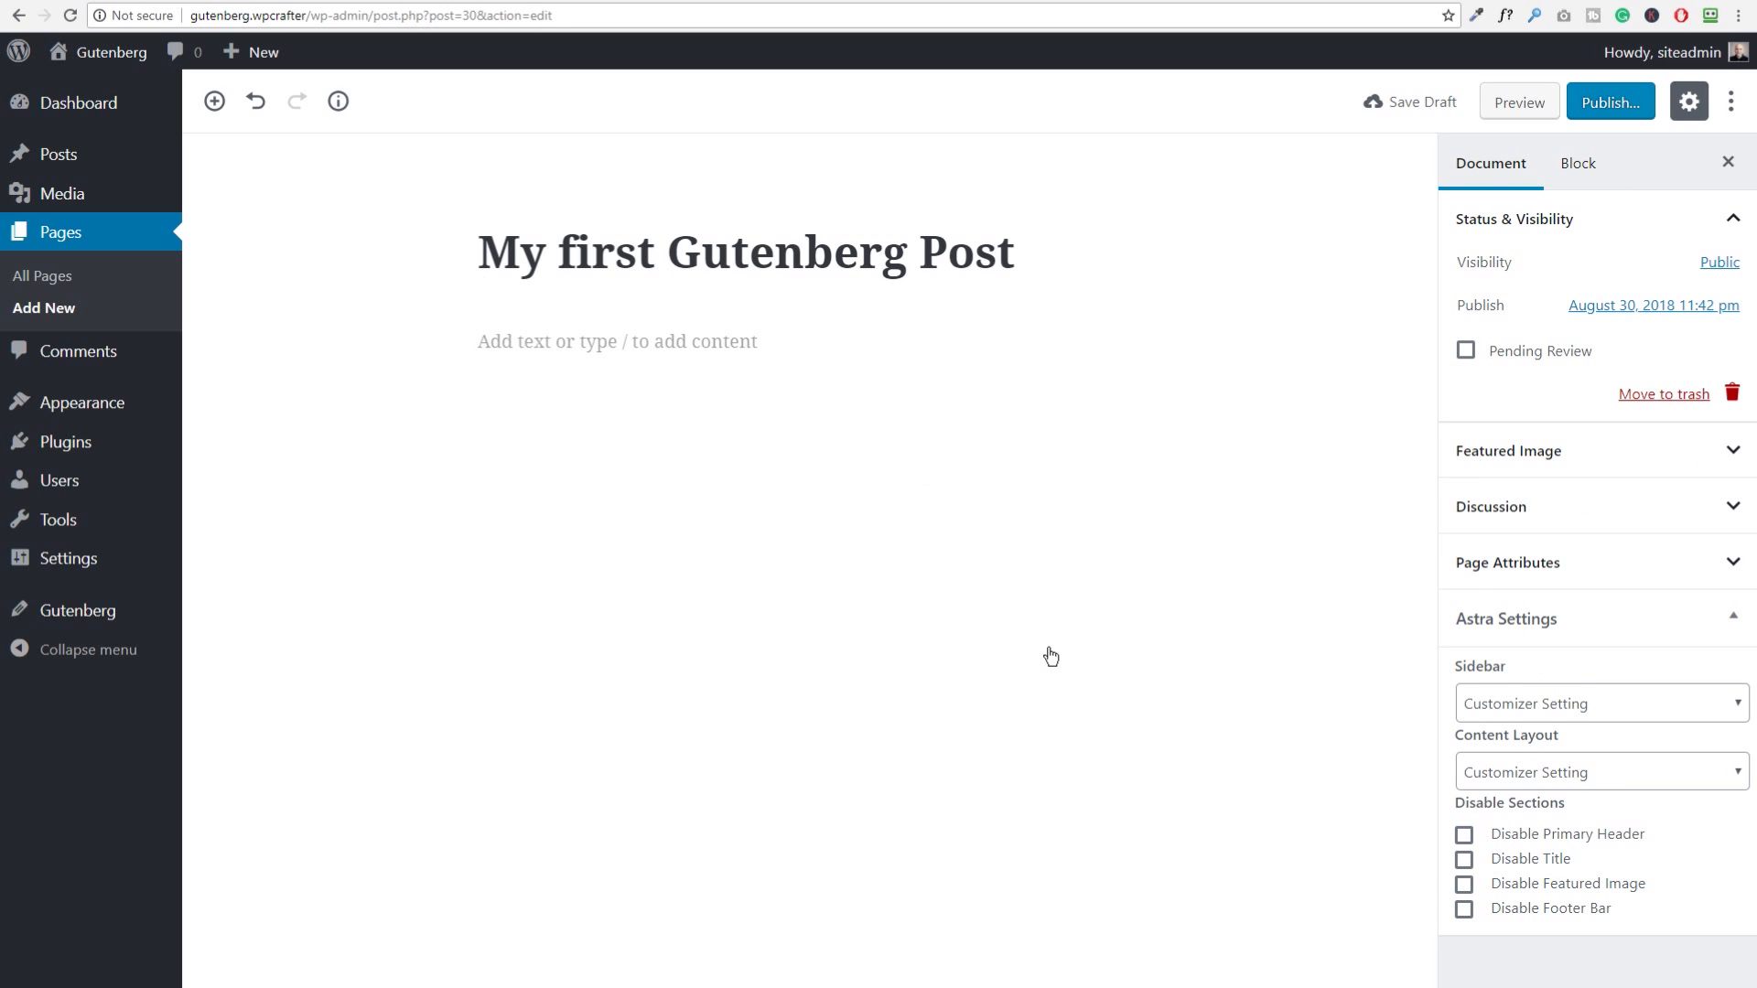
{"action": "left_click", "coordinate": [504, 343]}
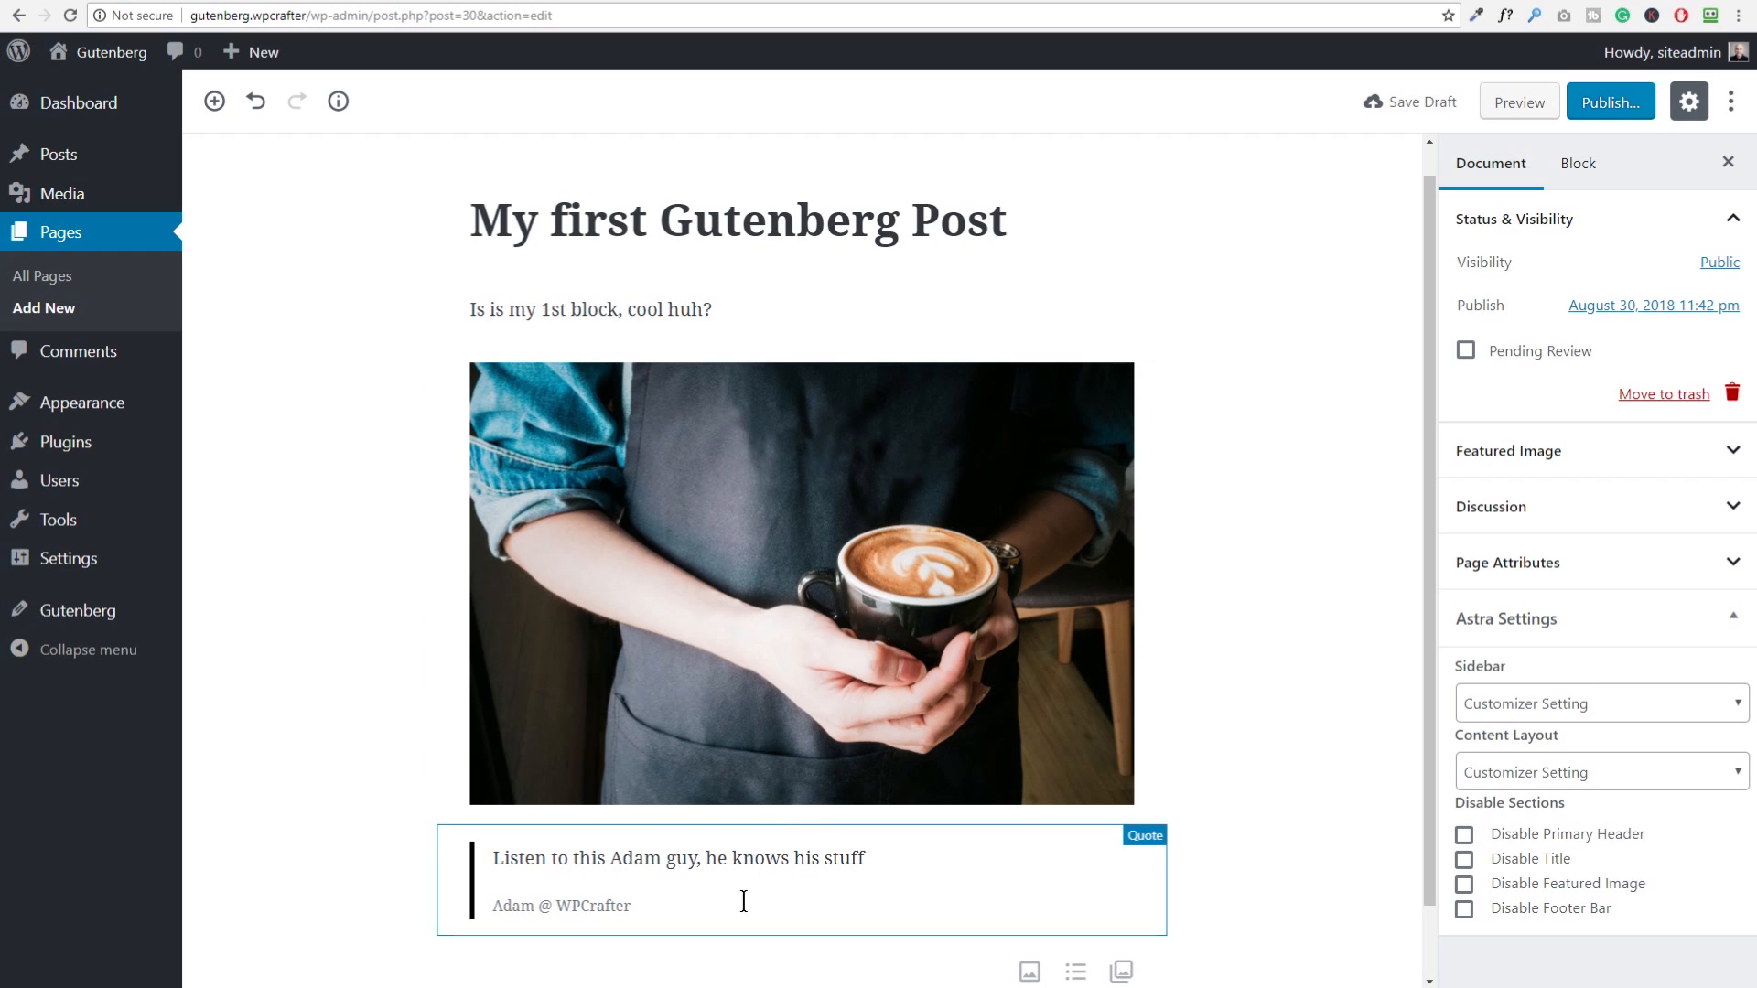
Step: Move the coffee photo block up above the first paragraph, then down below the quote, and deselect it
{"action": "left_click_drag", "start_coordinate": [686, 898], "coordinate": [598, 397]}
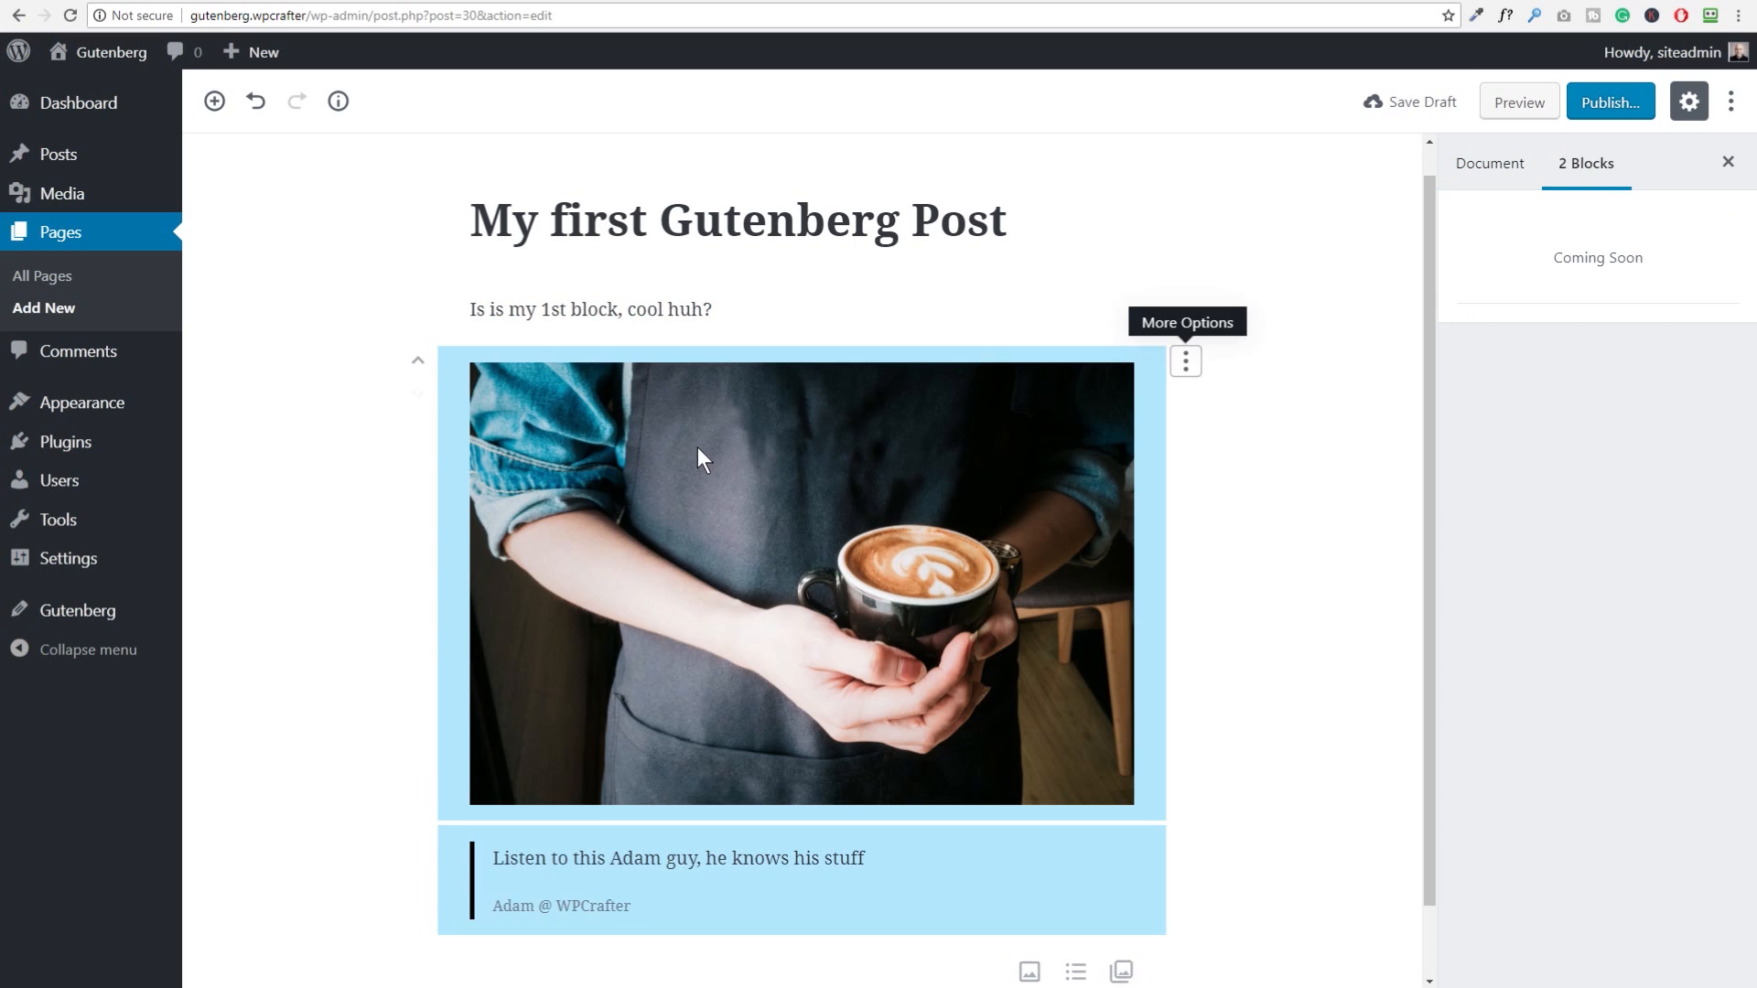
{"action": "left_click", "coordinate": [366, 615]}
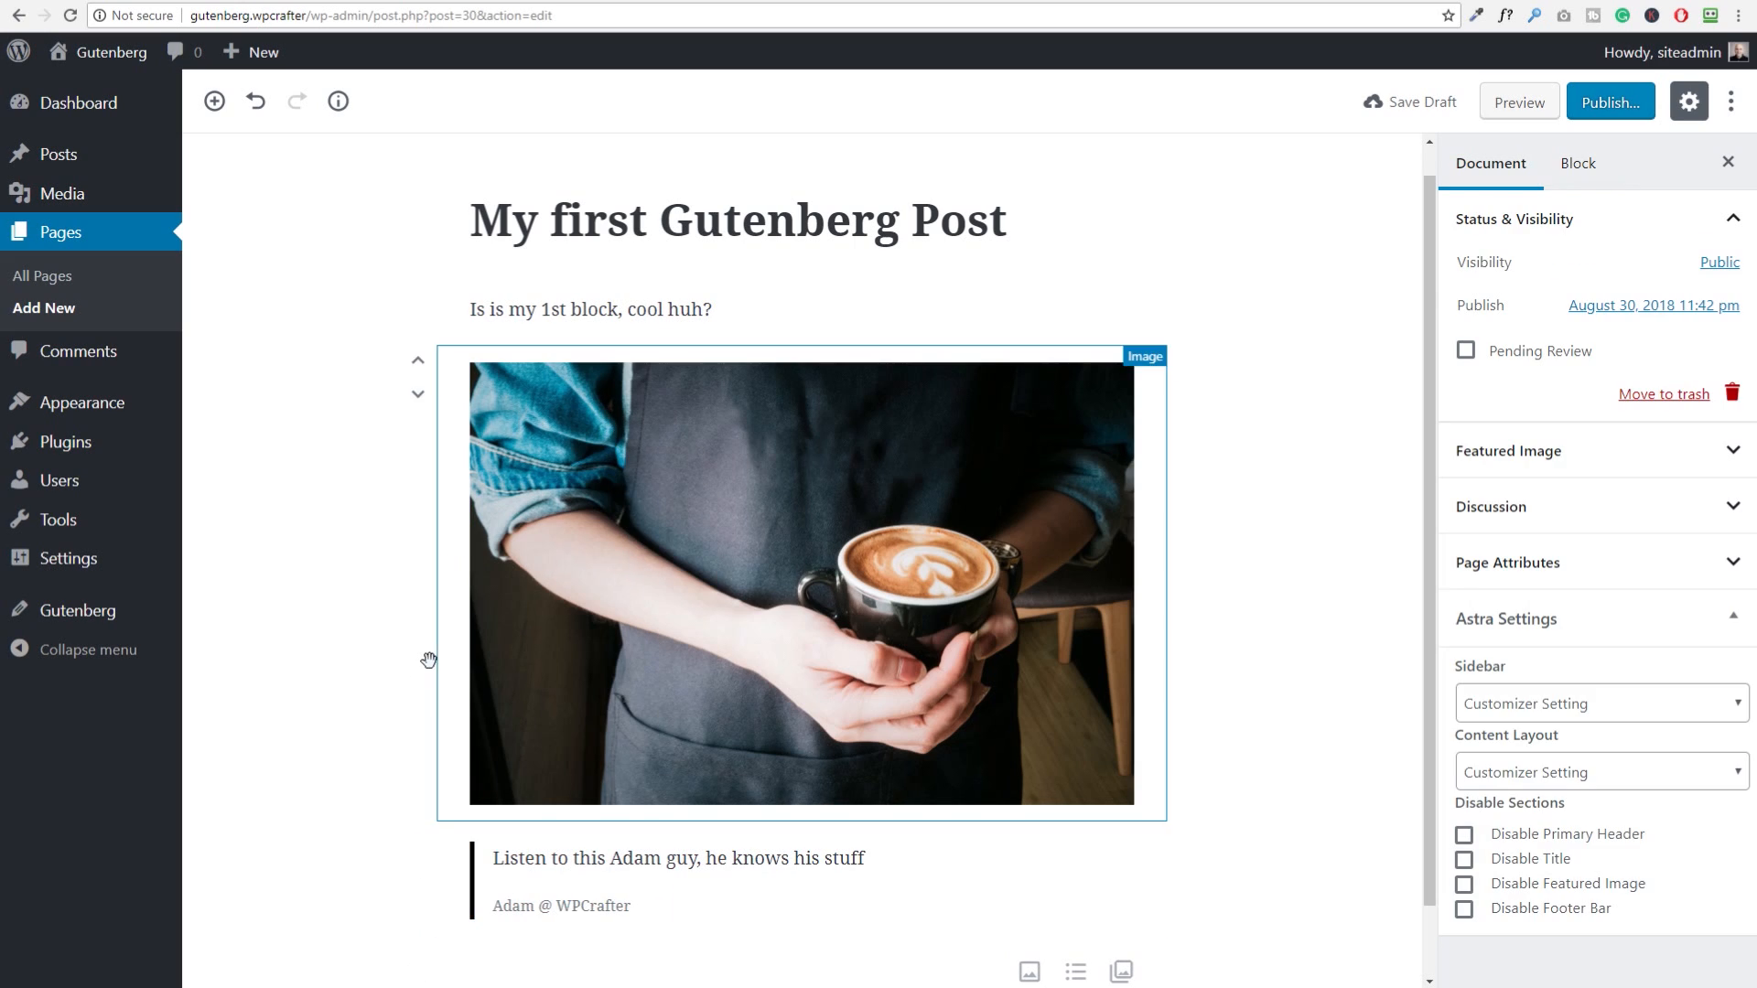
{"action": "left_click", "coordinate": [418, 366]}
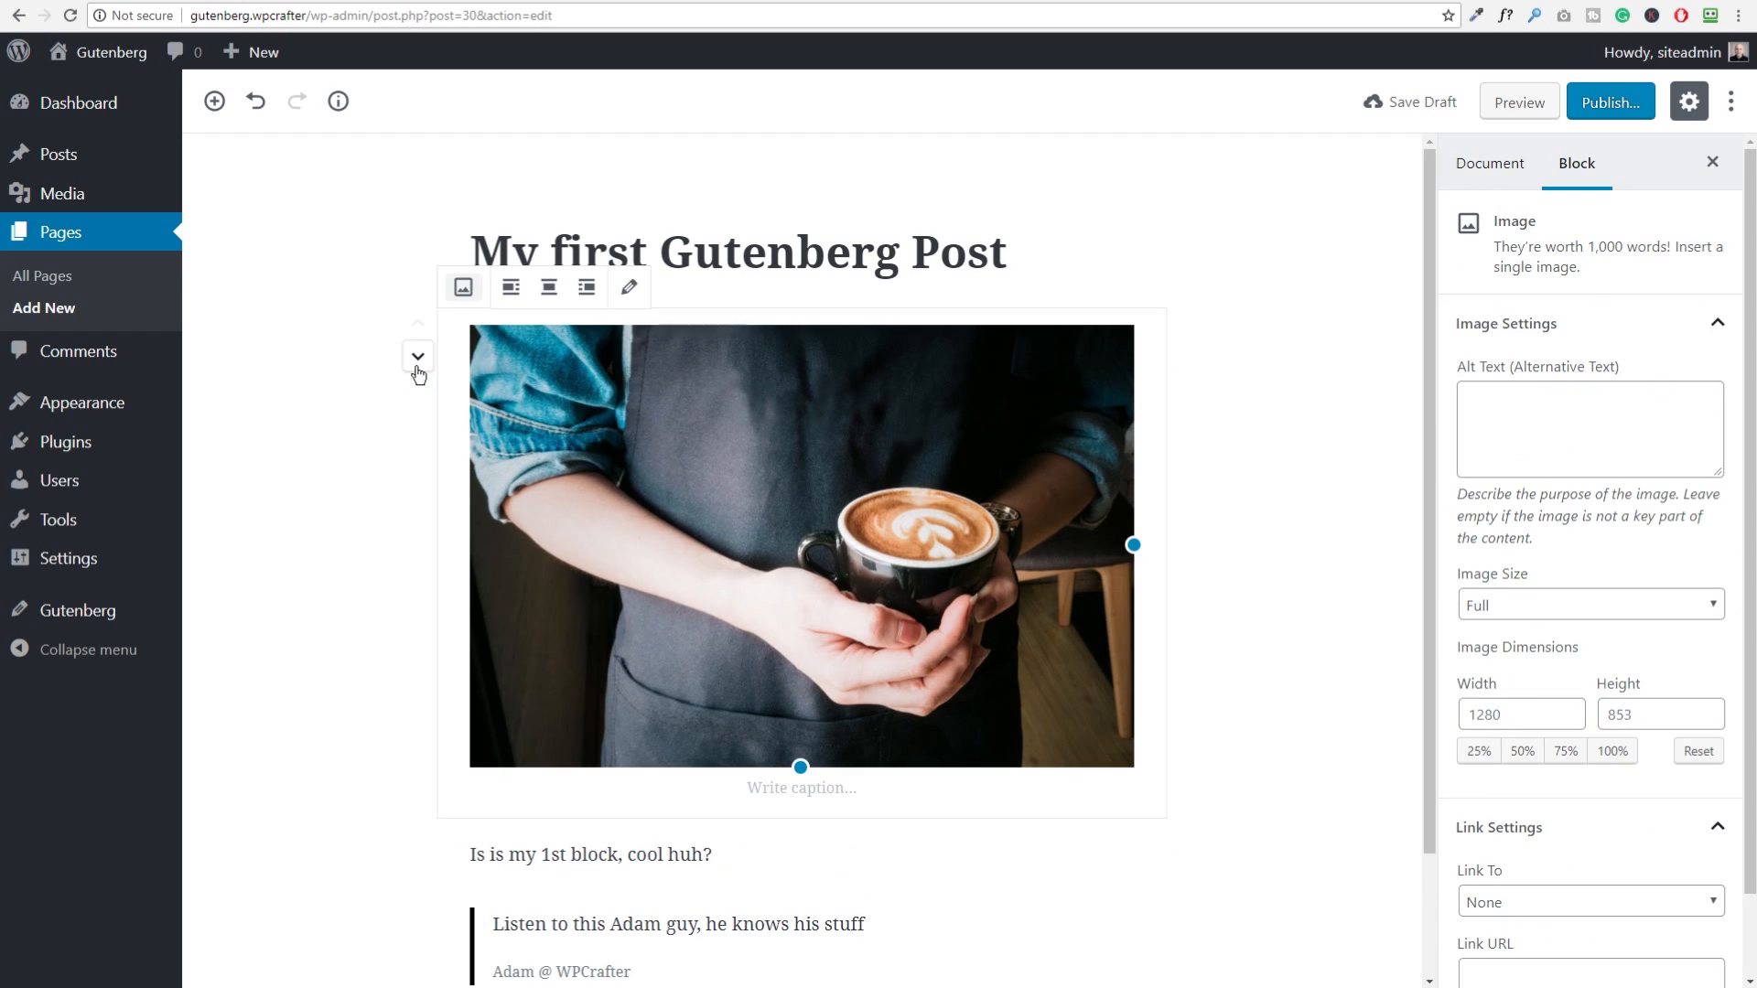
{"action": "left_click", "coordinate": [419, 359]}
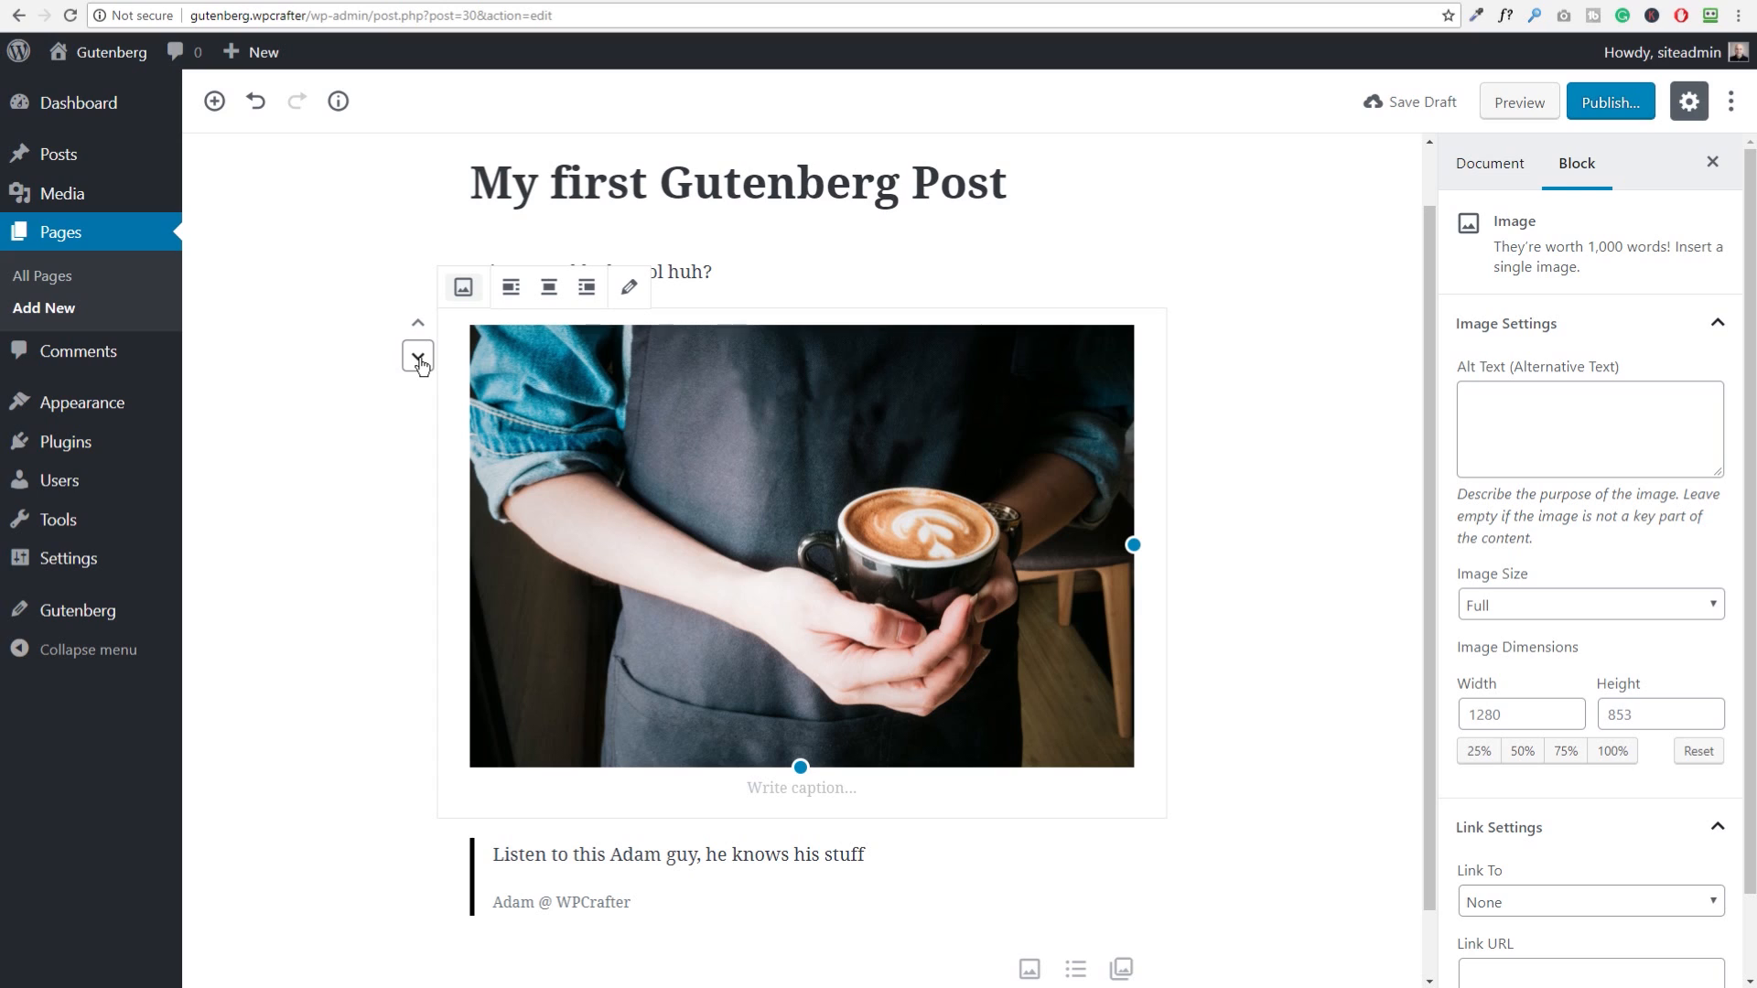
{"action": "left_click", "coordinate": [418, 358]}
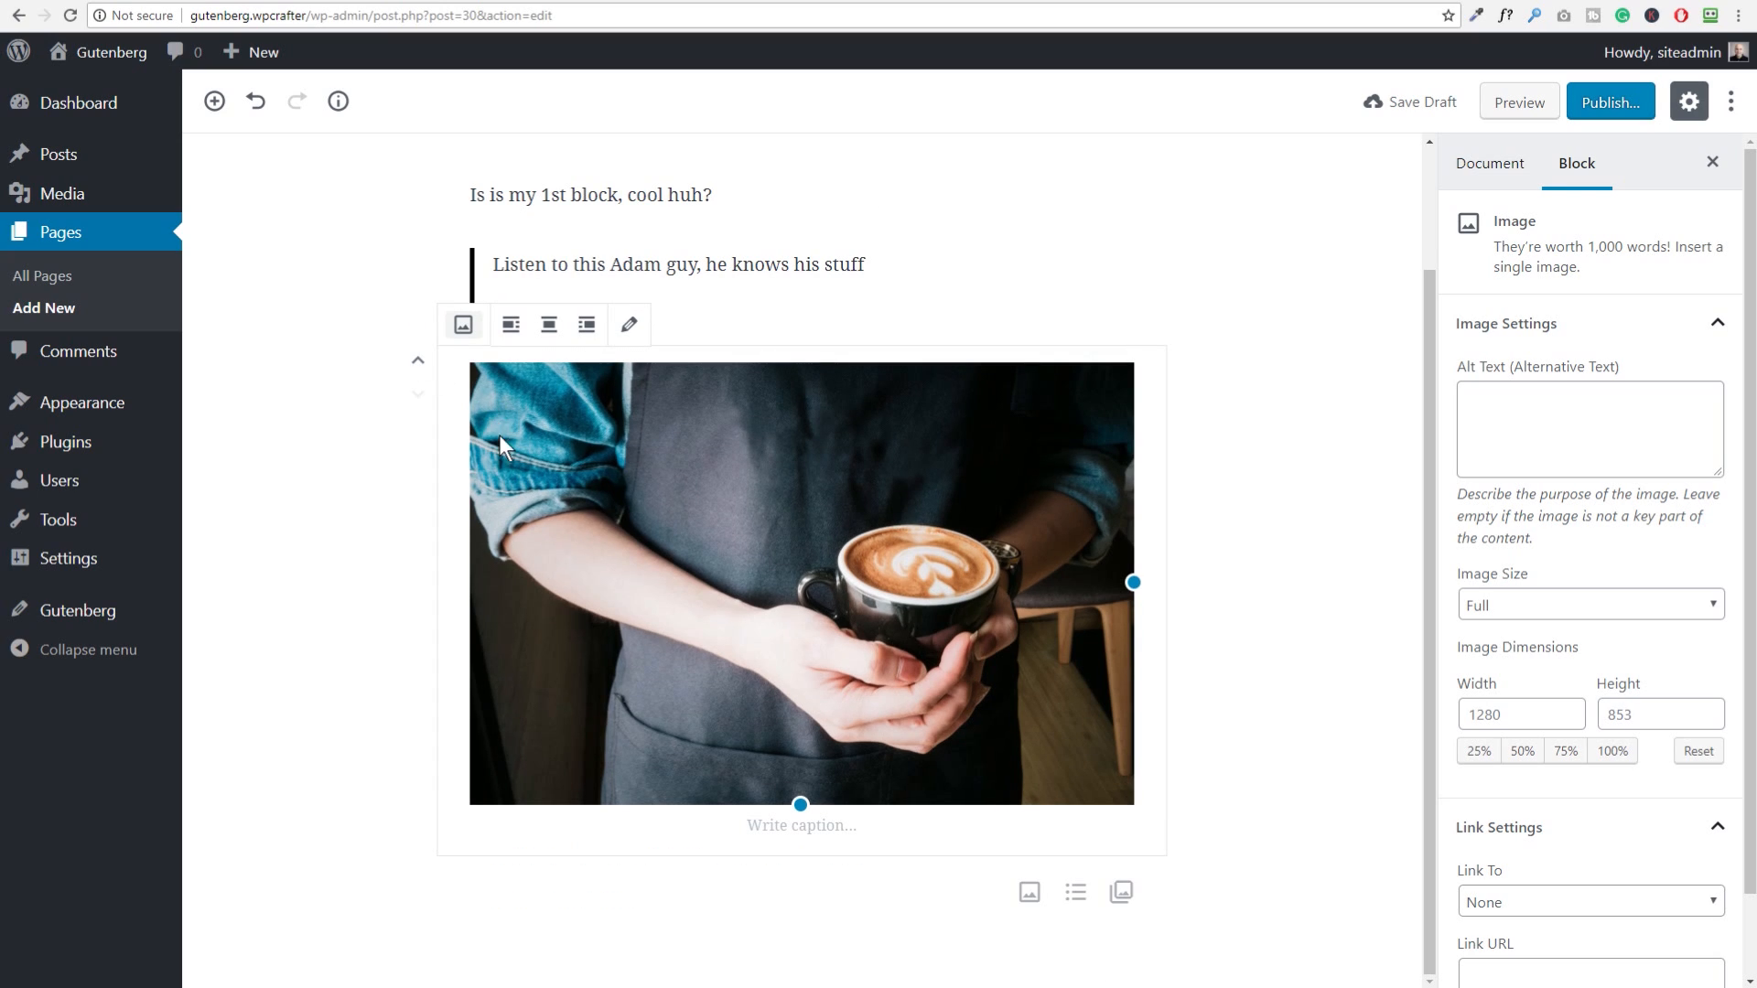
{"action": "scroll", "coordinate": [588, 575], "scroll_direction": "up", "scroll_amount": 2}
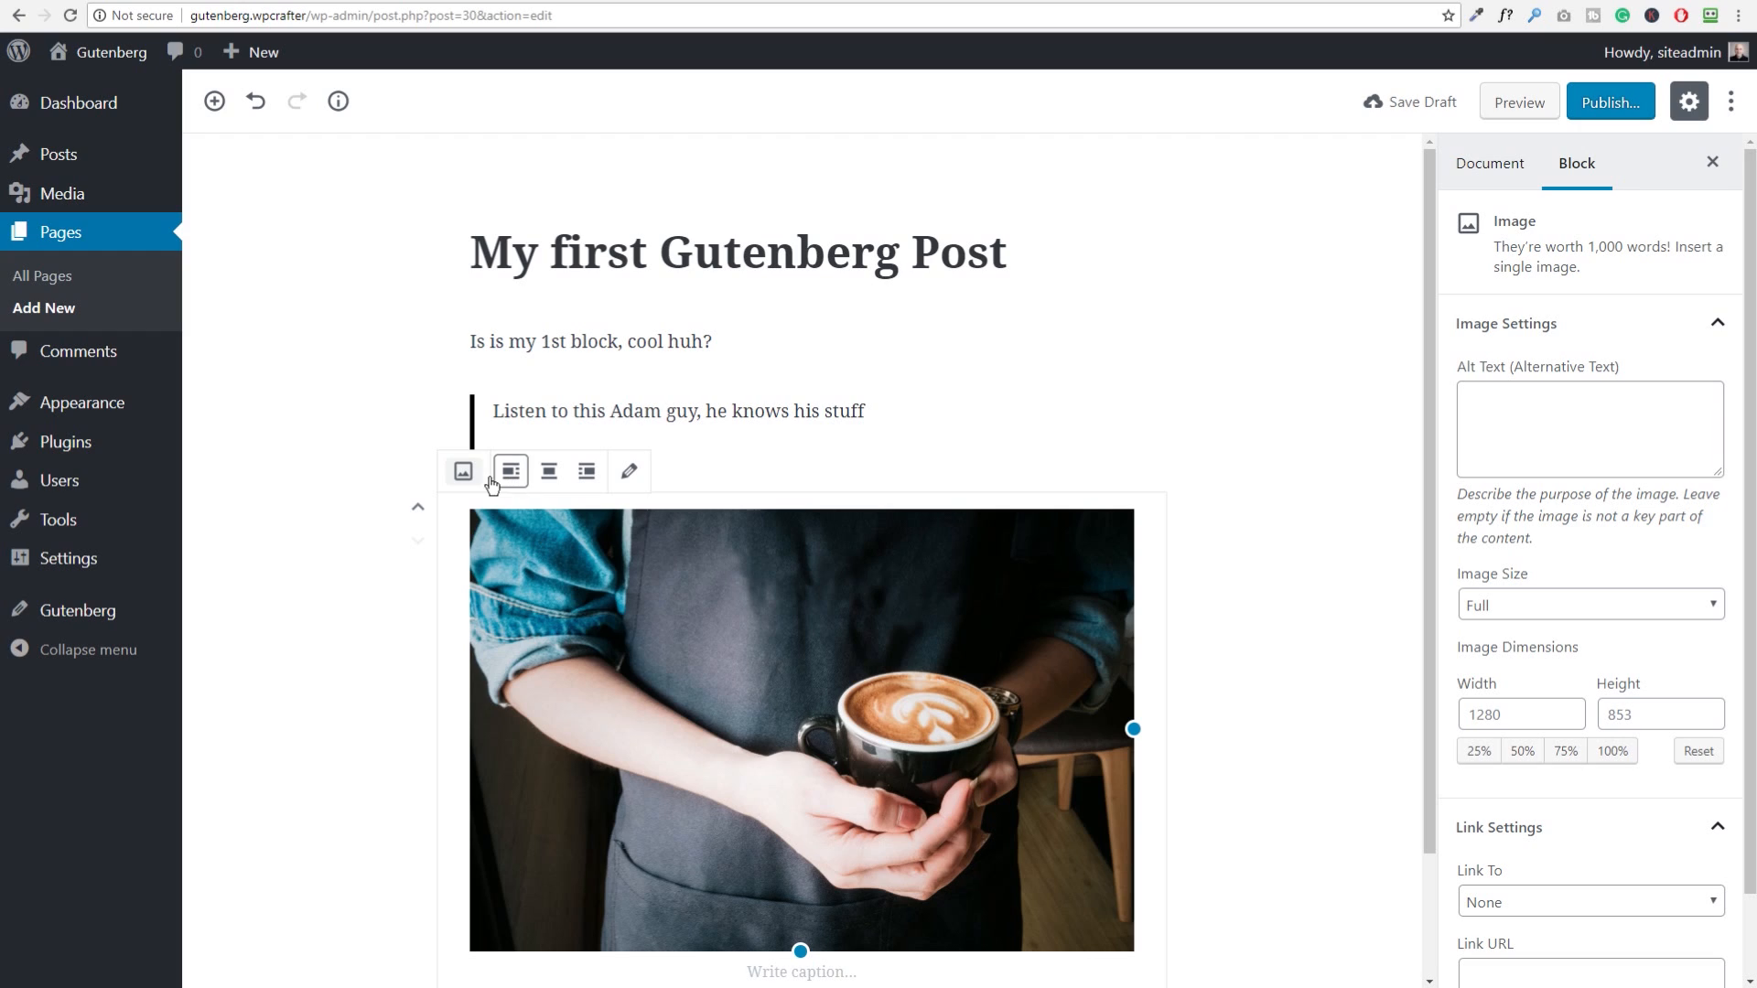
{"action": "left_click", "coordinate": [309, 410]}
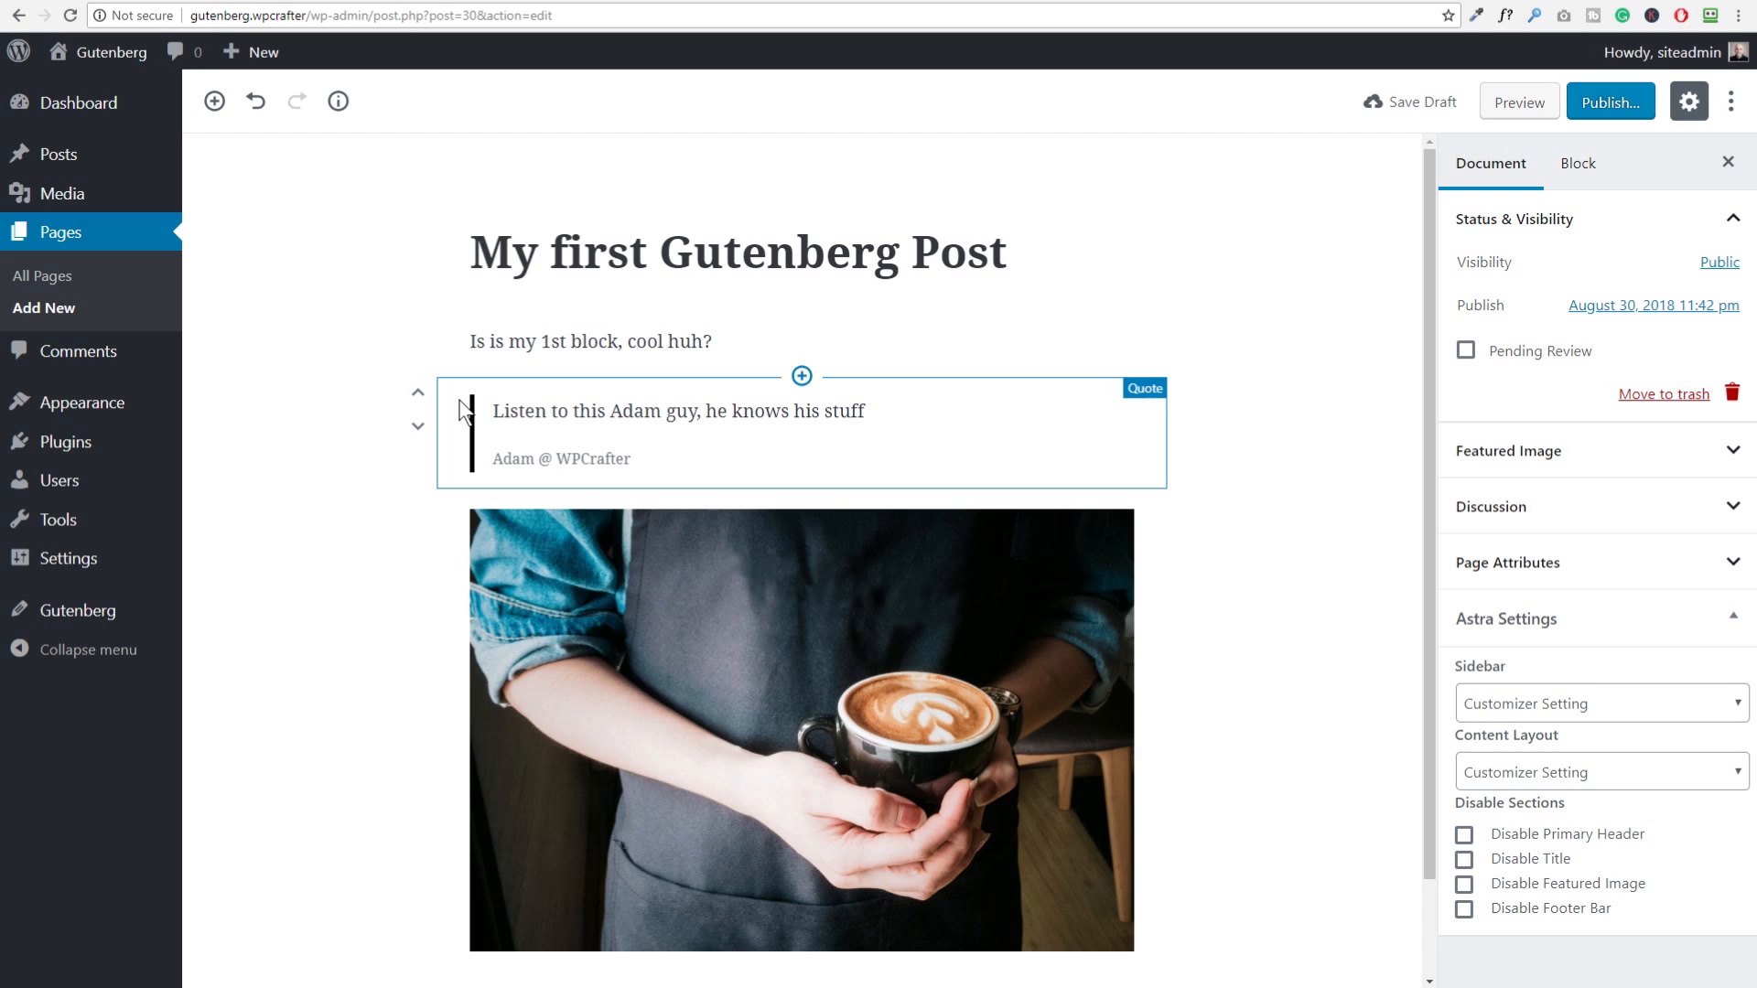
Step: Reorder the blocks so the coffee photo comes first, followed by the quote and the text paragraph, and deselect them
{"action": "left_click_drag", "start_coordinate": [444, 410], "coordinate": [440, 326]}
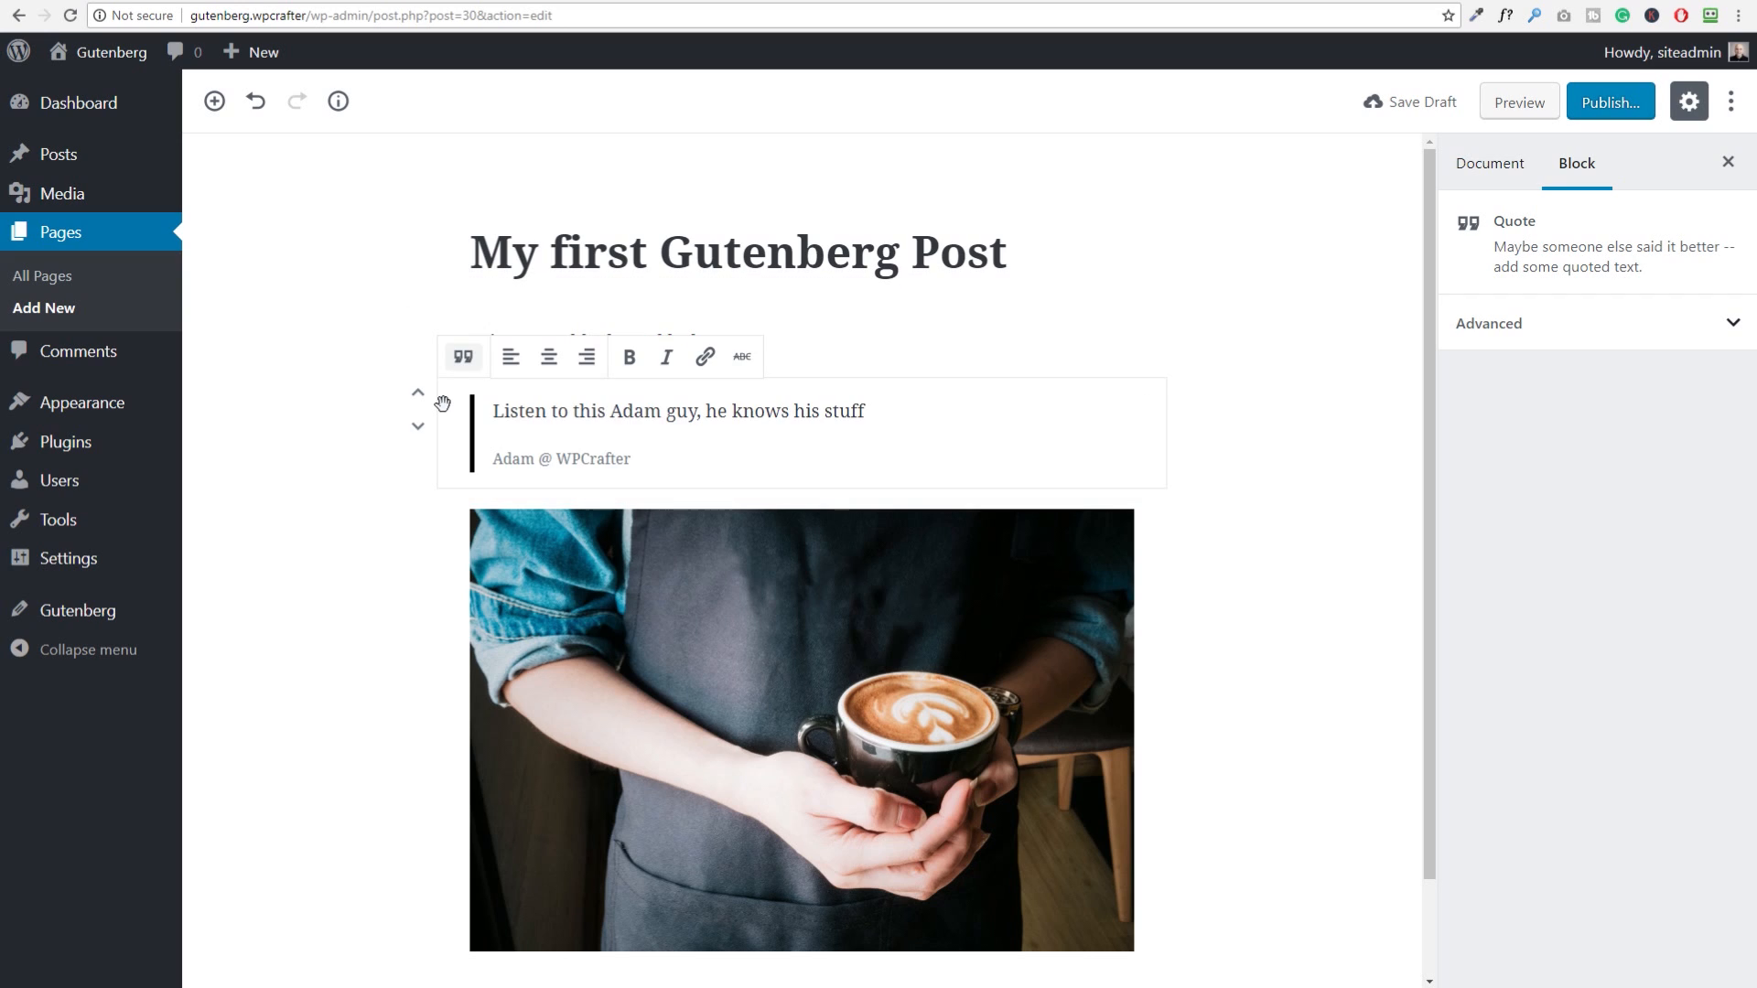
{"action": "left_click_drag", "start_coordinate": [443, 563], "coordinate": [498, 326]}
{"action": "scroll", "coordinate": [509, 696], "scroll_direction": "down", "scroll_amount": 2}
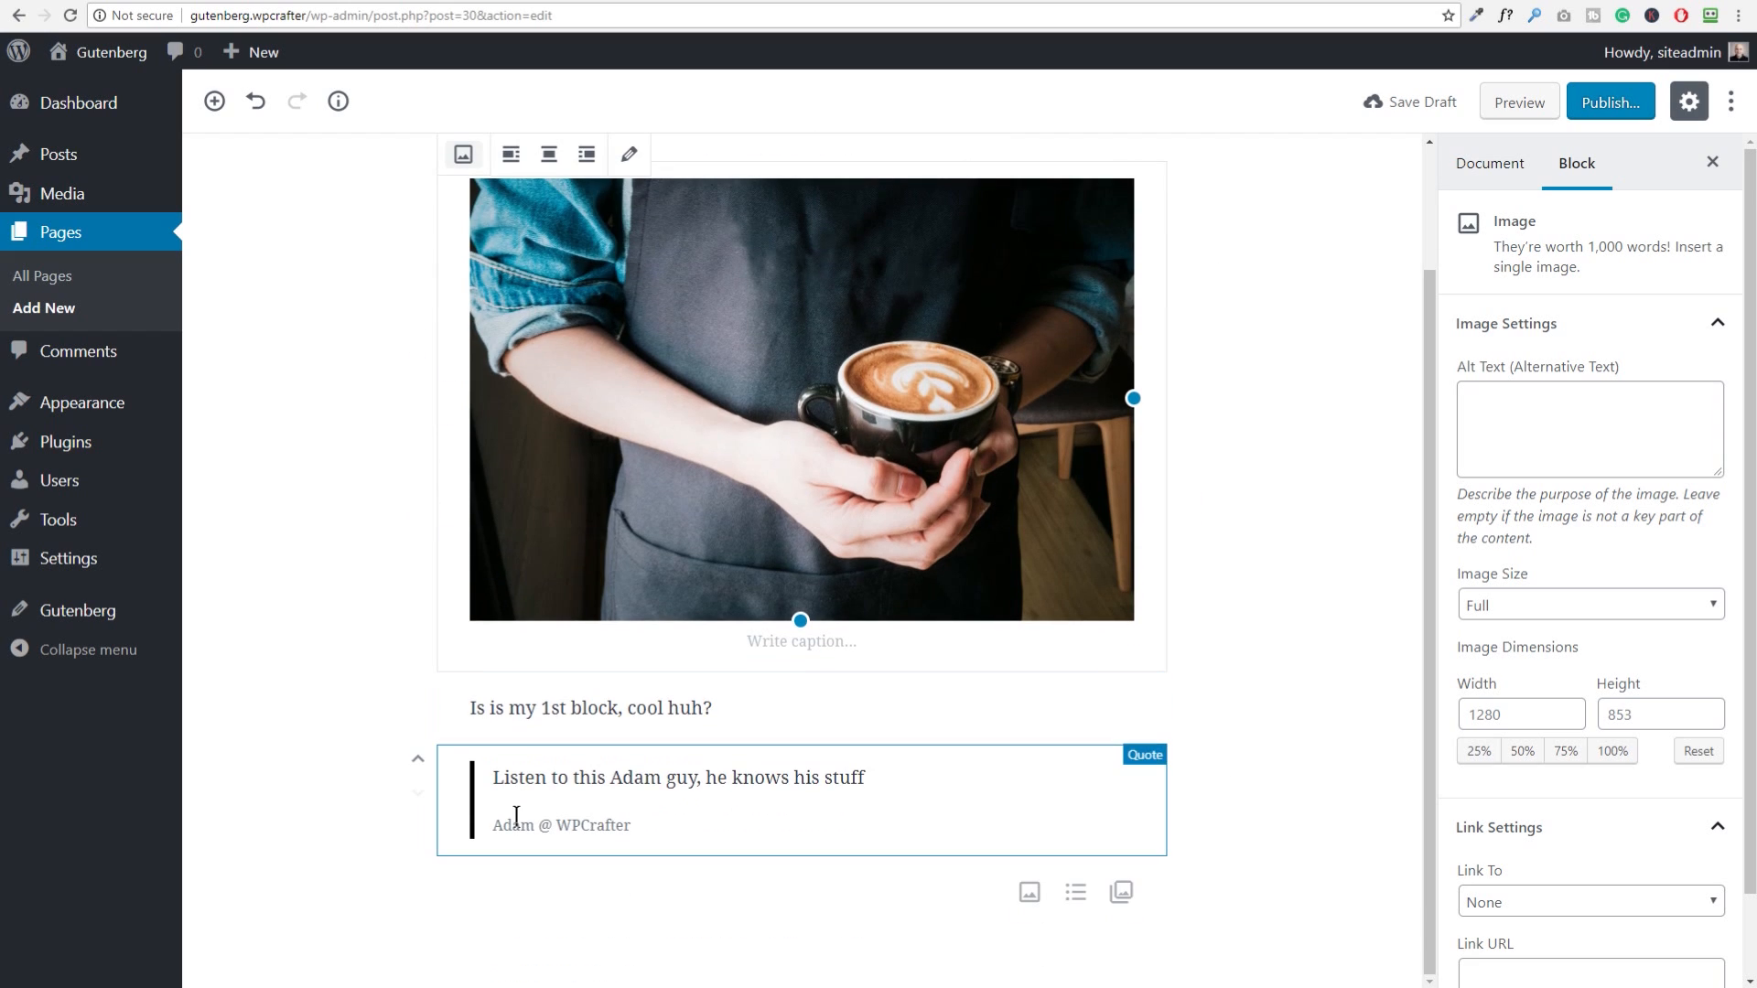
{"action": "left_click_drag", "start_coordinate": [455, 796], "coordinate": [482, 696]}
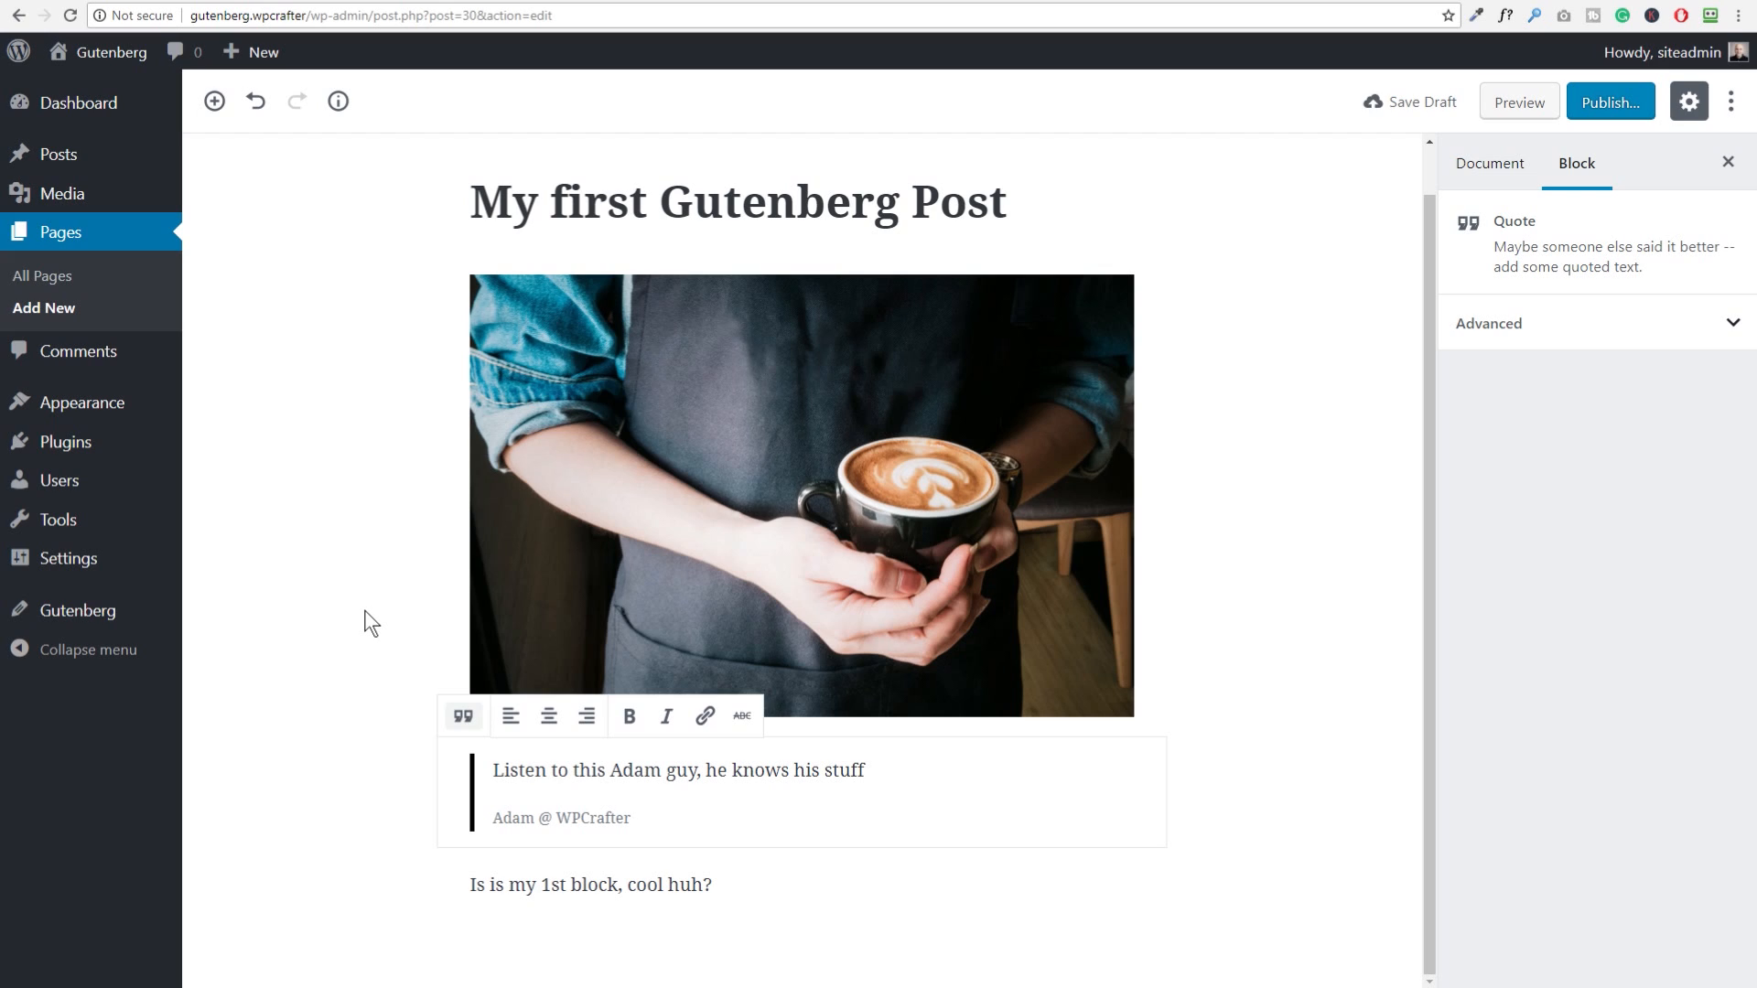
{"action": "left_click", "coordinate": [325, 599]}
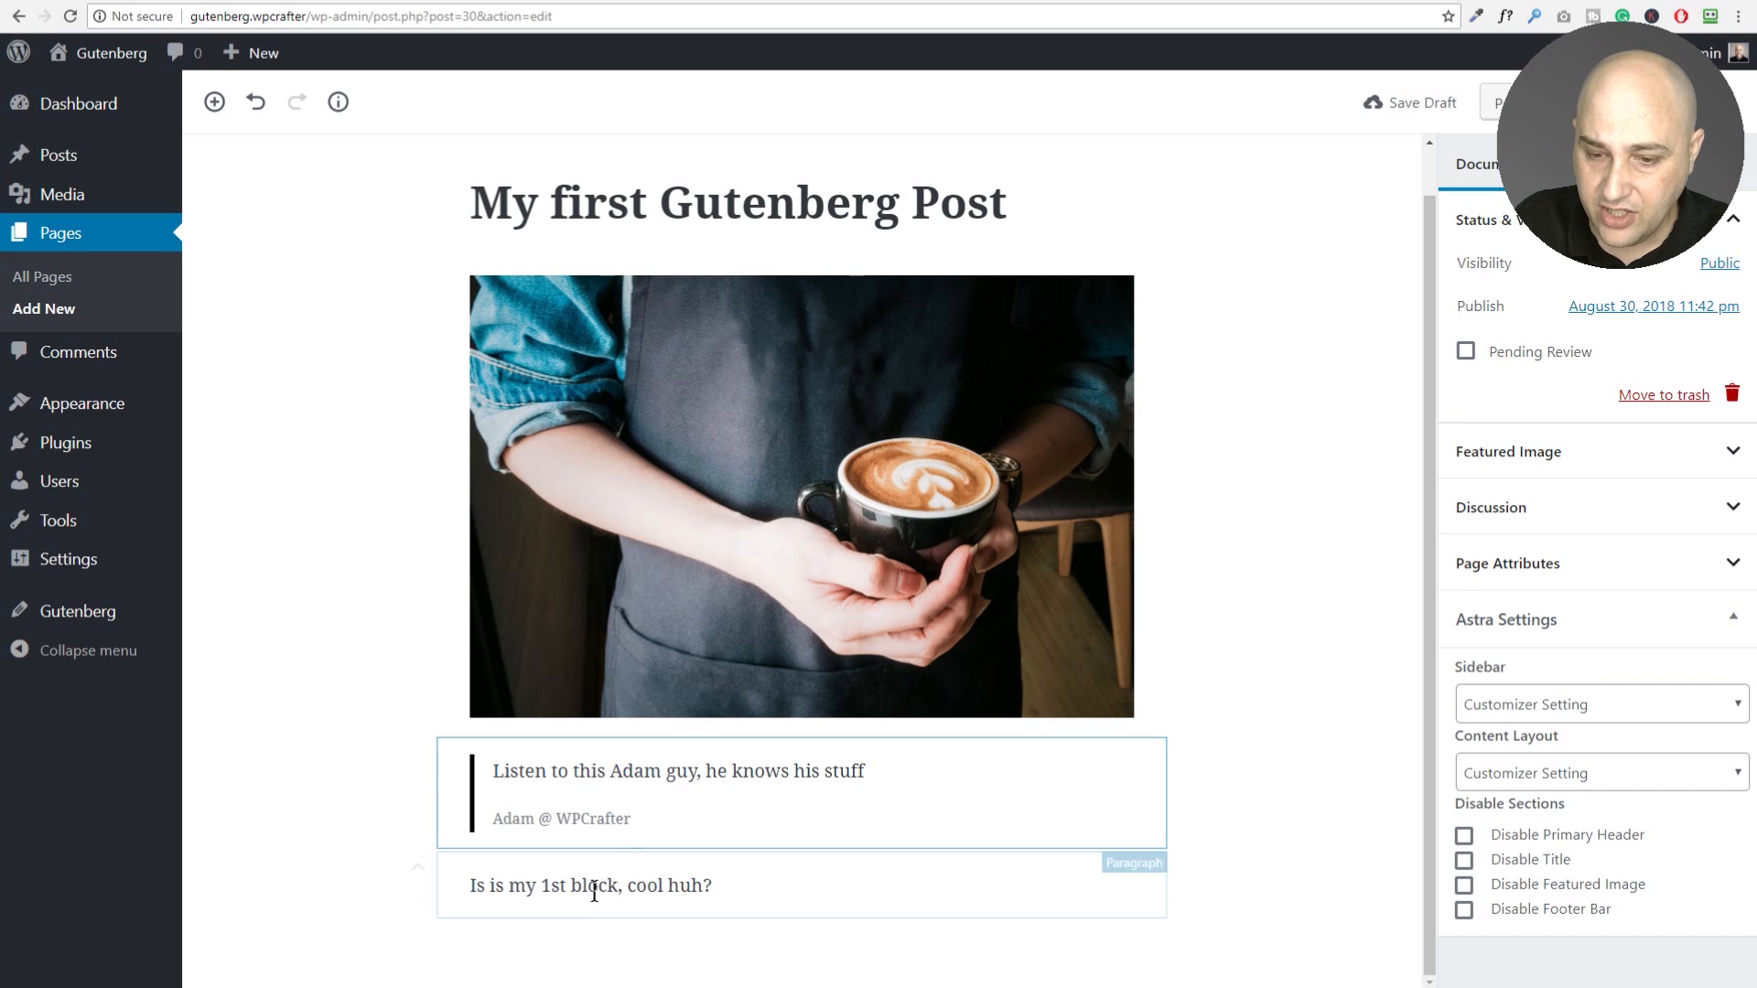
Step: Add a Gallery block below the "Is is my 1st block, cool huh?" paragraph
{"action": "left_click", "coordinate": [729, 882]}
{"action": "key", "text": "Return"}
{"action": "left_click", "coordinate": [417, 885]}
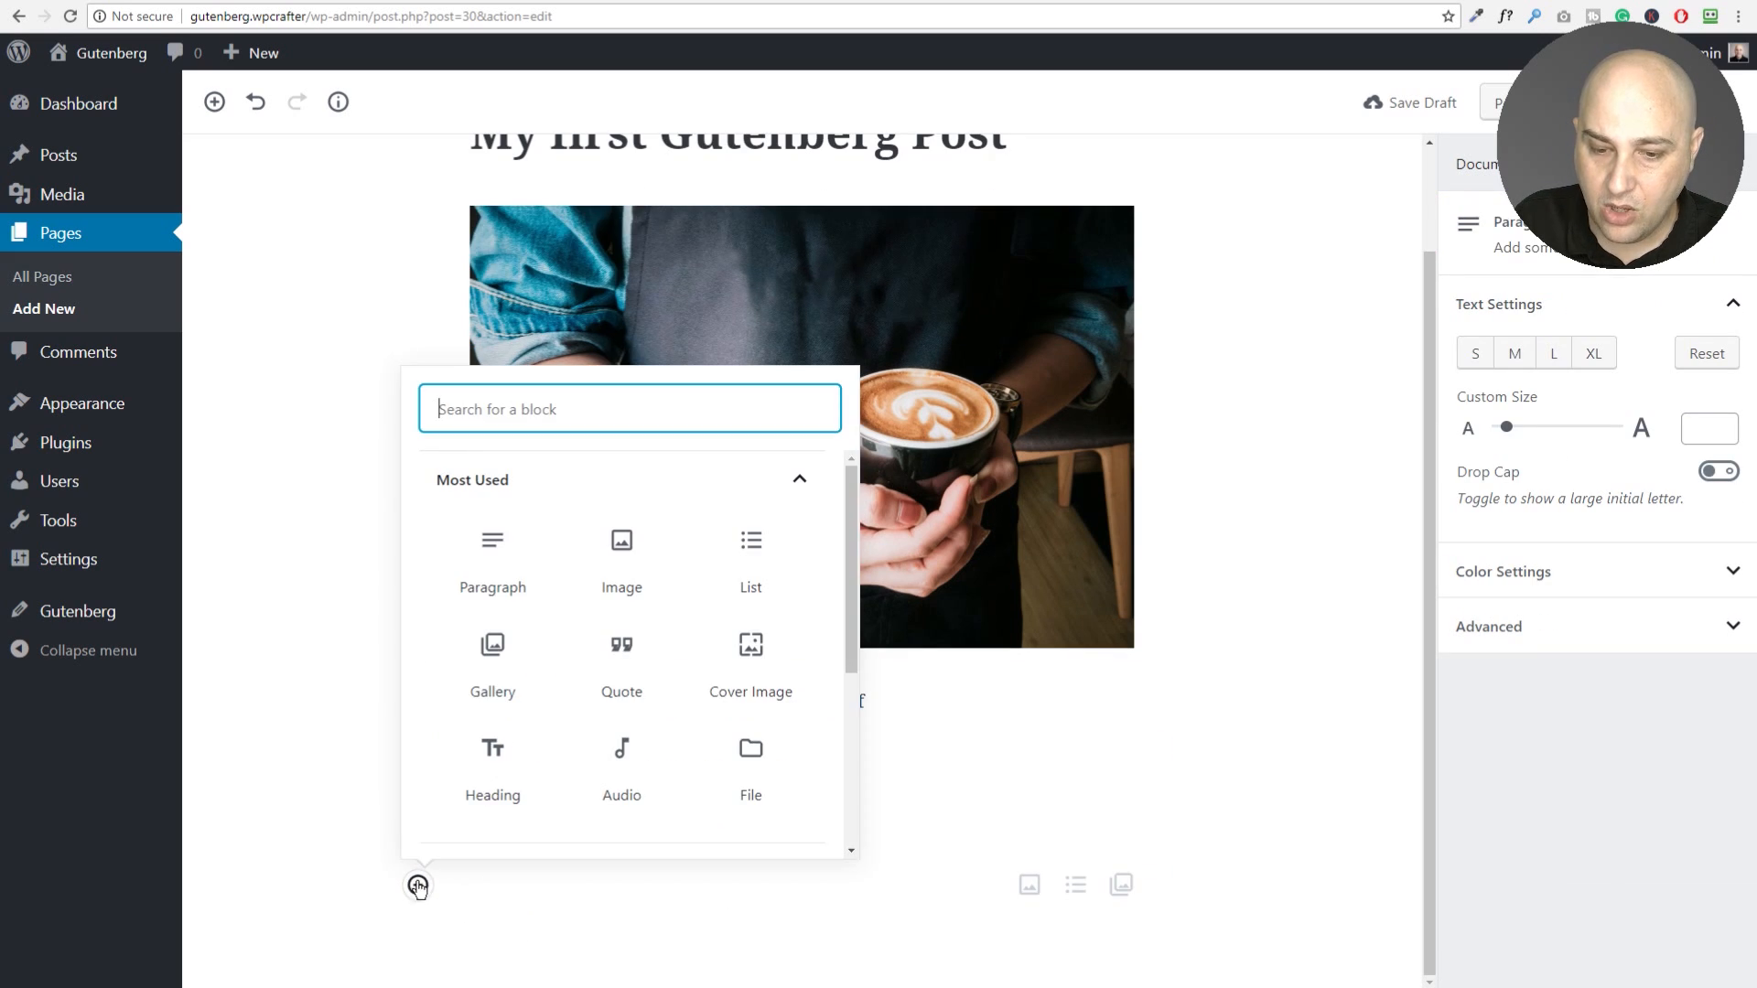
{"action": "left_click", "coordinate": [510, 652]}
{"action": "scroll", "coordinate": [723, 805], "scroll_direction": "down", "scroll_amount": 2}
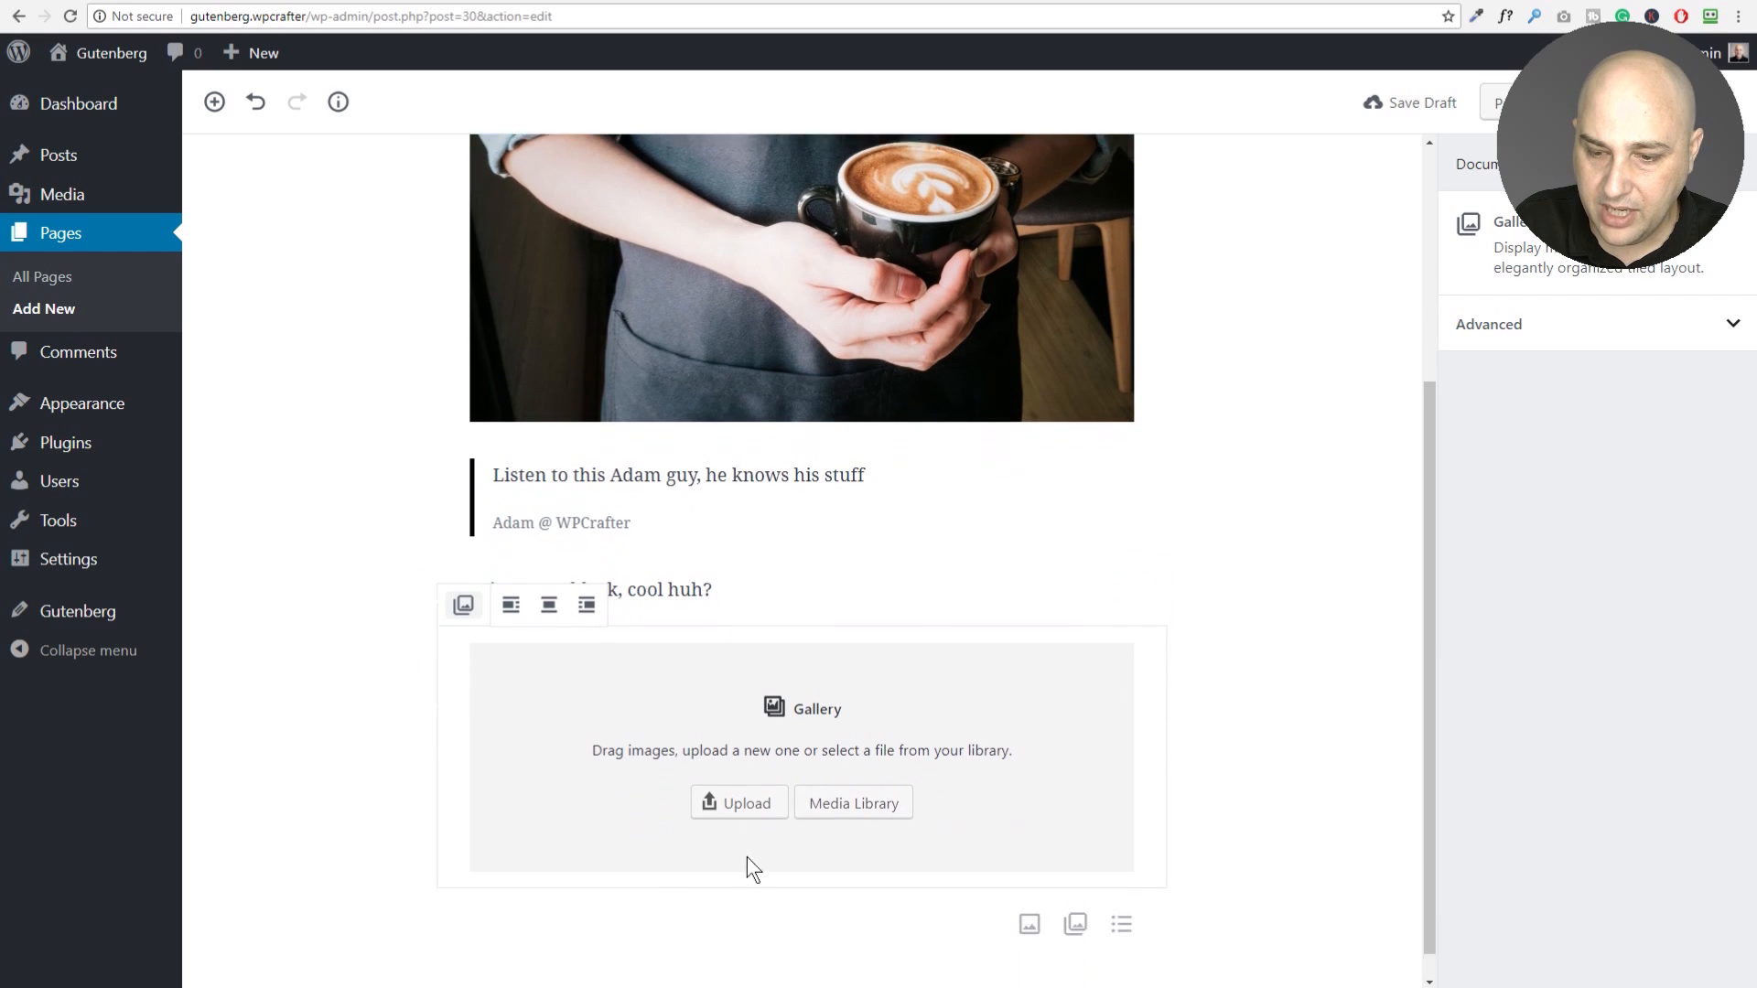
Step: Fill the gallery with the coffee, waterfall and string-lights photos from the media library, in that order, and insert it
{"action": "left_click", "coordinate": [831, 777]}
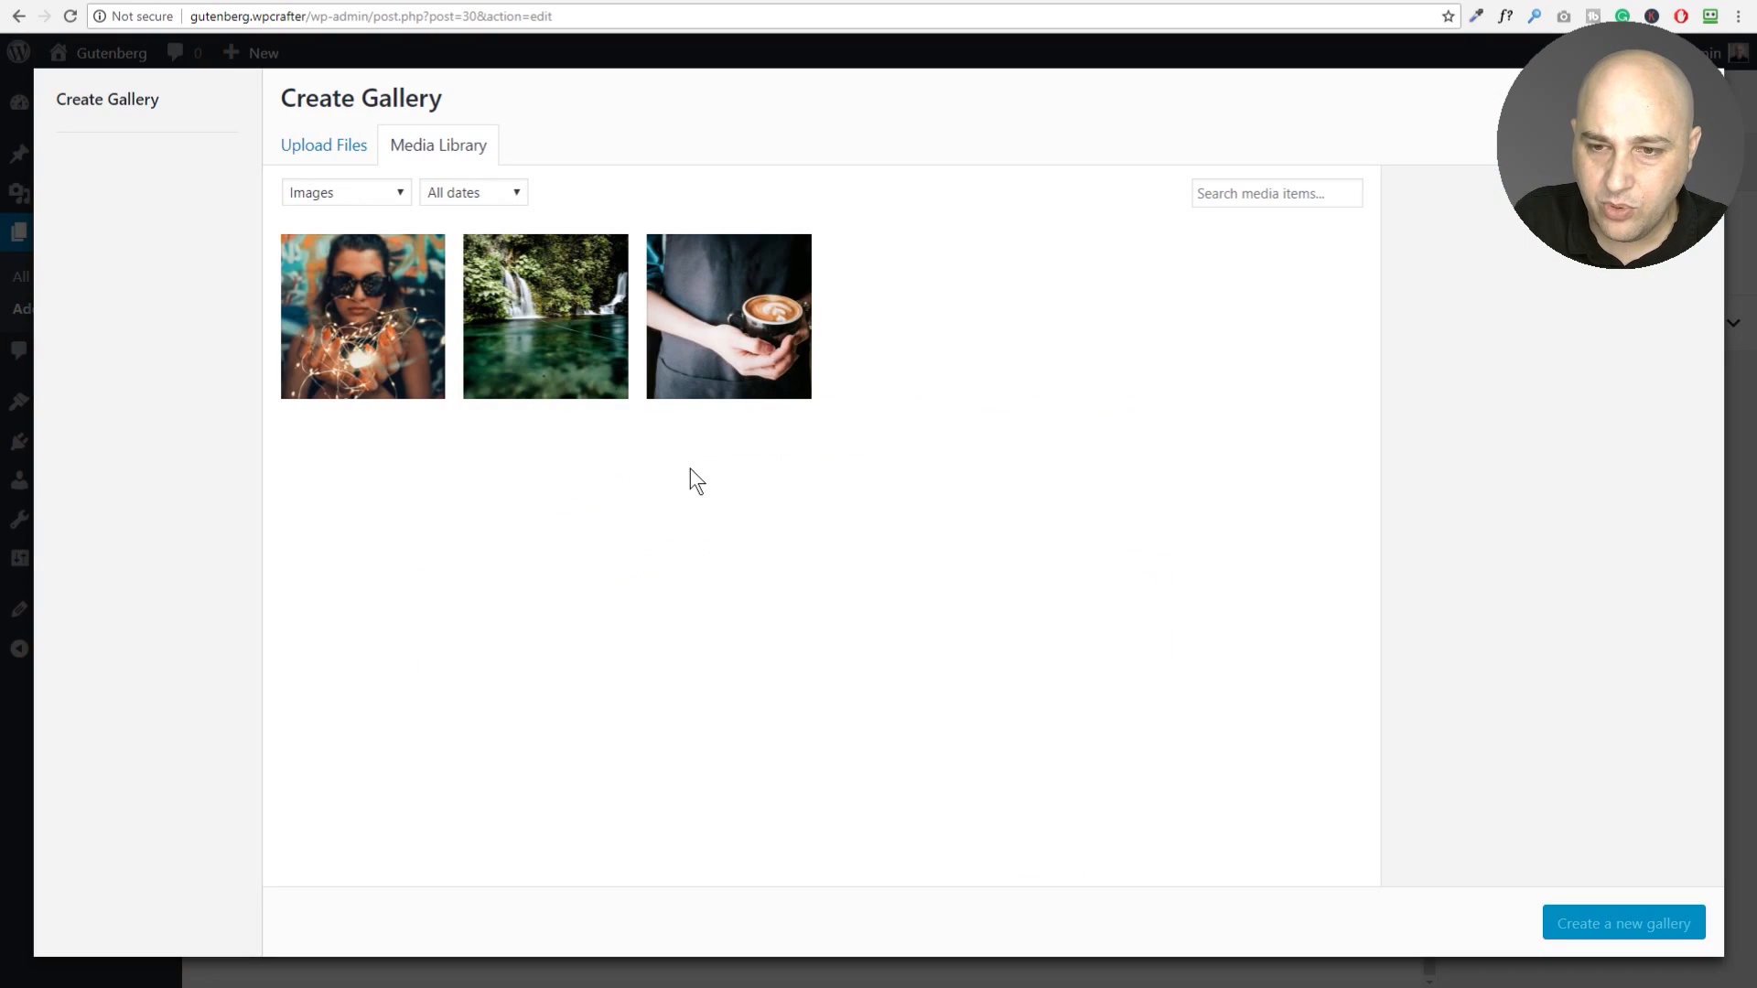
{"action": "left_click", "coordinate": [732, 312]}
{"action": "left_click", "coordinate": [578, 338]}
{"action": "left_click", "coordinate": [390, 332]}
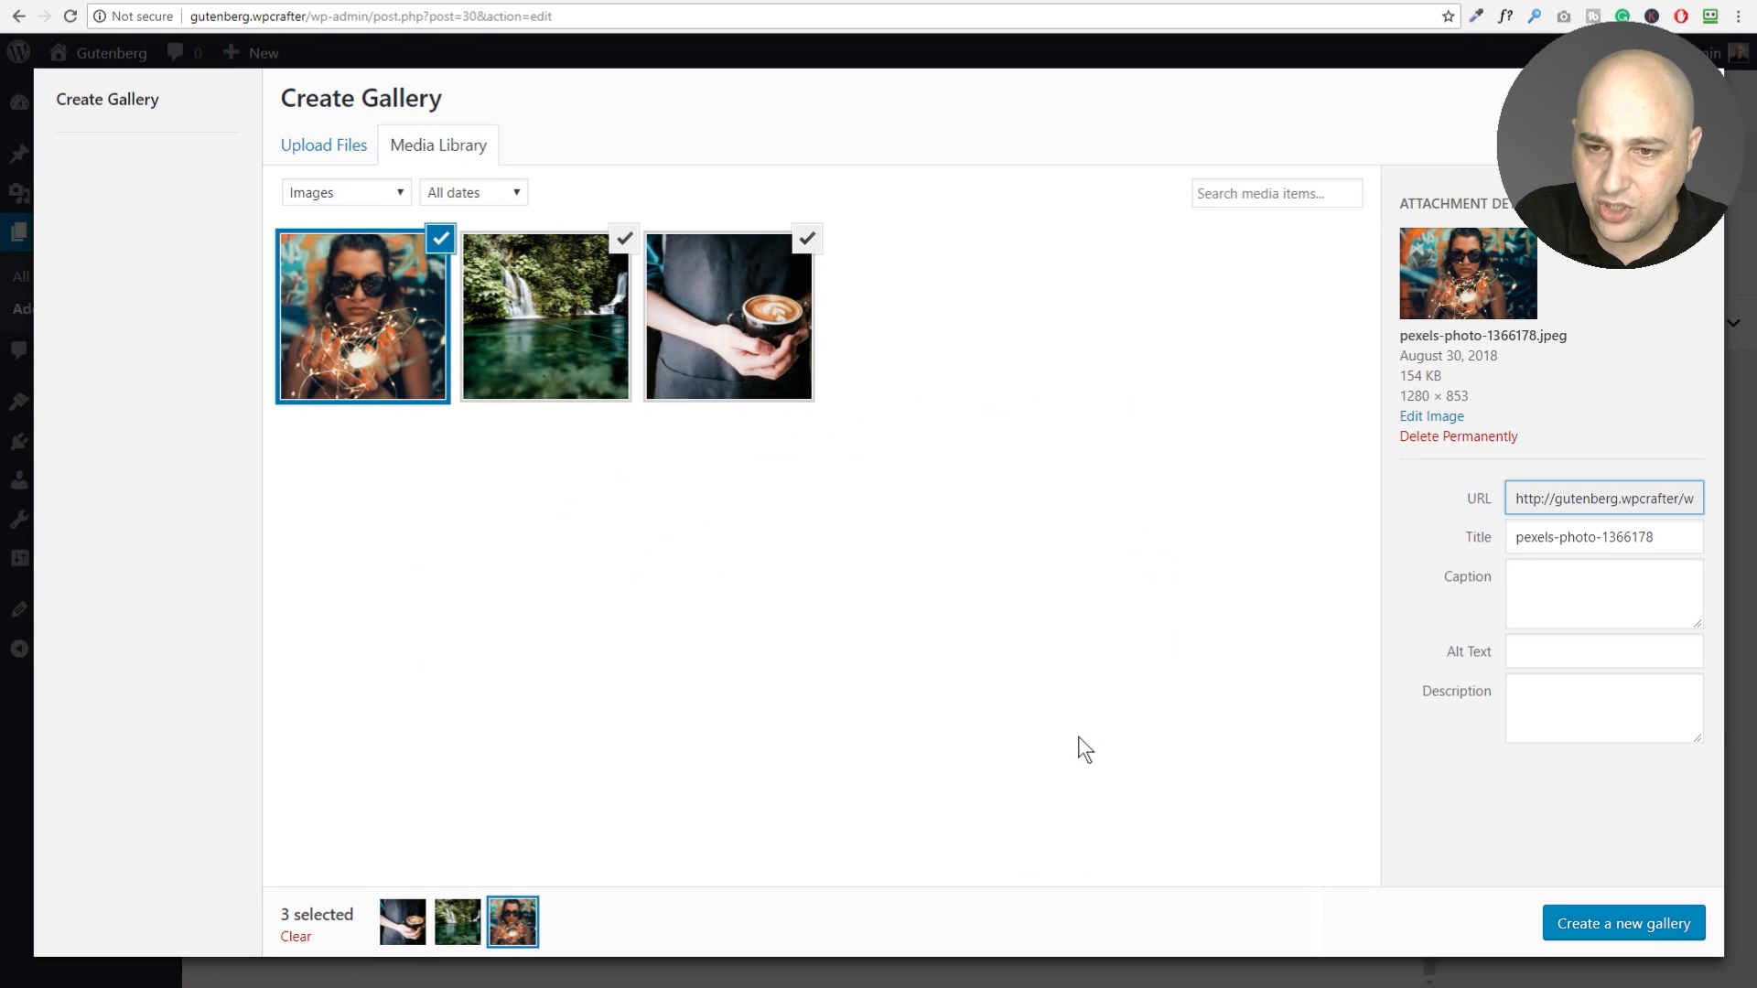
{"action": "left_click", "coordinate": [1584, 925]}
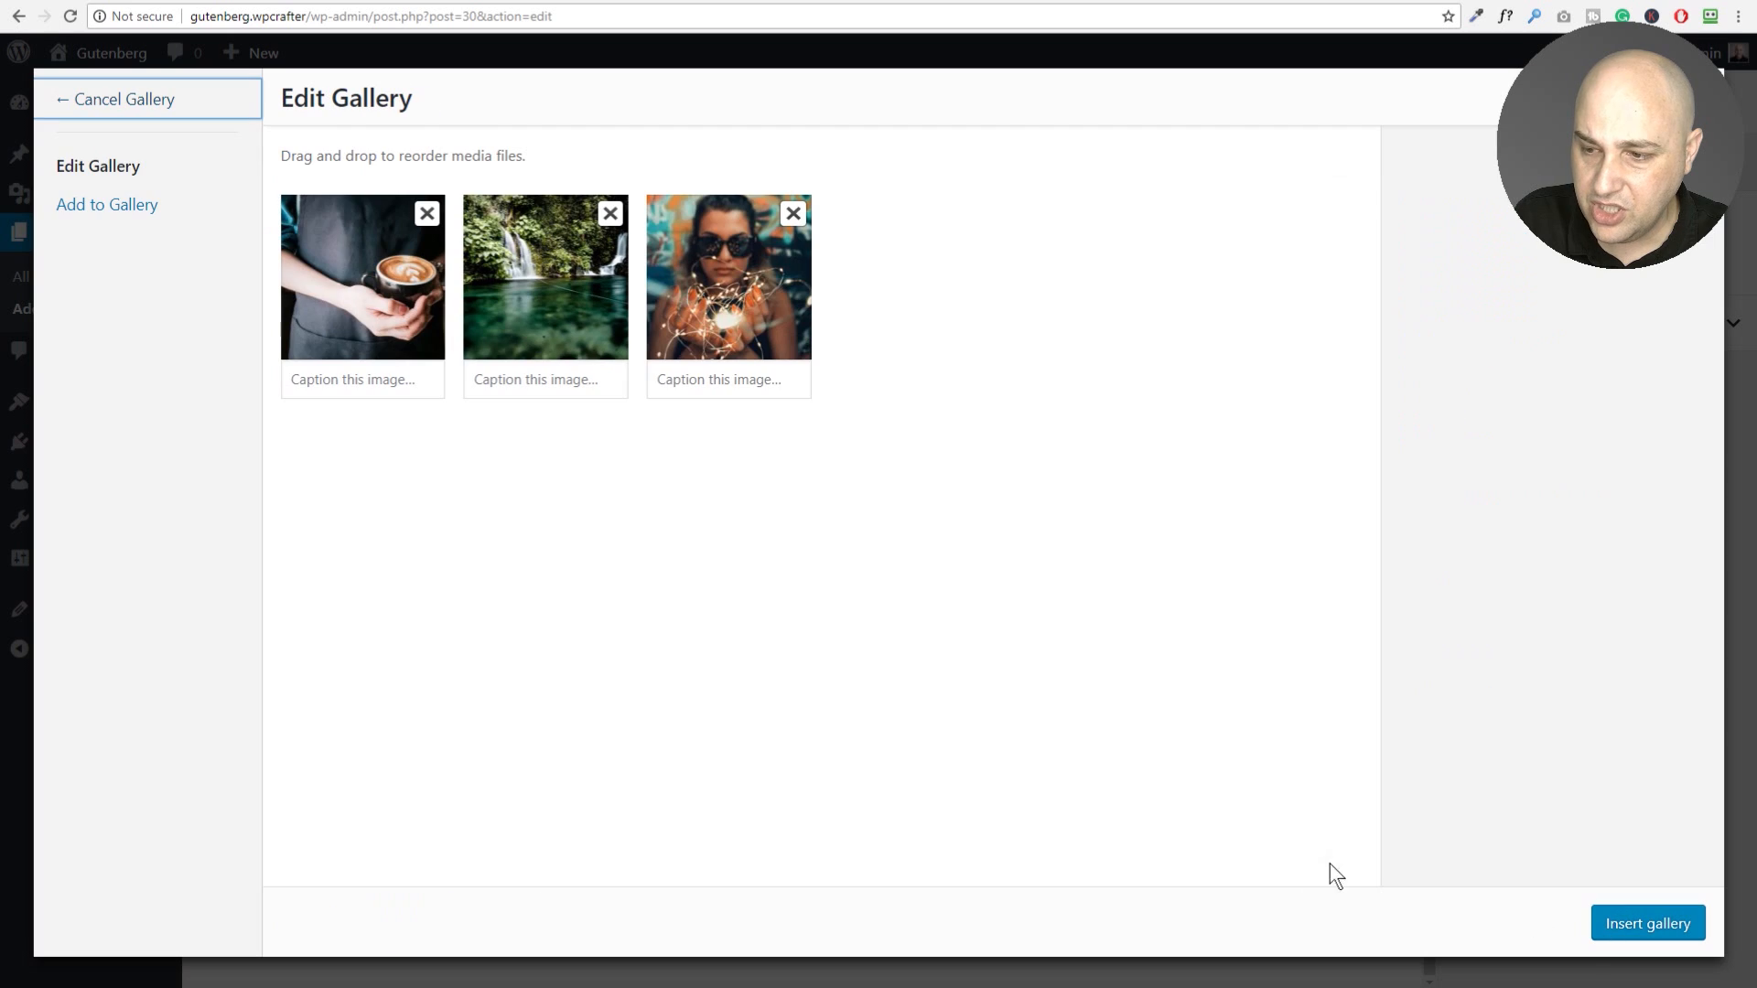
{"action": "left_click", "coordinate": [1612, 926]}
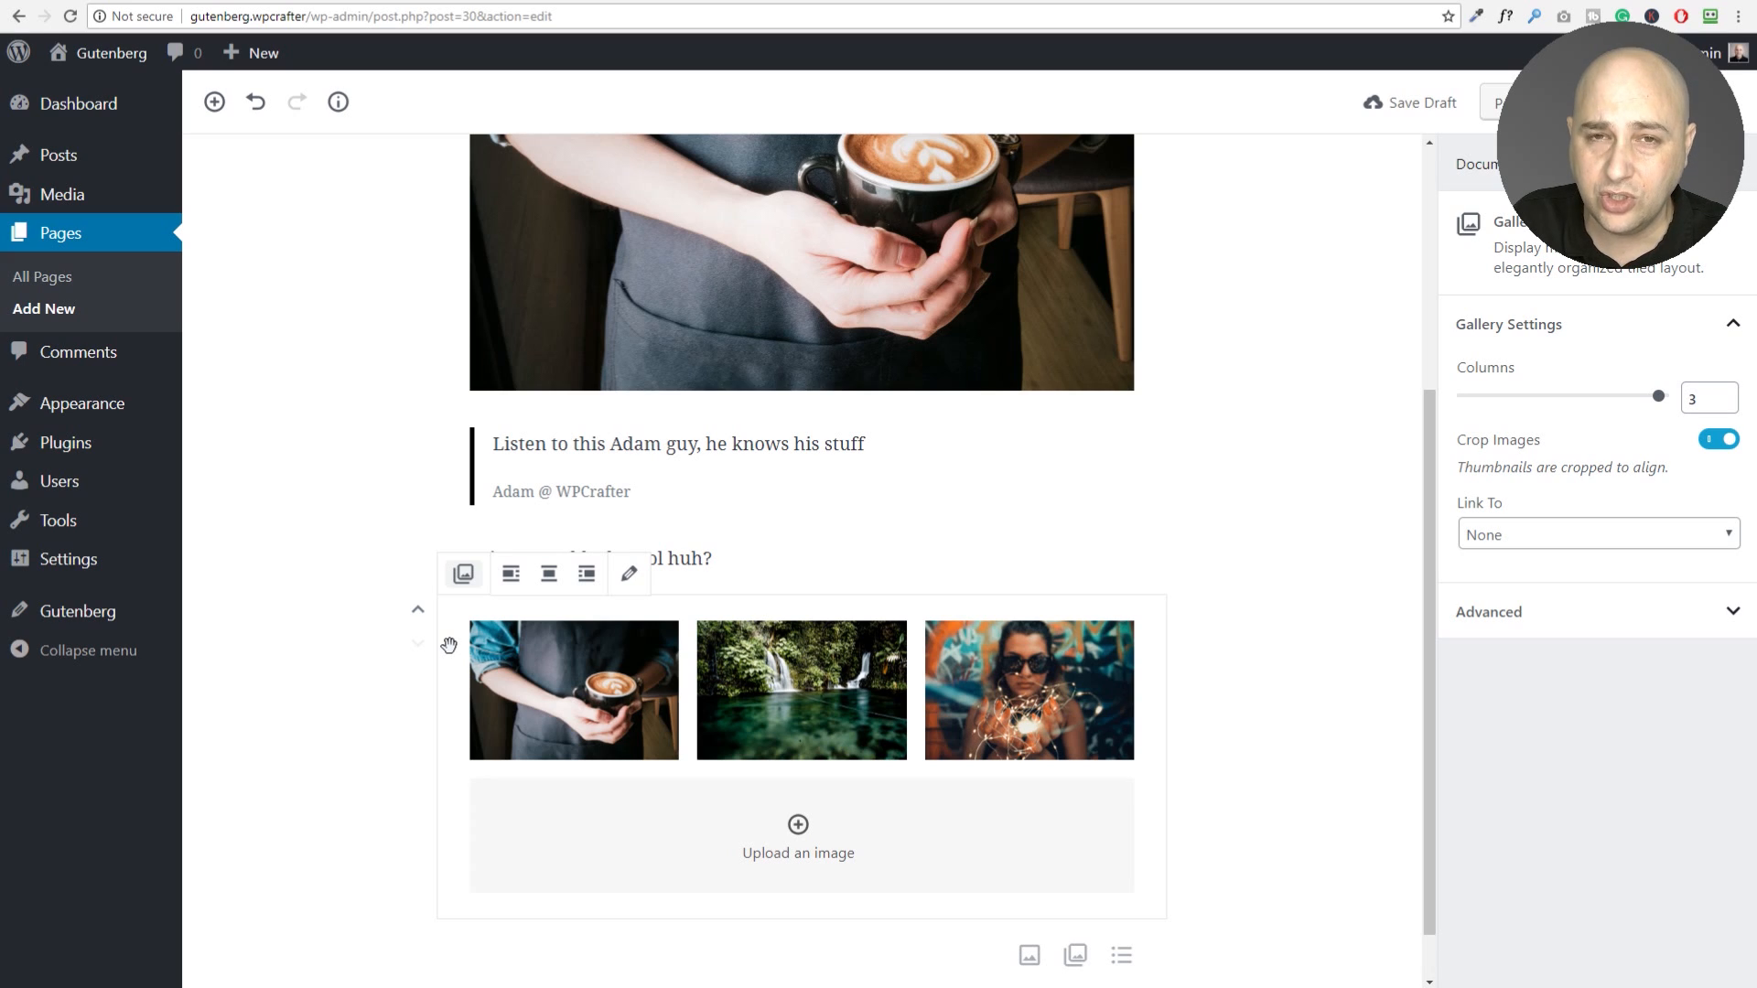
Step: Find the Columns (beta) block by searching for "col", insert it below the gallery, and select the whole columns block
{"action": "scroll", "coordinate": [457, 677], "scroll_direction": "down", "scroll_amount": 1}
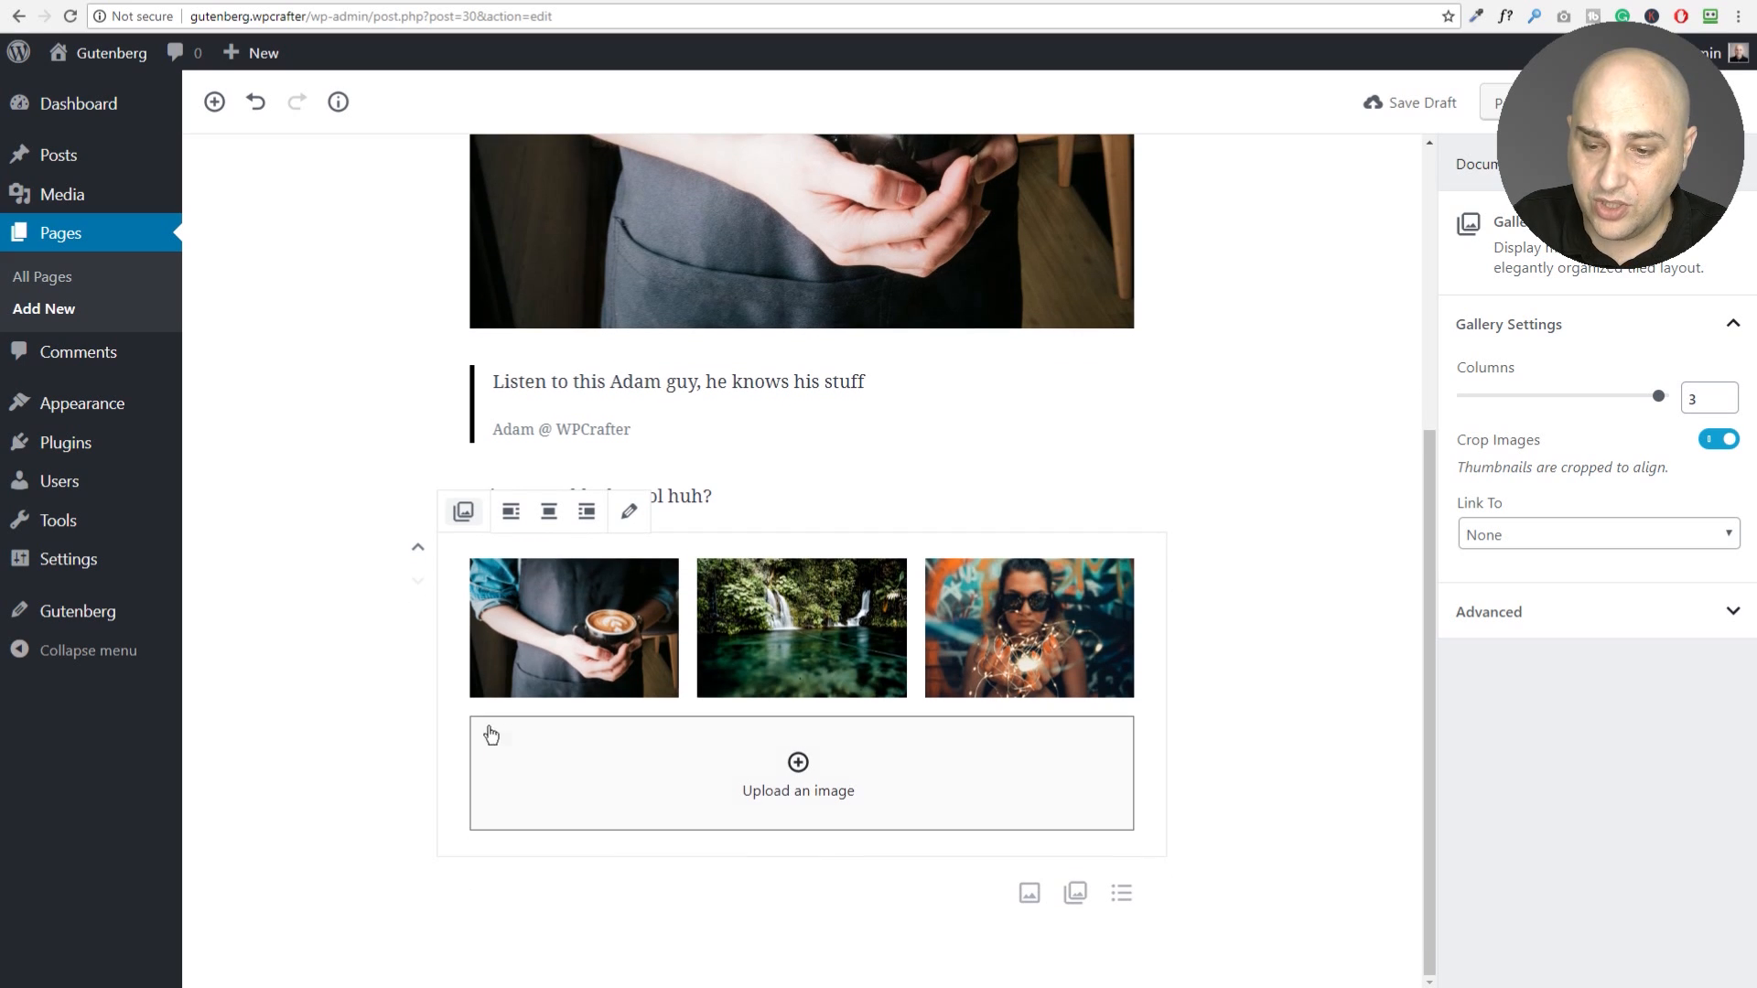
{"action": "left_click", "coordinate": [418, 892]}
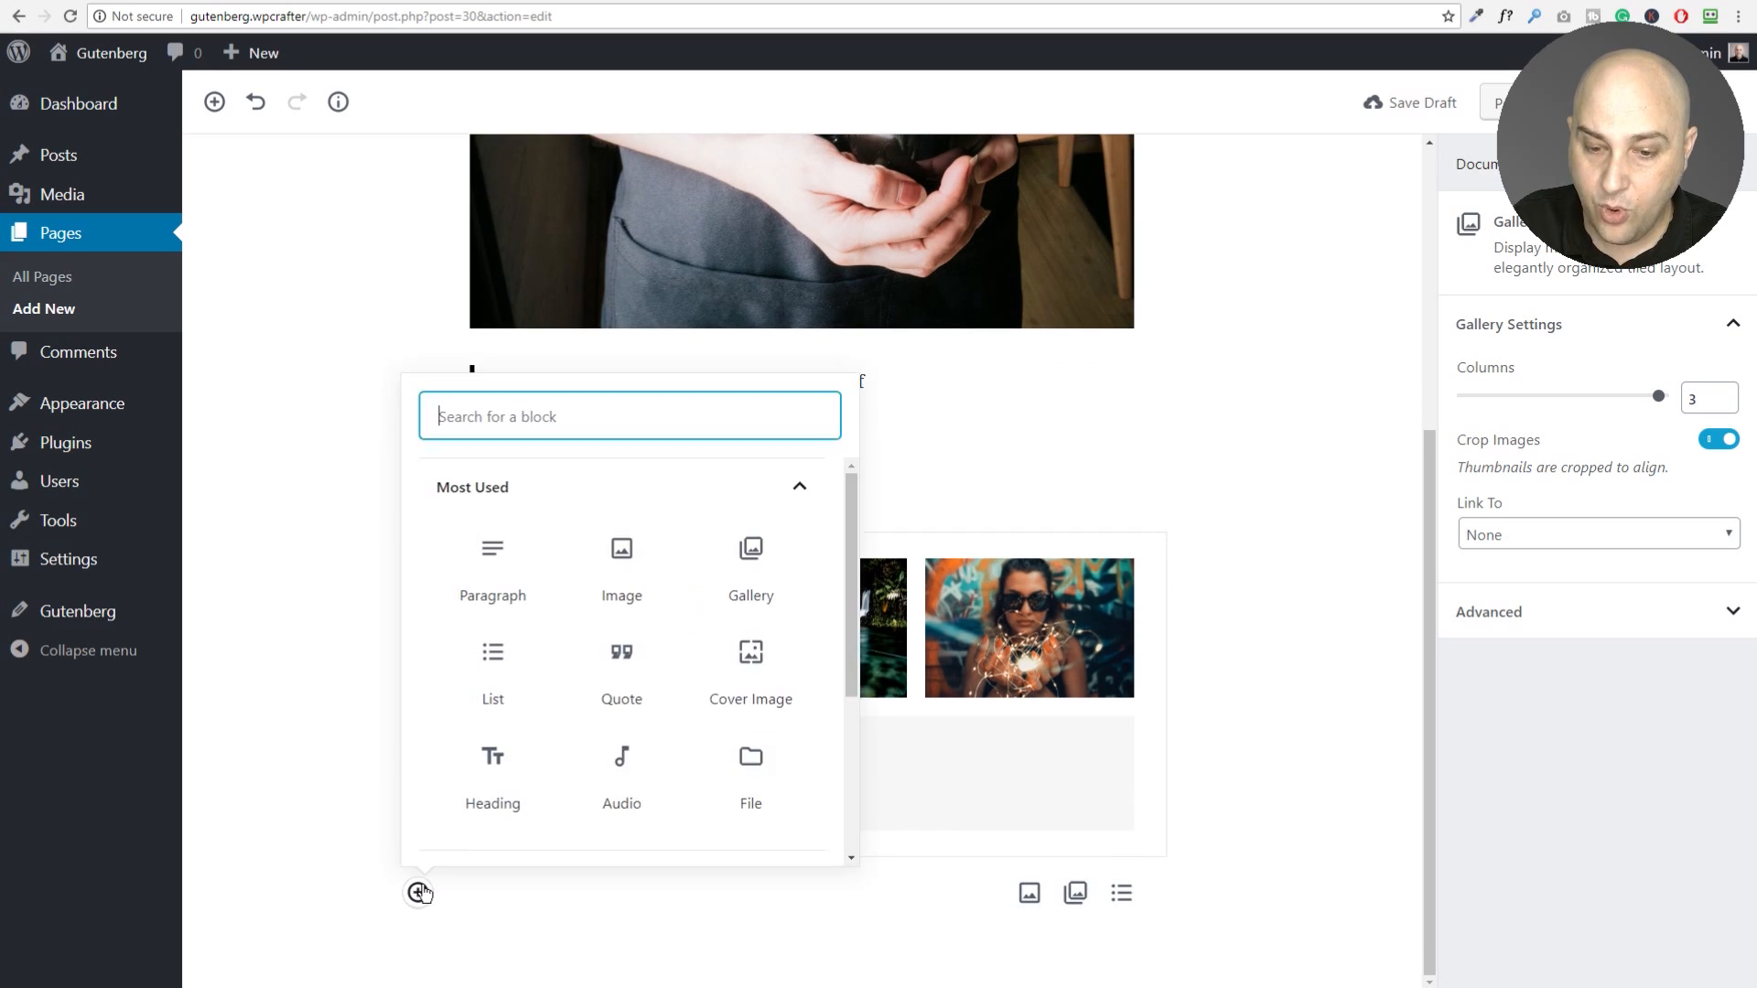
{"action": "scroll", "coordinate": [543, 668], "scroll_direction": "down", "scroll_amount": 1}
{"action": "scroll", "coordinate": [542, 668], "scroll_direction": "up", "scroll_amount": 1}
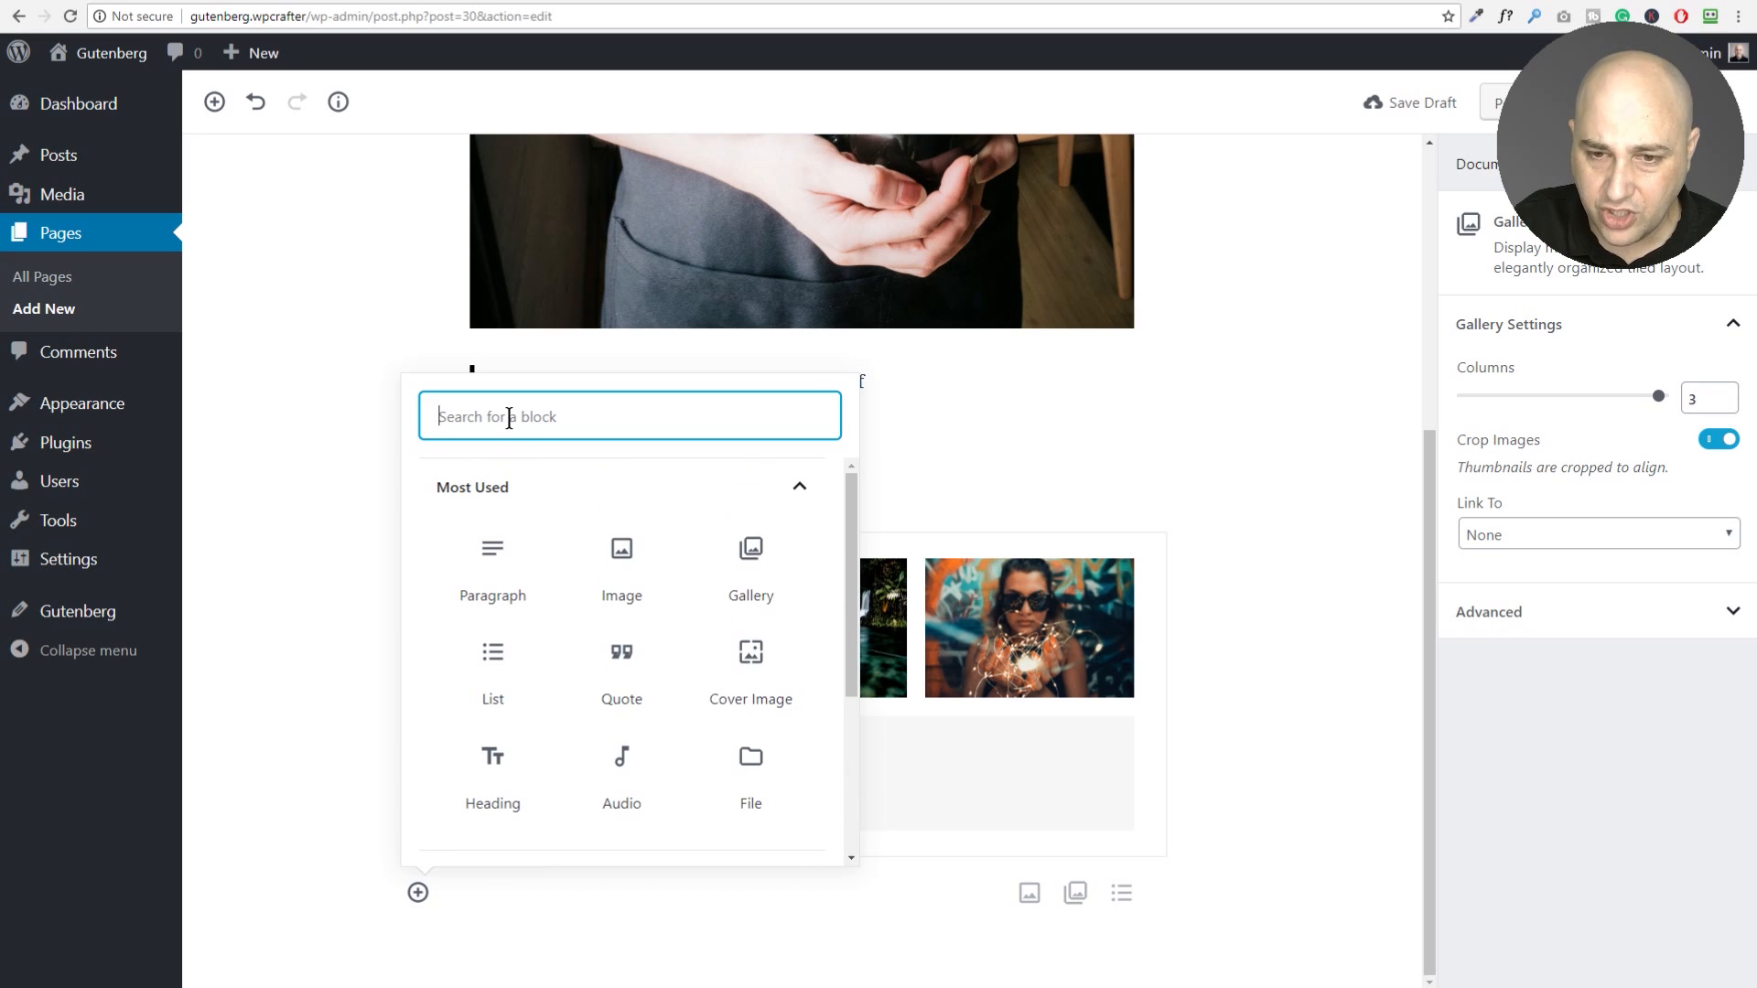
{"action": "type", "text": "col"}
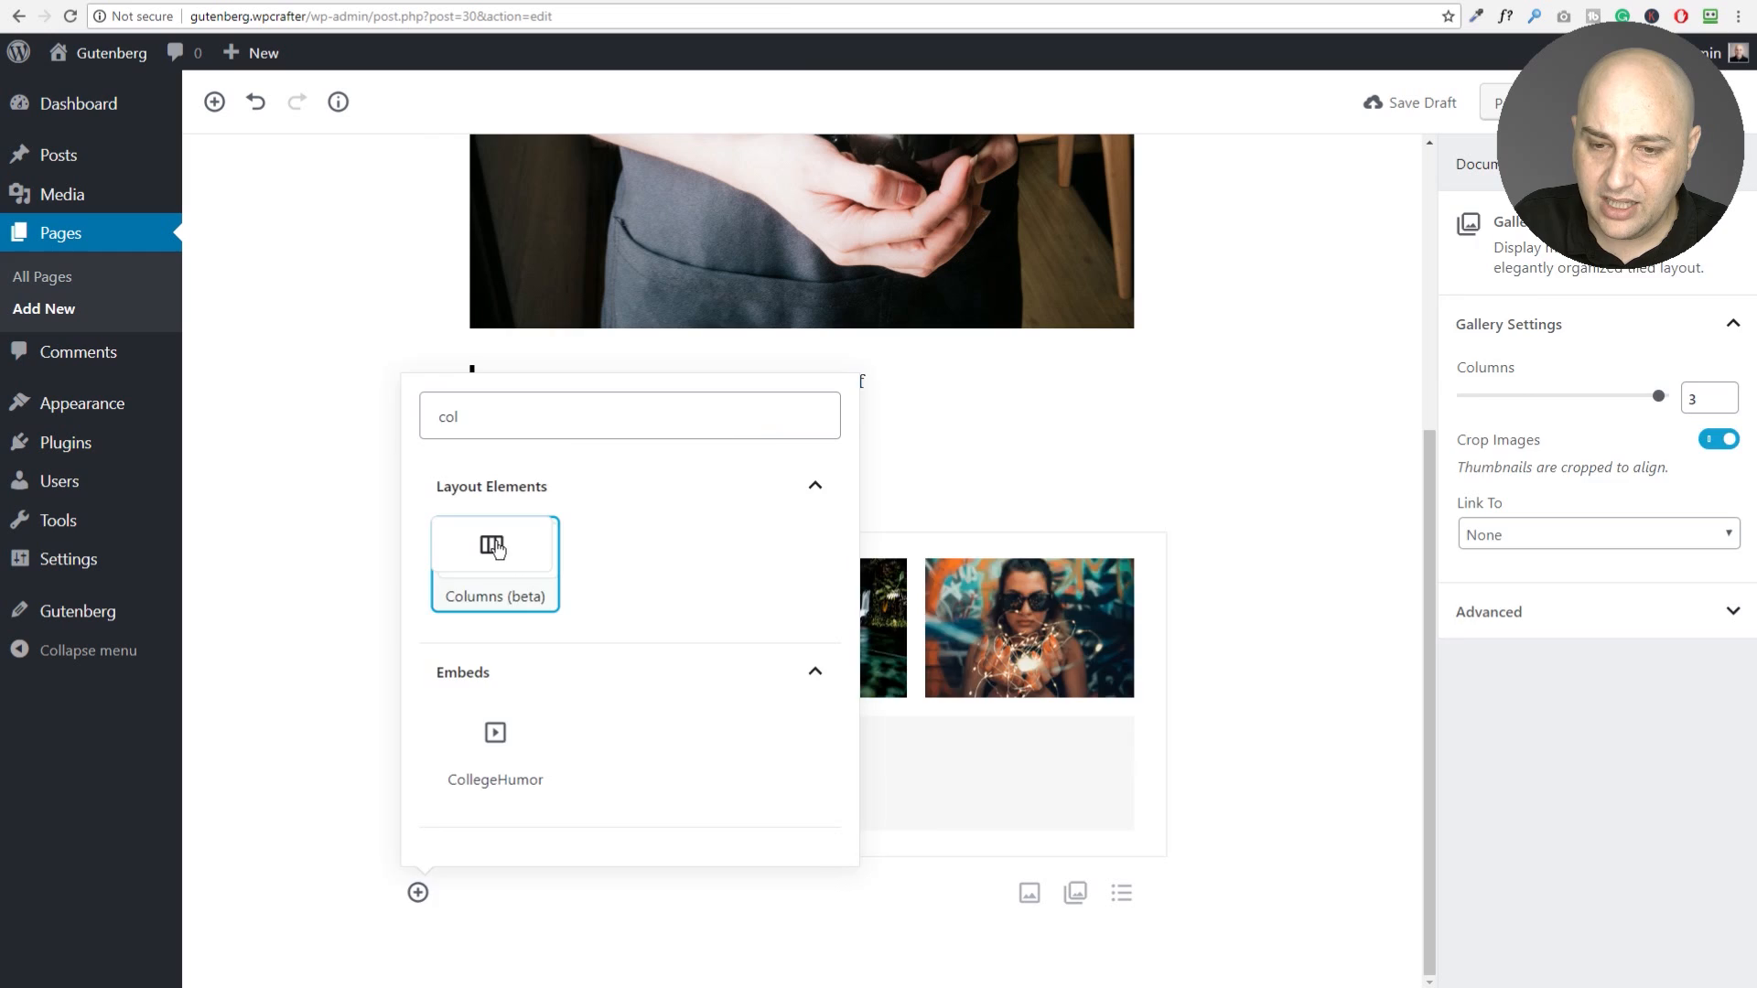
{"action": "left_click", "coordinate": [493, 542]}
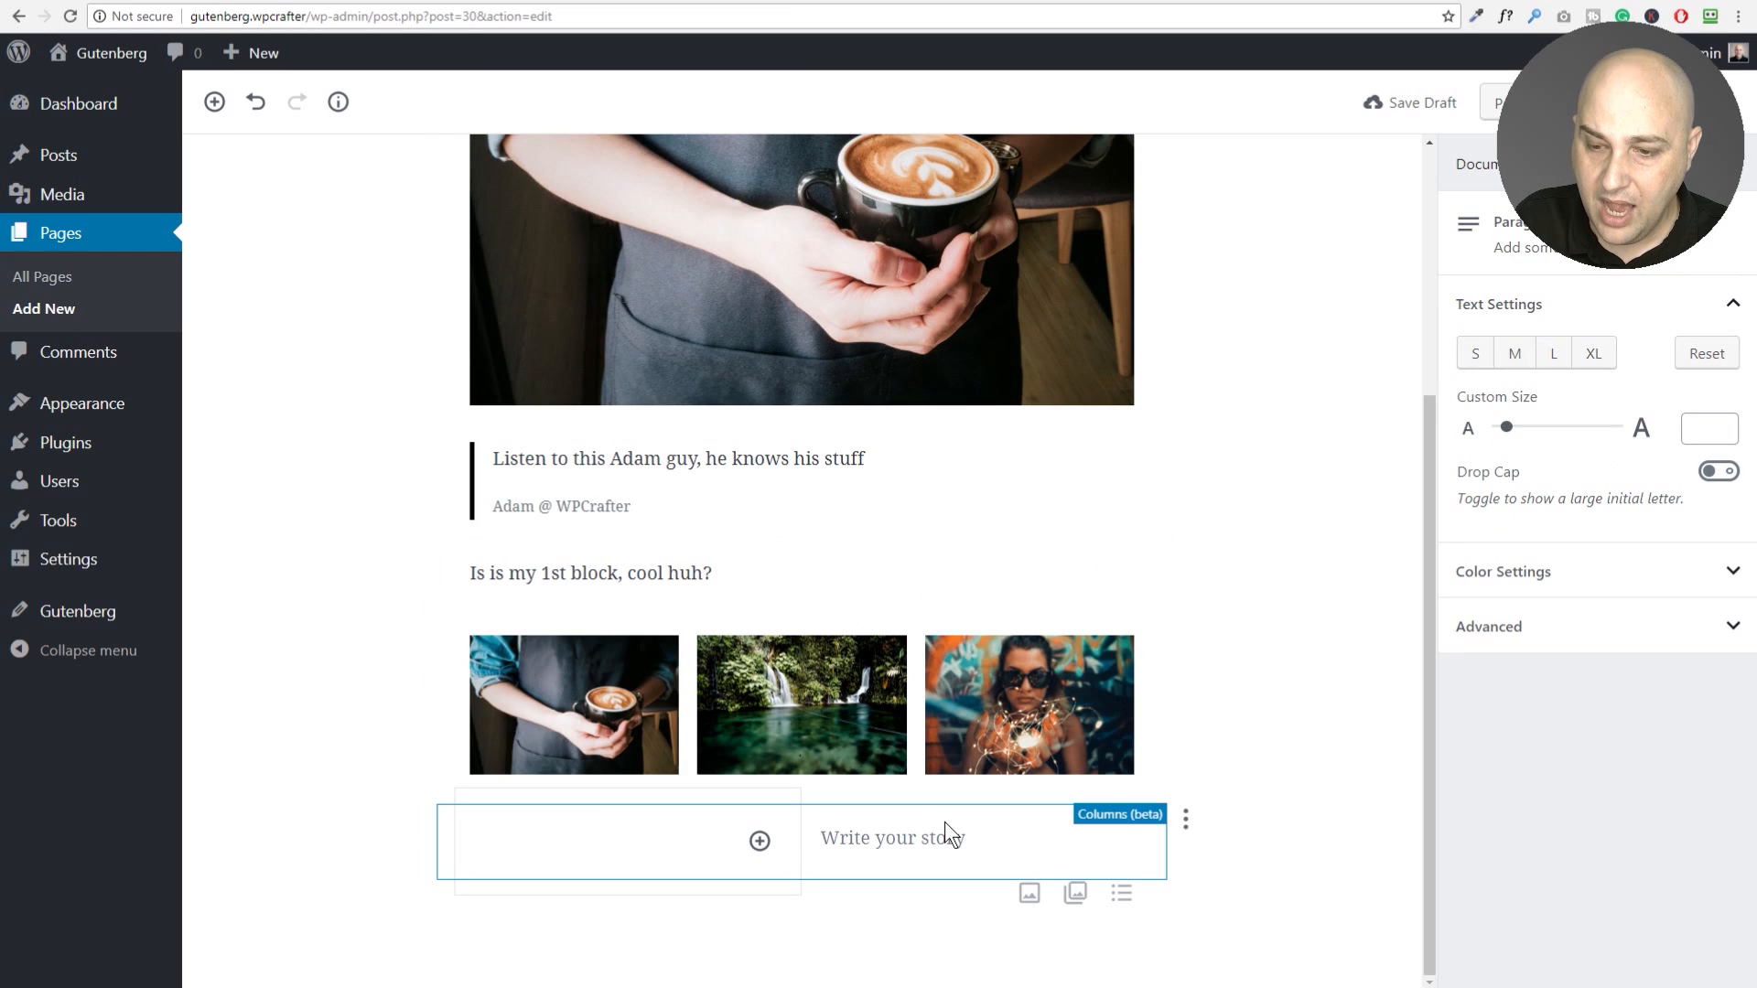
{"action": "left_click", "coordinate": [676, 799]}
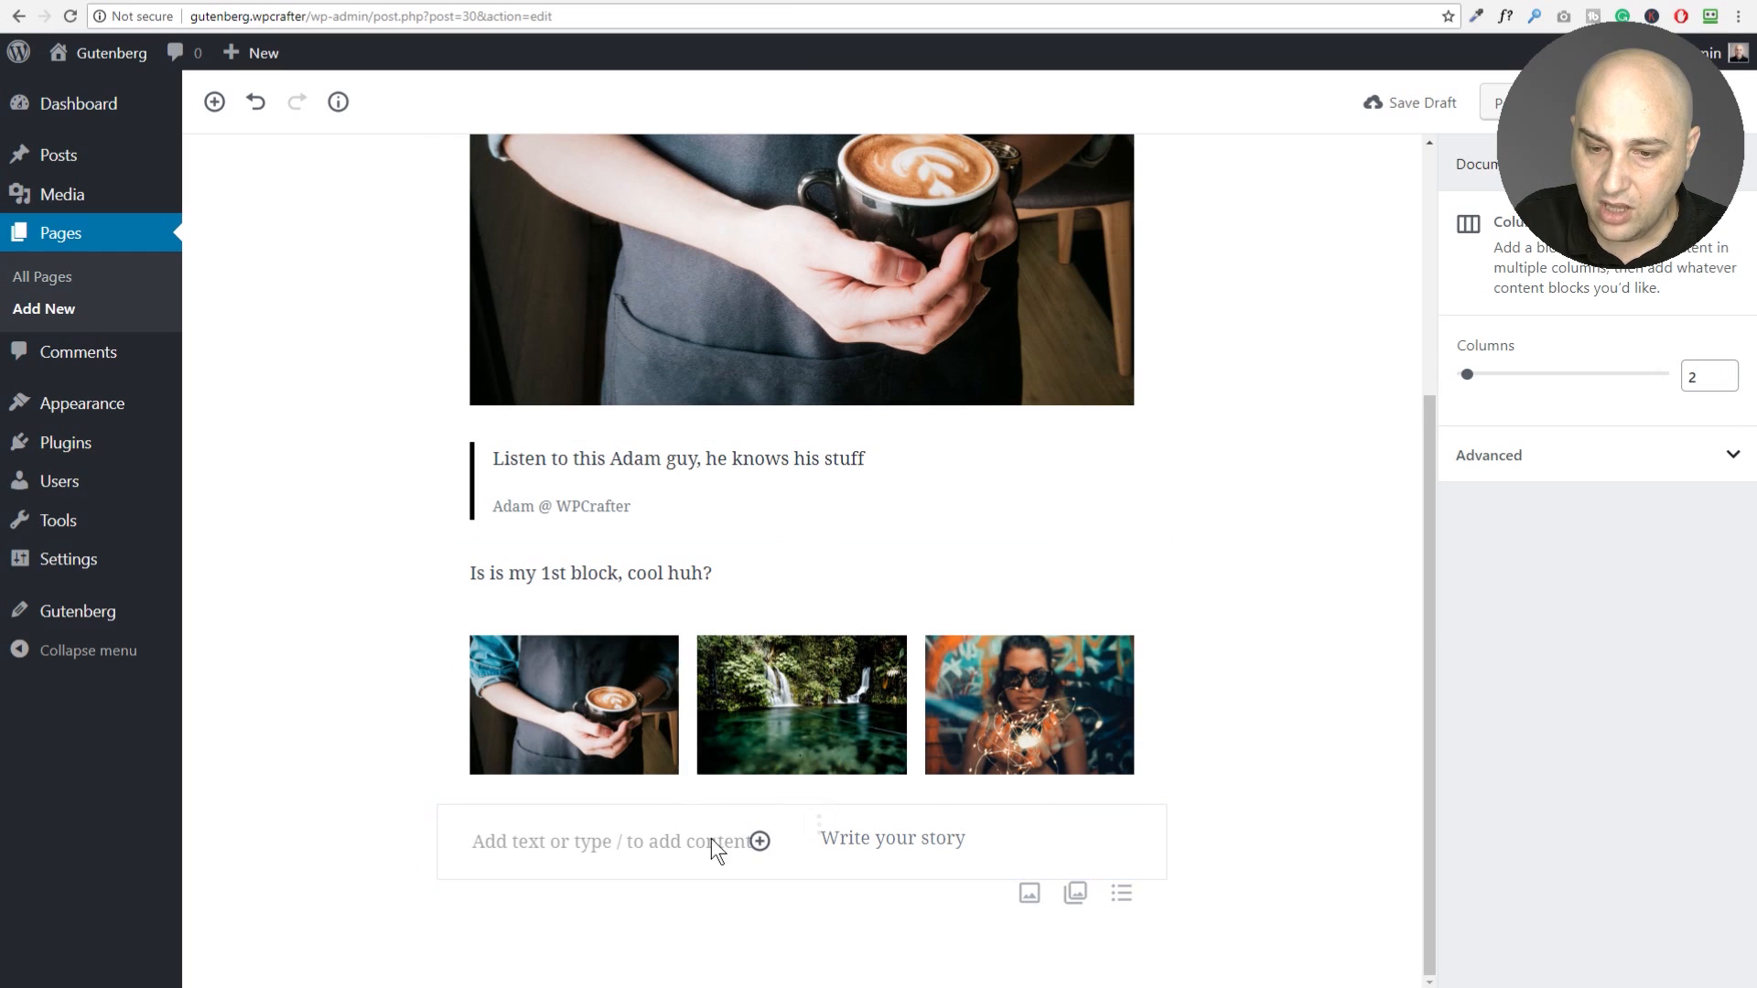
Step: Move the "Is is my 1st block, cool huh?" paragraph into the first column of the columns block, beneath its empty paragraph, and deselect it
{"action": "left_click", "coordinate": [878, 840]}
{"action": "left_click", "coordinate": [679, 840]}
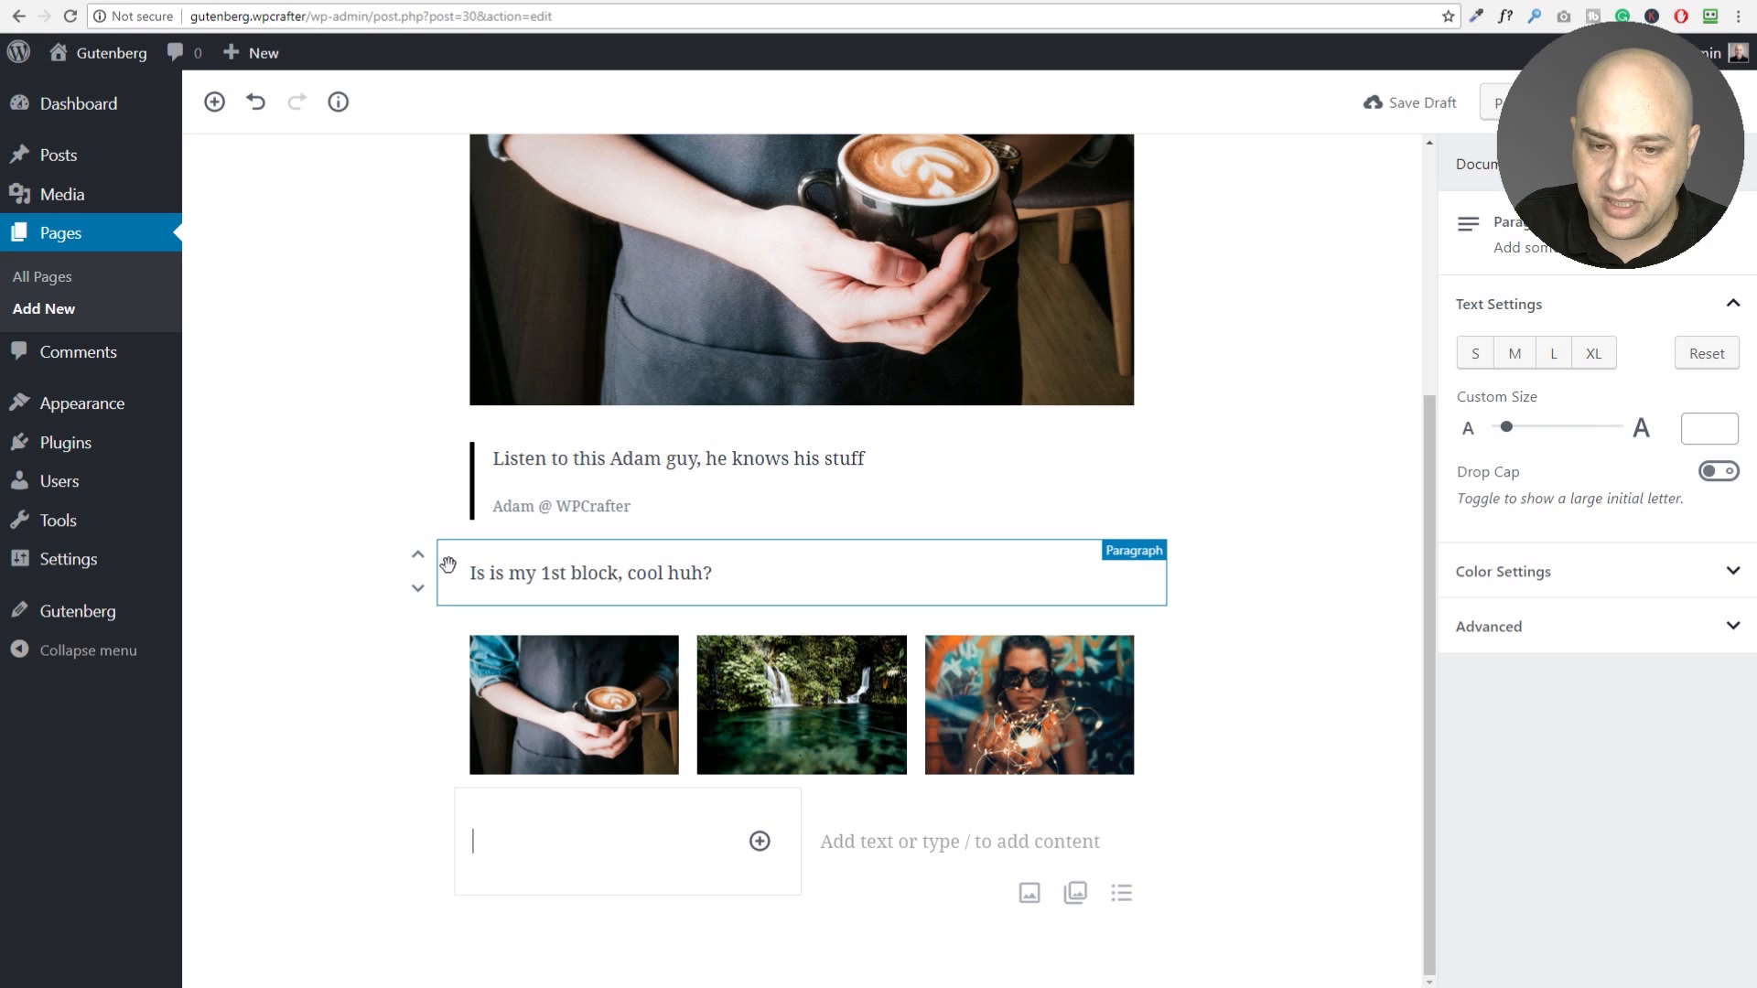
{"action": "left_click_drag", "start_coordinate": [448, 564], "coordinate": [533, 869]}
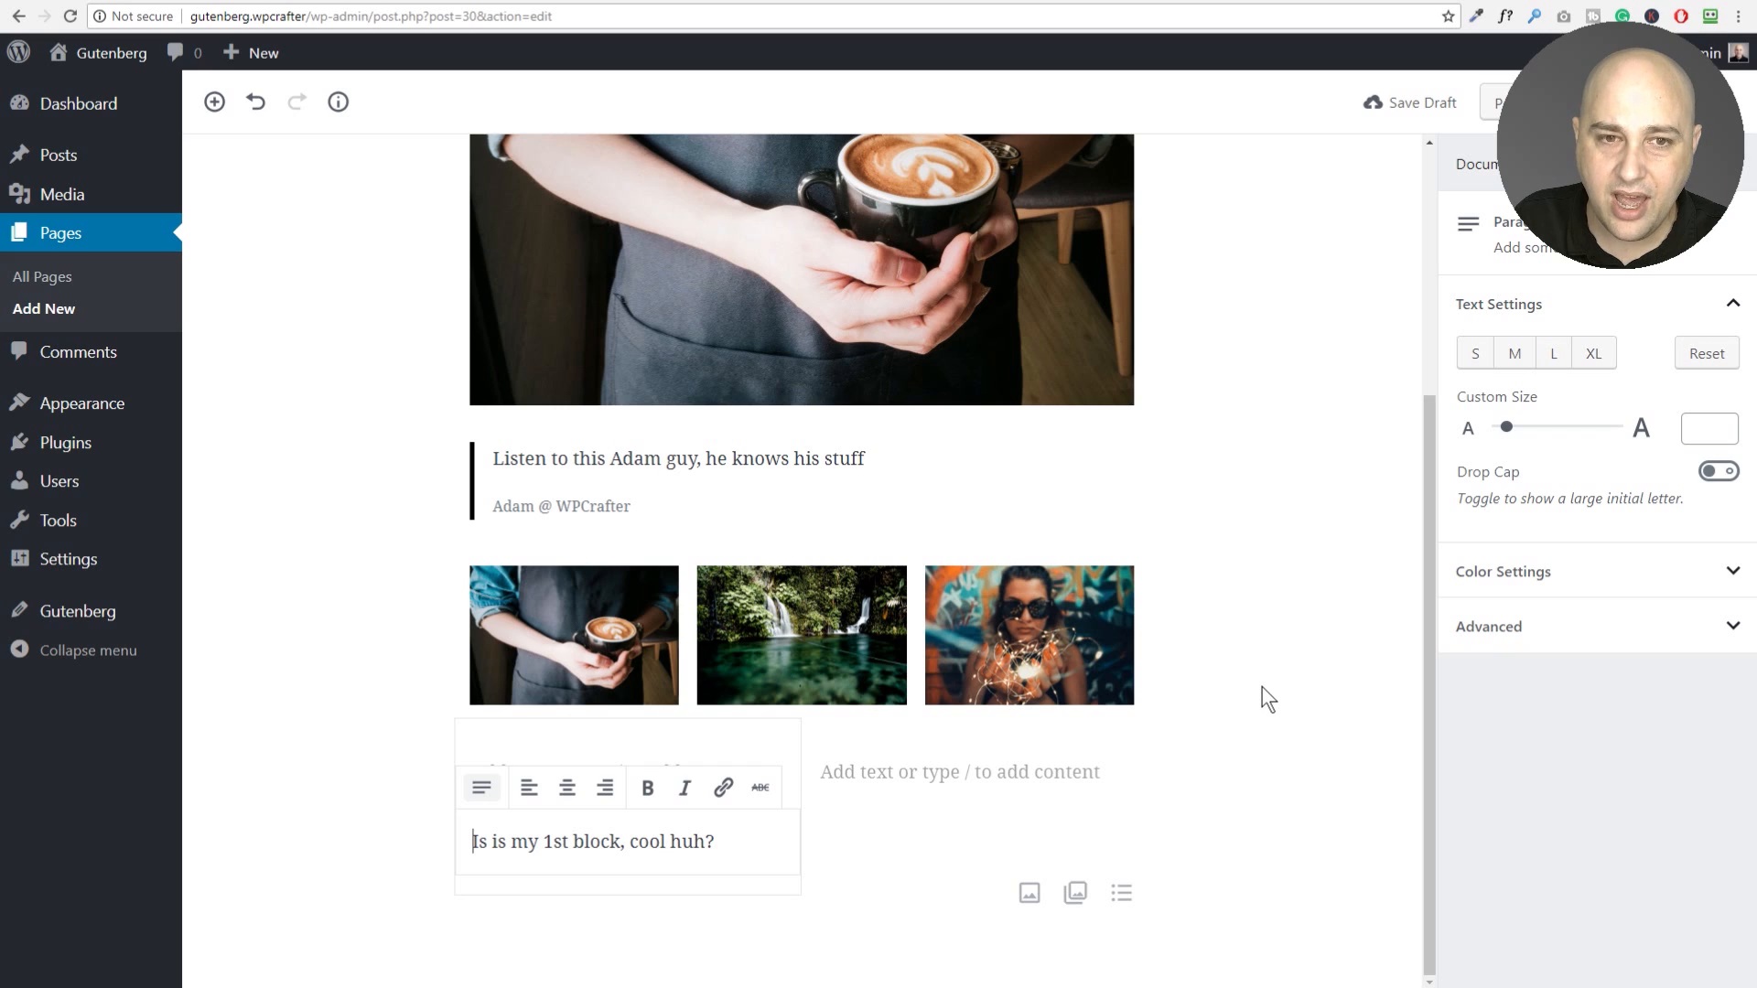
{"action": "left_click", "coordinate": [1222, 752]}
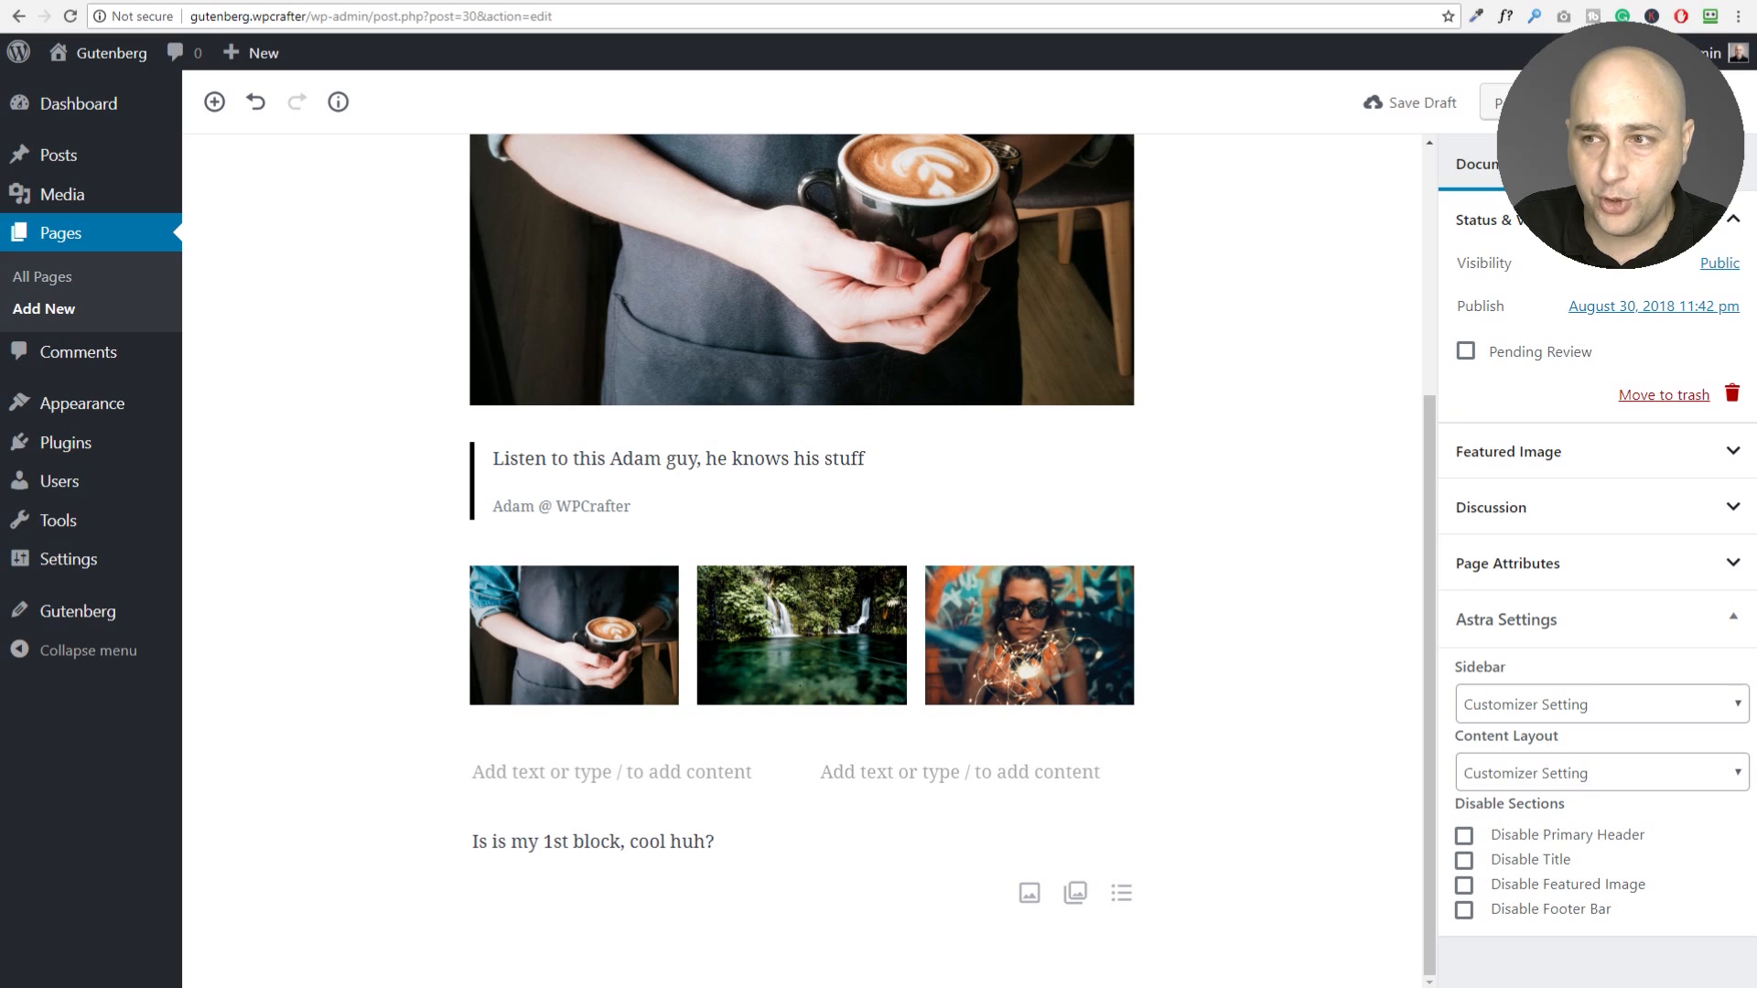
Step: Publish the page with public visibility
{"action": "left_click", "coordinate": [1518, 102]}
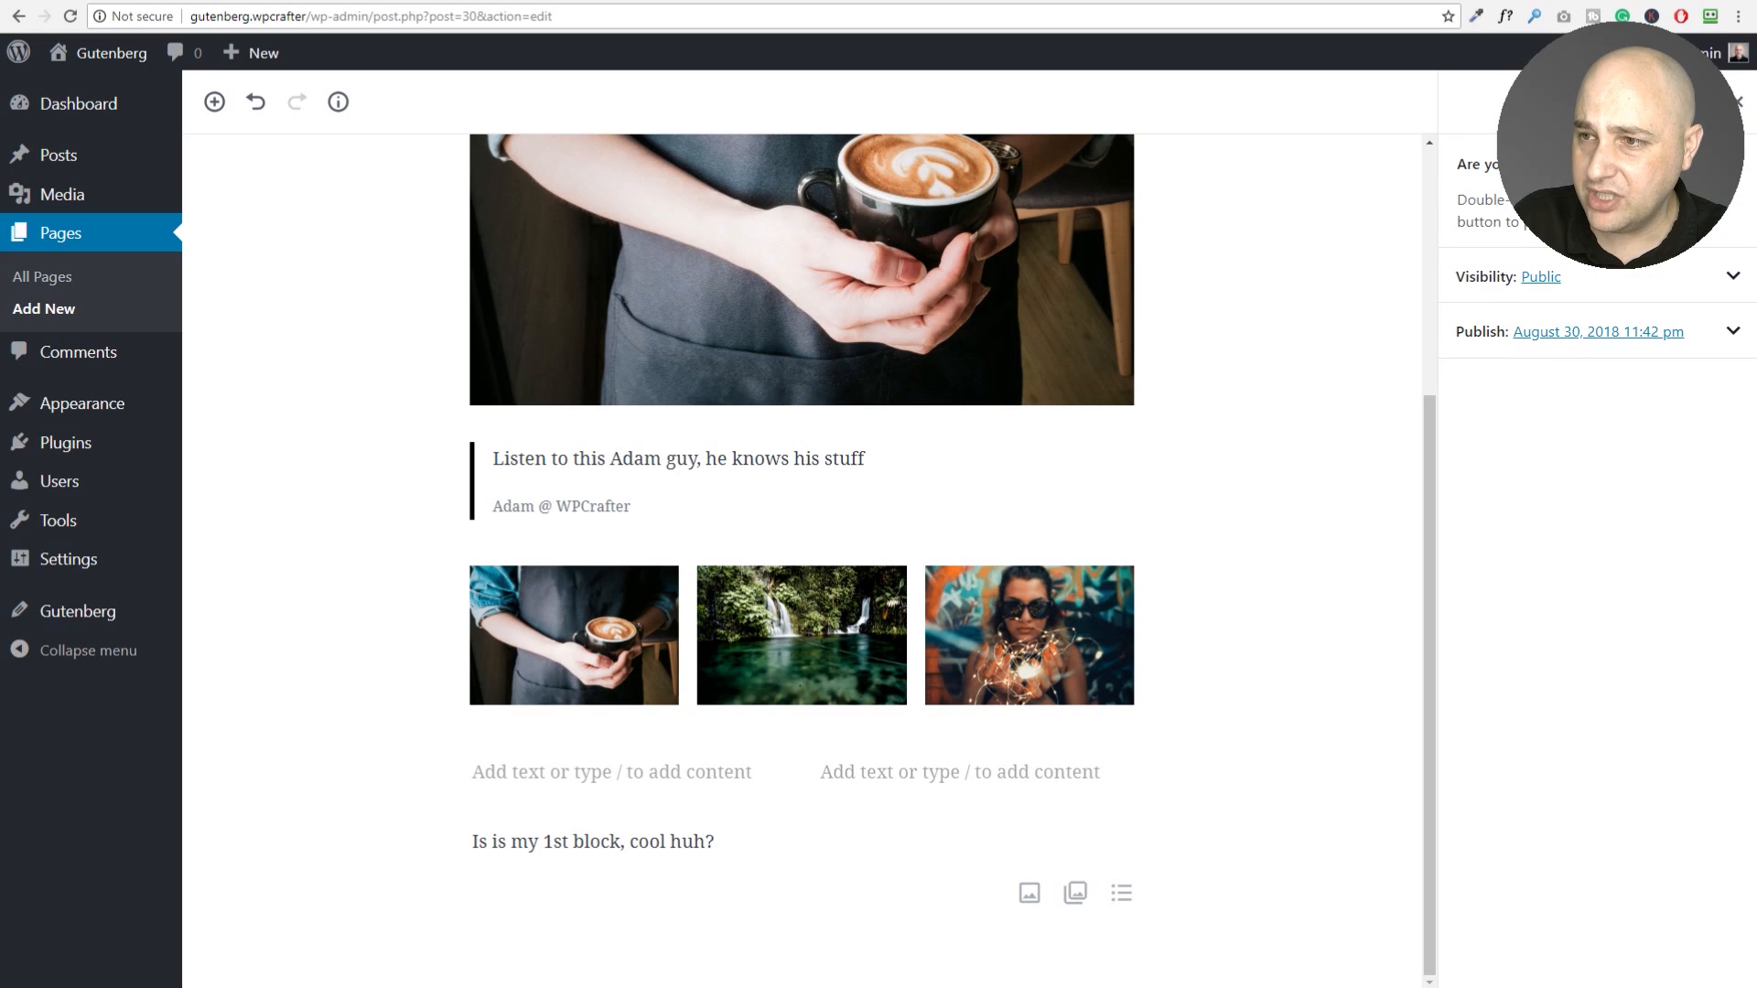
{"action": "left_click", "coordinate": [1667, 102]}
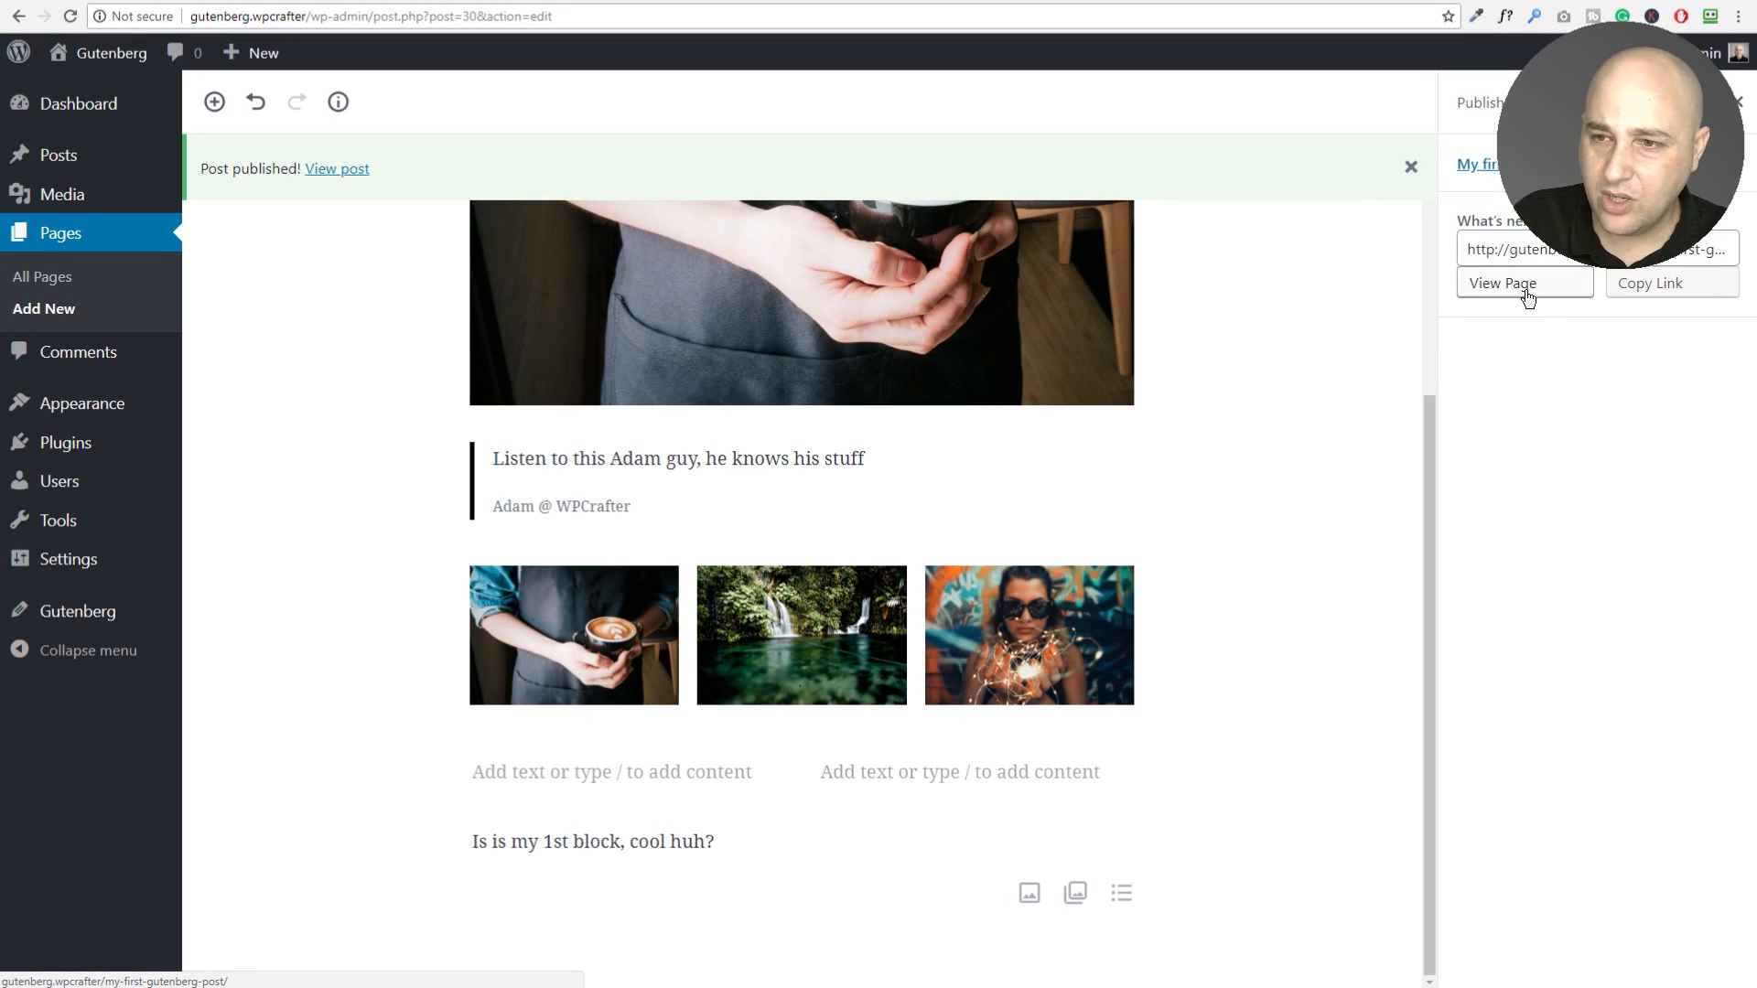
Step: Activate the Social Warfare plugin and reopen the page "My first Gutenberg Post" for editing
{"action": "left_click", "coordinate": [69, 448]}
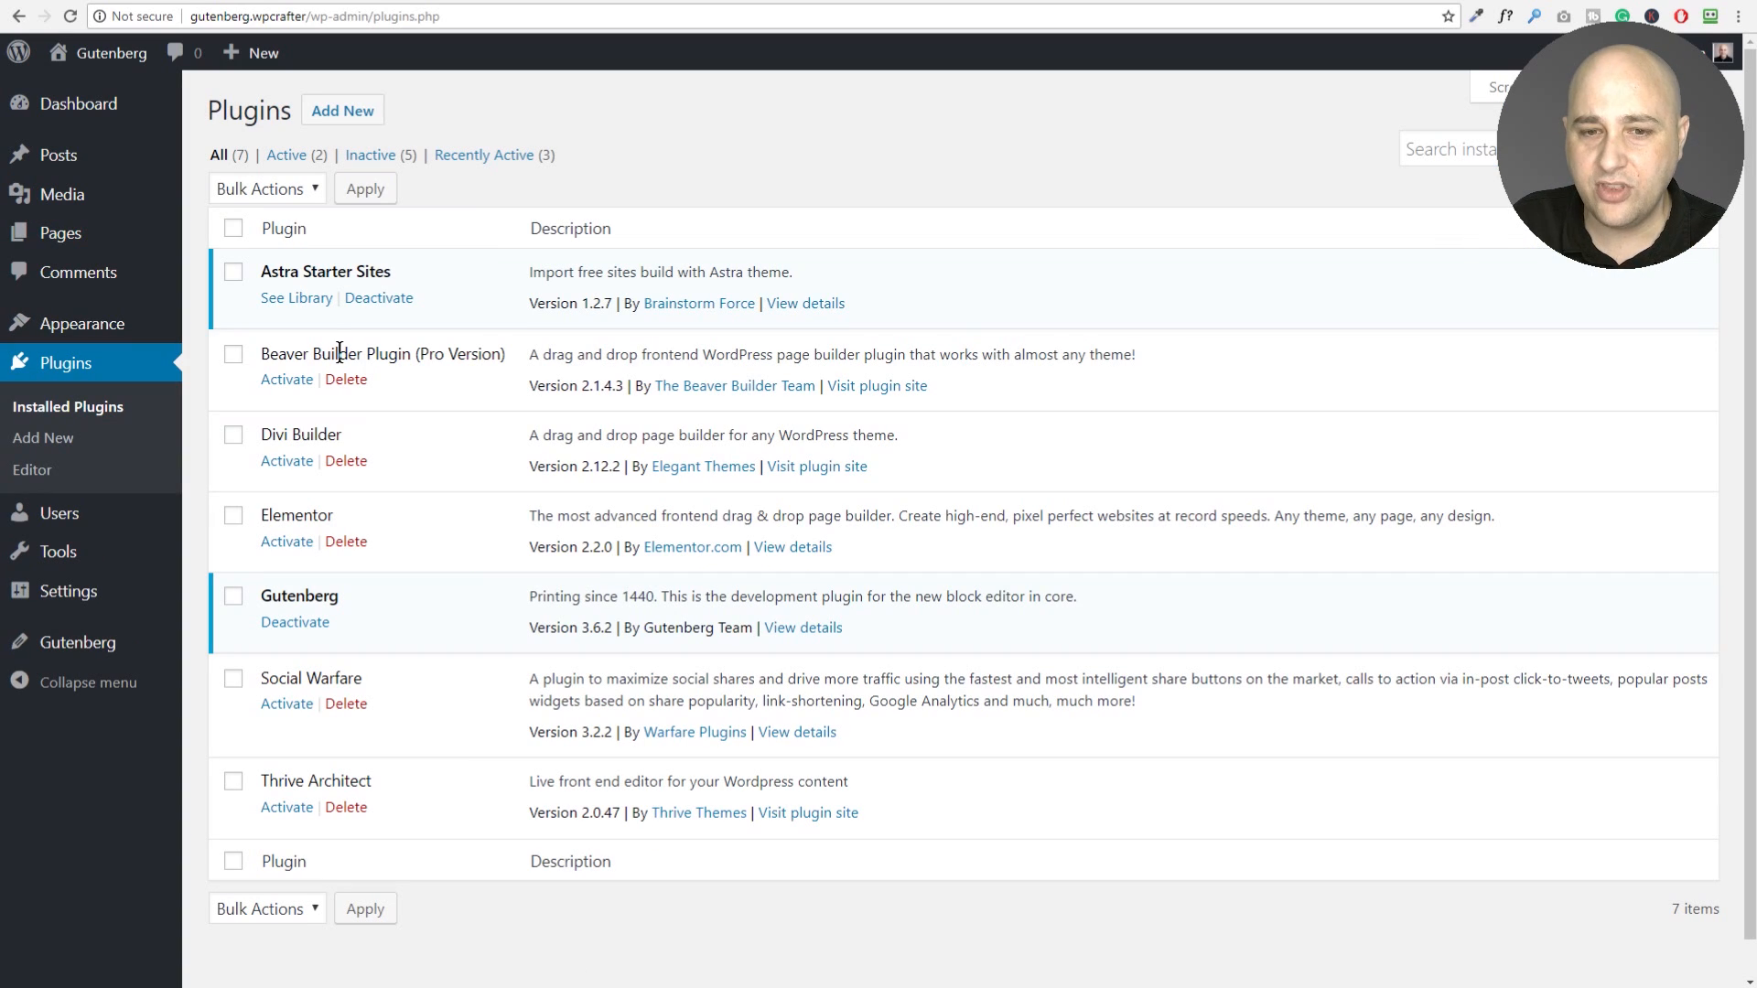
{"action": "left_click", "coordinate": [297, 706]}
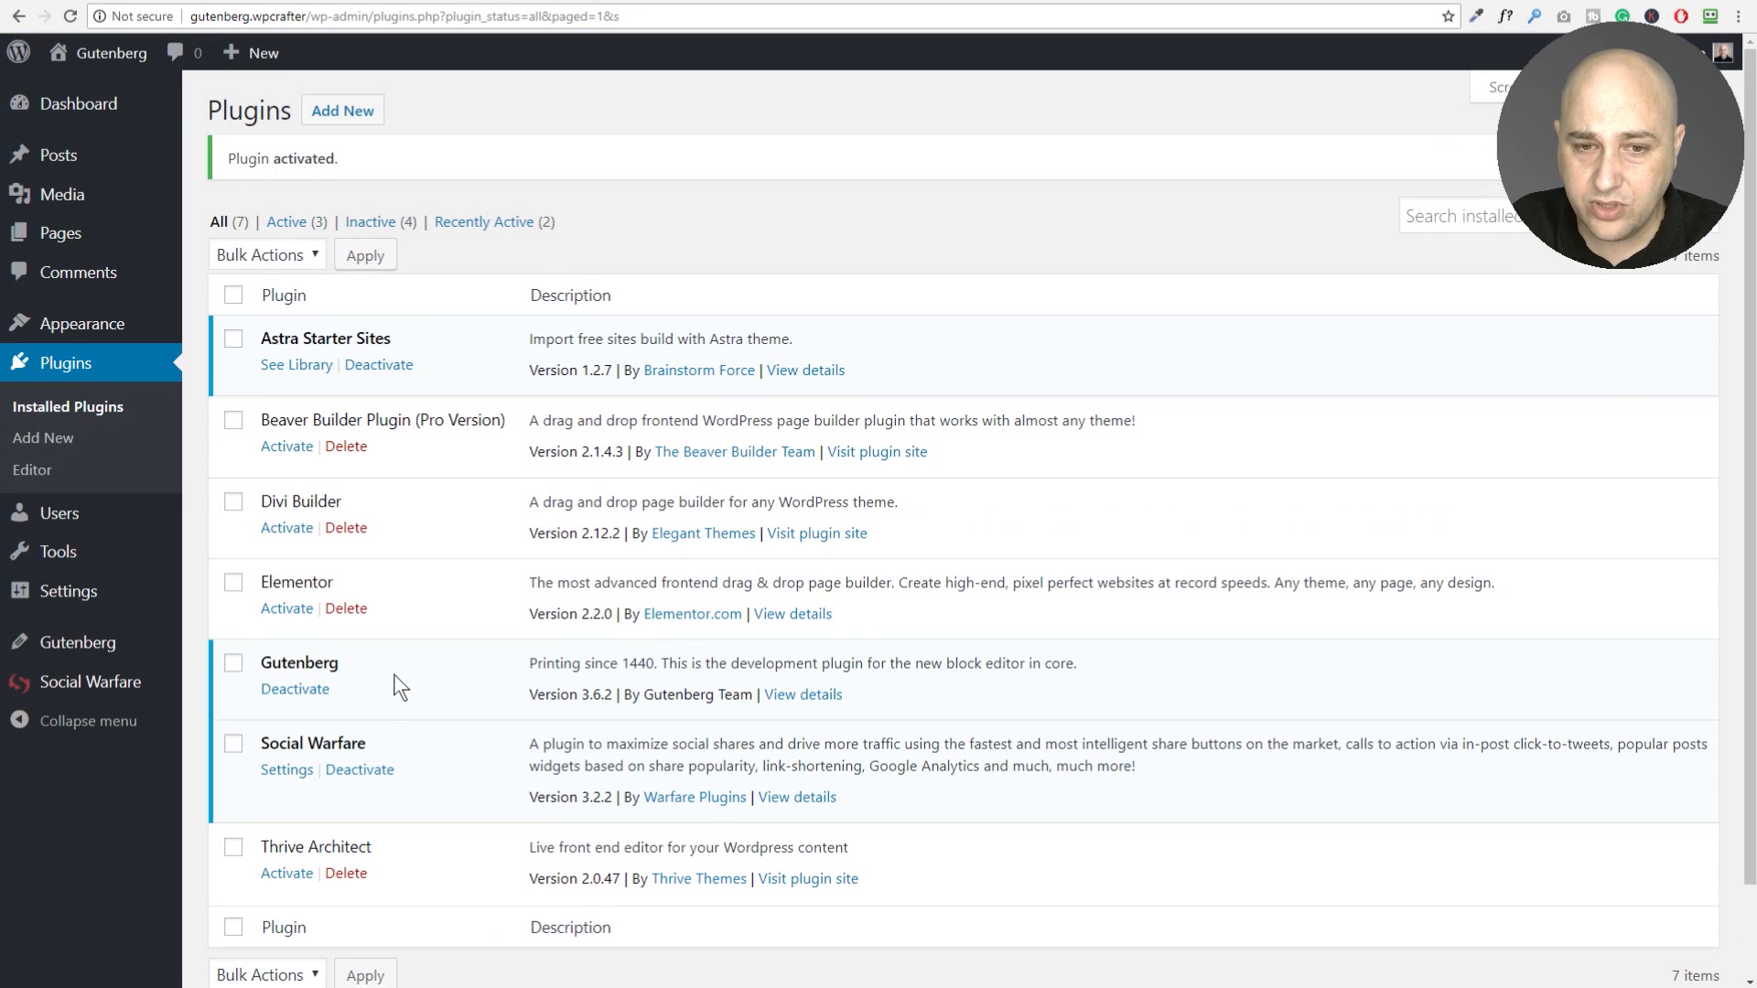
{"action": "mouse_move", "coordinate": [78, 236]}
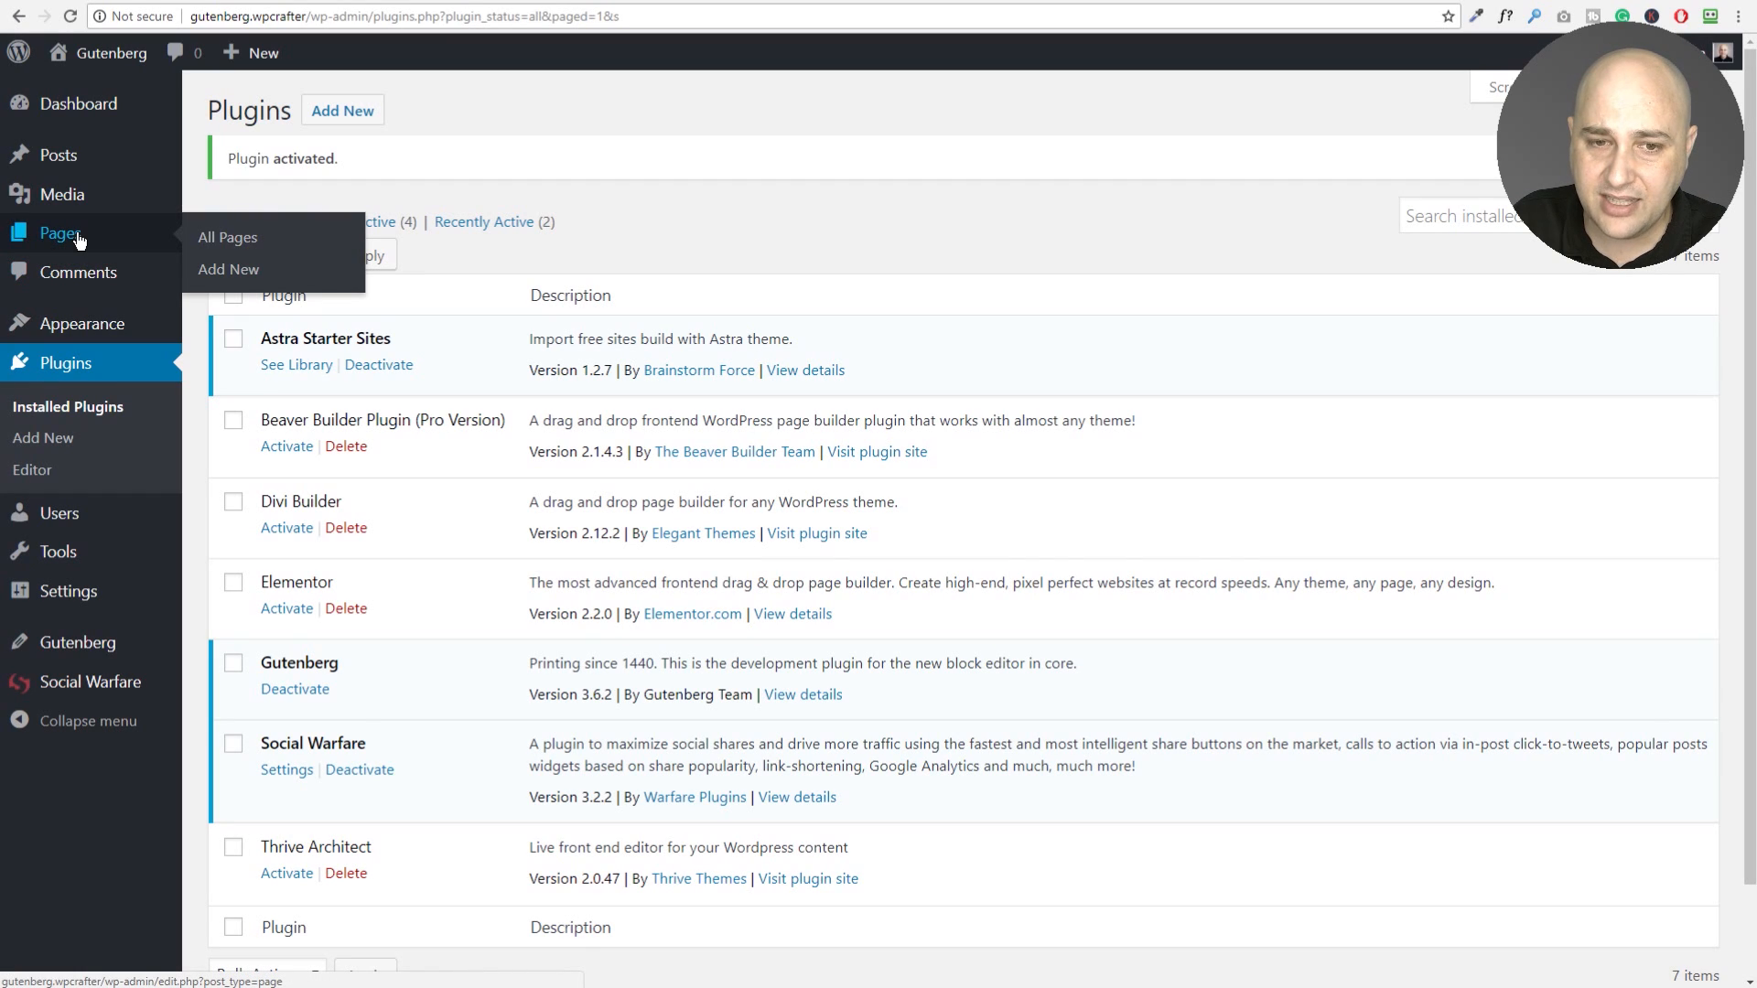
{"action": "left_click", "coordinate": [81, 239]}
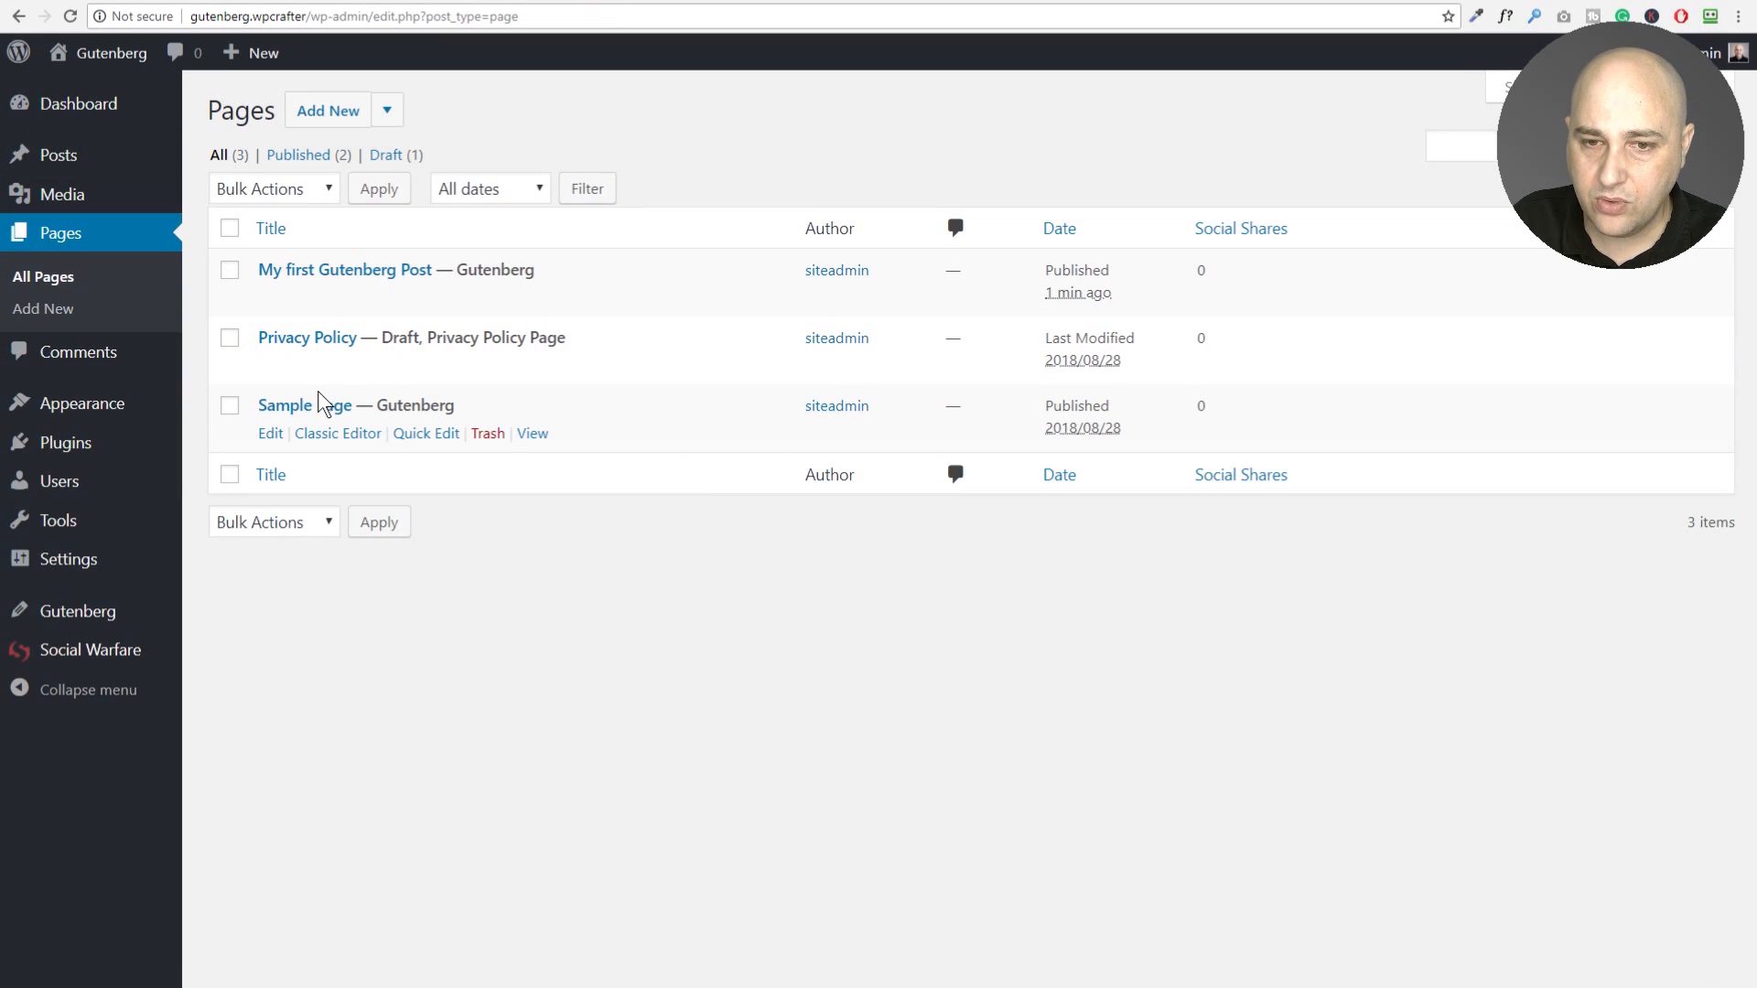
{"action": "left_click", "coordinate": [370, 276]}
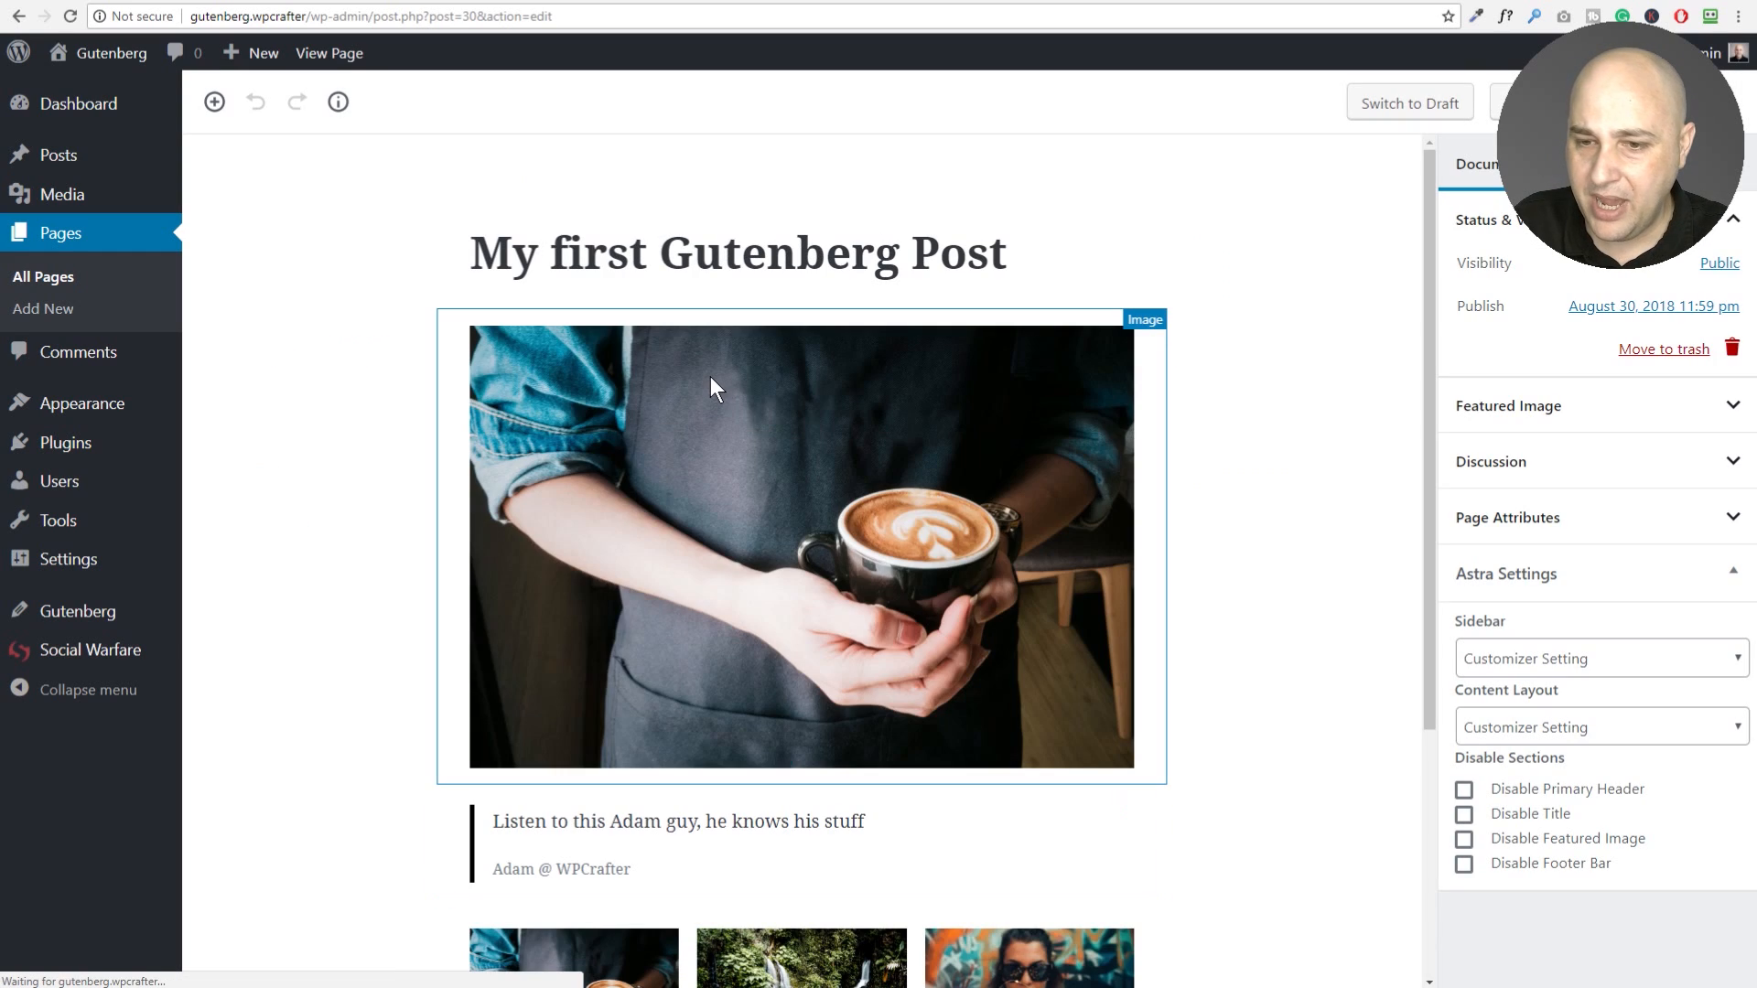
Step: Find the Classic block by searching for "cla" and insert it at the end of the page, below the columns block
{"action": "scroll", "coordinate": [705, 387], "scroll_direction": "down", "scroll_amount": 4}
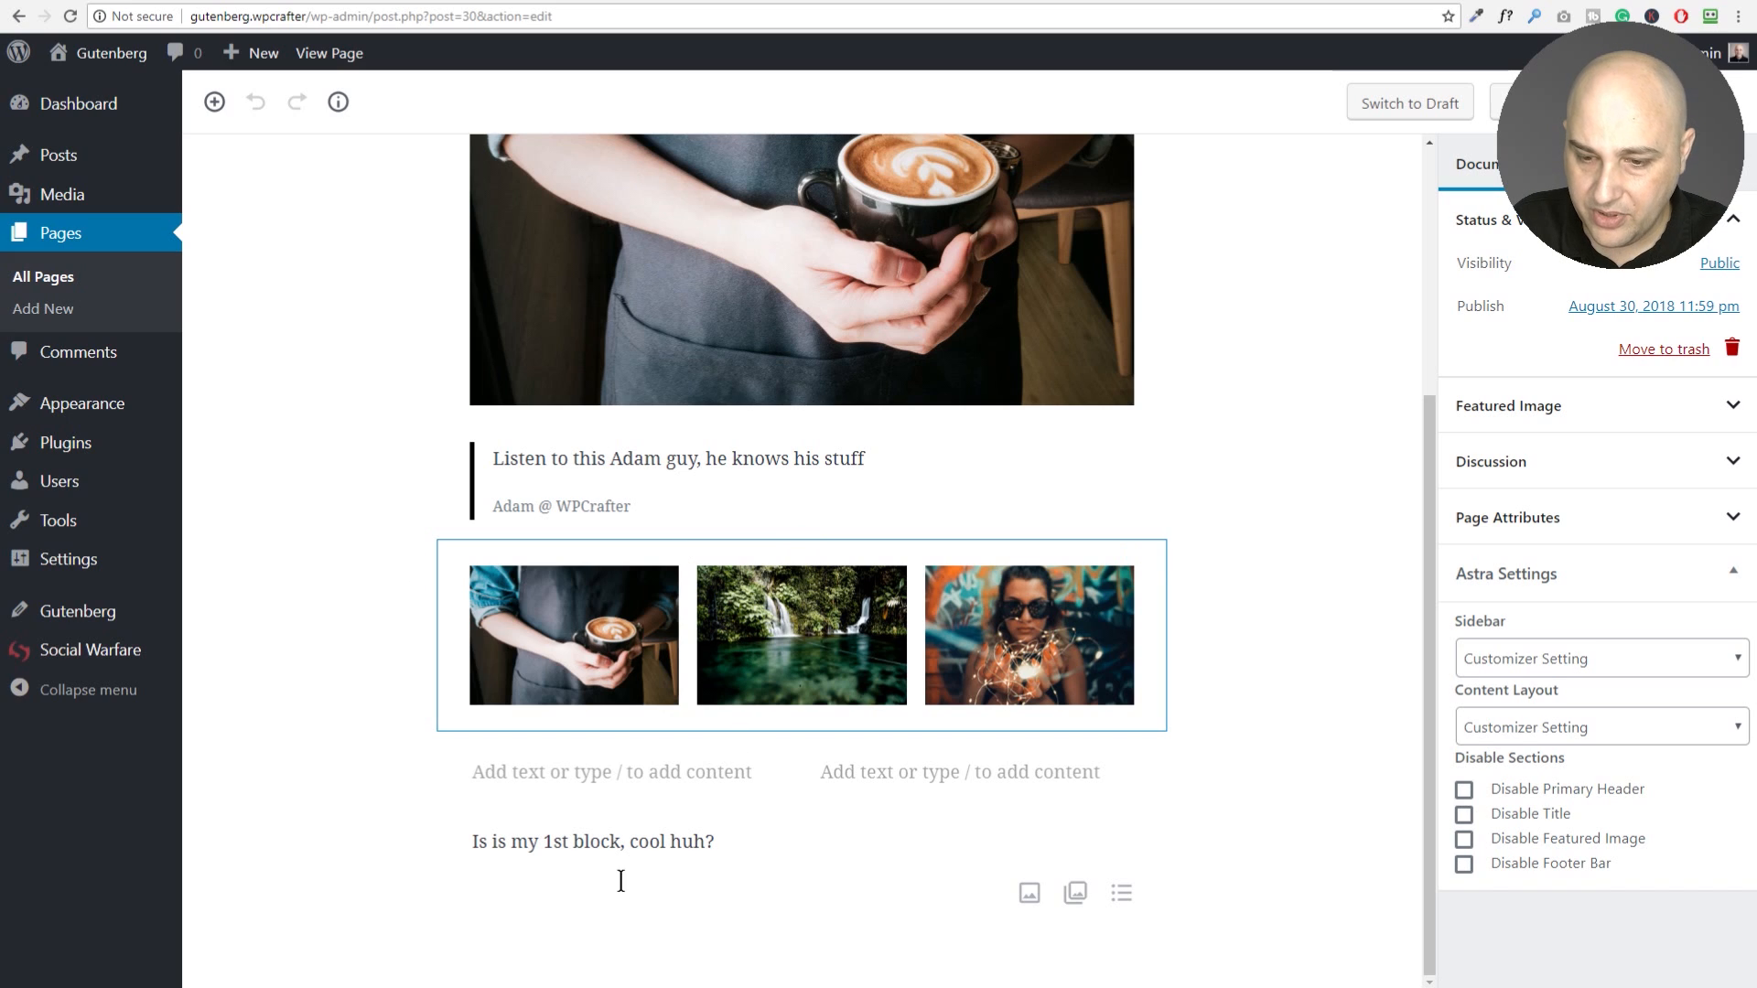
{"action": "left_click", "coordinate": [588, 886]}
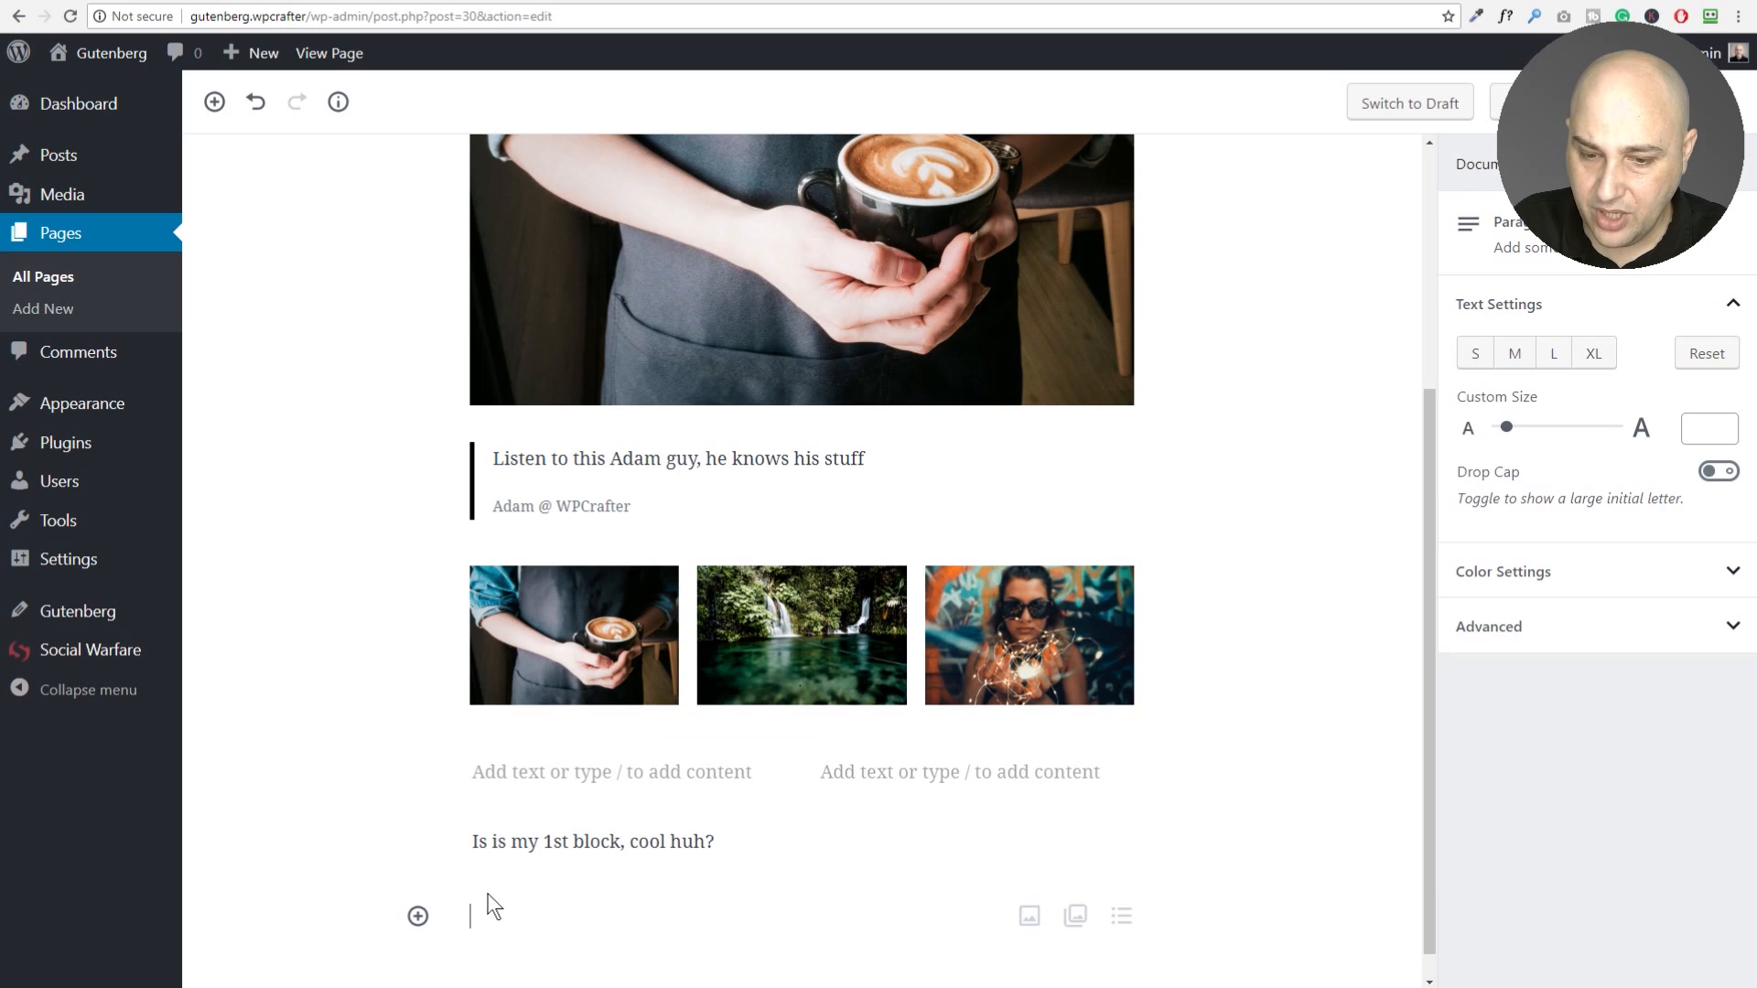
{"action": "left_click", "coordinate": [418, 916]}
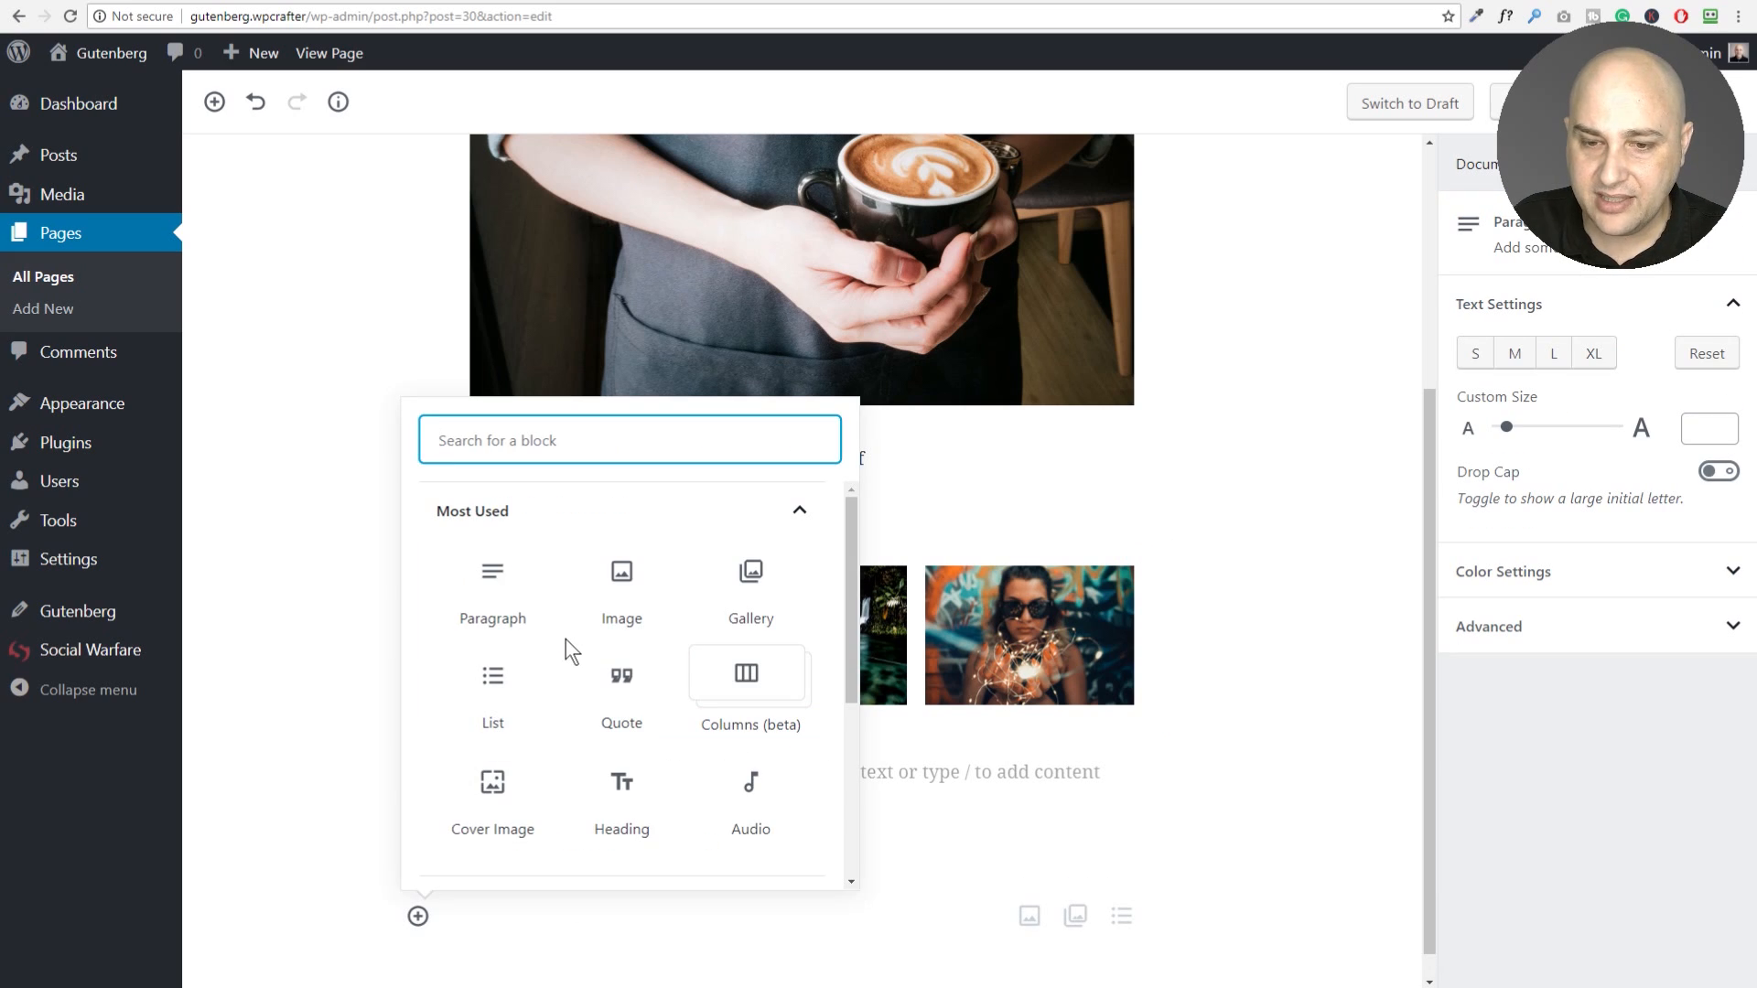
{"action": "scroll", "coordinate": [566, 640], "scroll_direction": "down", "scroll_amount": 2}
{"action": "scroll", "coordinate": [567, 635], "scroll_direction": "down", "scroll_amount": 2}
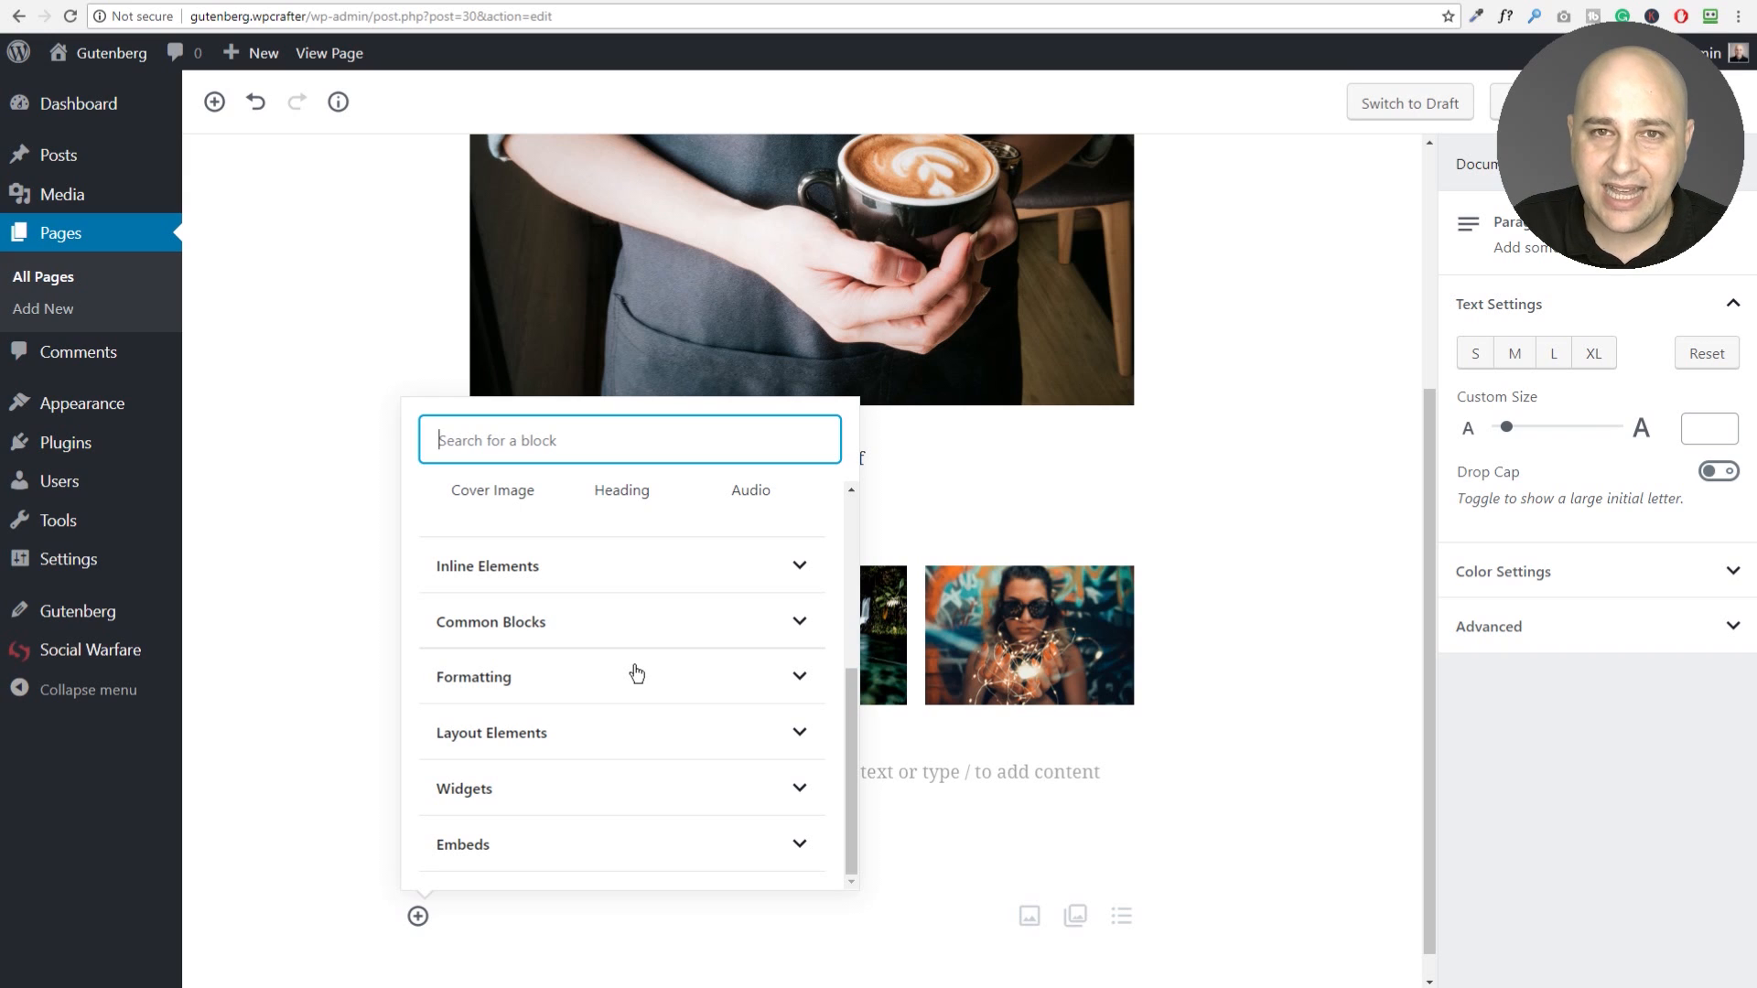
{"action": "type", "text": "cla"}
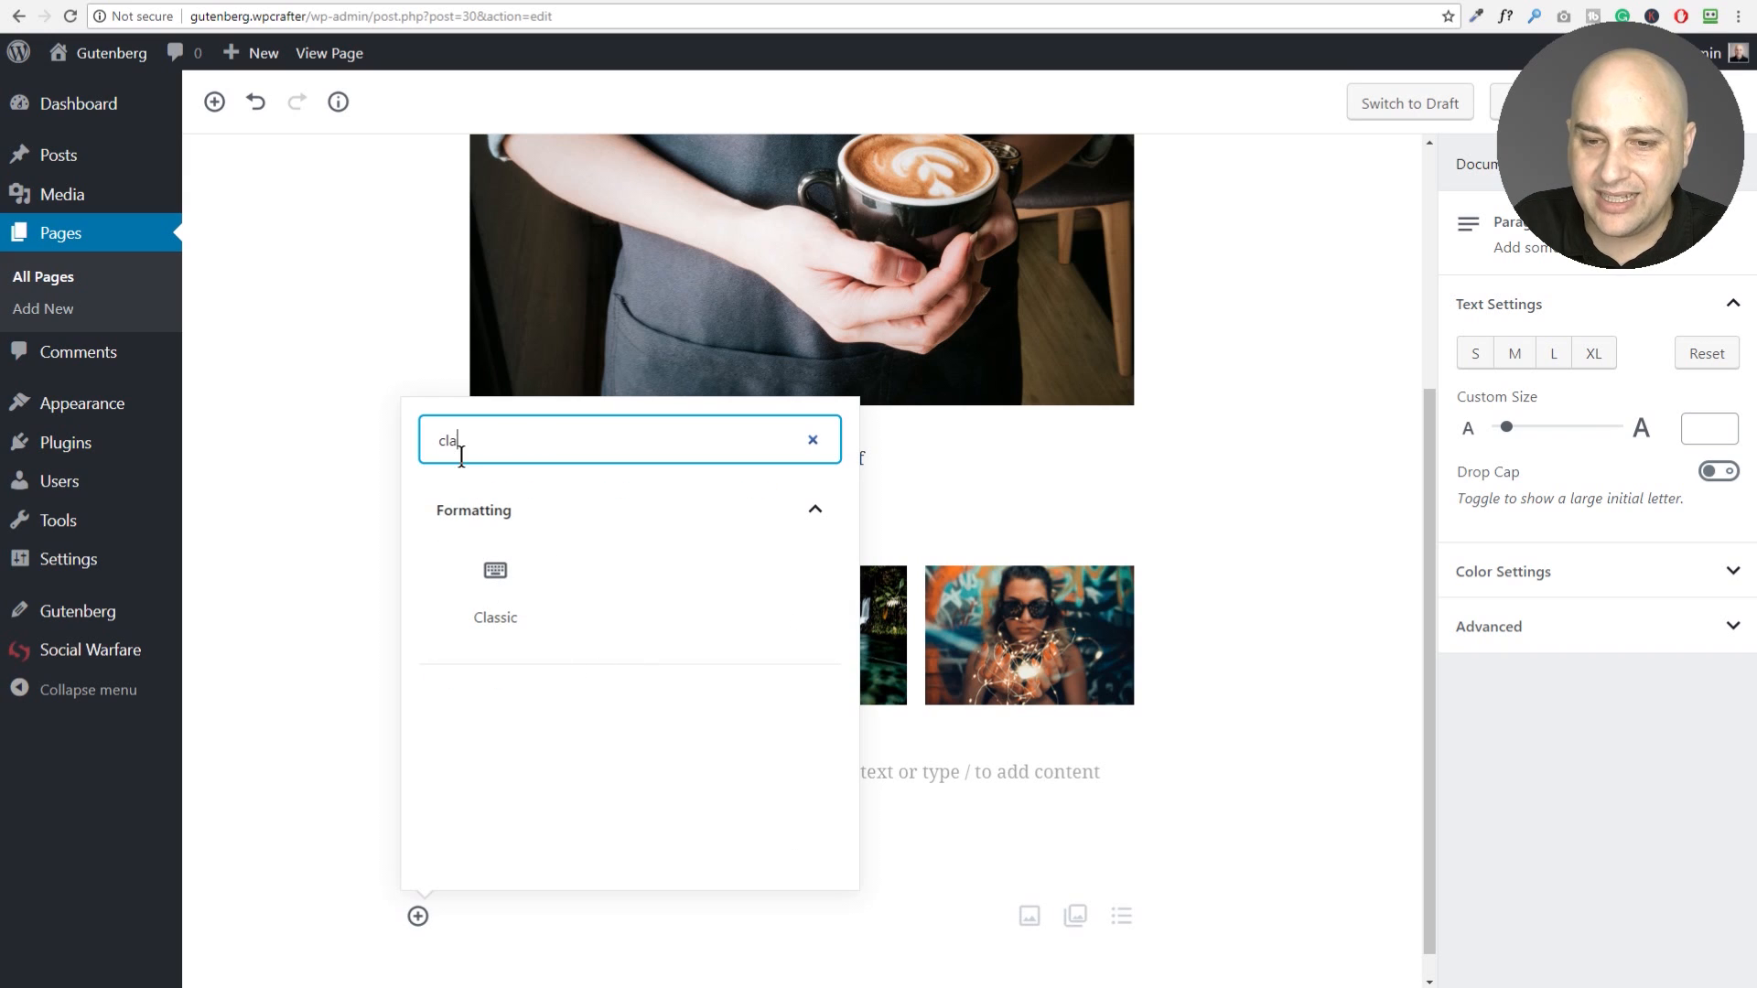
{"action": "left_click", "coordinate": [495, 582]}
{"action": "scroll", "coordinate": [396, 586], "scroll_direction": "down", "scroll_amount": 3}
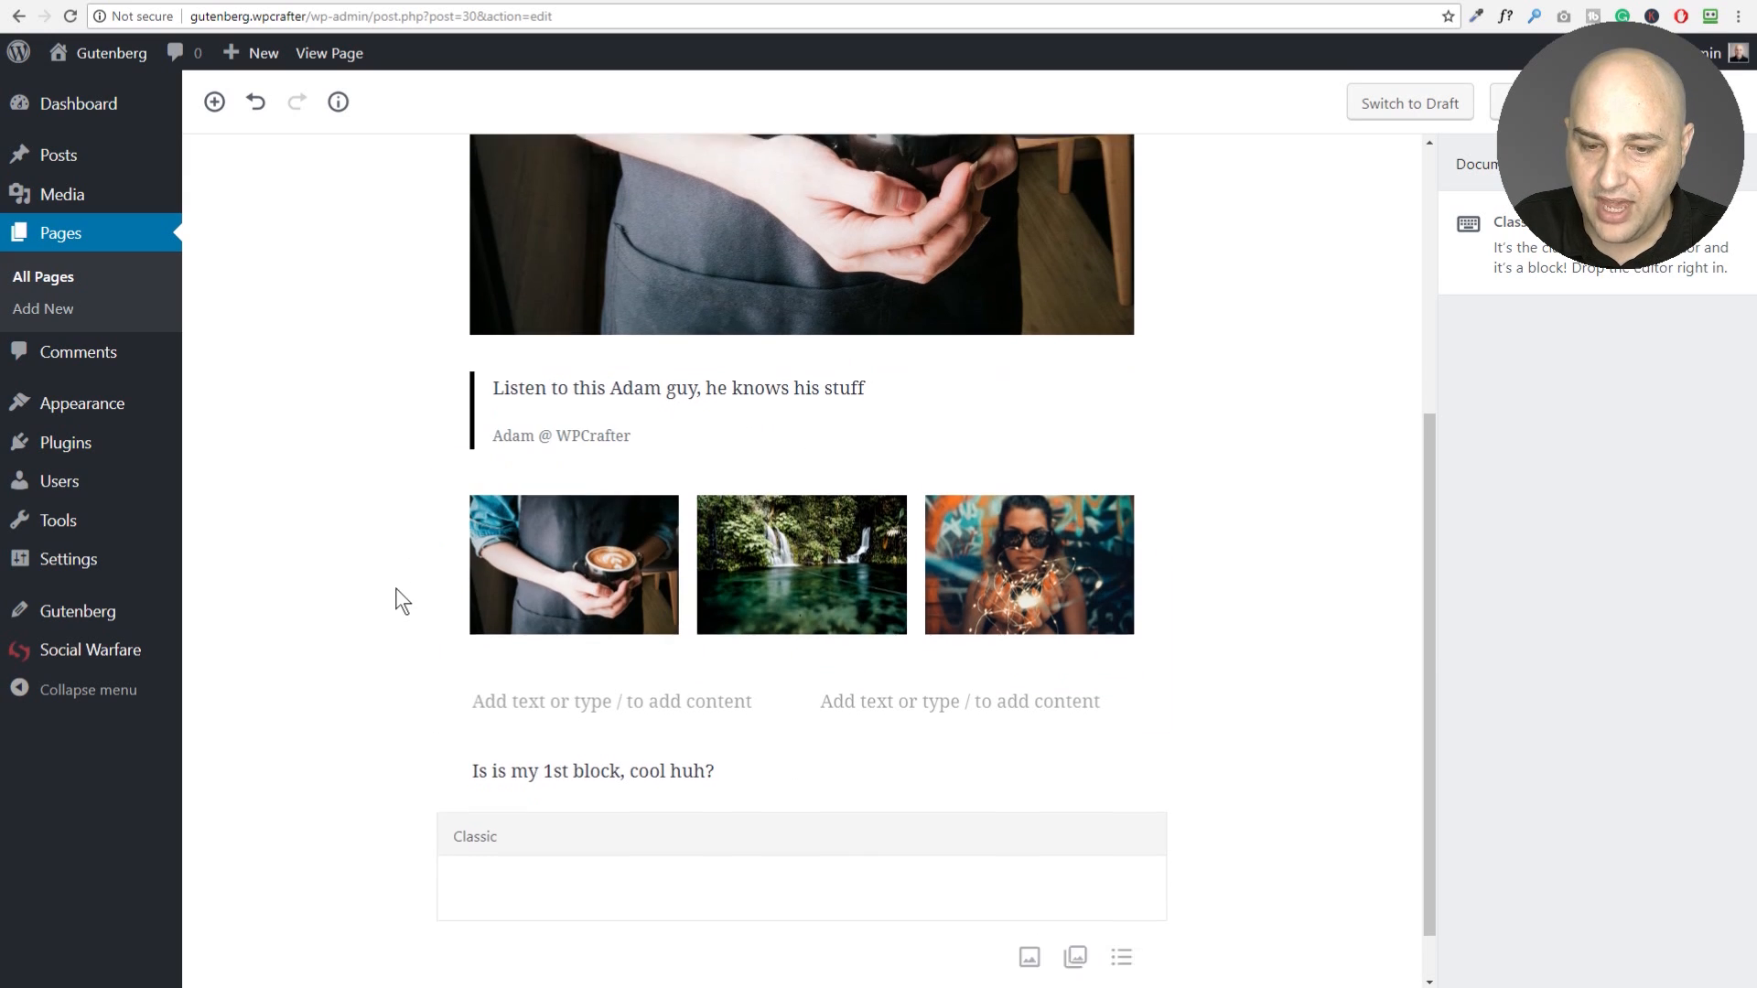
Step: Insert Social Warfare buttons into the Classic block, reflecting This Post and leaving the list of buttons to include blank
{"action": "left_click", "coordinate": [733, 813]}
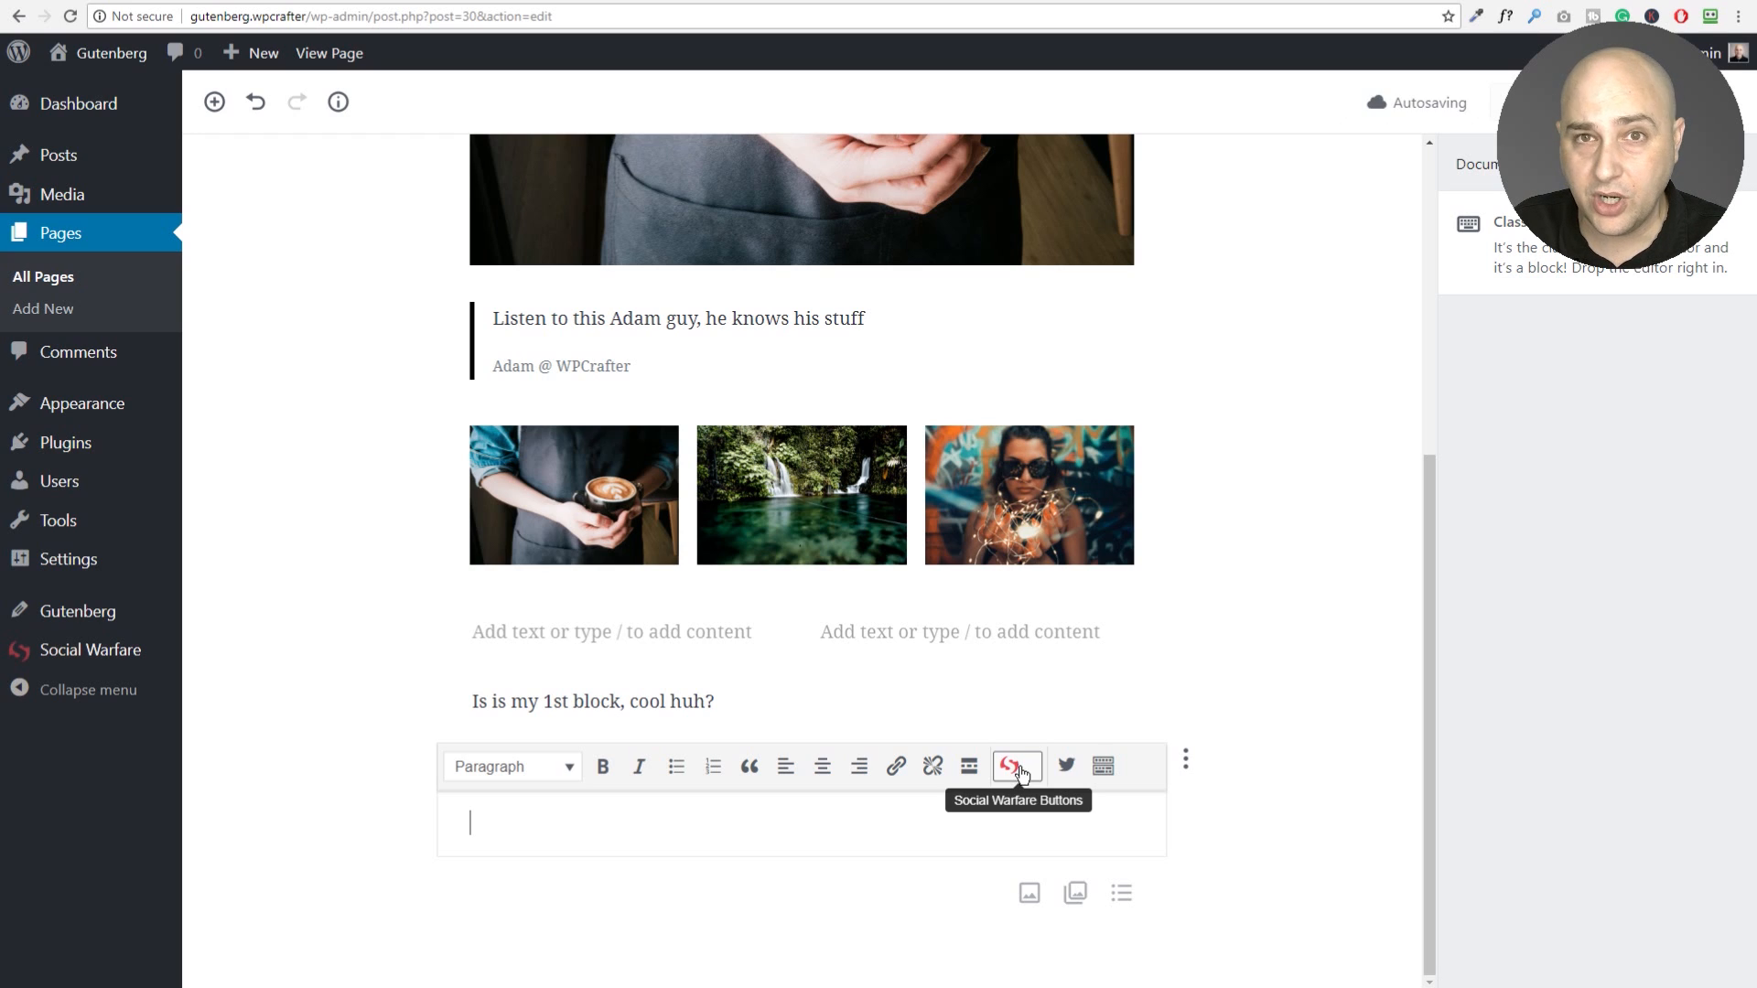
{"action": "left_click", "coordinate": [1015, 769]}
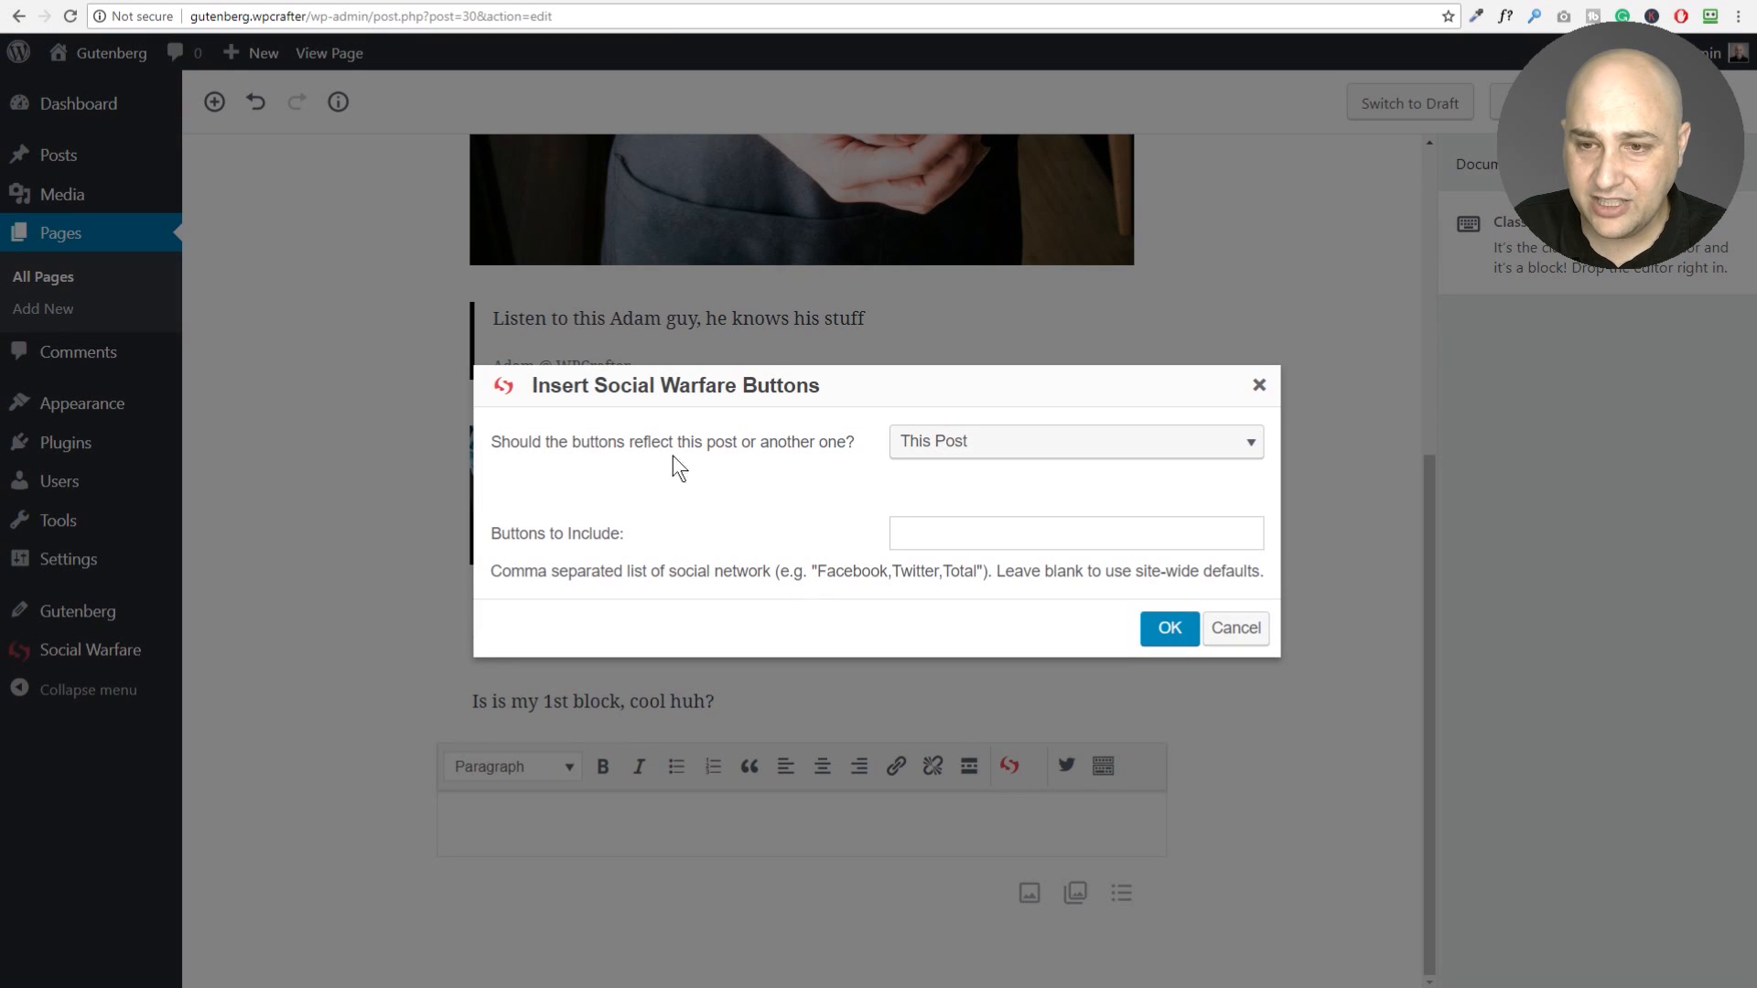
{"action": "left_click", "coordinate": [1168, 629]}
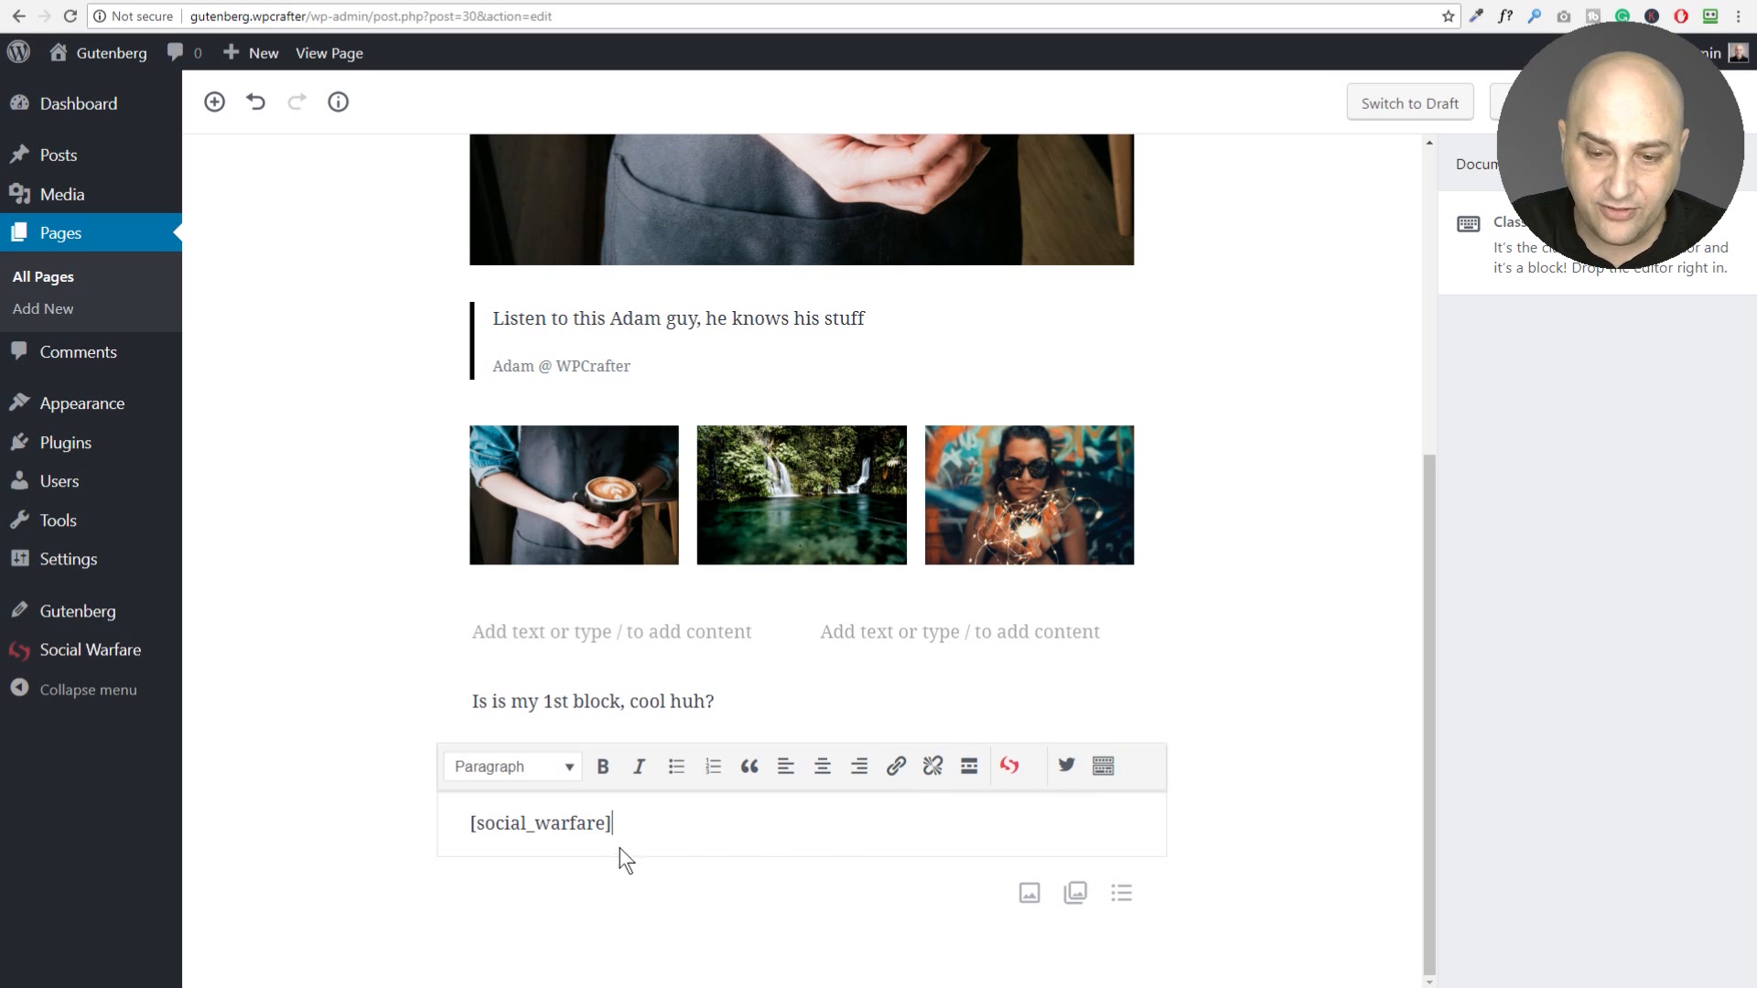
Step: Copy the [social_warfare] text from the Classic block into a new Shortcode block below it, found by searching for "shor"
{"action": "left_click_drag", "start_coordinate": [622, 825], "coordinate": [443, 824]}
{"action": "key", "text": "ctrl+c"}
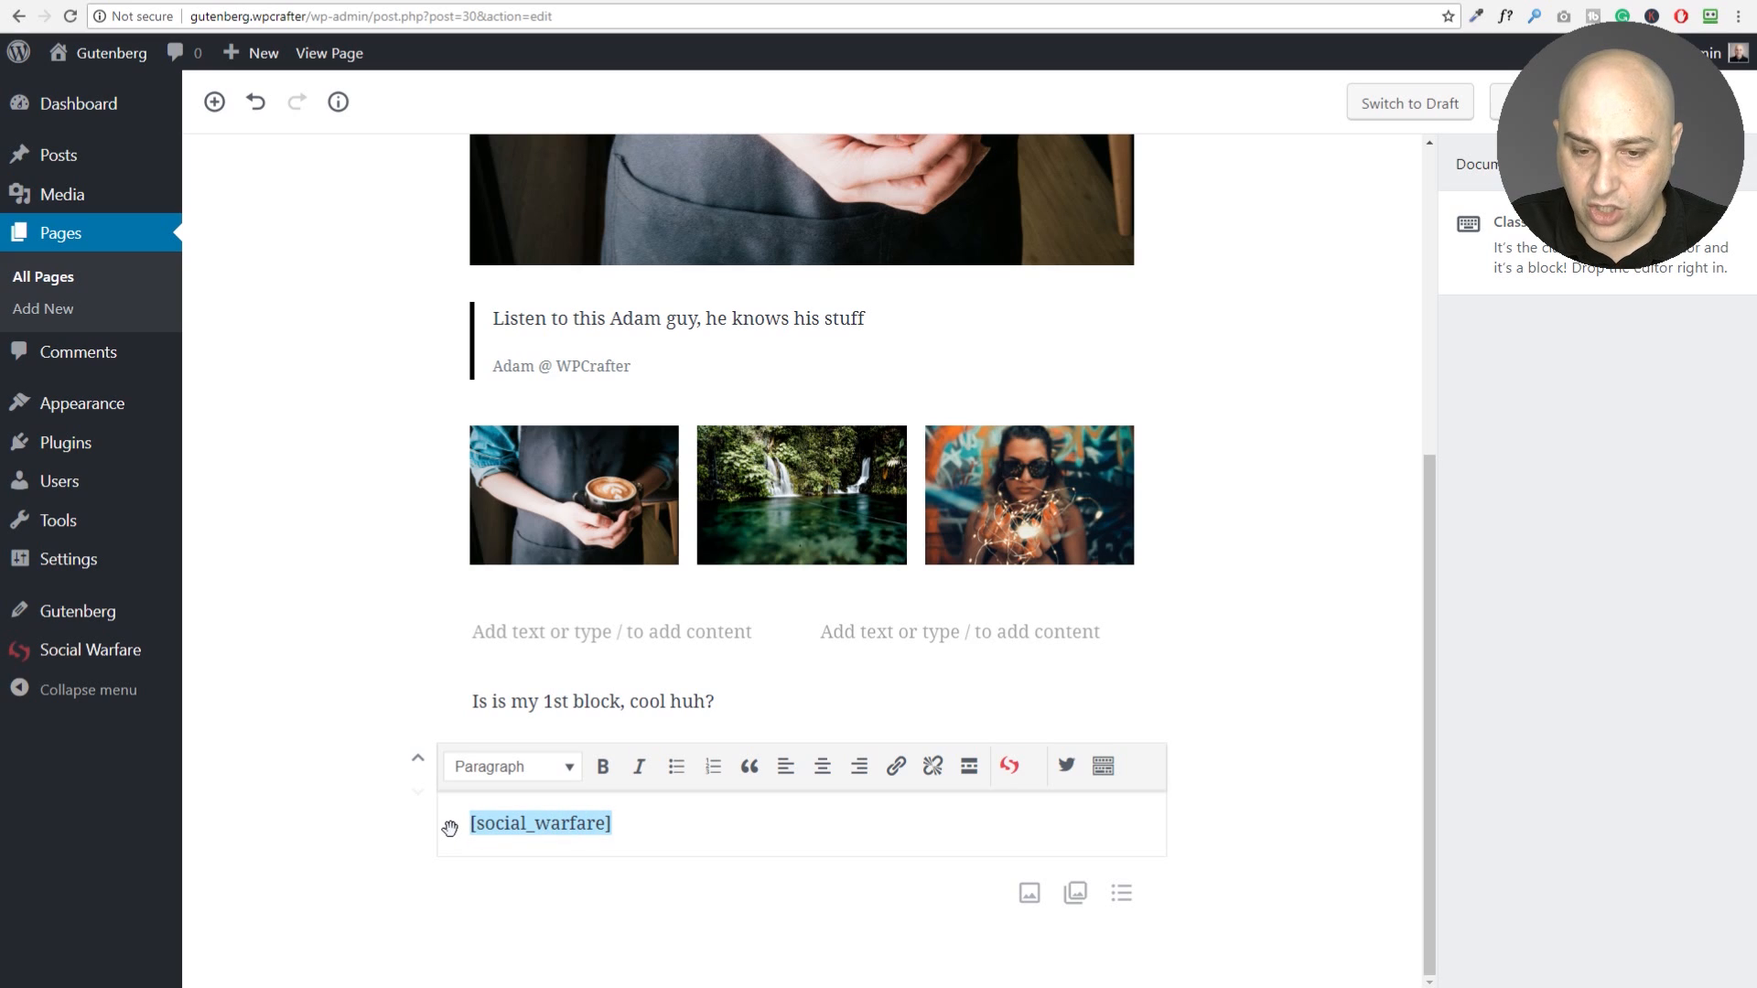
{"action": "left_click", "coordinate": [593, 892]}
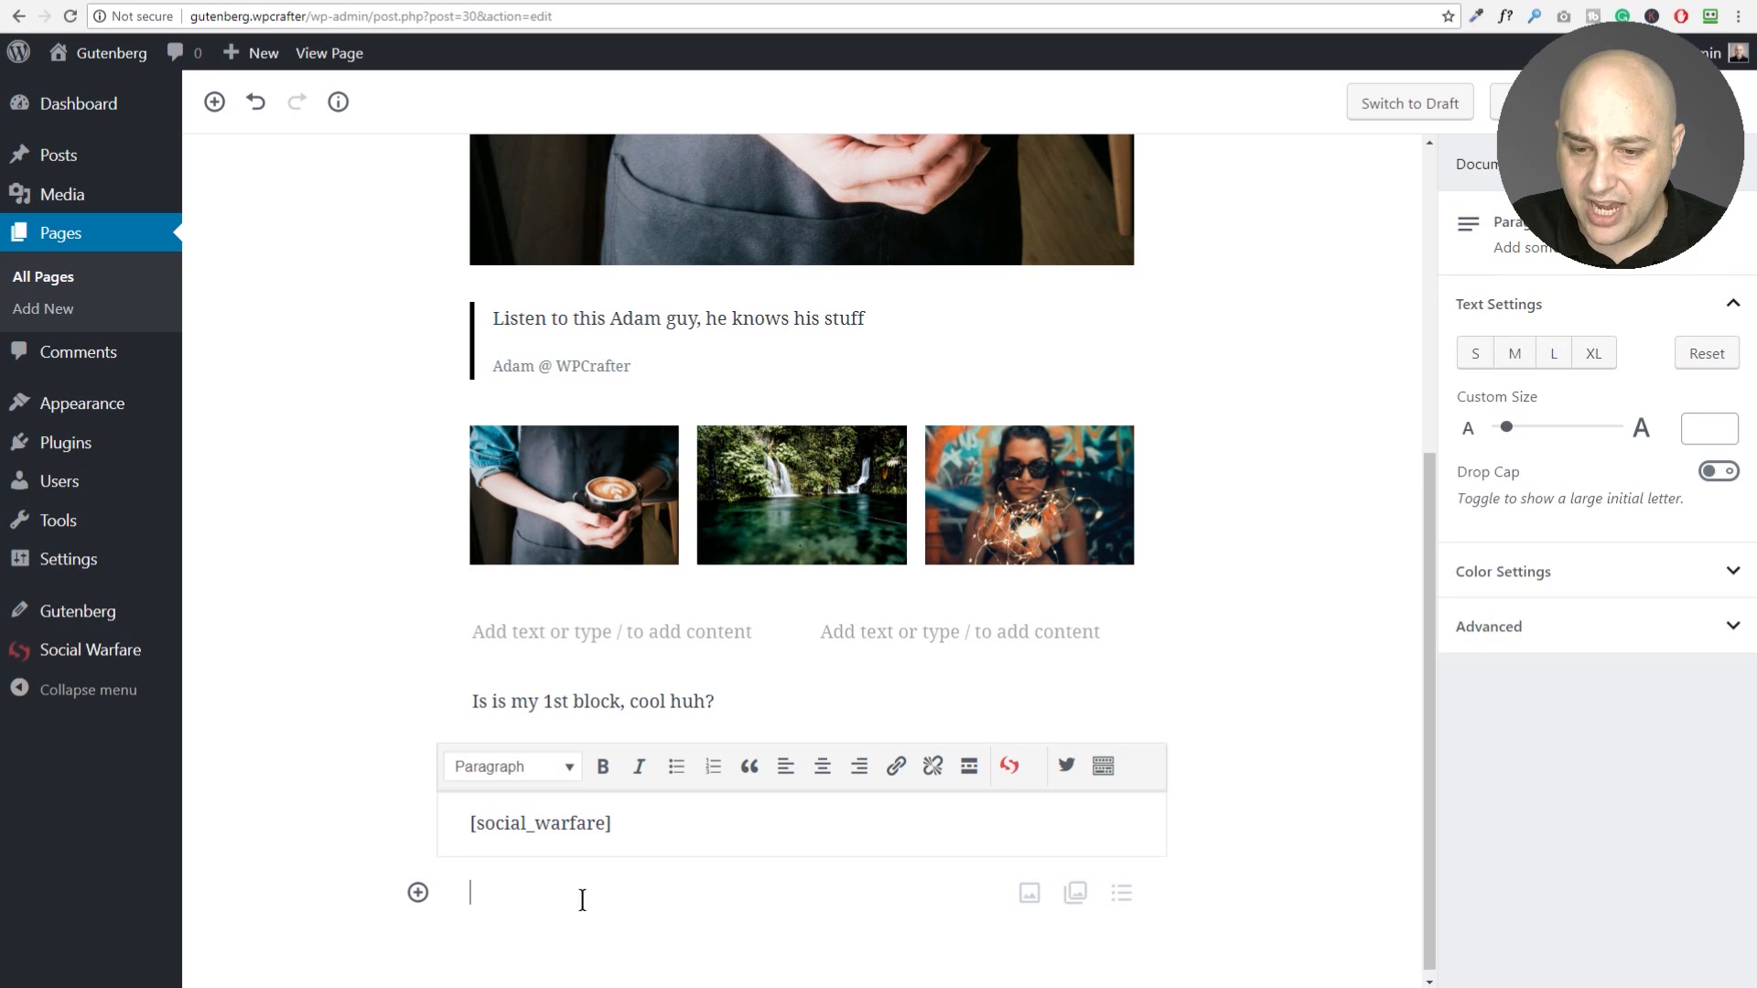
{"action": "left_click", "coordinate": [417, 892]}
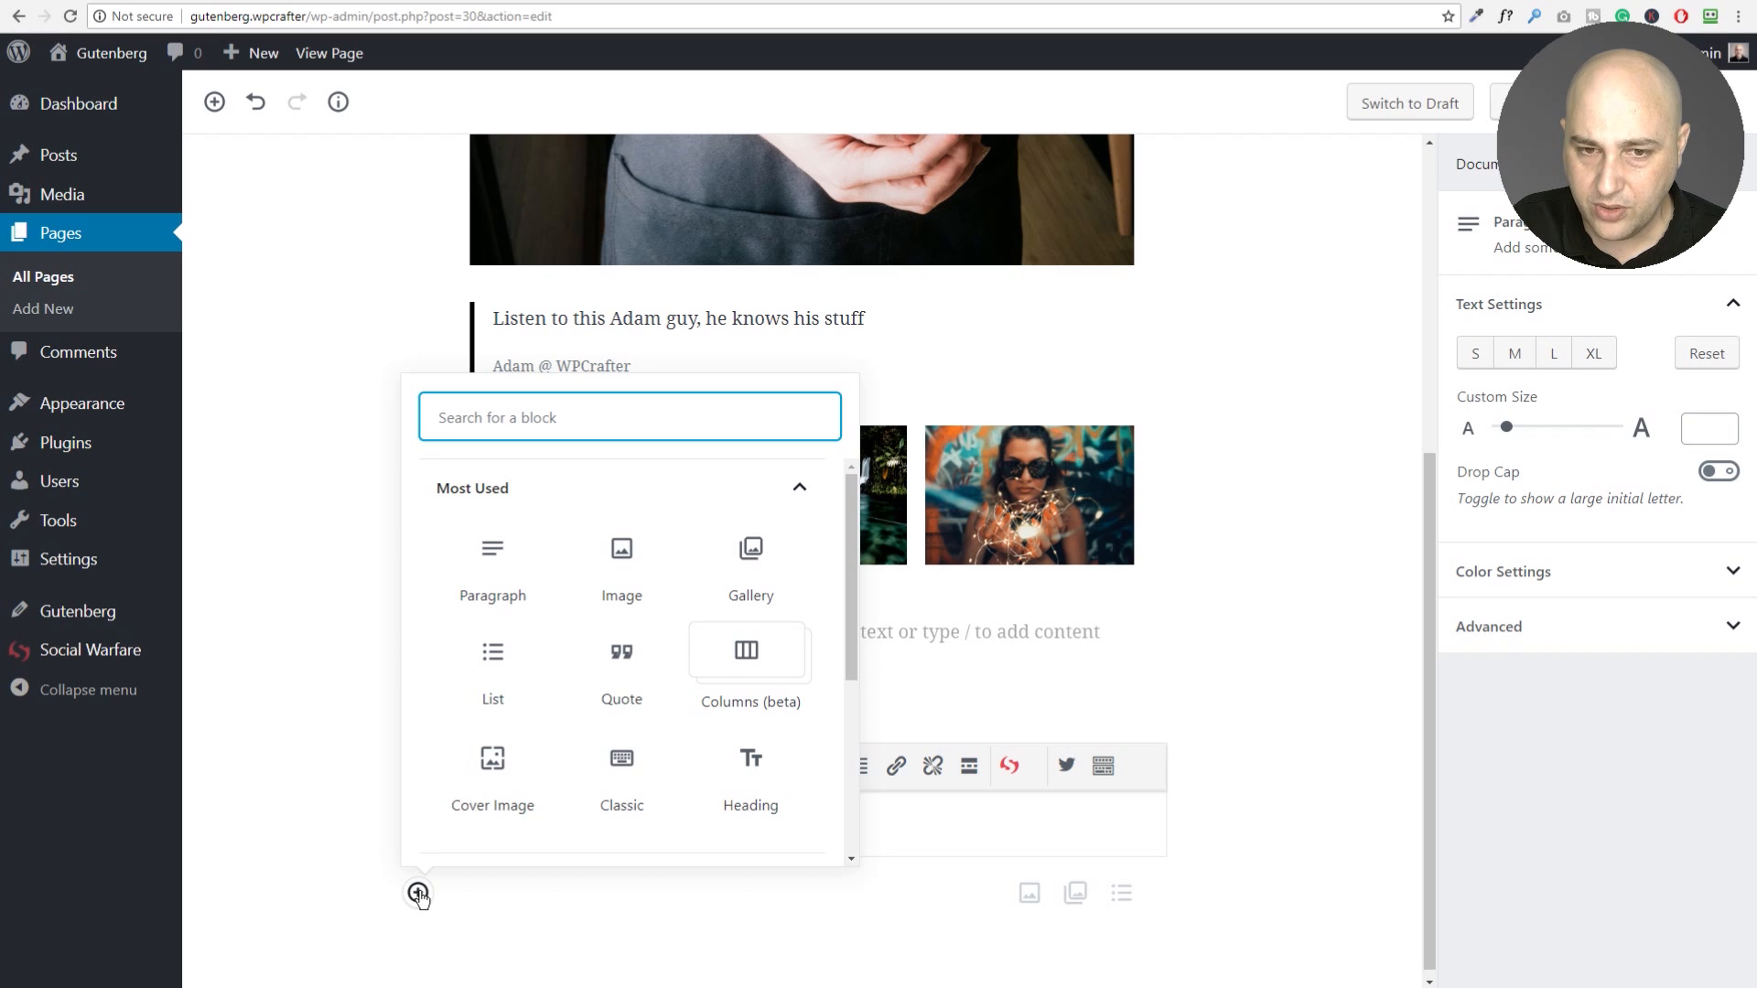
{"action": "type", "text": "shor"}
{"action": "left_click", "coordinate": [478, 585]}
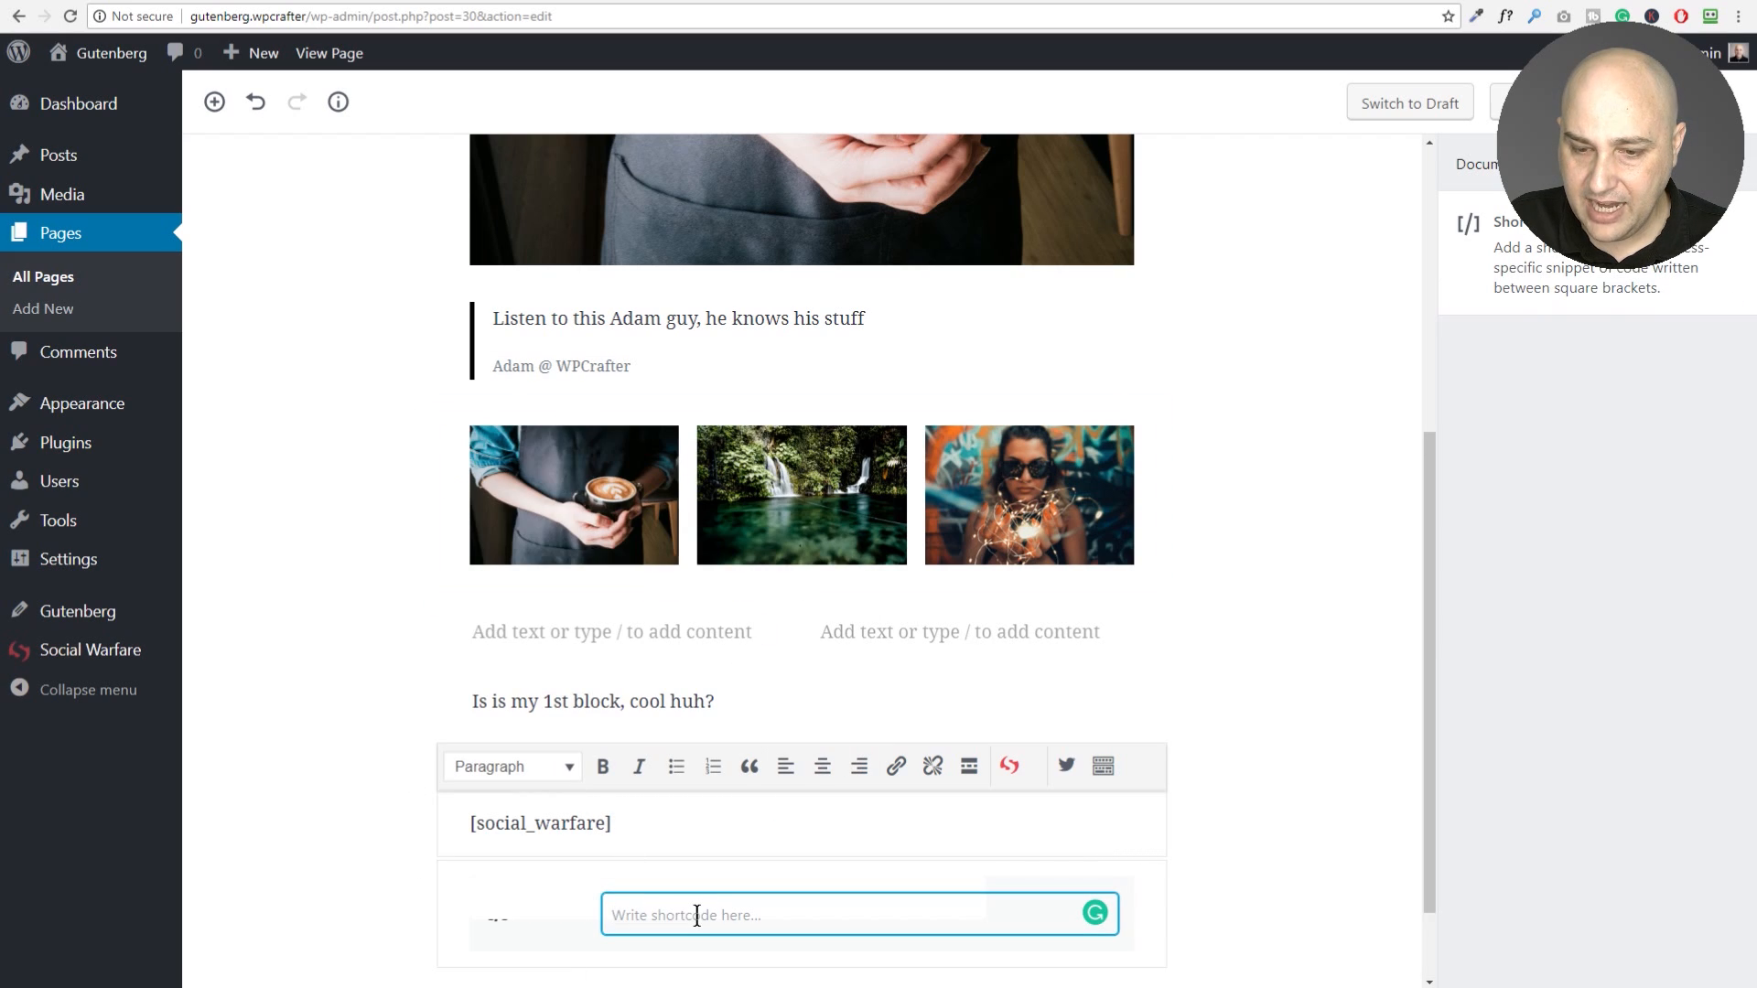
{"action": "key", "text": "ctrl+v"}
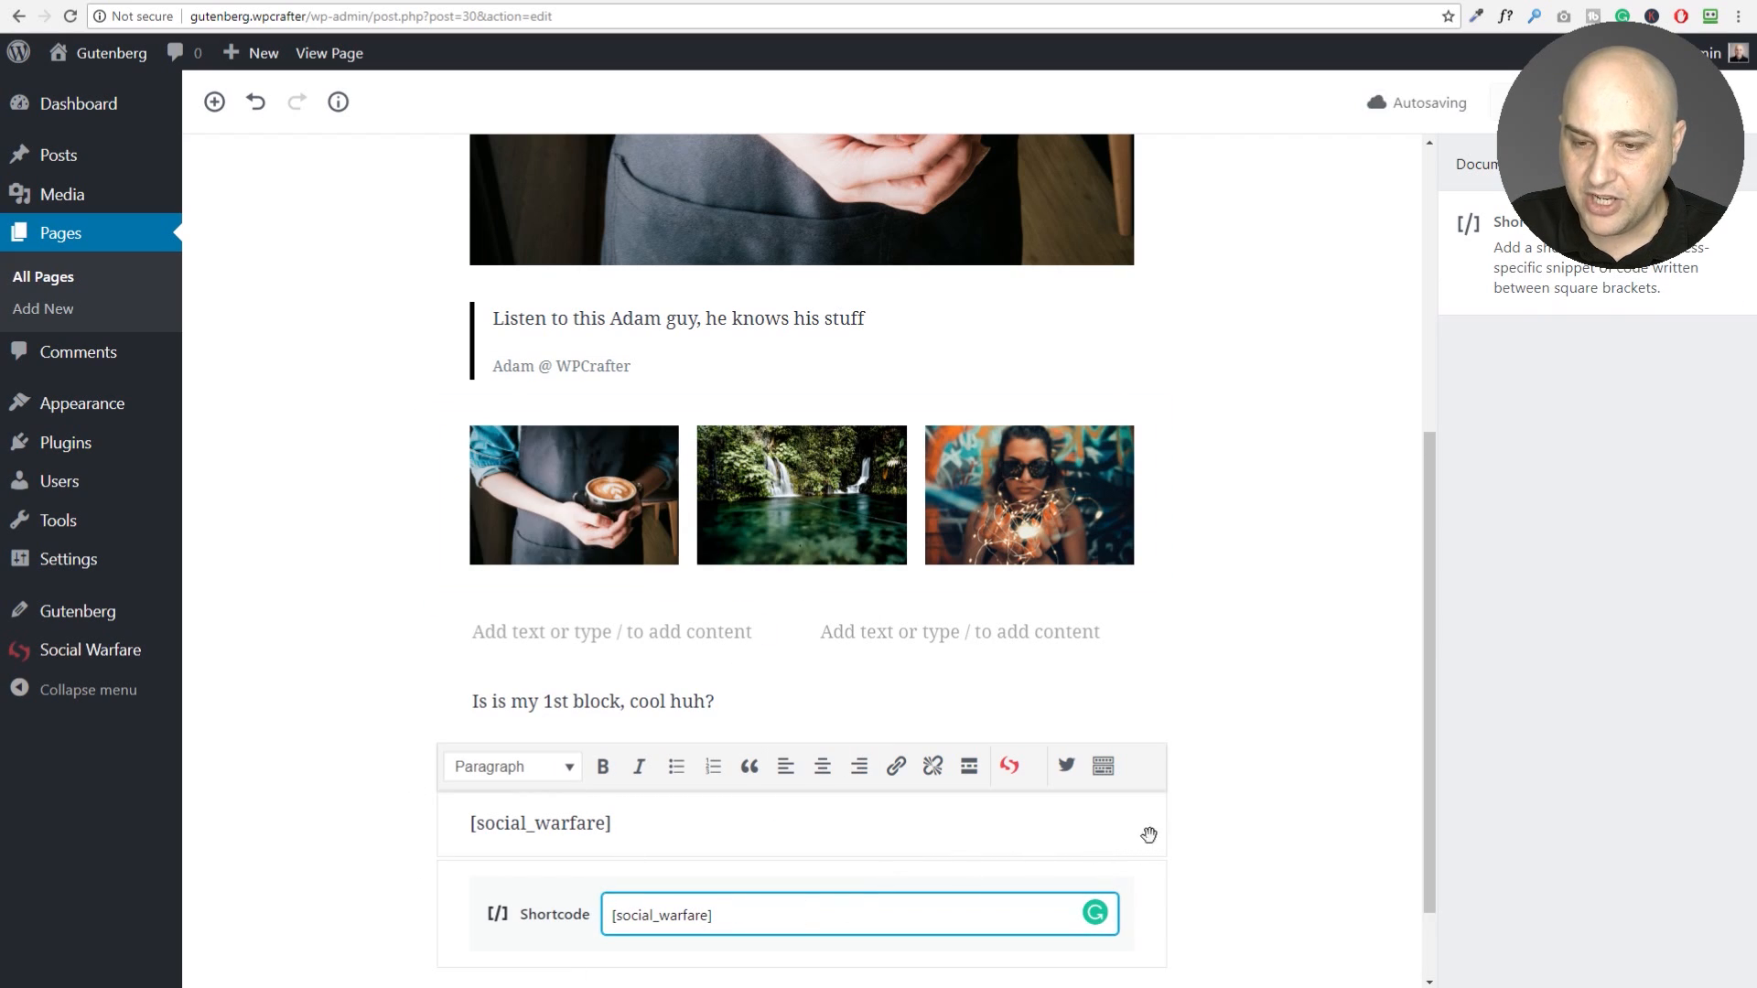
{"action": "left_click", "coordinate": [1226, 884]}
Step: Remove the Classic block above the Shortcode block and deselect everything
{"action": "scroll", "coordinate": [1220, 874], "scroll_direction": "down", "scroll_amount": 2}
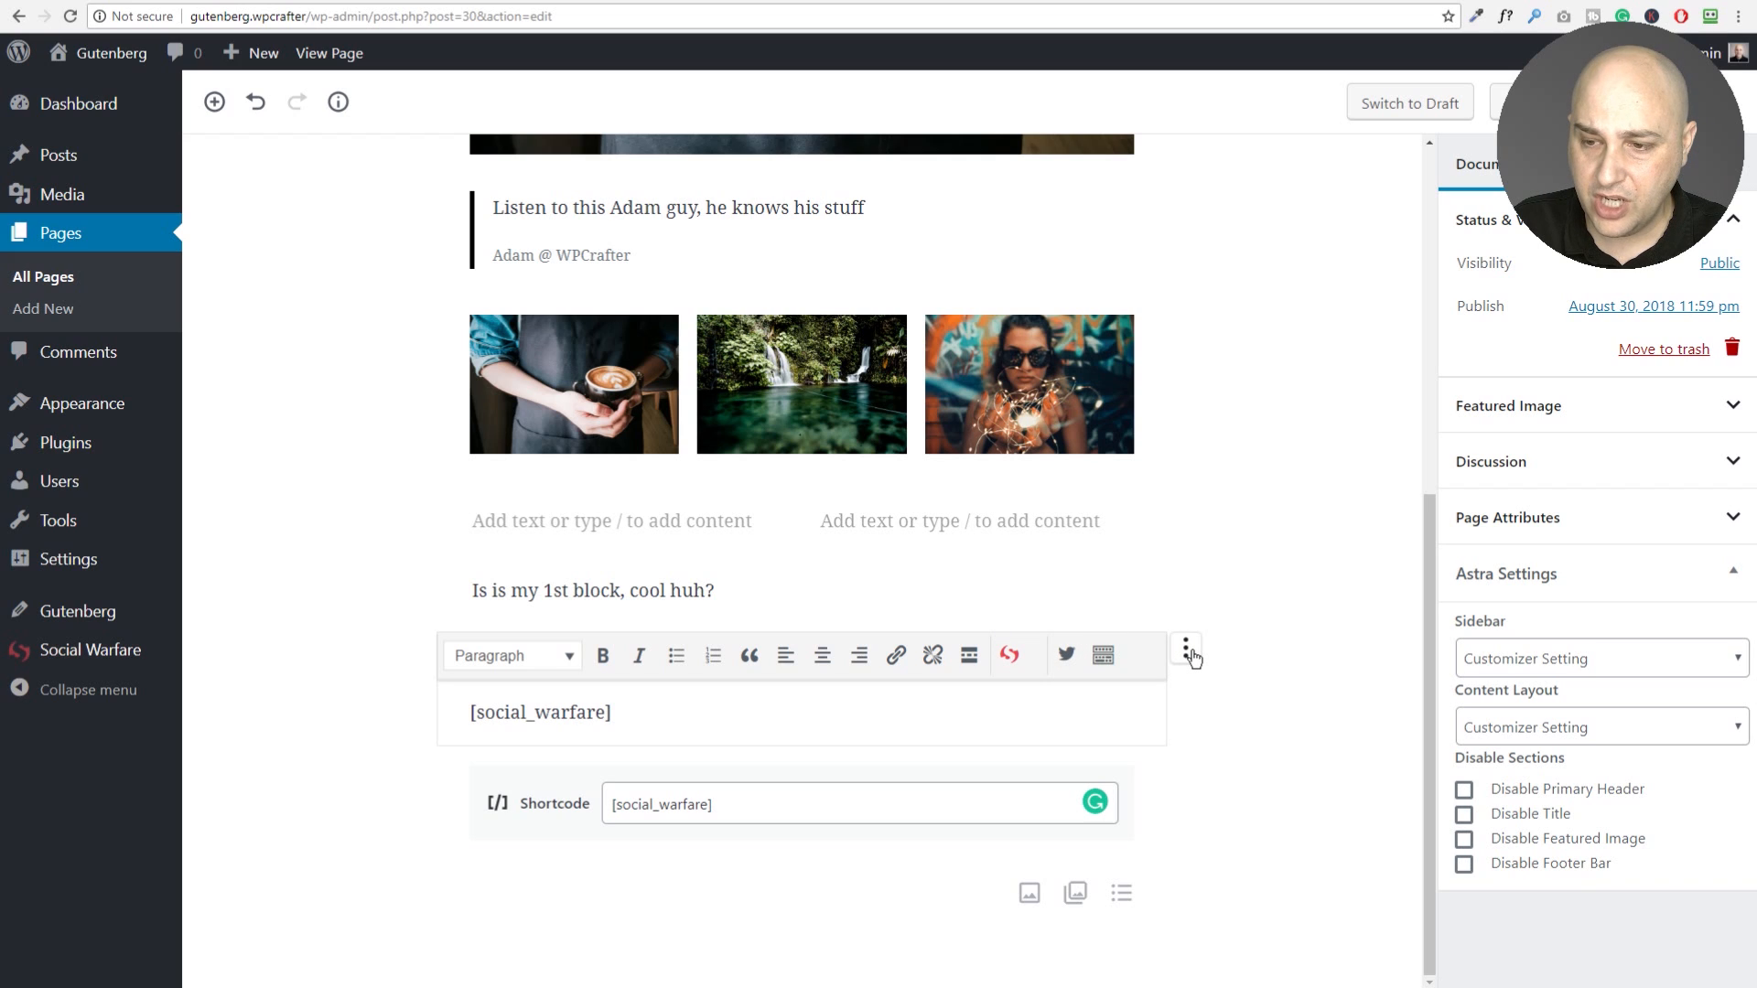
{"action": "left_click", "coordinate": [1186, 653]}
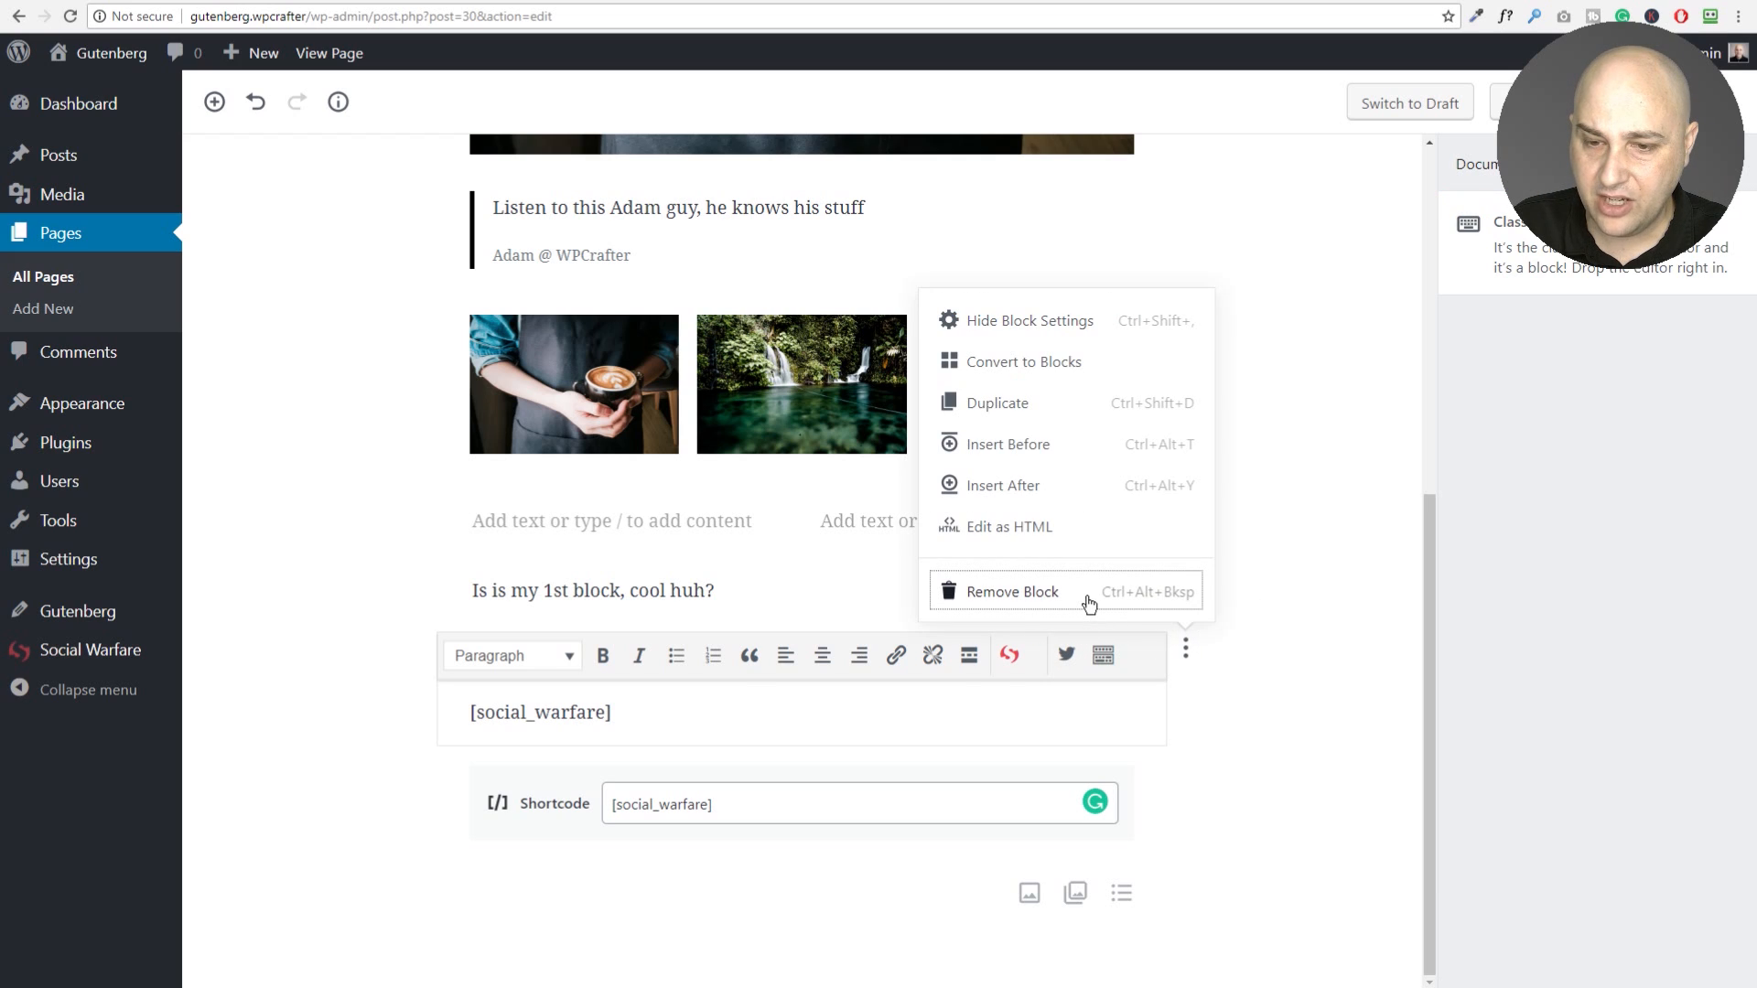
{"action": "left_click", "coordinate": [1089, 704]}
{"action": "left_click", "coordinate": [1315, 676]}
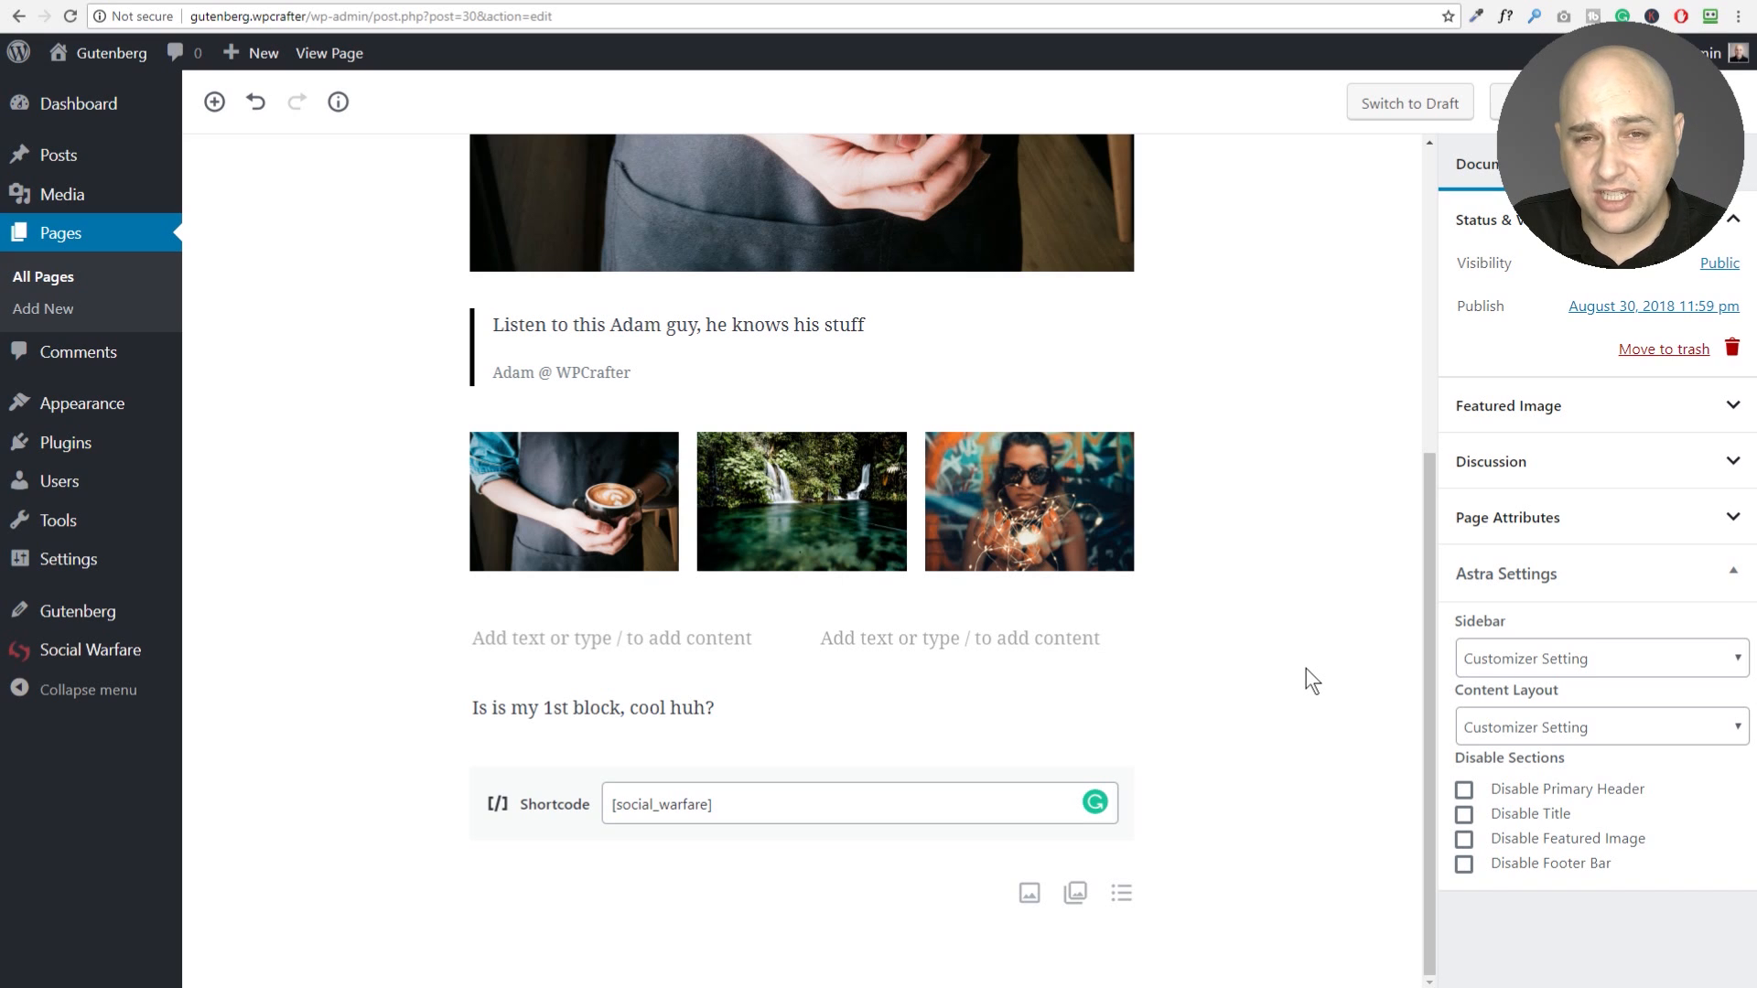
Step: Open the page's permalink slug for editing from its title and accept it as my-first-gutenberg-post
{"action": "scroll", "coordinate": [1306, 669], "scroll_direction": "up", "scroll_amount": 5}
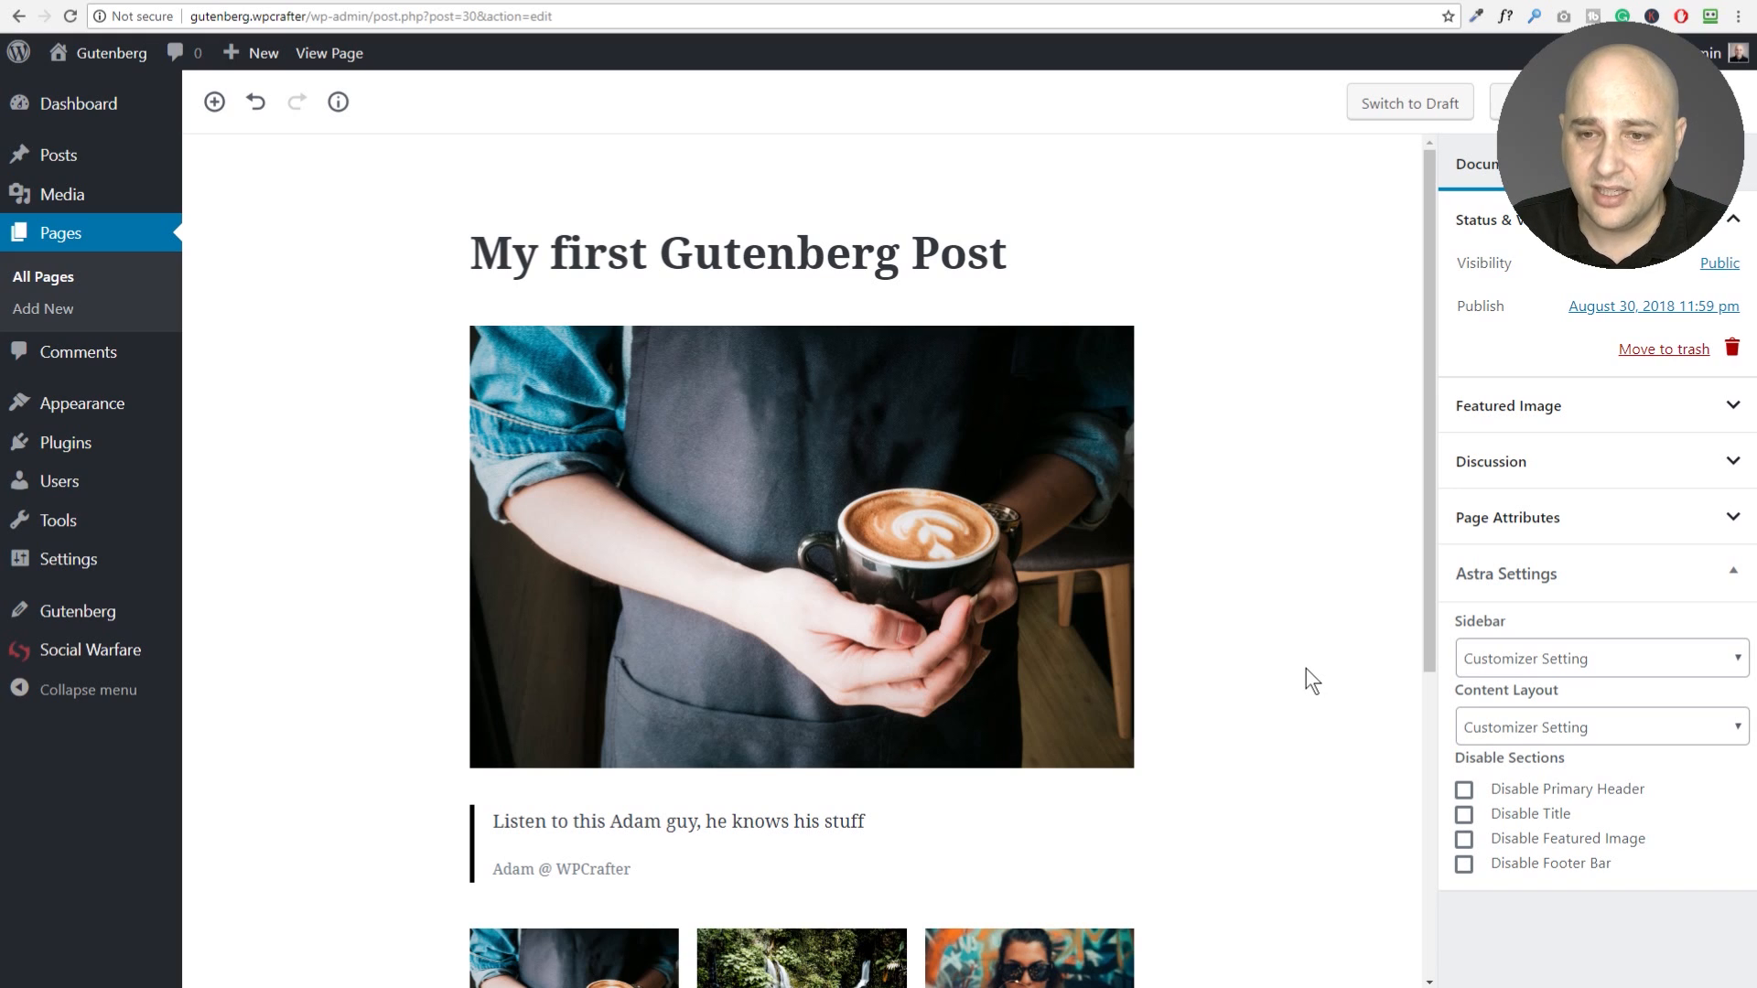
{"action": "left_click", "coordinate": [716, 245]}
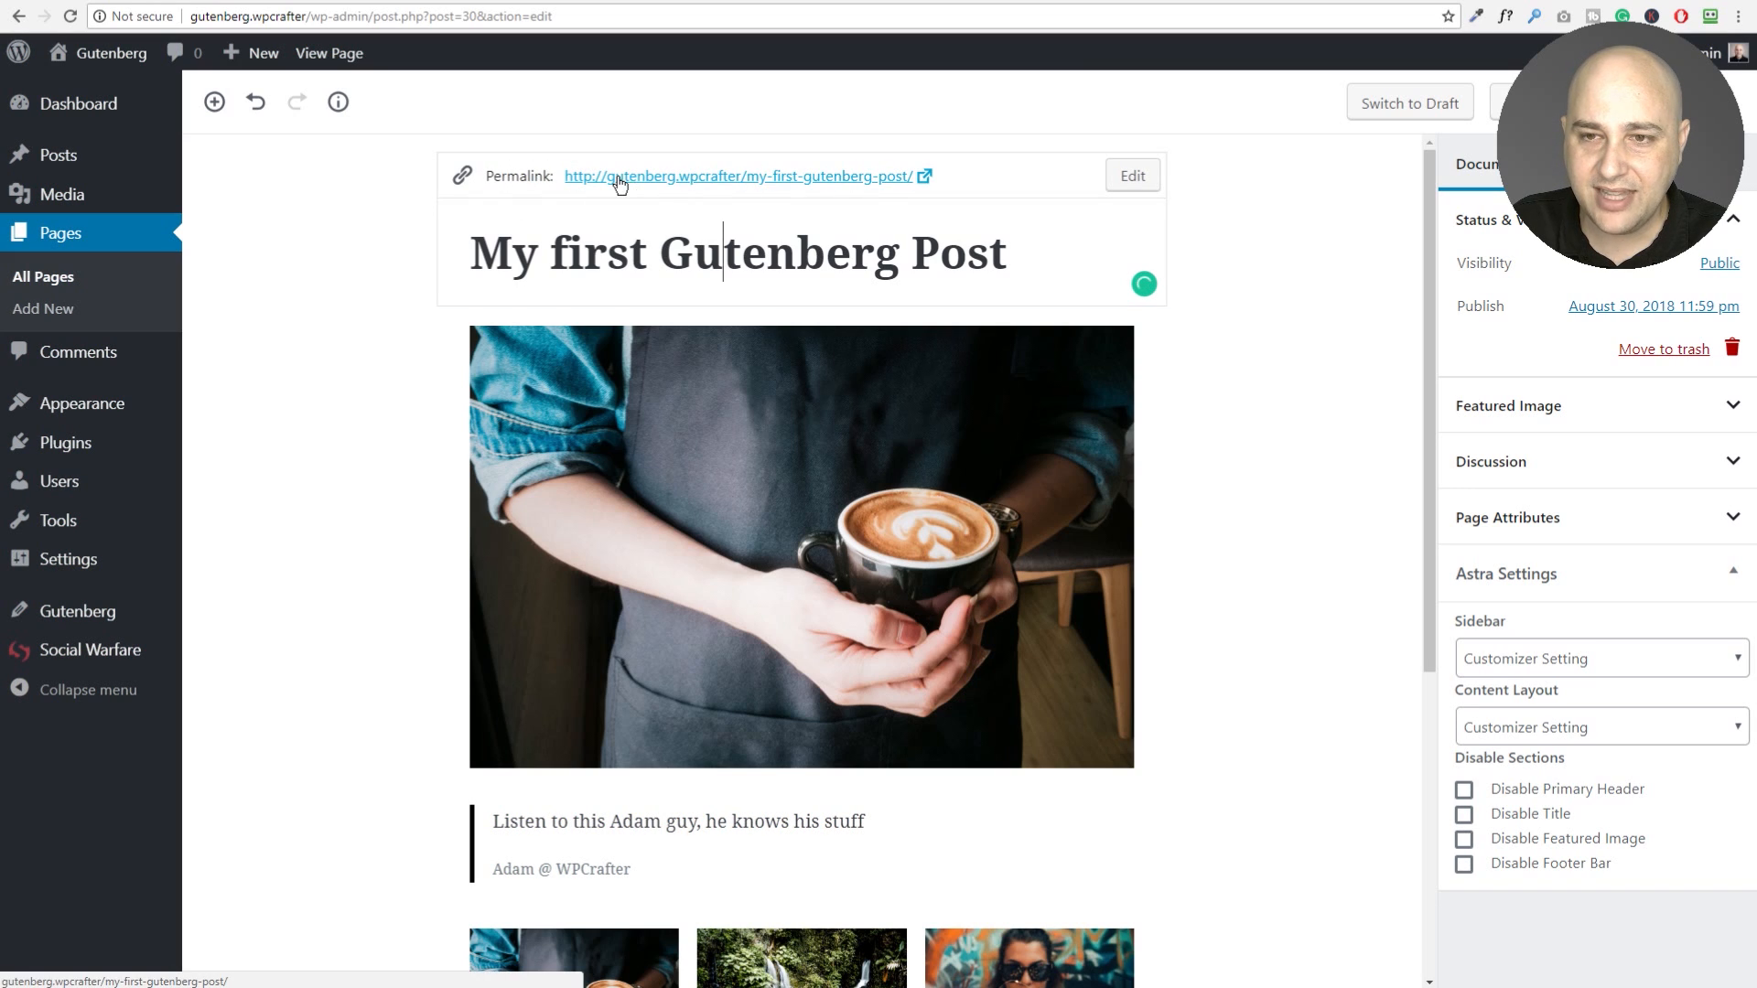
{"action": "left_click", "coordinate": [1132, 176]}
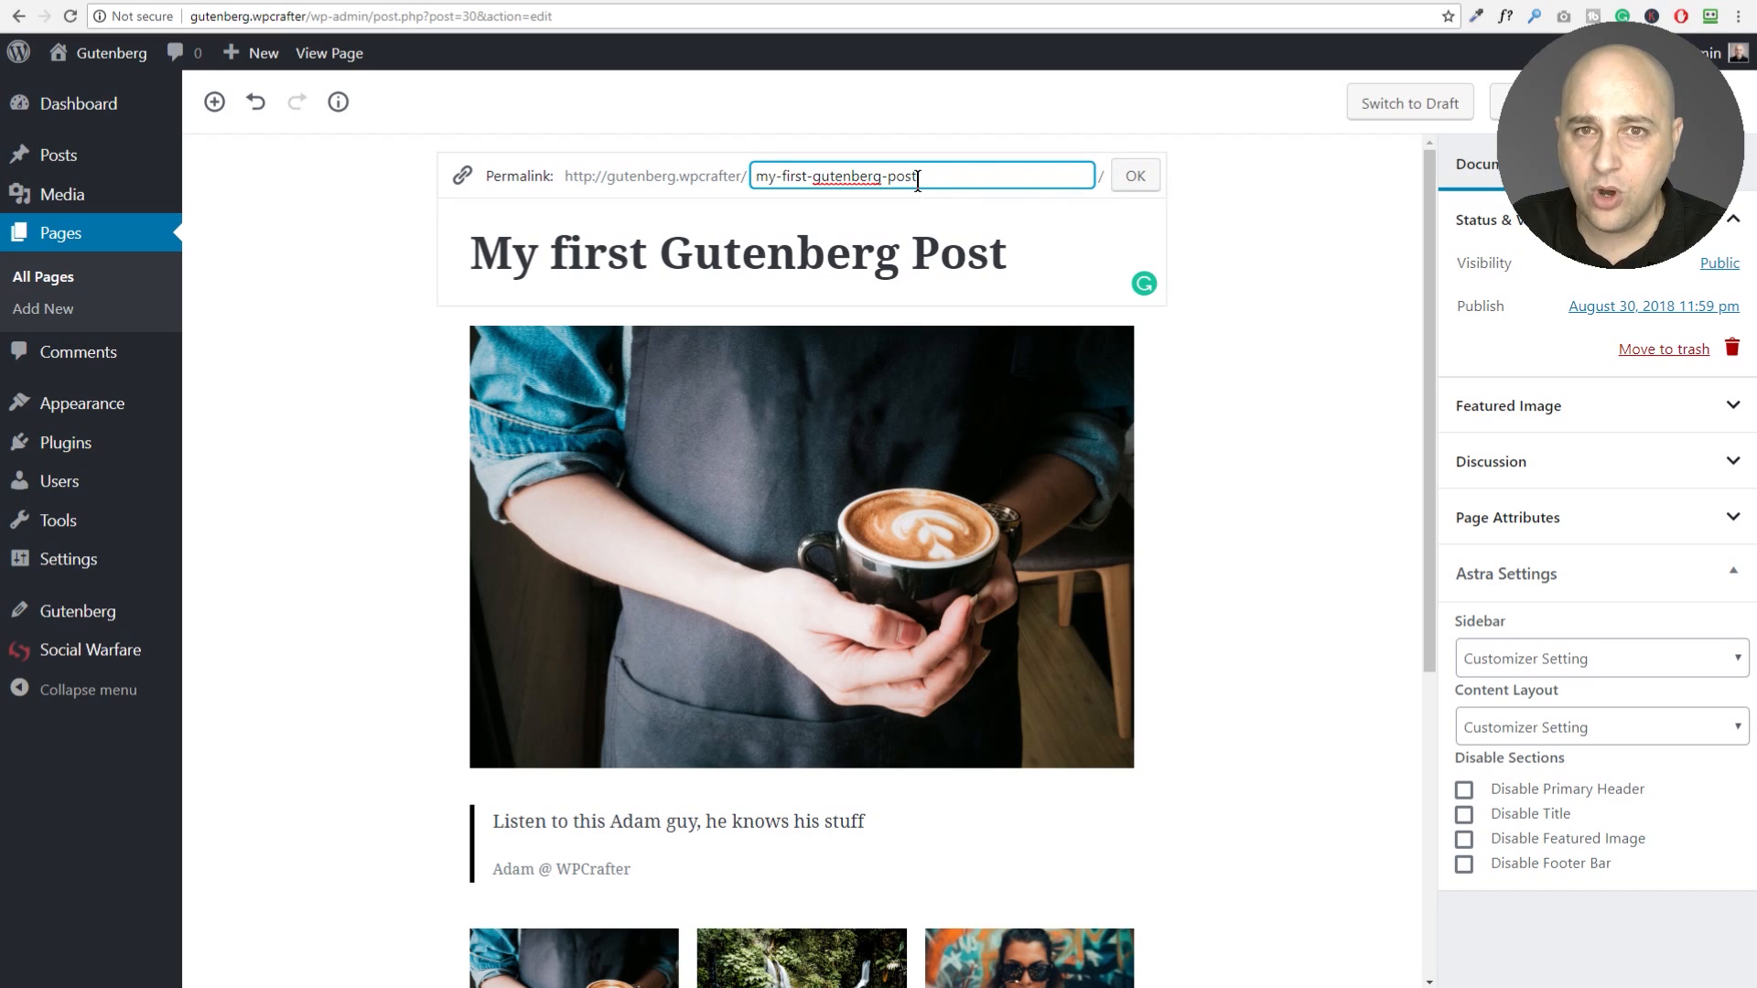
{"action": "left_click", "coordinate": [1135, 176]}
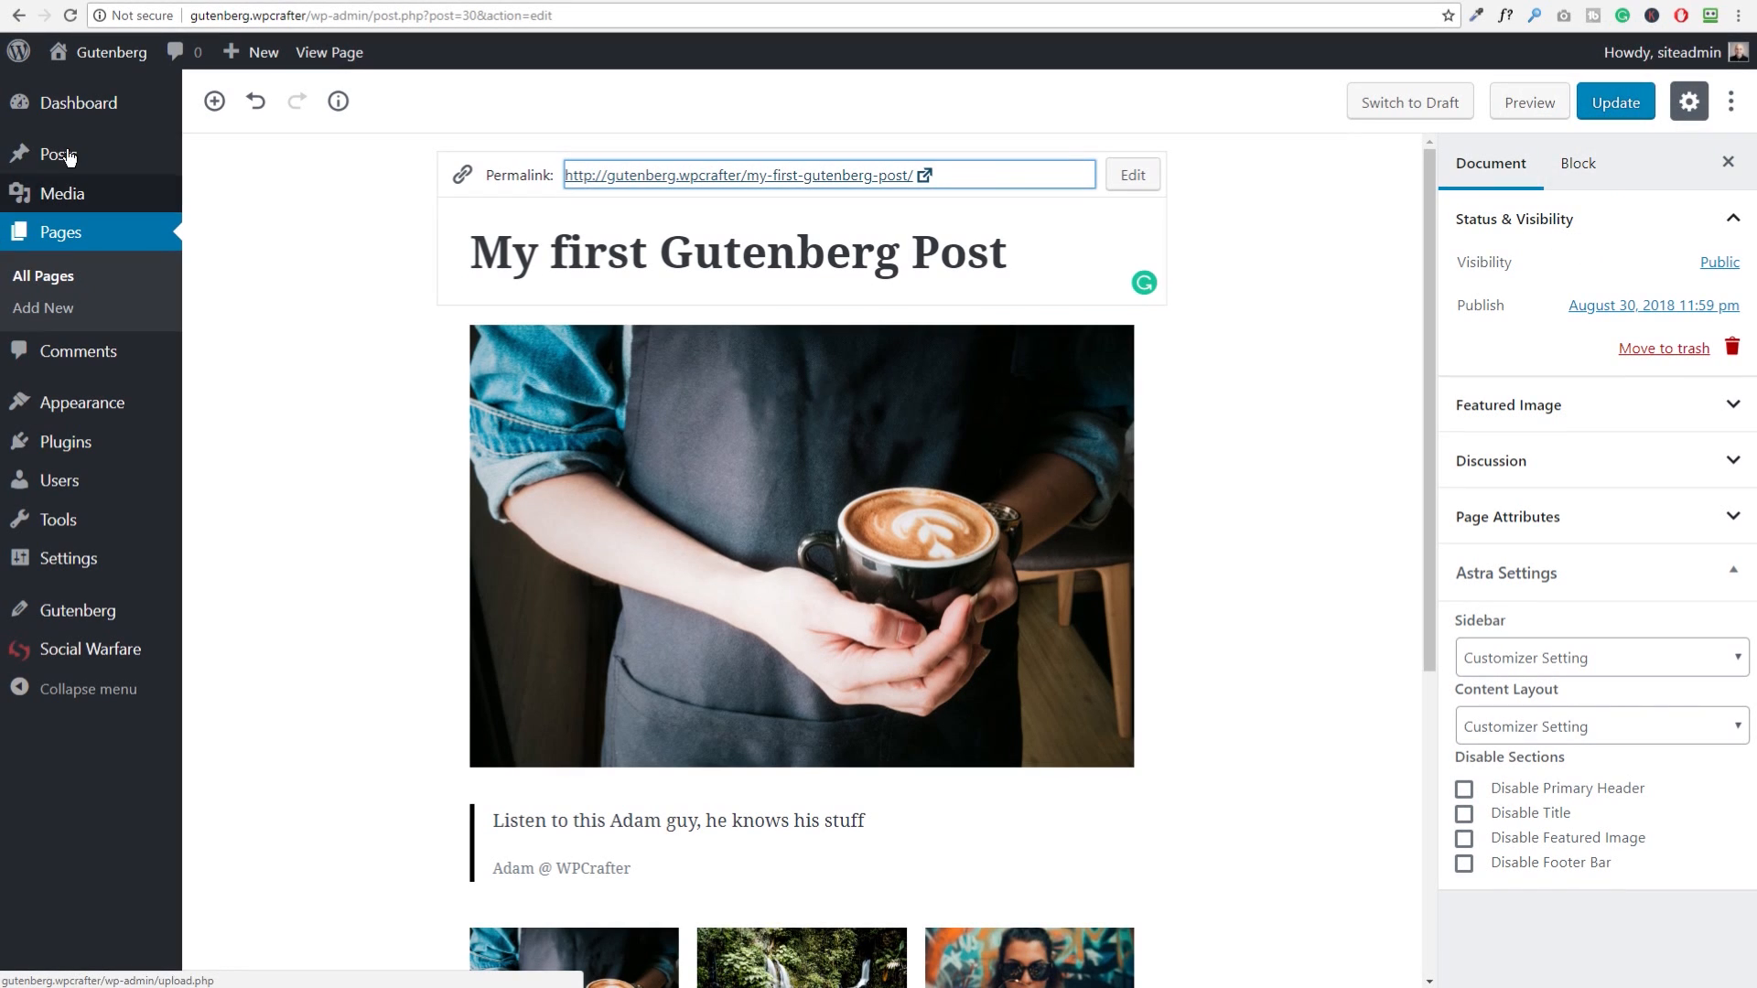
Step: Open the Dashboard home in a separate browser tab, examine its screen options for available boxes, and return to the page editor
{"action": "right_click", "coordinate": [211, 111]}
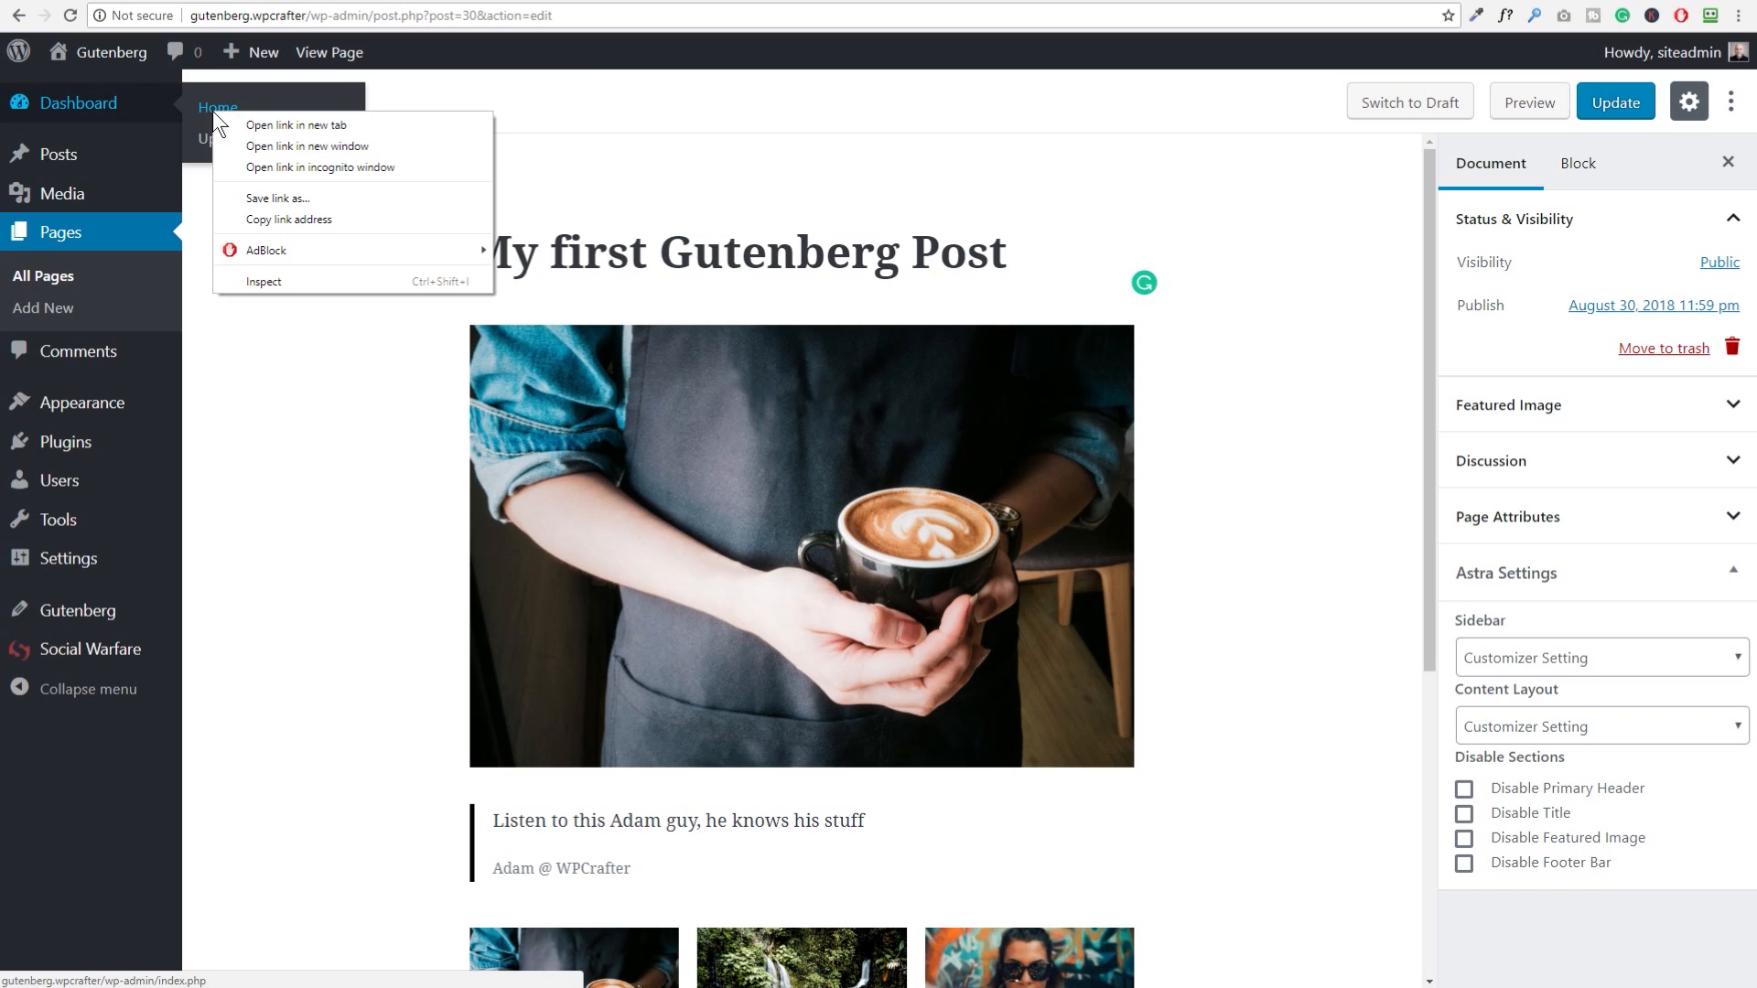
{"action": "left_click", "coordinate": [260, 119]}
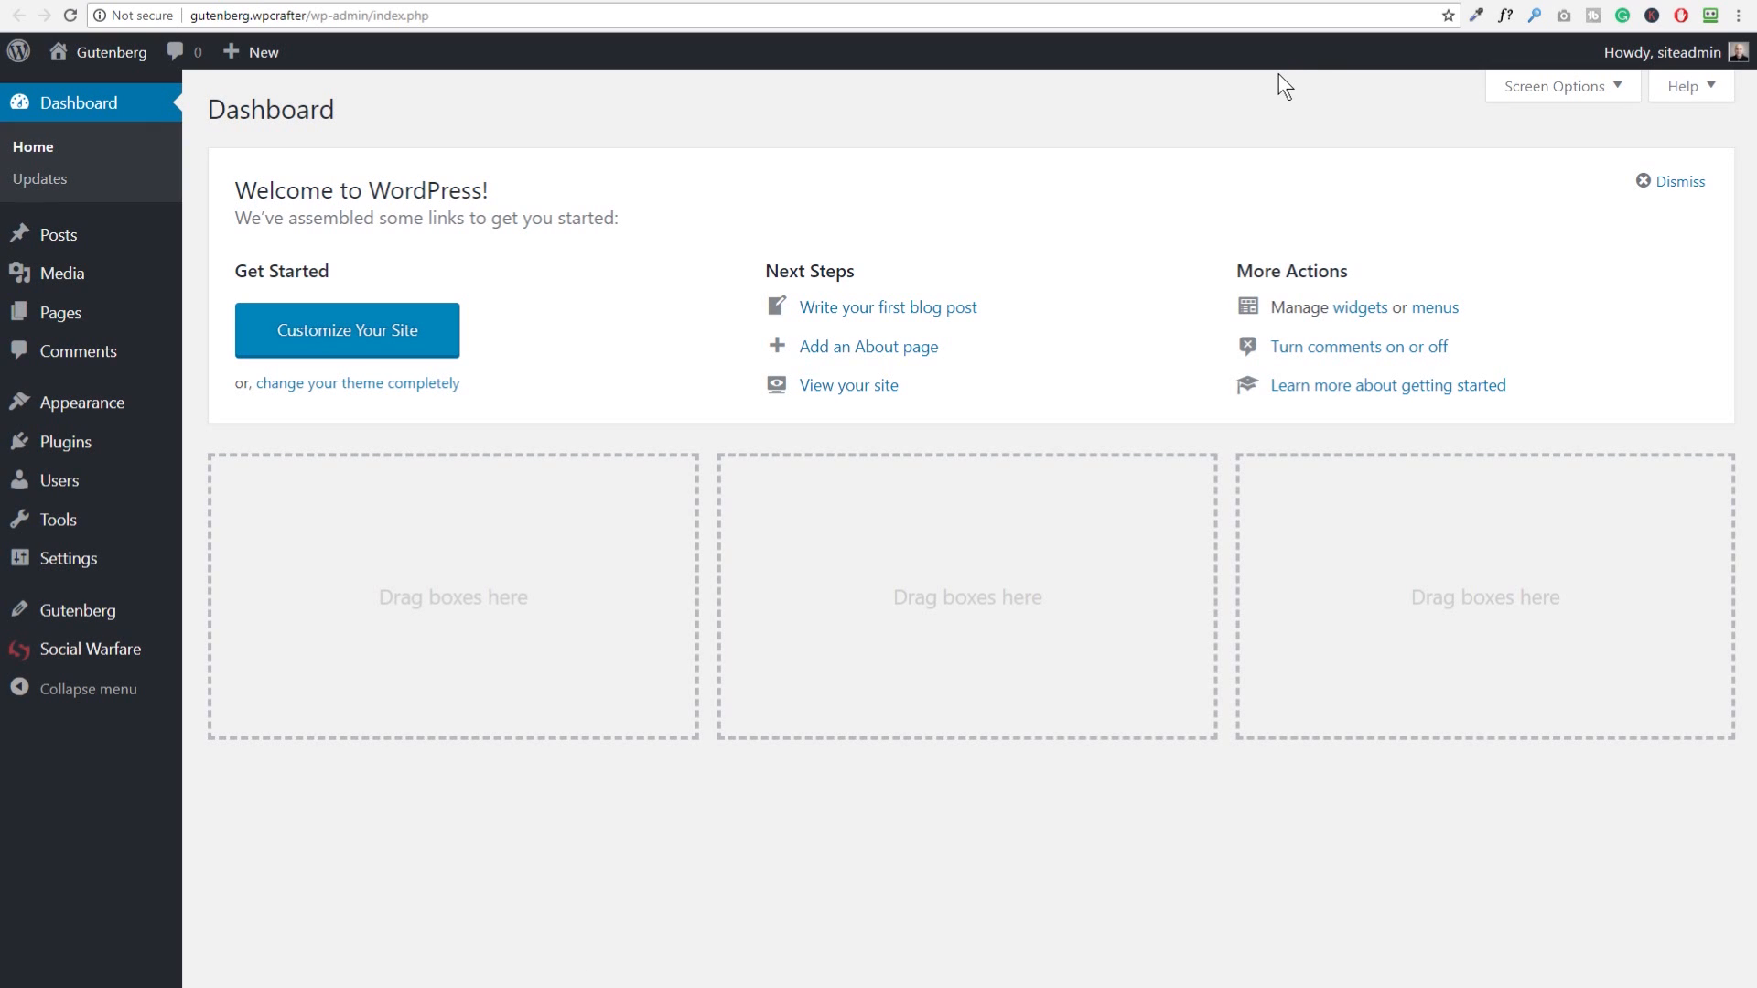
{"action": "left_click", "coordinate": [1570, 91]}
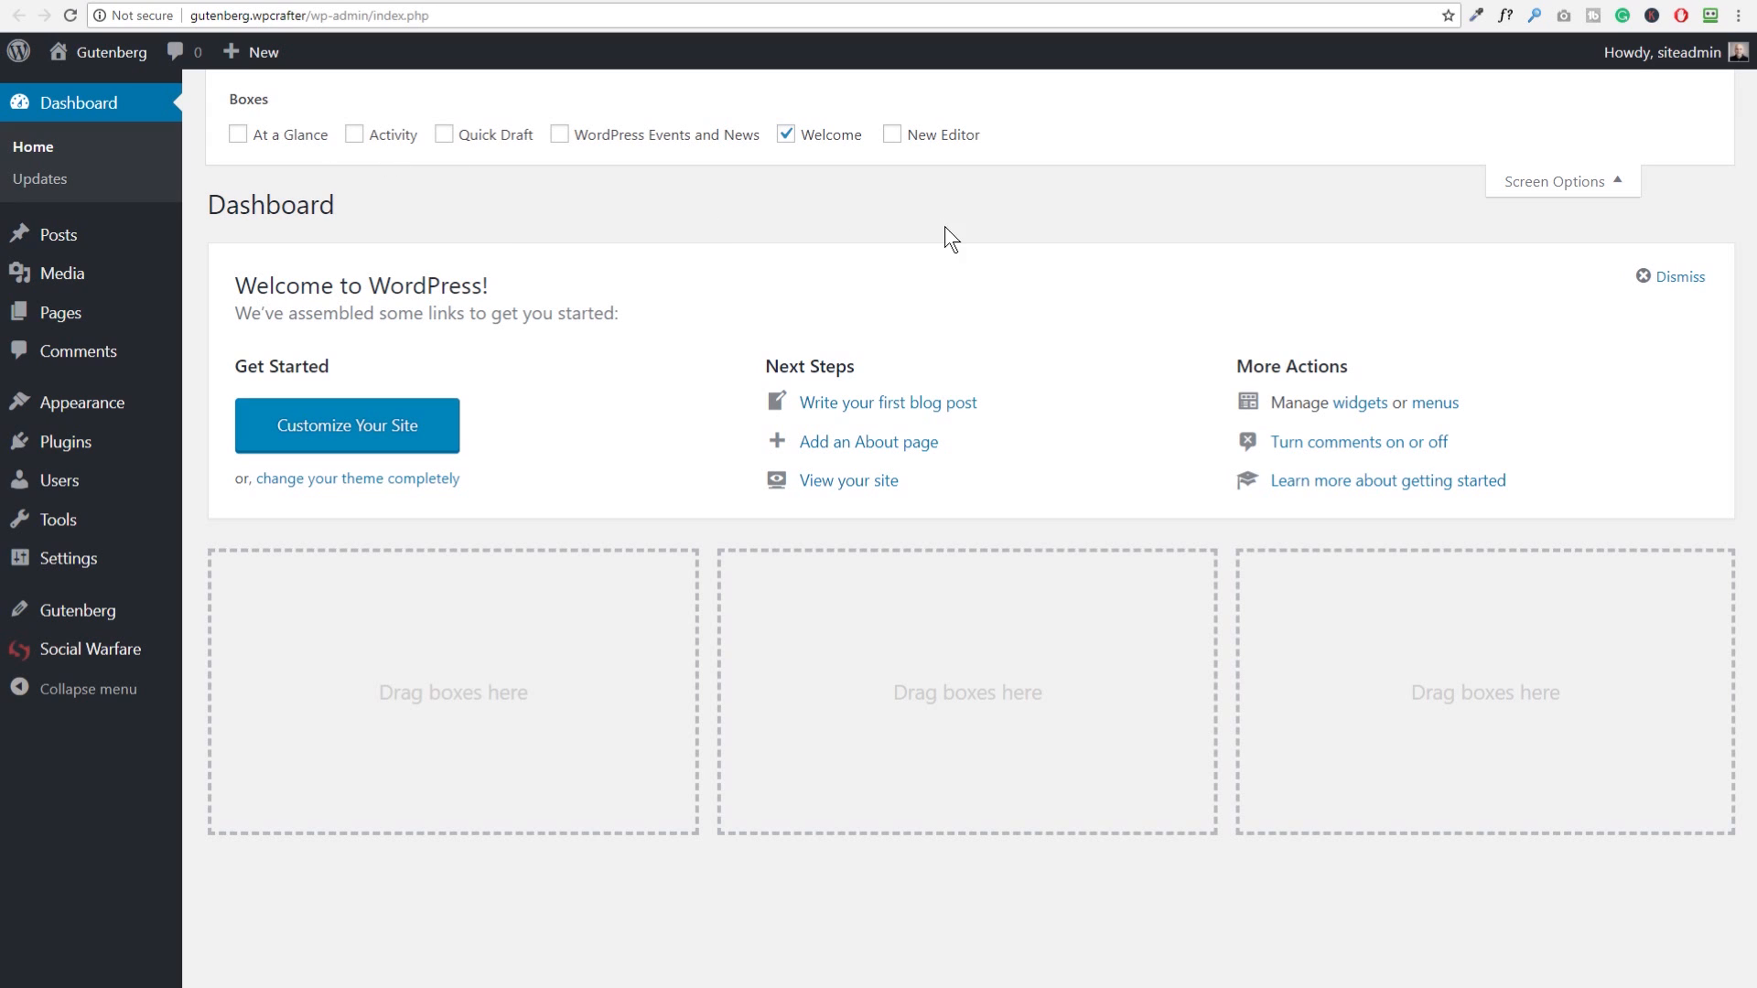
{"action": "left_click", "coordinate": [1549, 183]}
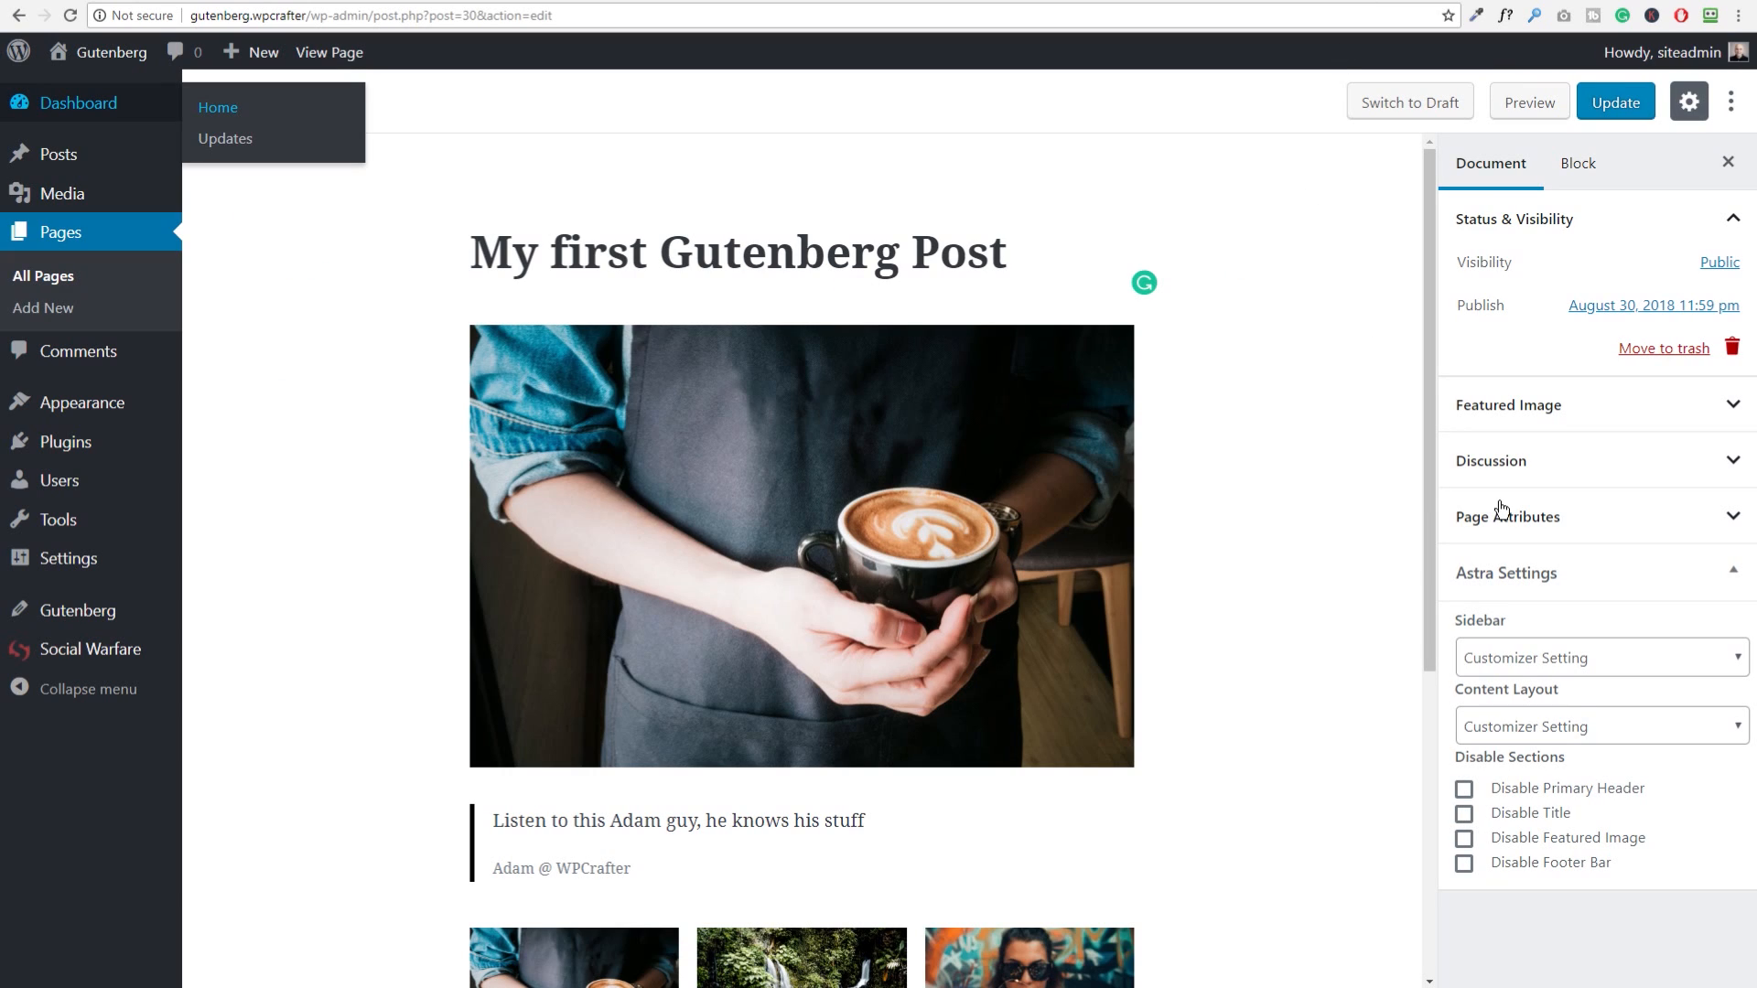
Step: Expand the page's Discussion settings and look over the page content down to the Shortcode block
{"action": "left_click", "coordinate": [1624, 462]}
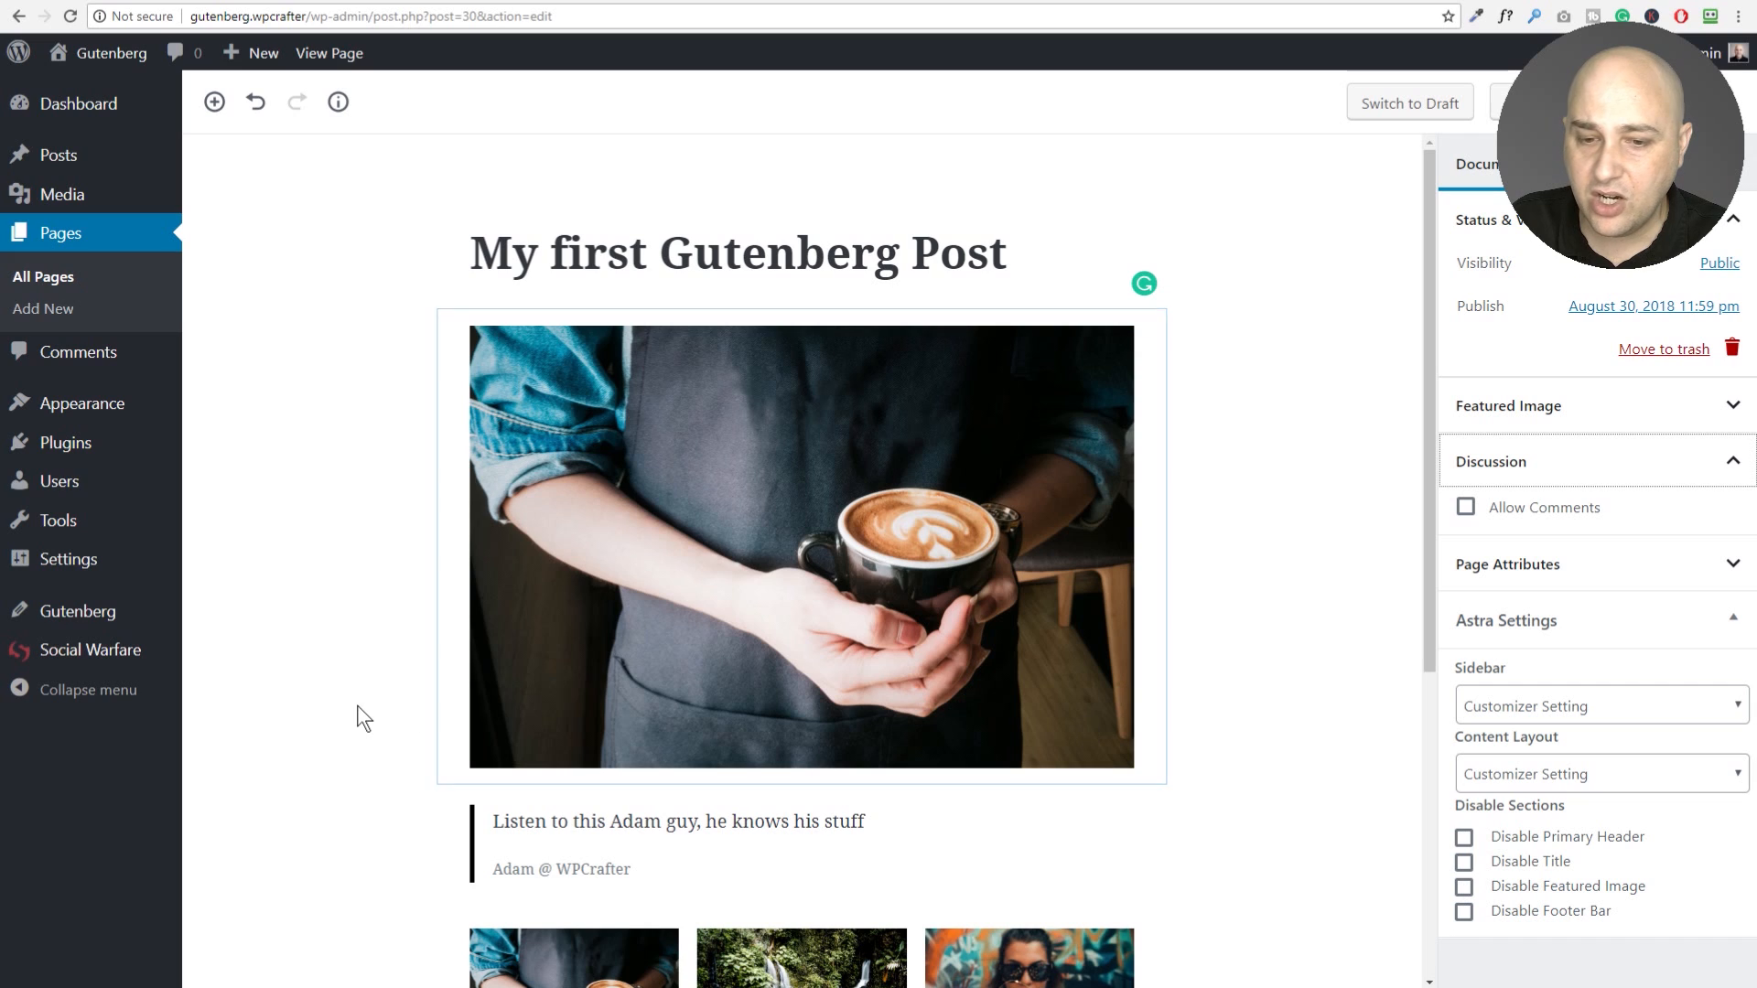
{"action": "scroll", "coordinate": [361, 719], "scroll_direction": "down", "scroll_amount": 5}
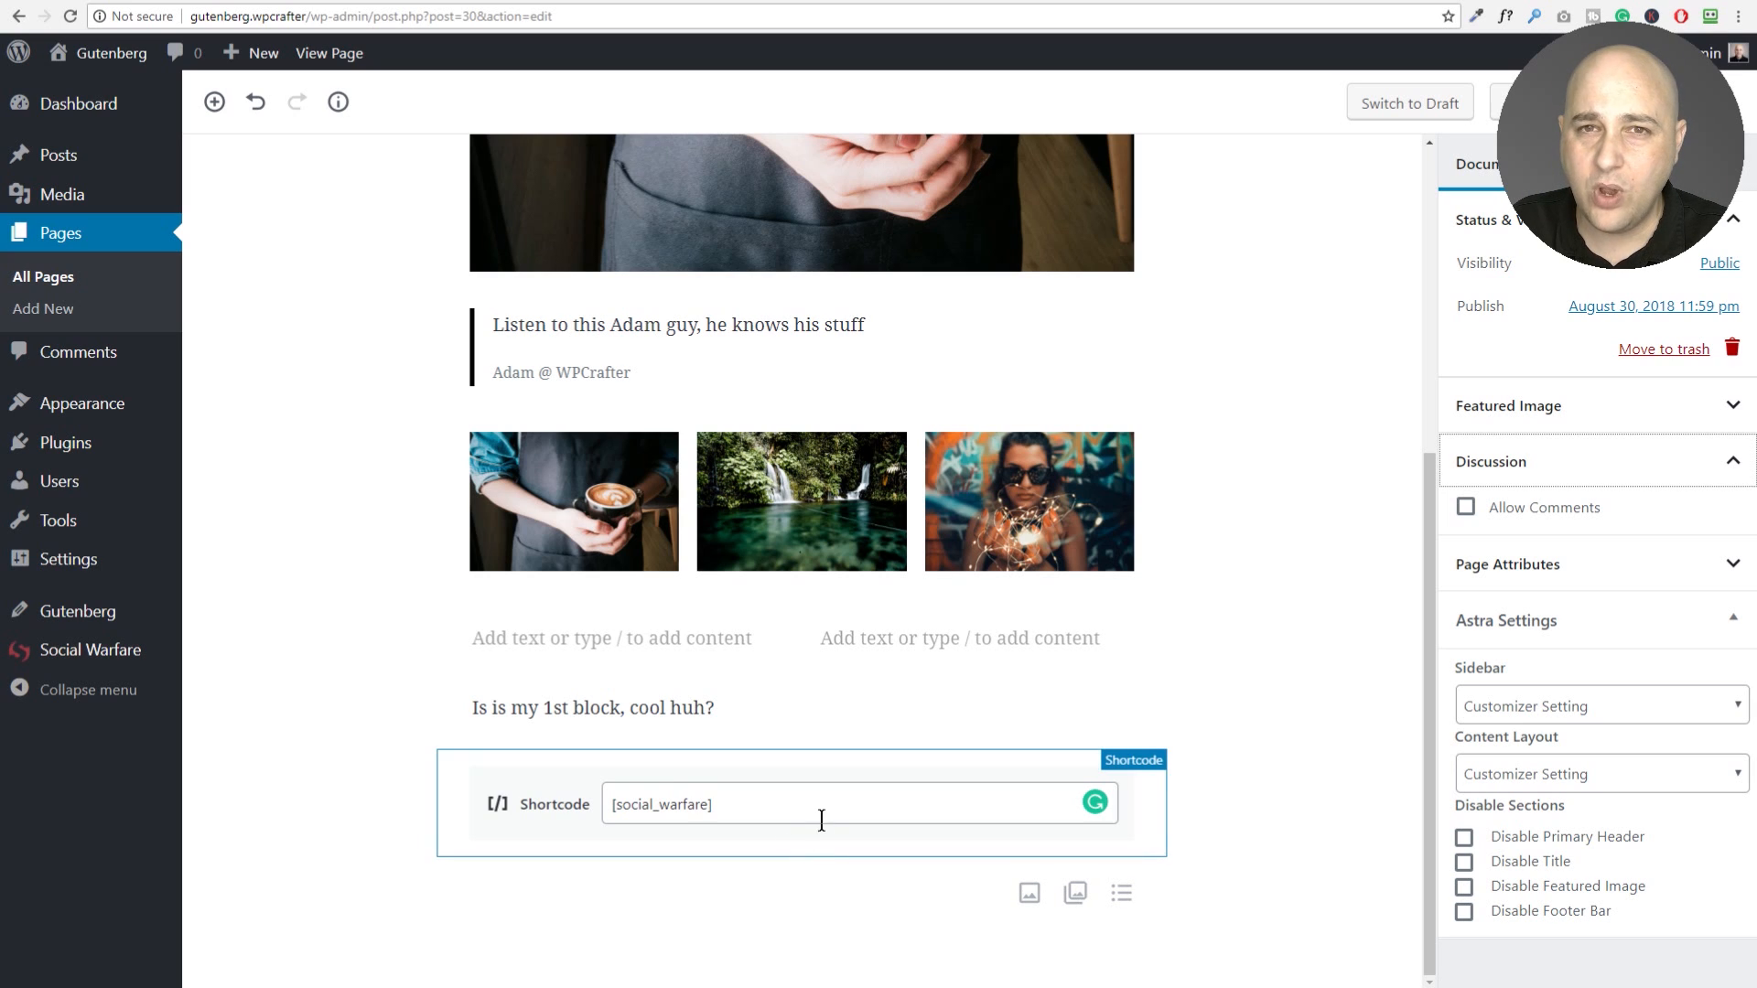
{"action": "scroll", "coordinate": [824, 814], "scroll_direction": "up", "scroll_amount": 5}
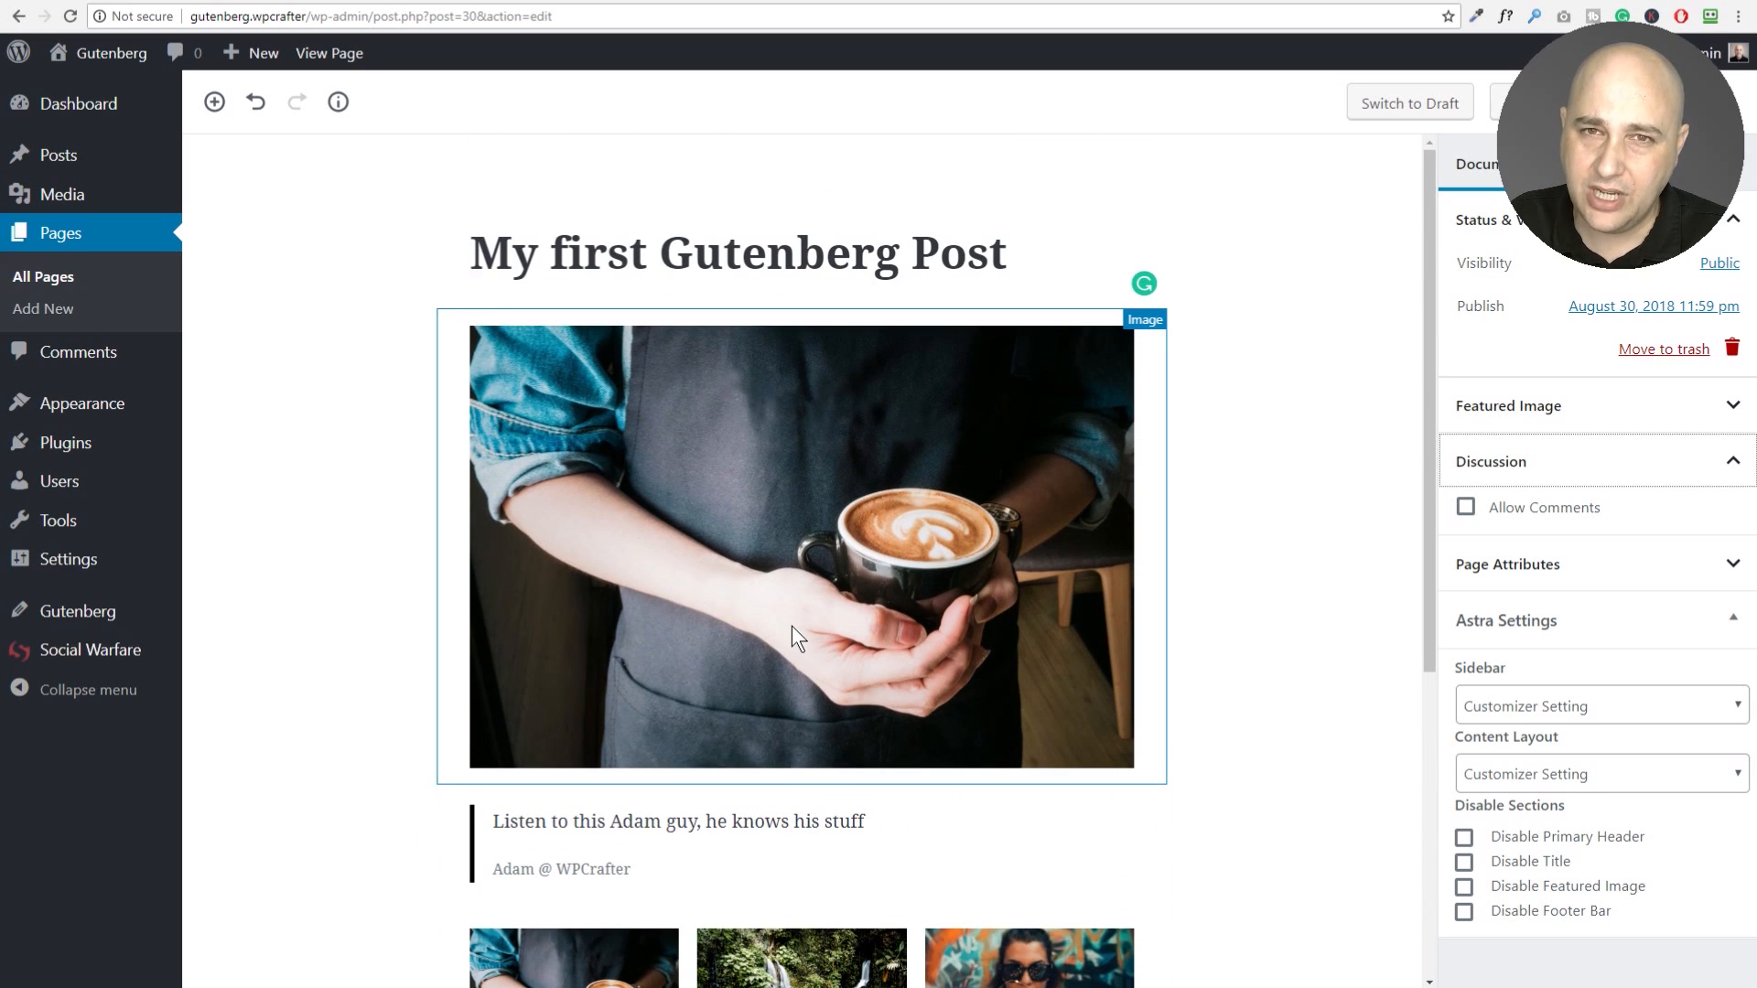